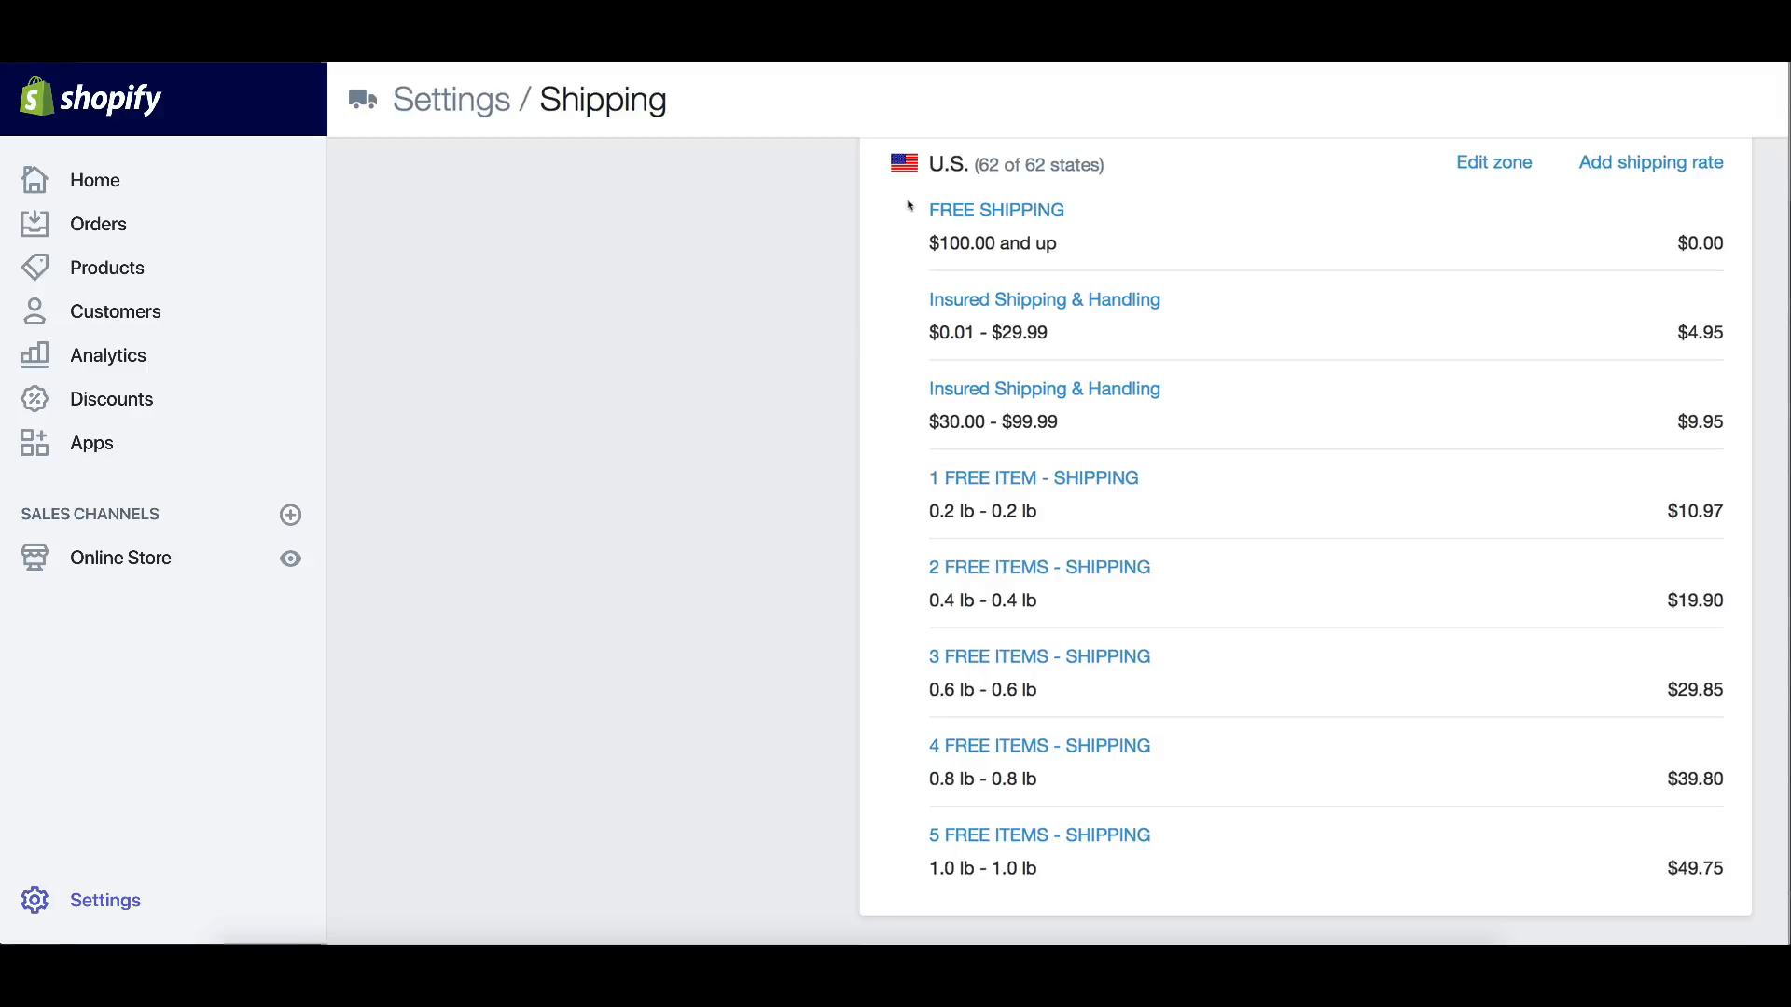
# Examine the order price ranges of the free shipping and two insured shipping rates in the U.S. zone
pyautogui.moveTo(912, 201)
pyautogui.mouseDown()
pyautogui.moveTo(997, 250)
pyautogui.moveTo(1139, 388)
pyautogui.moveTo(1125, 420)
pyautogui.moveTo(918, 222)
pyautogui.mouseUp()
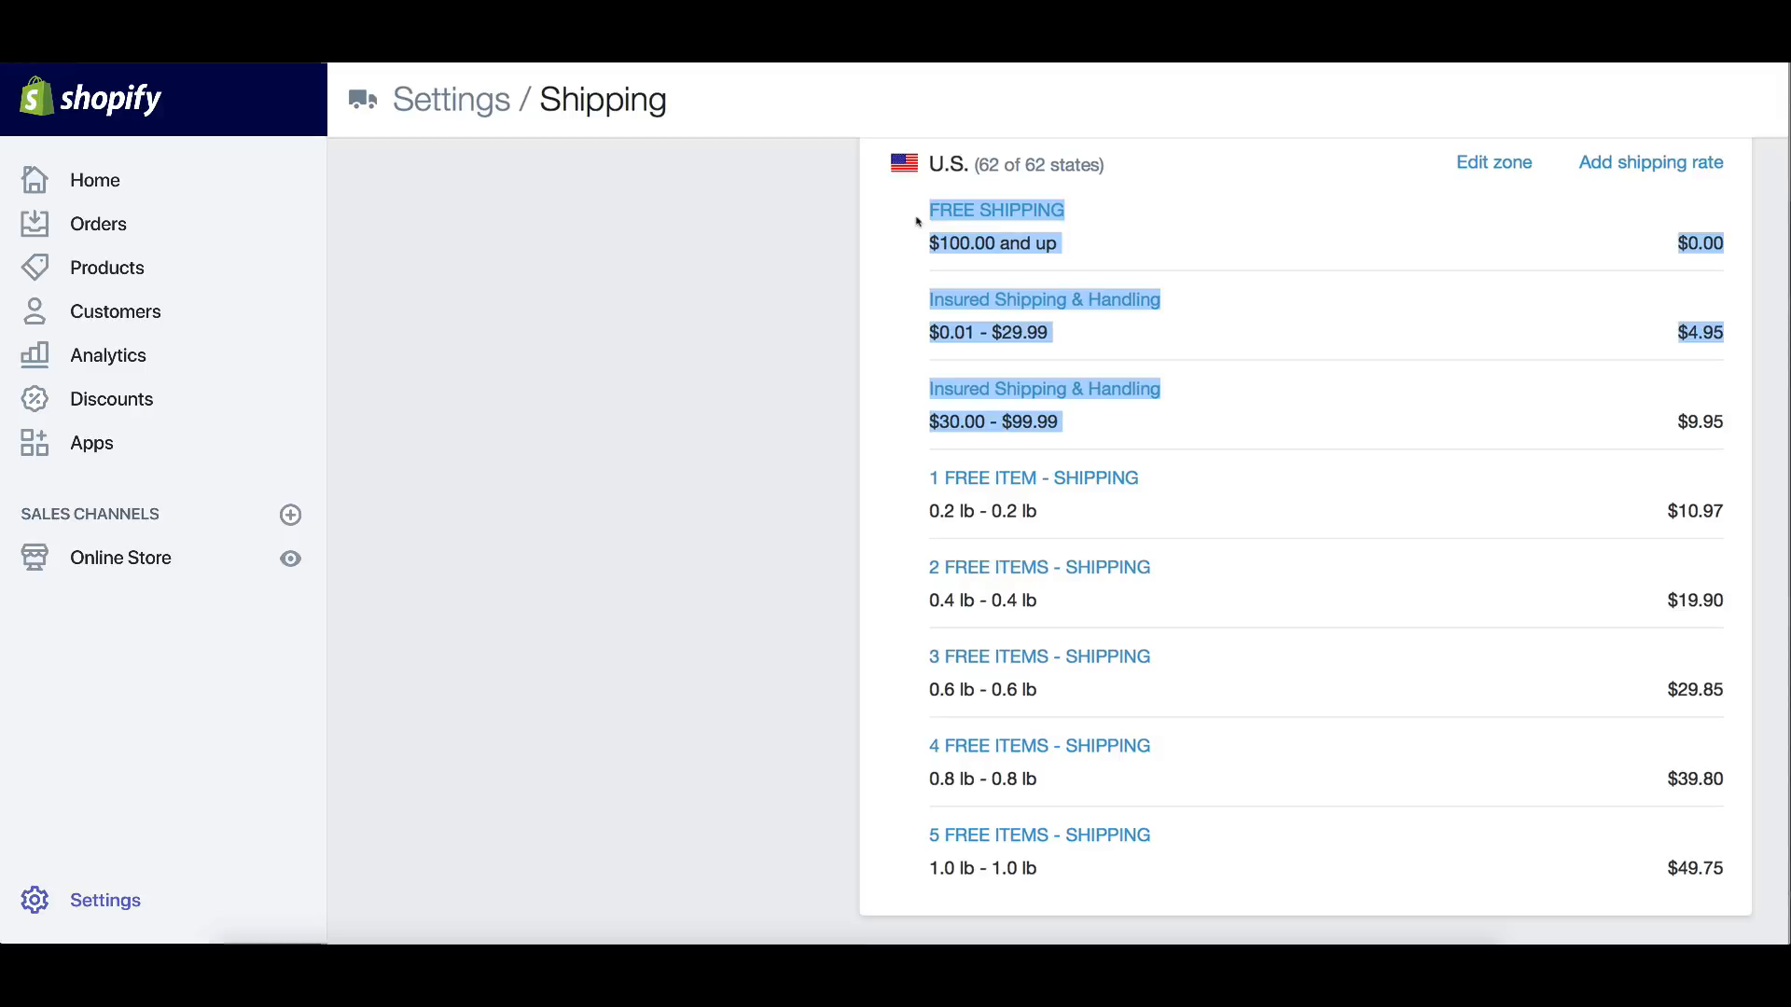
pyautogui.click(893, 284)
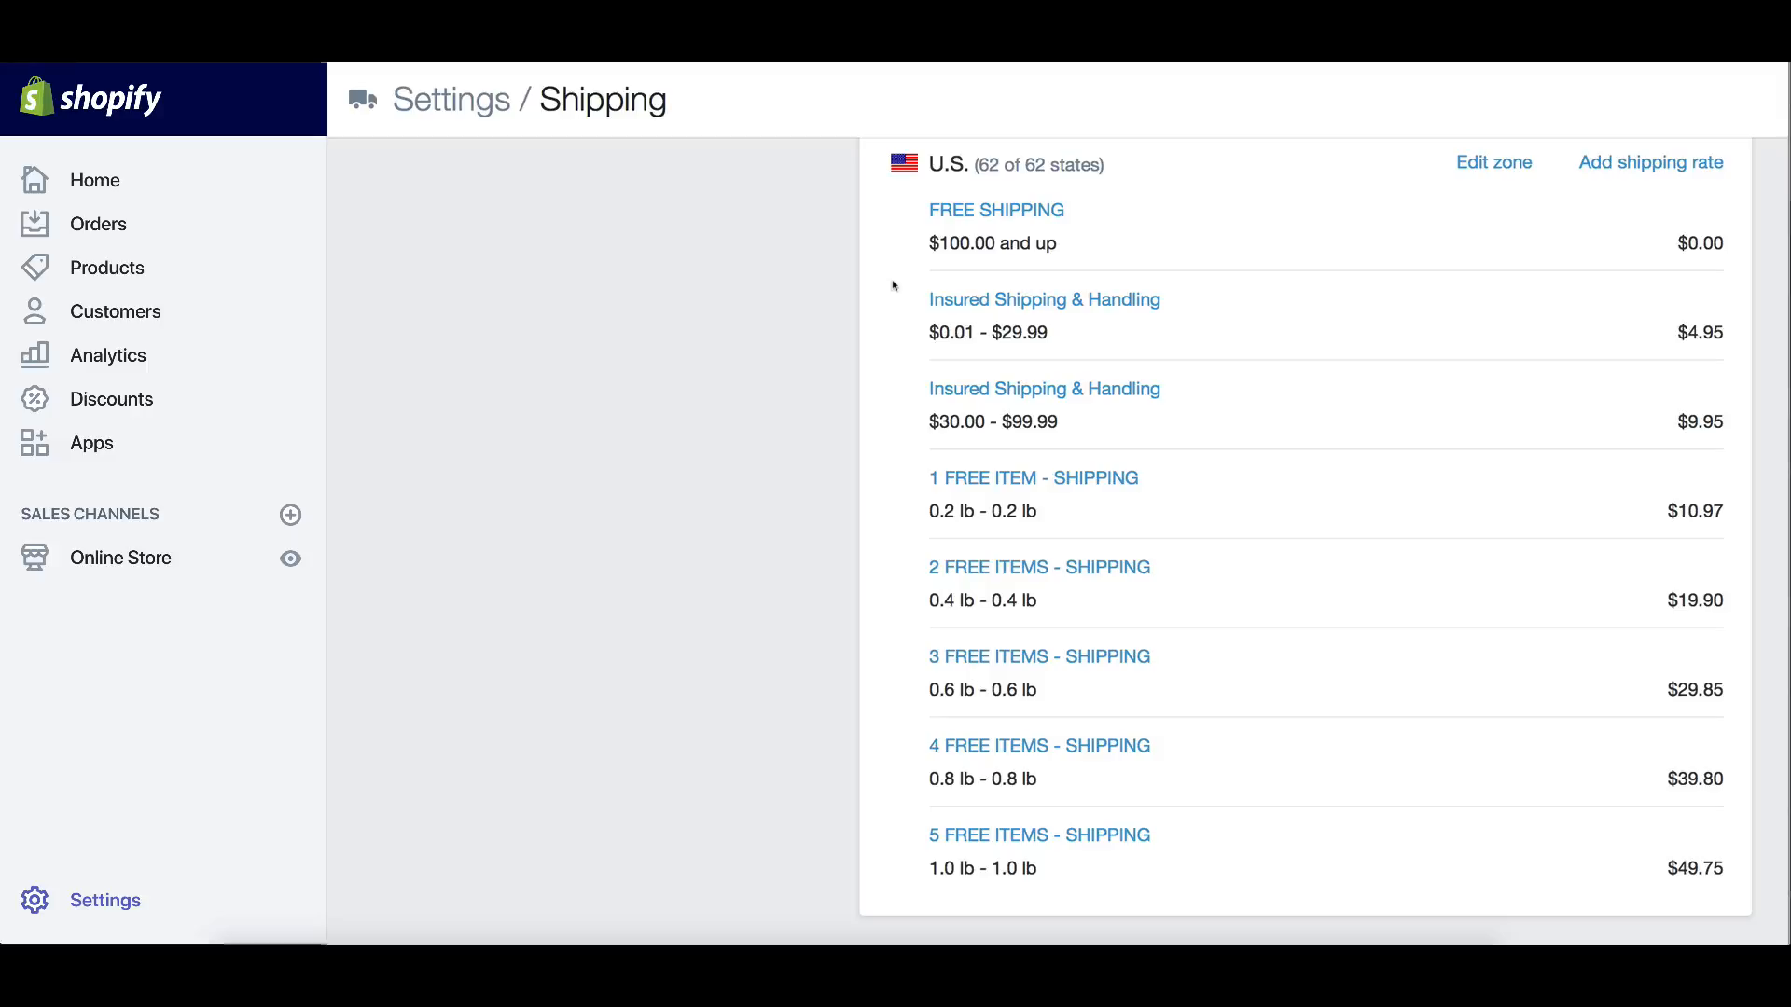
pyautogui.scroll(-1, 894, 284)
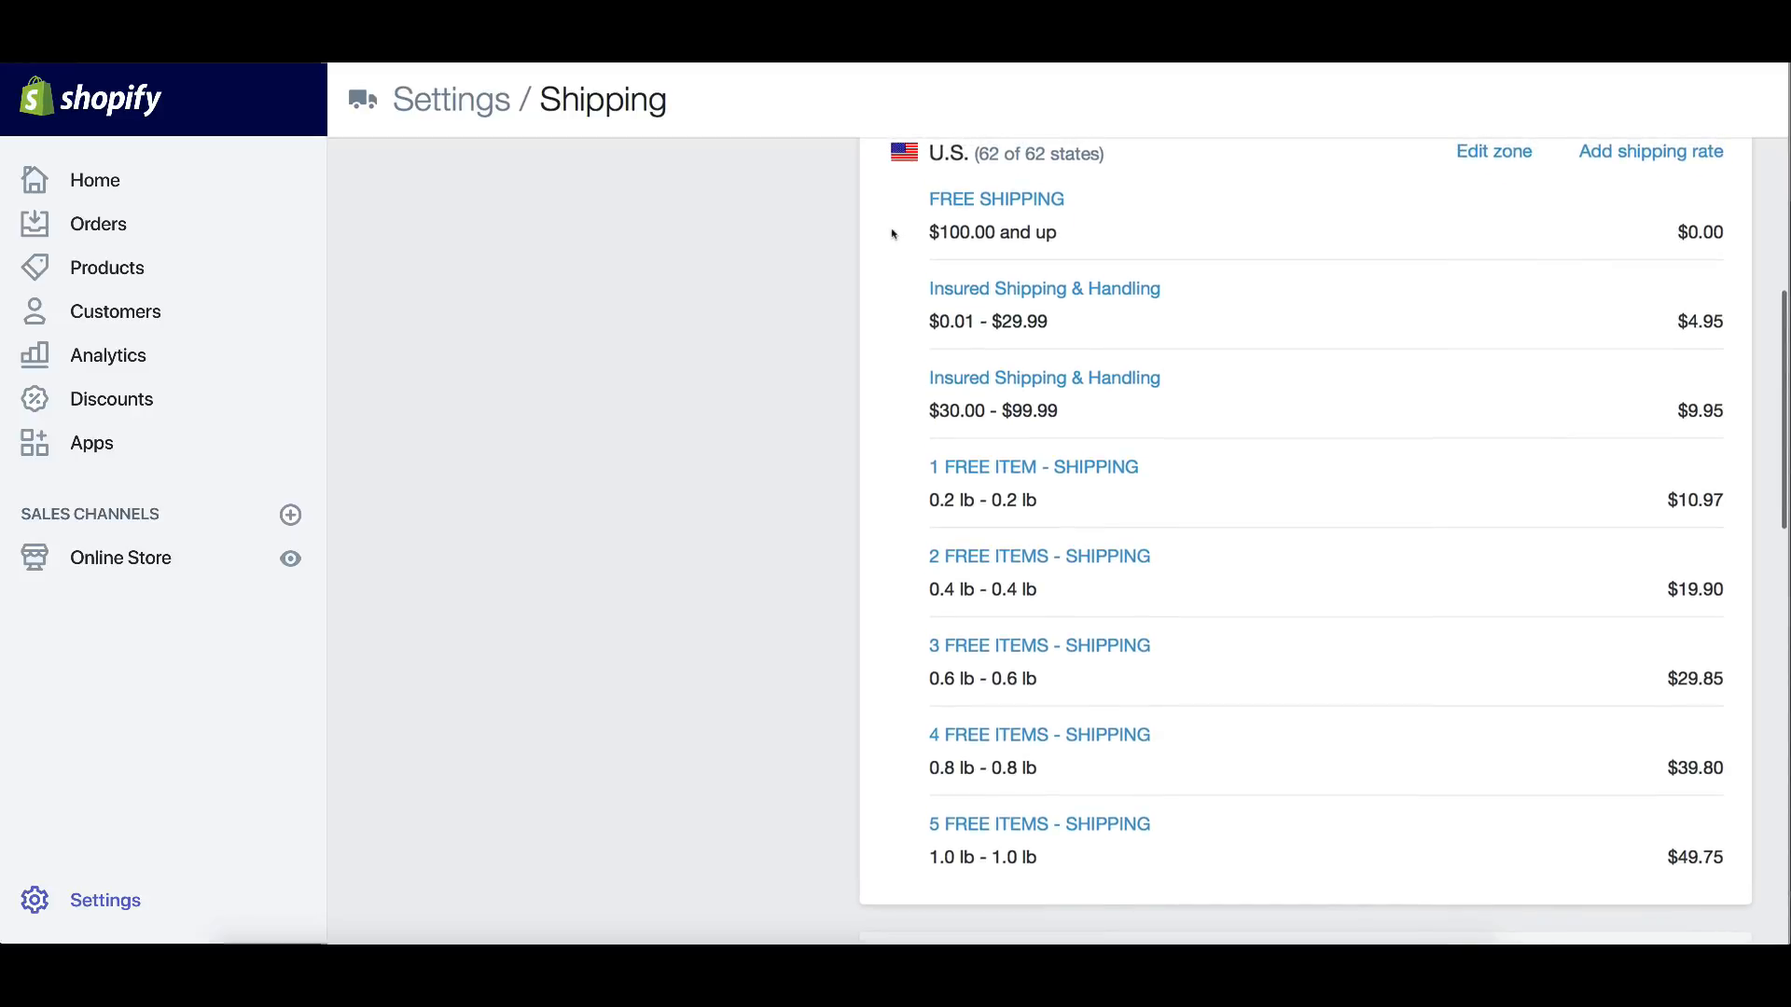
pyautogui.moveTo(913, 237); pyautogui.dragTo(1095, 412)
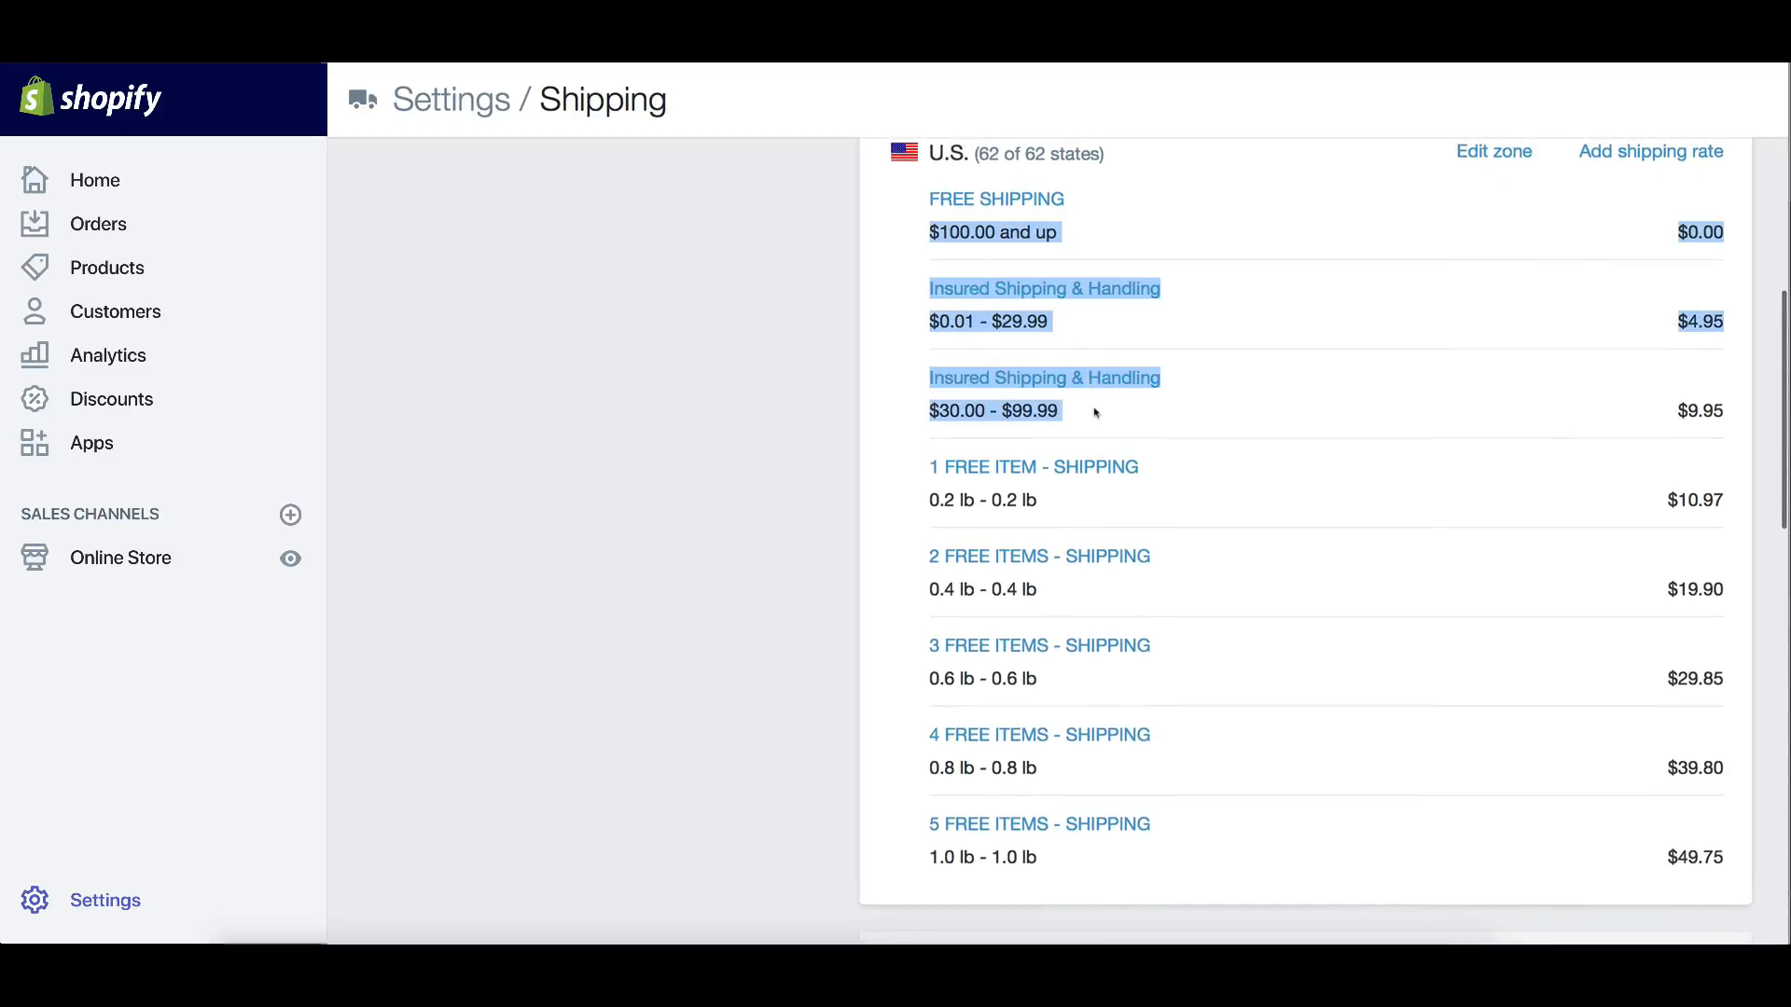
pyautogui.click(827, 407)
pyautogui.moveTo(915, 233); pyautogui.dragTo(1131, 232)
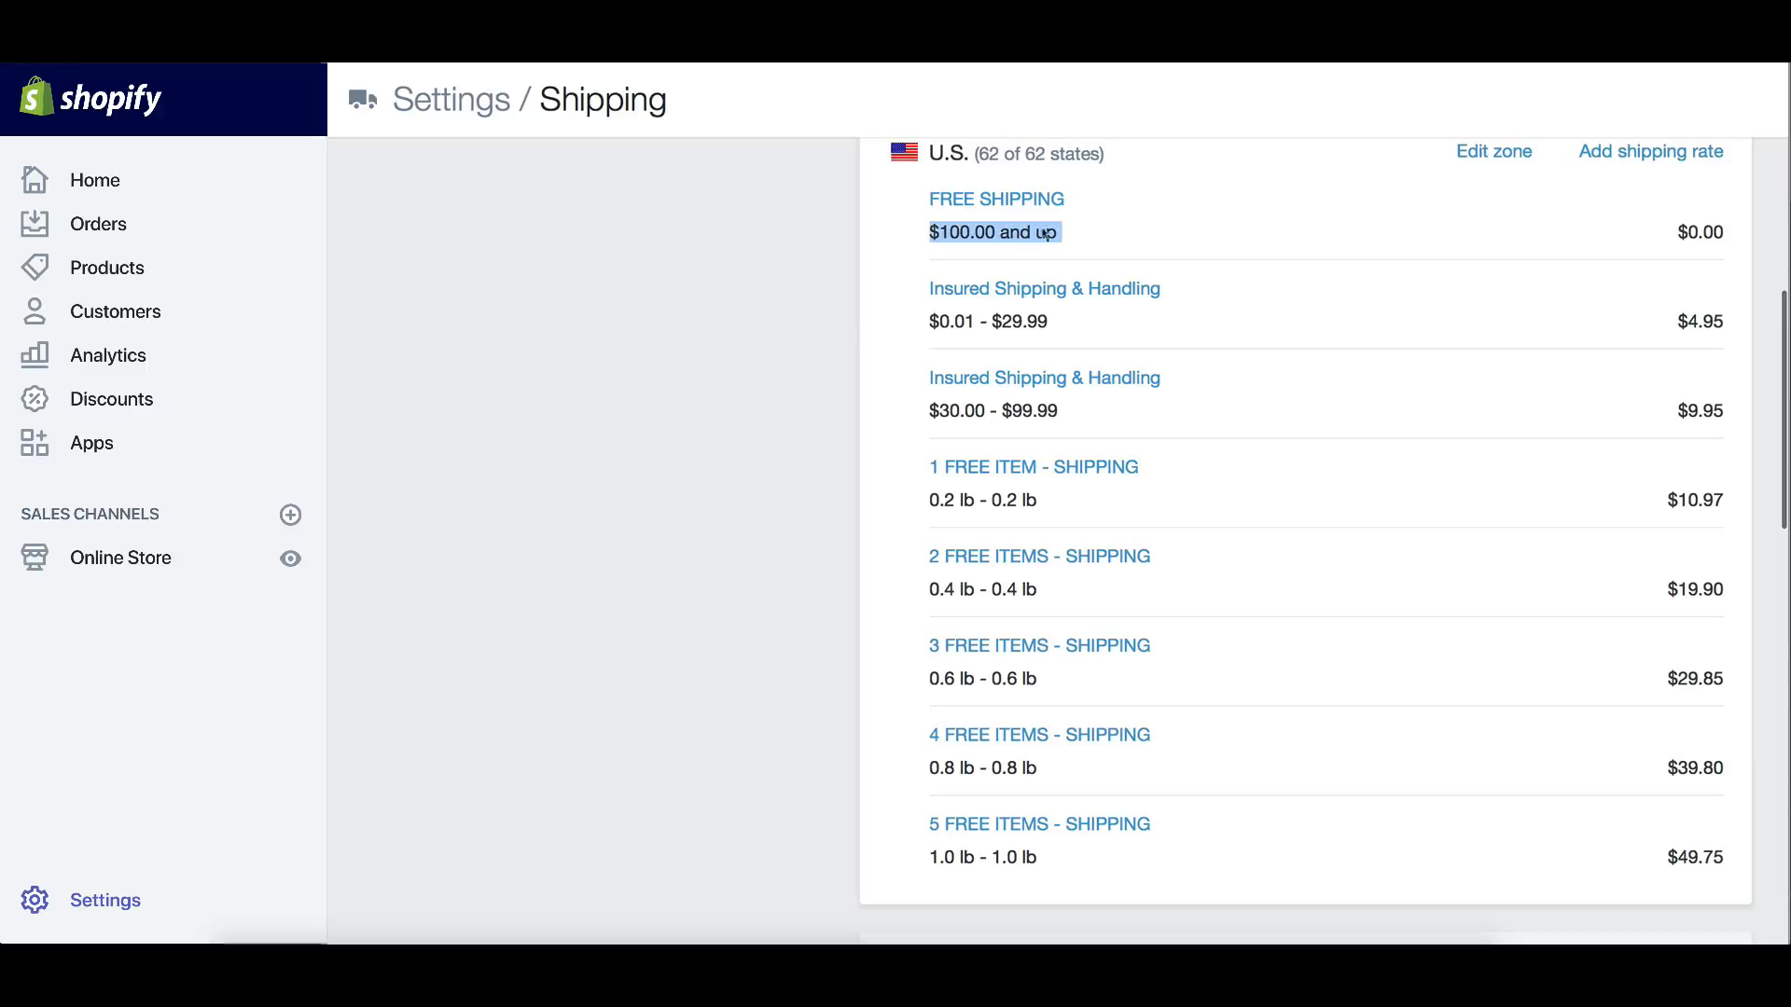
pyautogui.moveTo(911, 326); pyautogui.dragTo(1120, 323)
pyautogui.moveTo(915, 413); pyautogui.dragTo(1099, 420)
pyautogui.moveTo(912, 327); pyautogui.dragTo(1055, 324)
pyautogui.moveTo(899, 236); pyautogui.dragTo(1069, 234)
pyautogui.scroll(-1, 1068, 234)
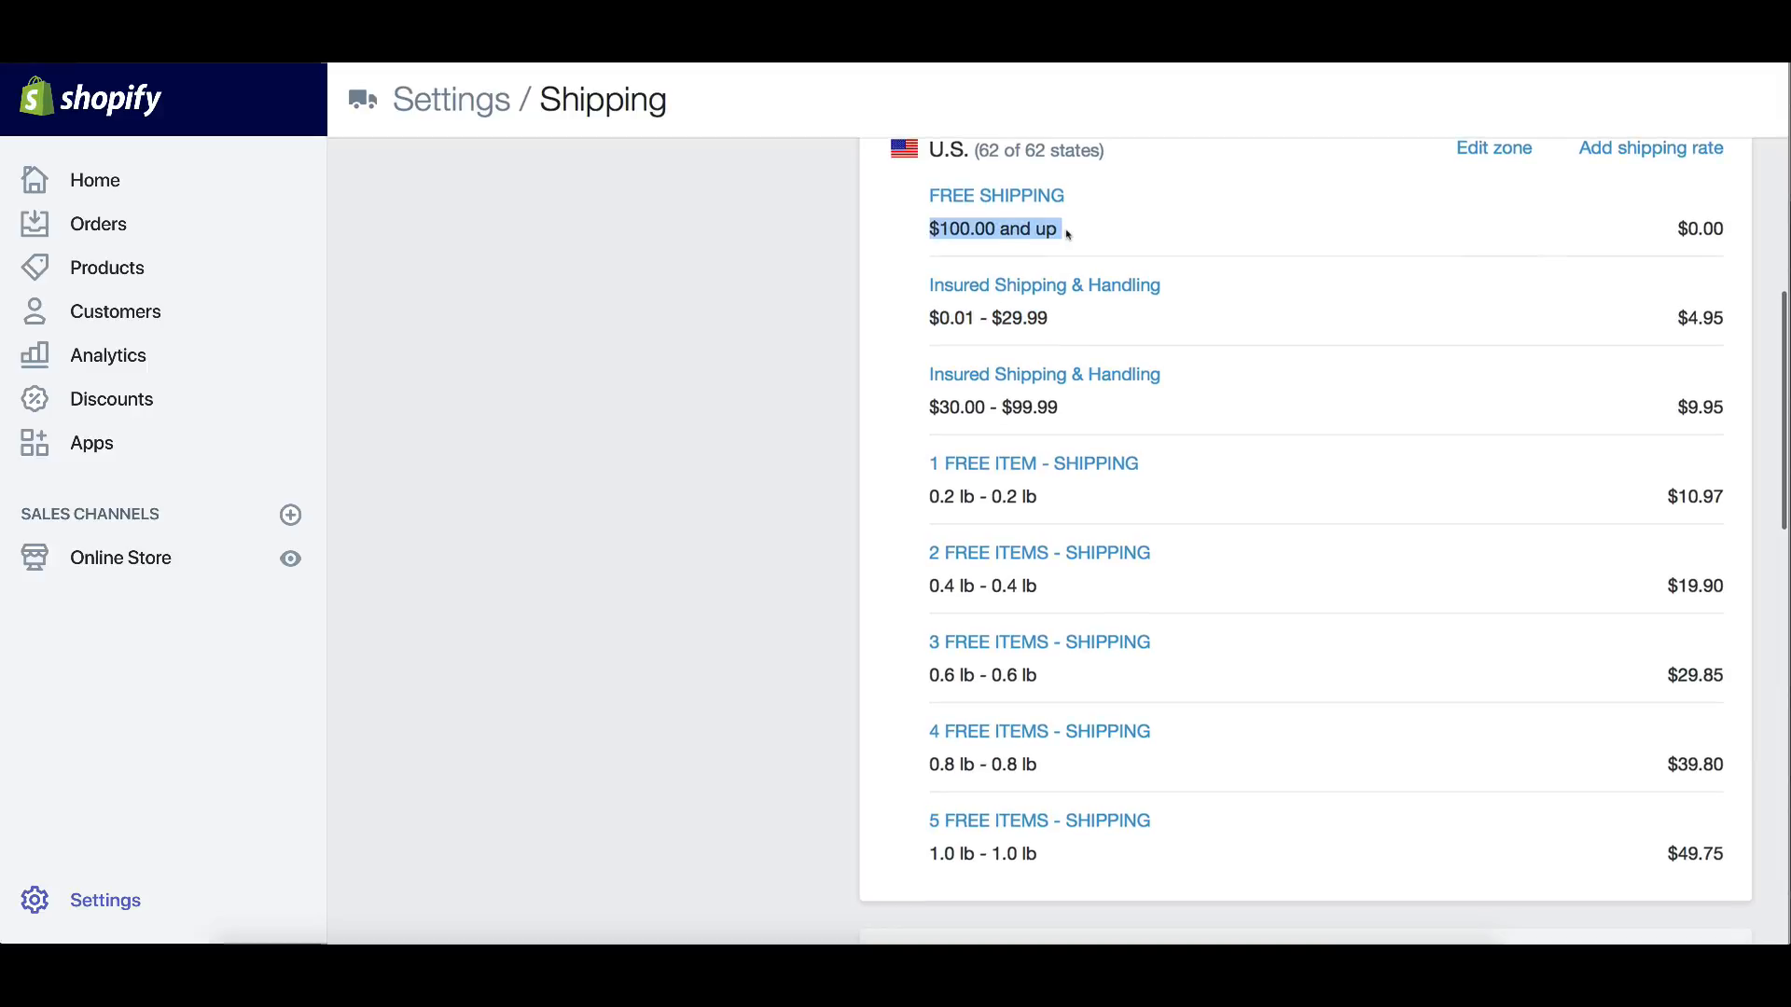
pyautogui.click(798, 368)
# Check which shipping cost belongs to each price range of the insured and free shipping rates
pyautogui.moveTo(930, 407); pyautogui.dragTo(1080, 409)
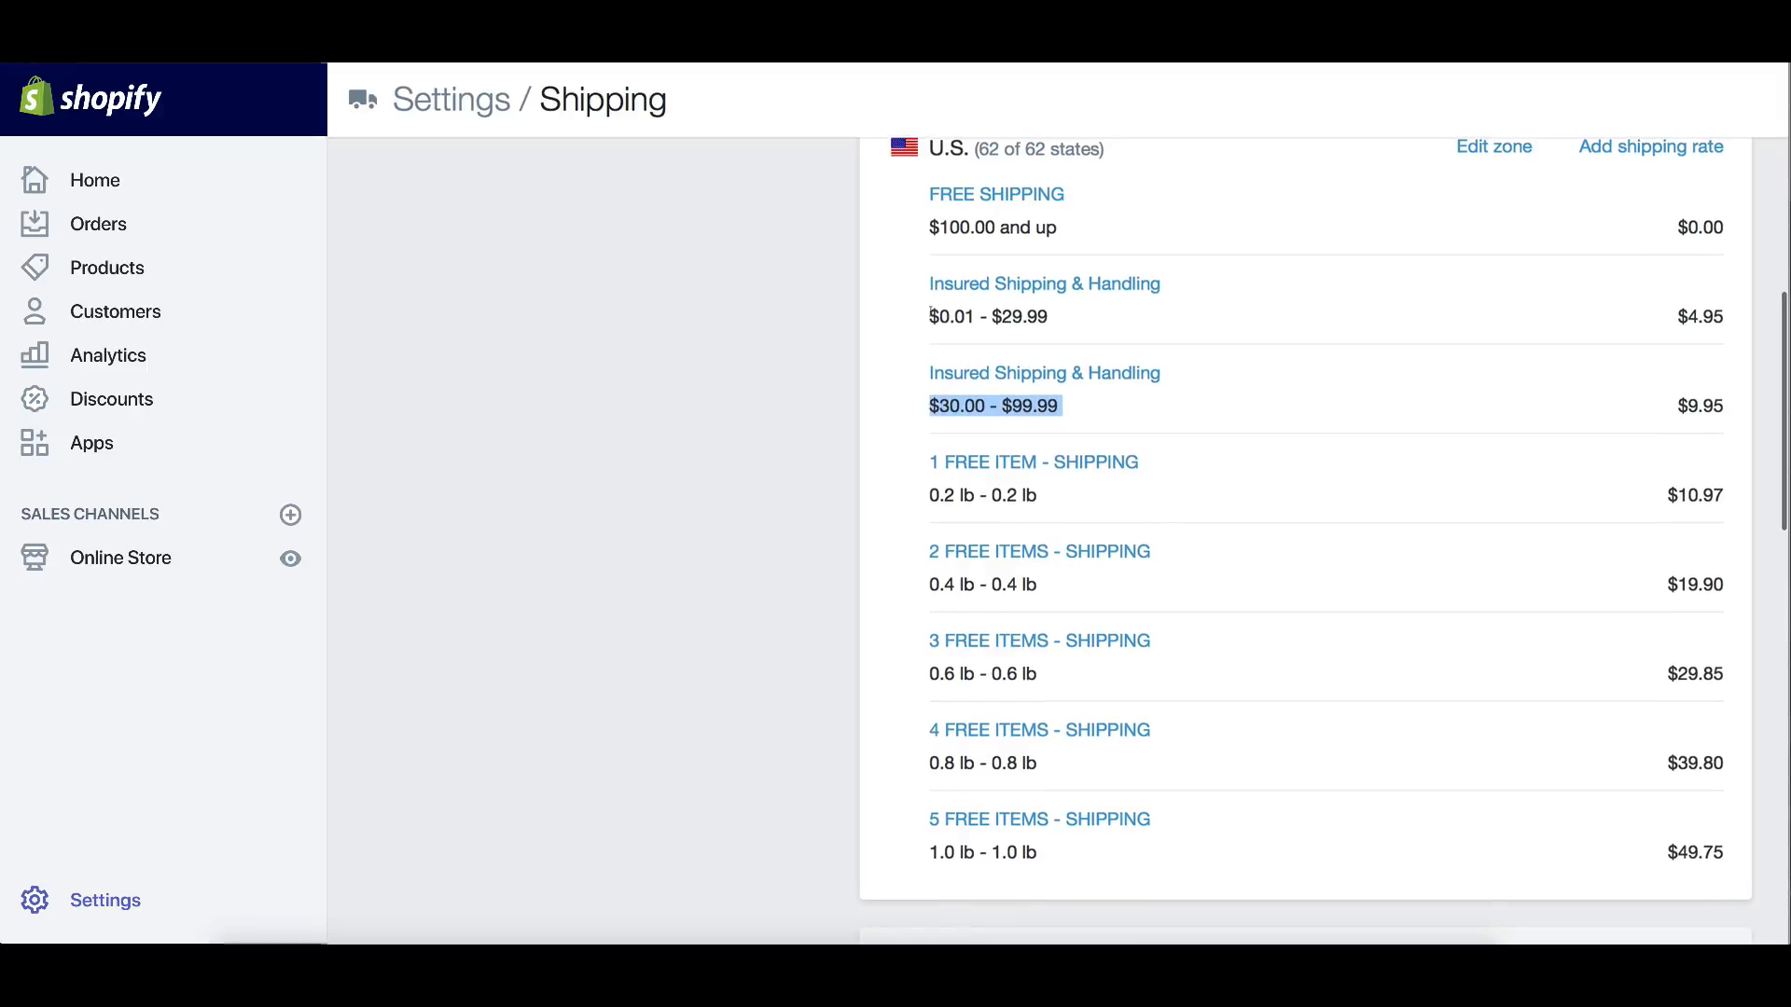
pyautogui.moveTo(928, 318); pyautogui.dragTo(1072, 322)
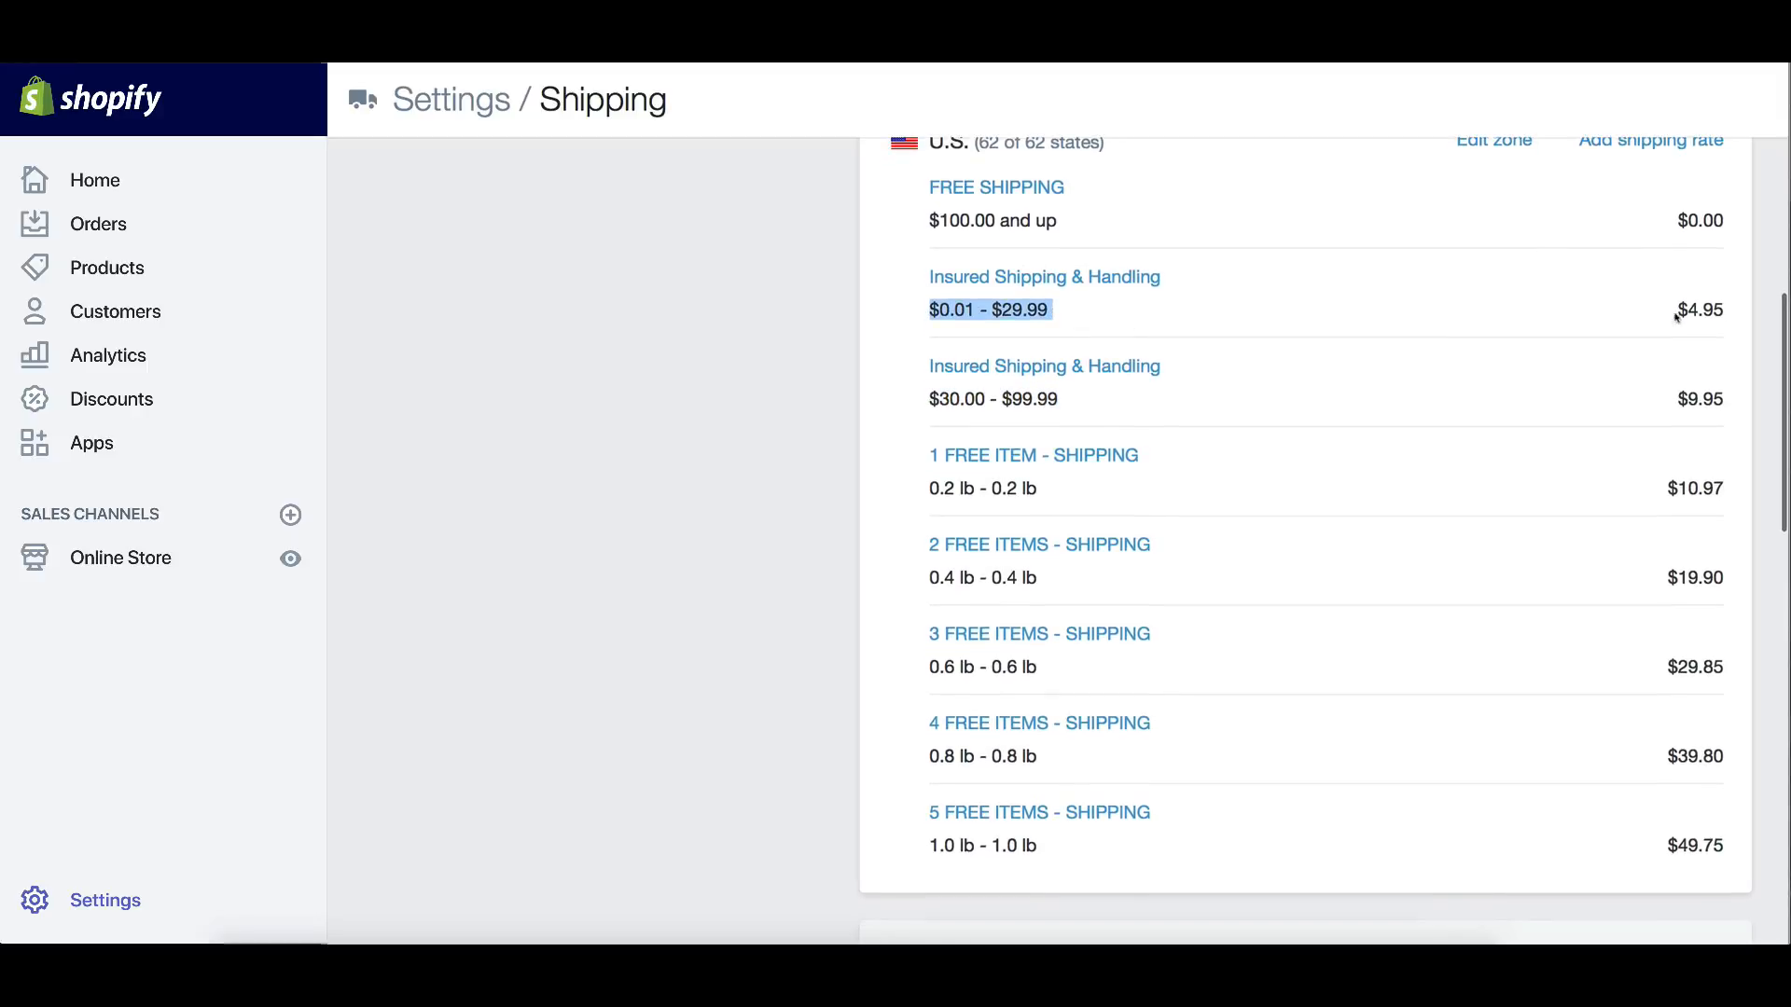
pyautogui.moveTo(908, 403); pyautogui.dragTo(1088, 407)
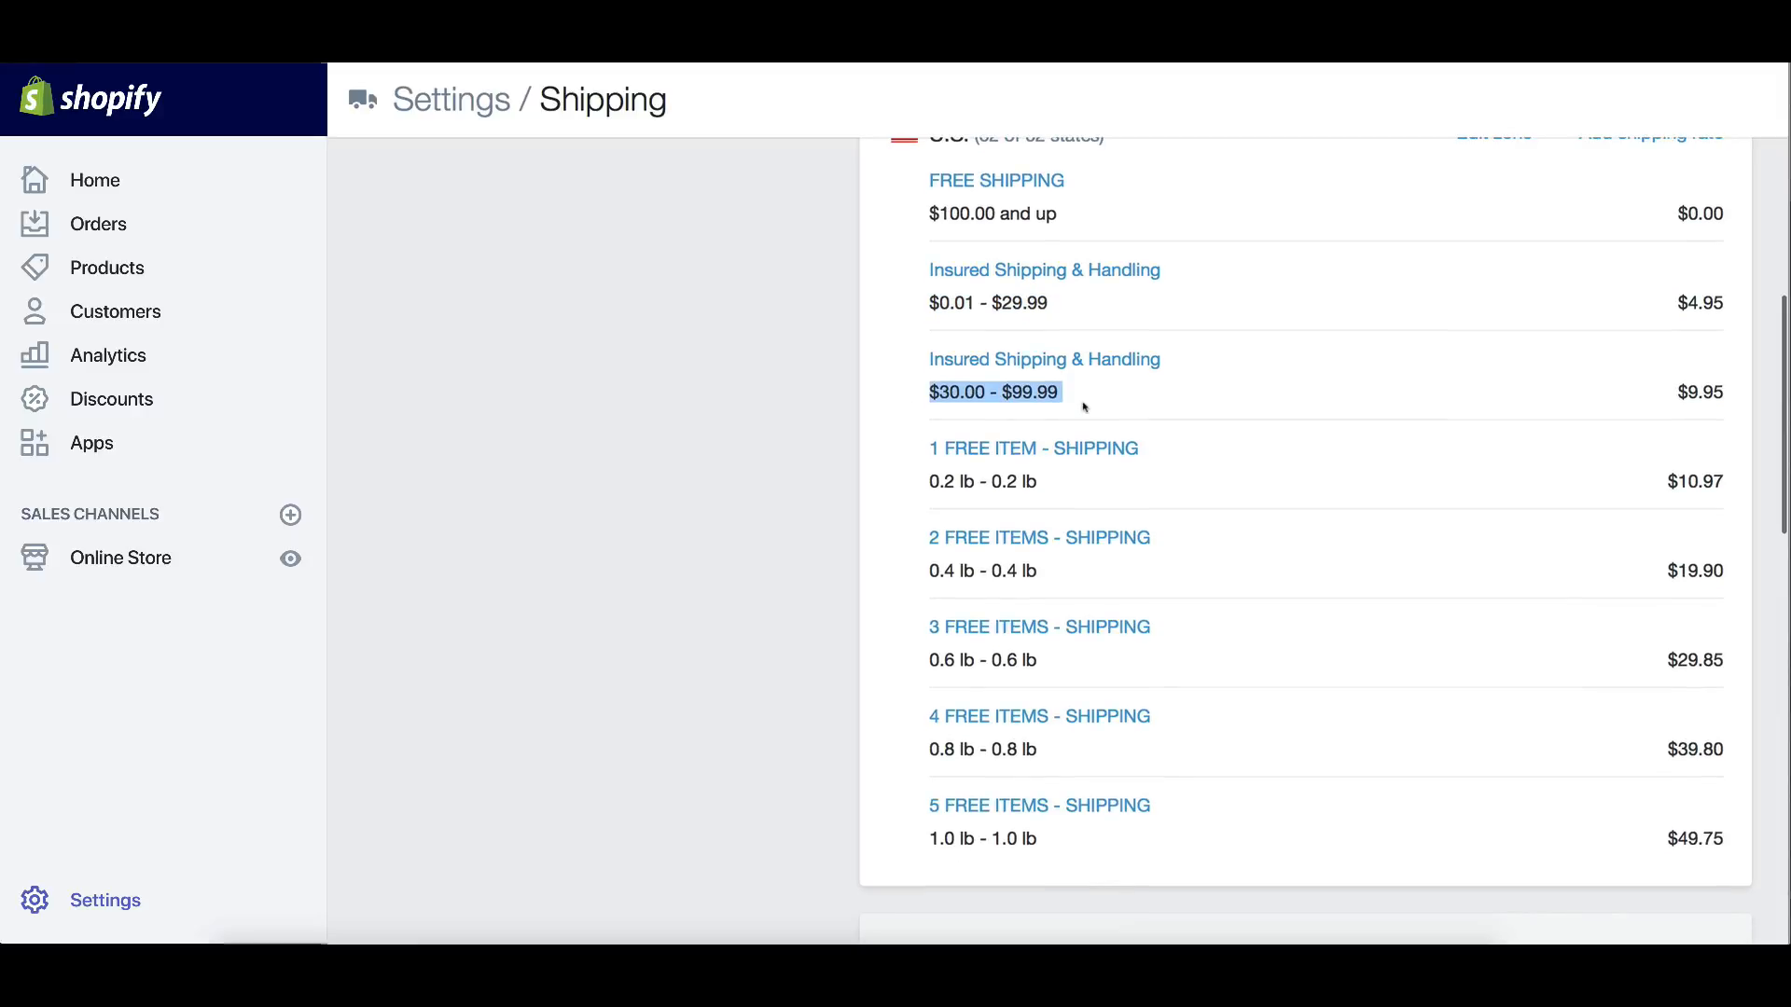
pyautogui.moveTo(1676, 391); pyautogui.dragTo(1737, 396)
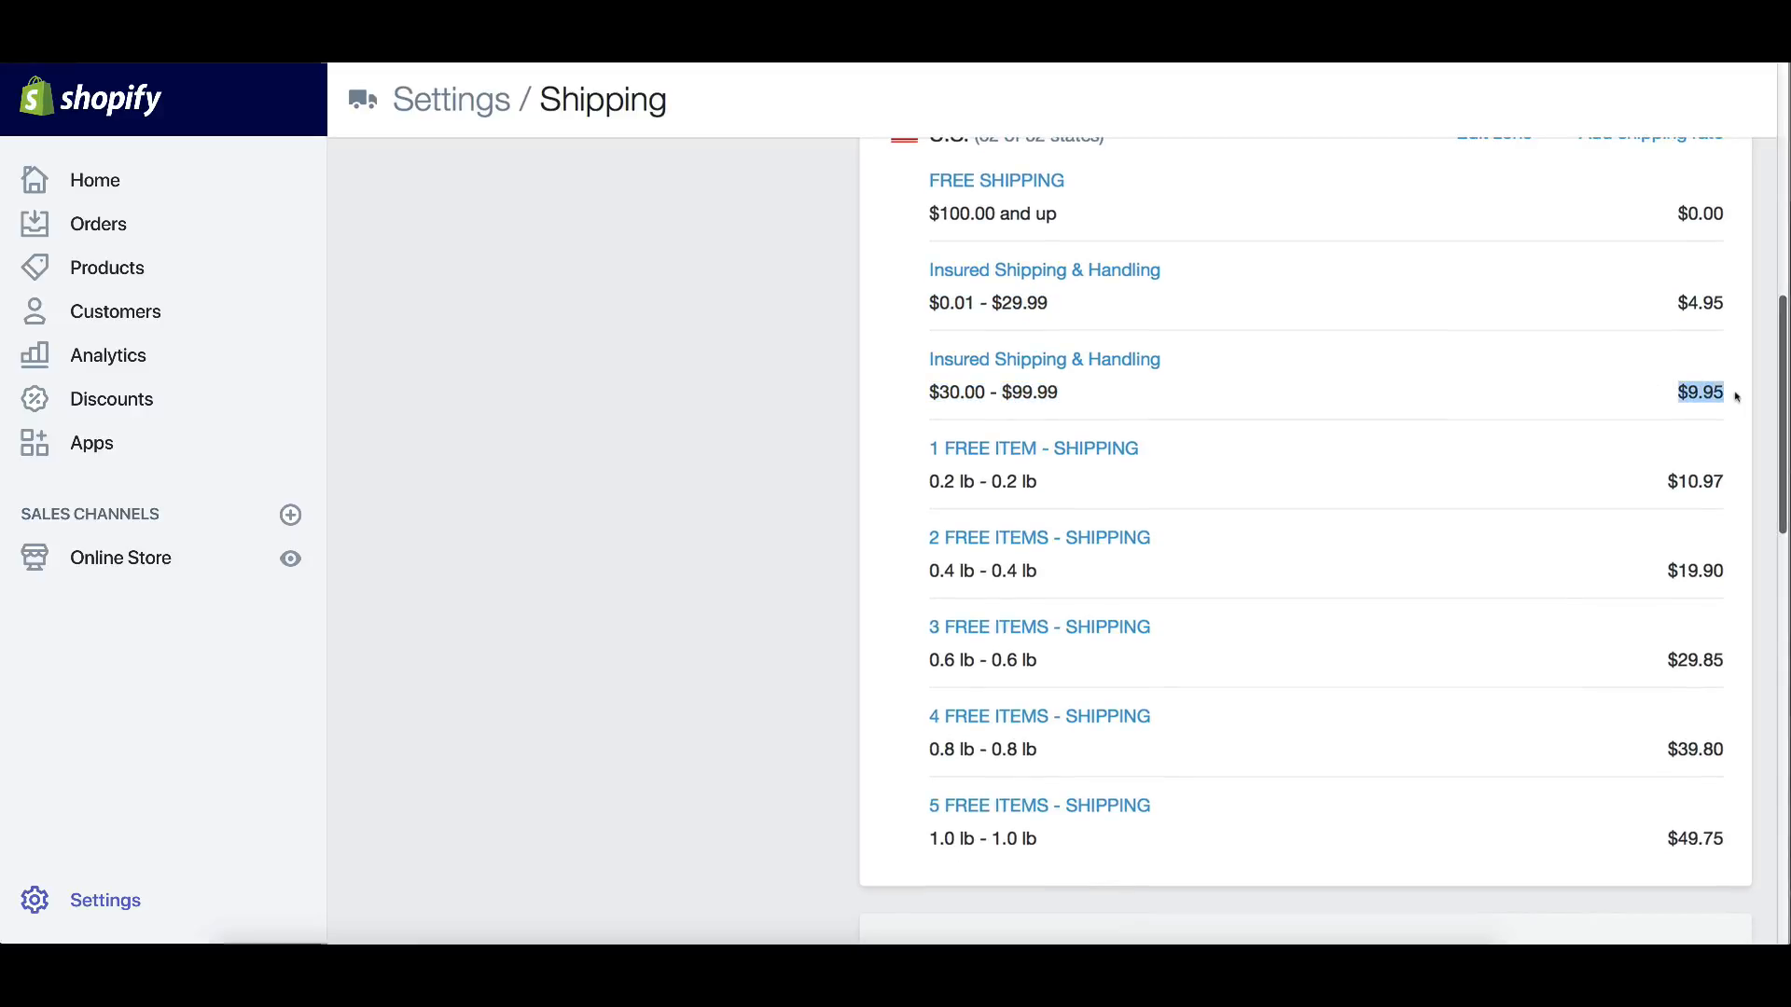
pyautogui.moveTo(1082, 225); pyautogui.dragTo(943, 217)
pyautogui.moveTo(1676, 214); pyautogui.dragTo(1727, 212)
pyautogui.scroll(-1, 1585, 280)
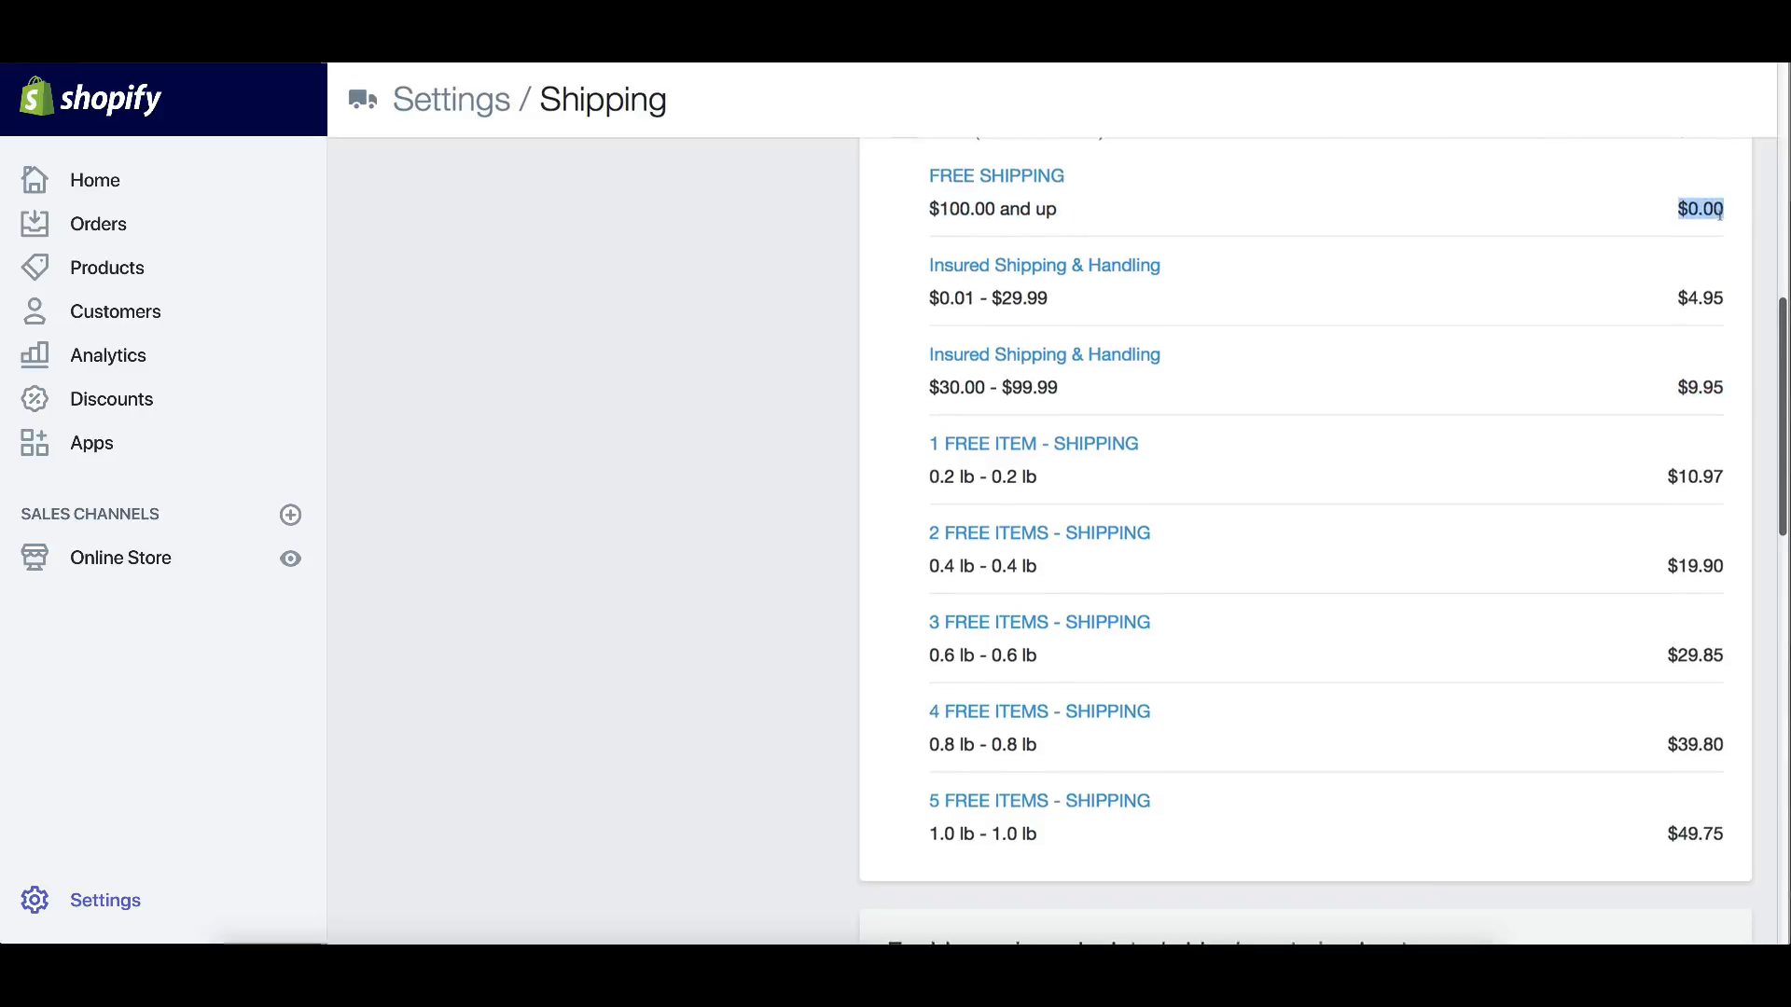
pyautogui.scroll(-1, 1395, 342)
pyautogui.click(1375, 354)
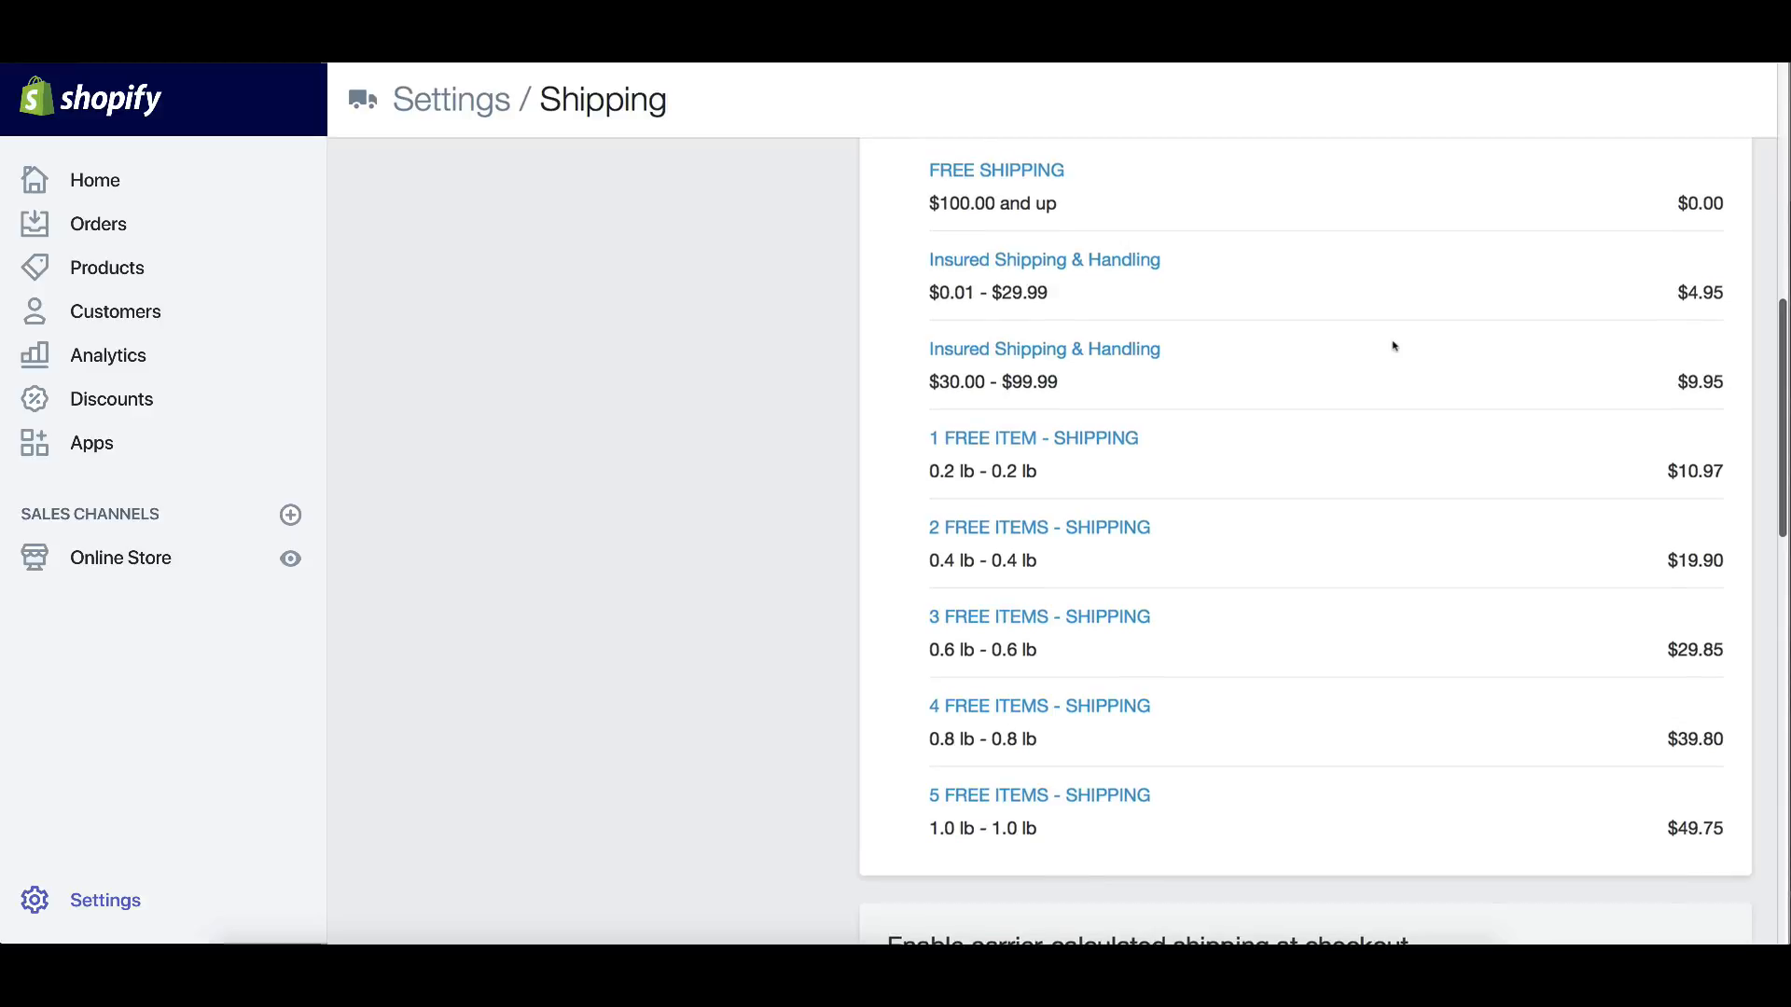
pyautogui.scroll(-1, 1395, 345)
pyautogui.scroll(1, 1394, 346)
pyautogui.scroll(1, 1394, 346)
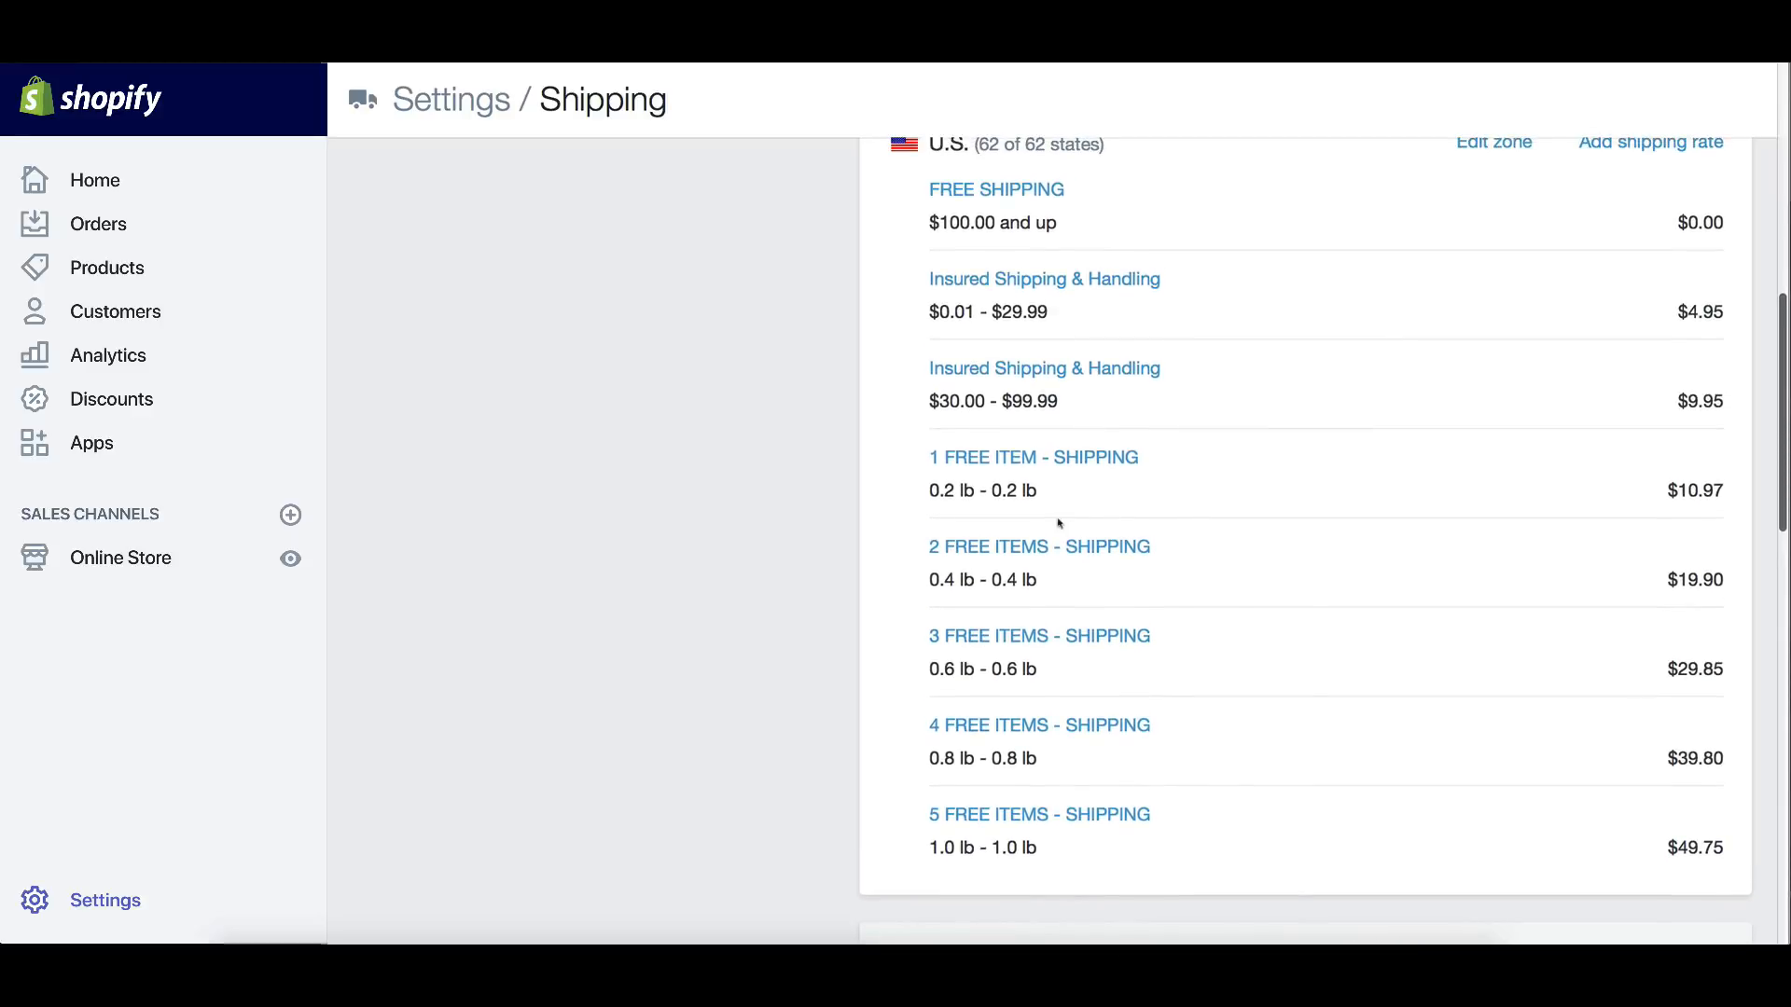
# Examine the weight ranges and shipping costs of the one-item and two-item free item rates
pyautogui.moveTo(930, 495); pyautogui.dragTo(1038, 495)
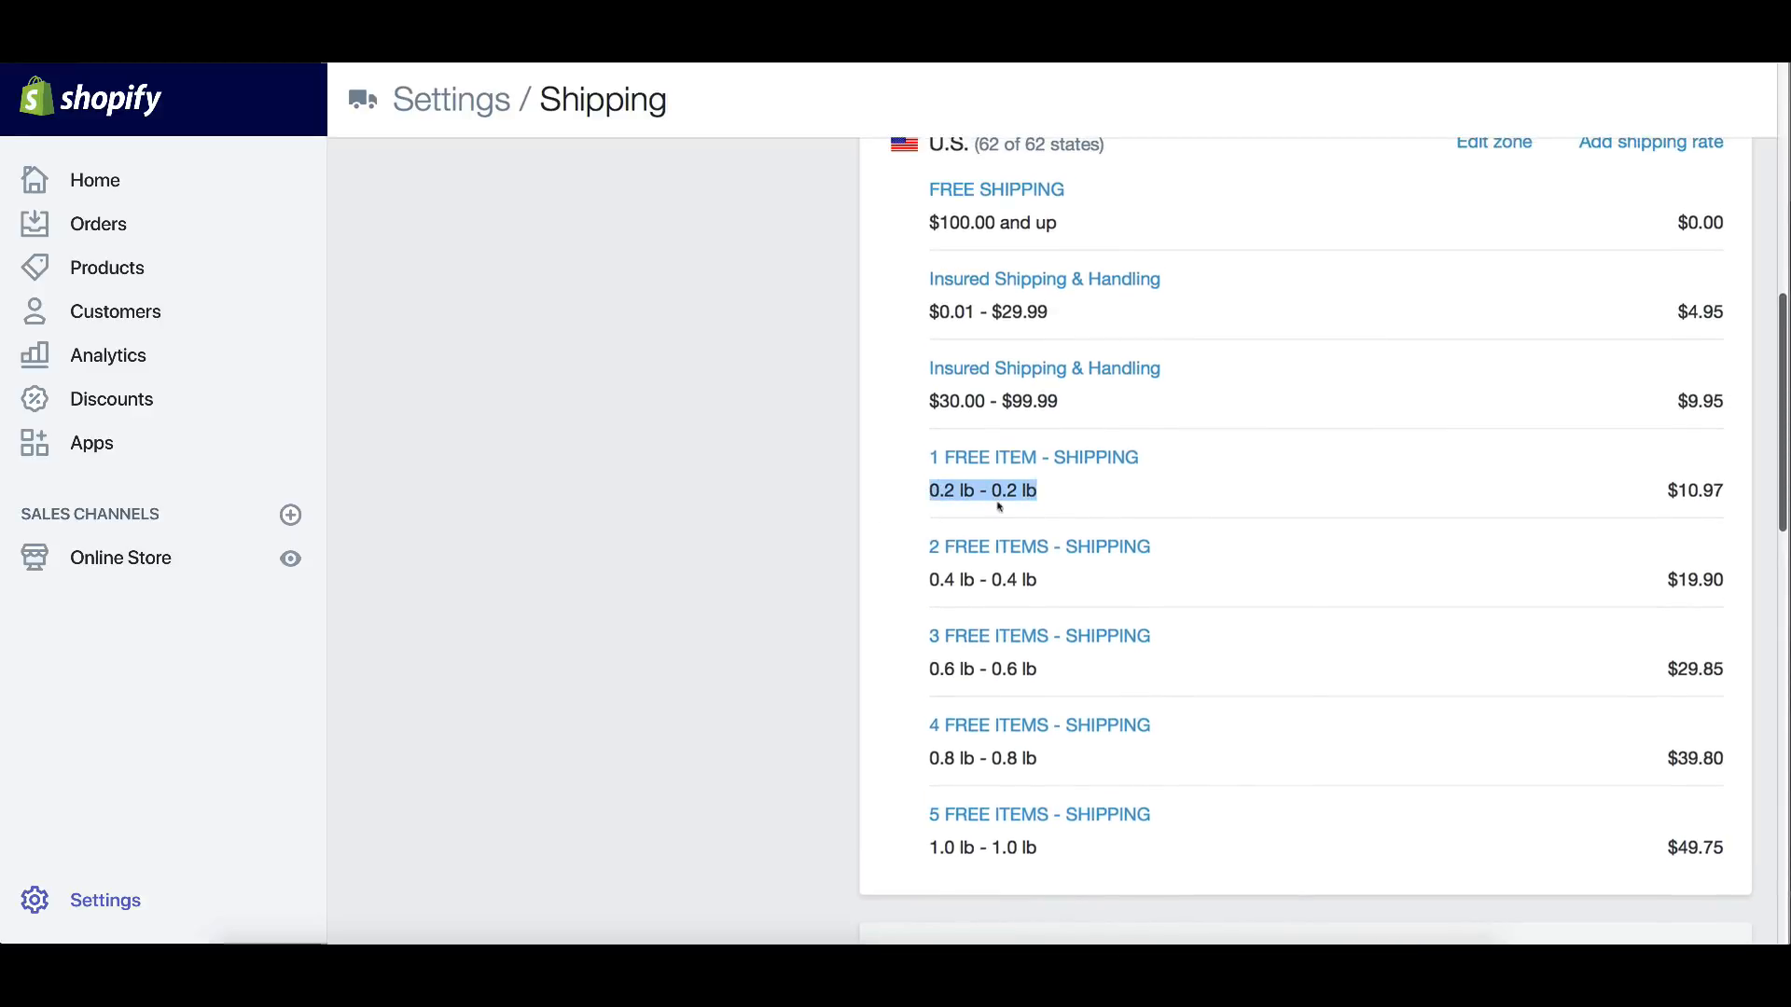
pyautogui.scroll(-1, 999, 508)
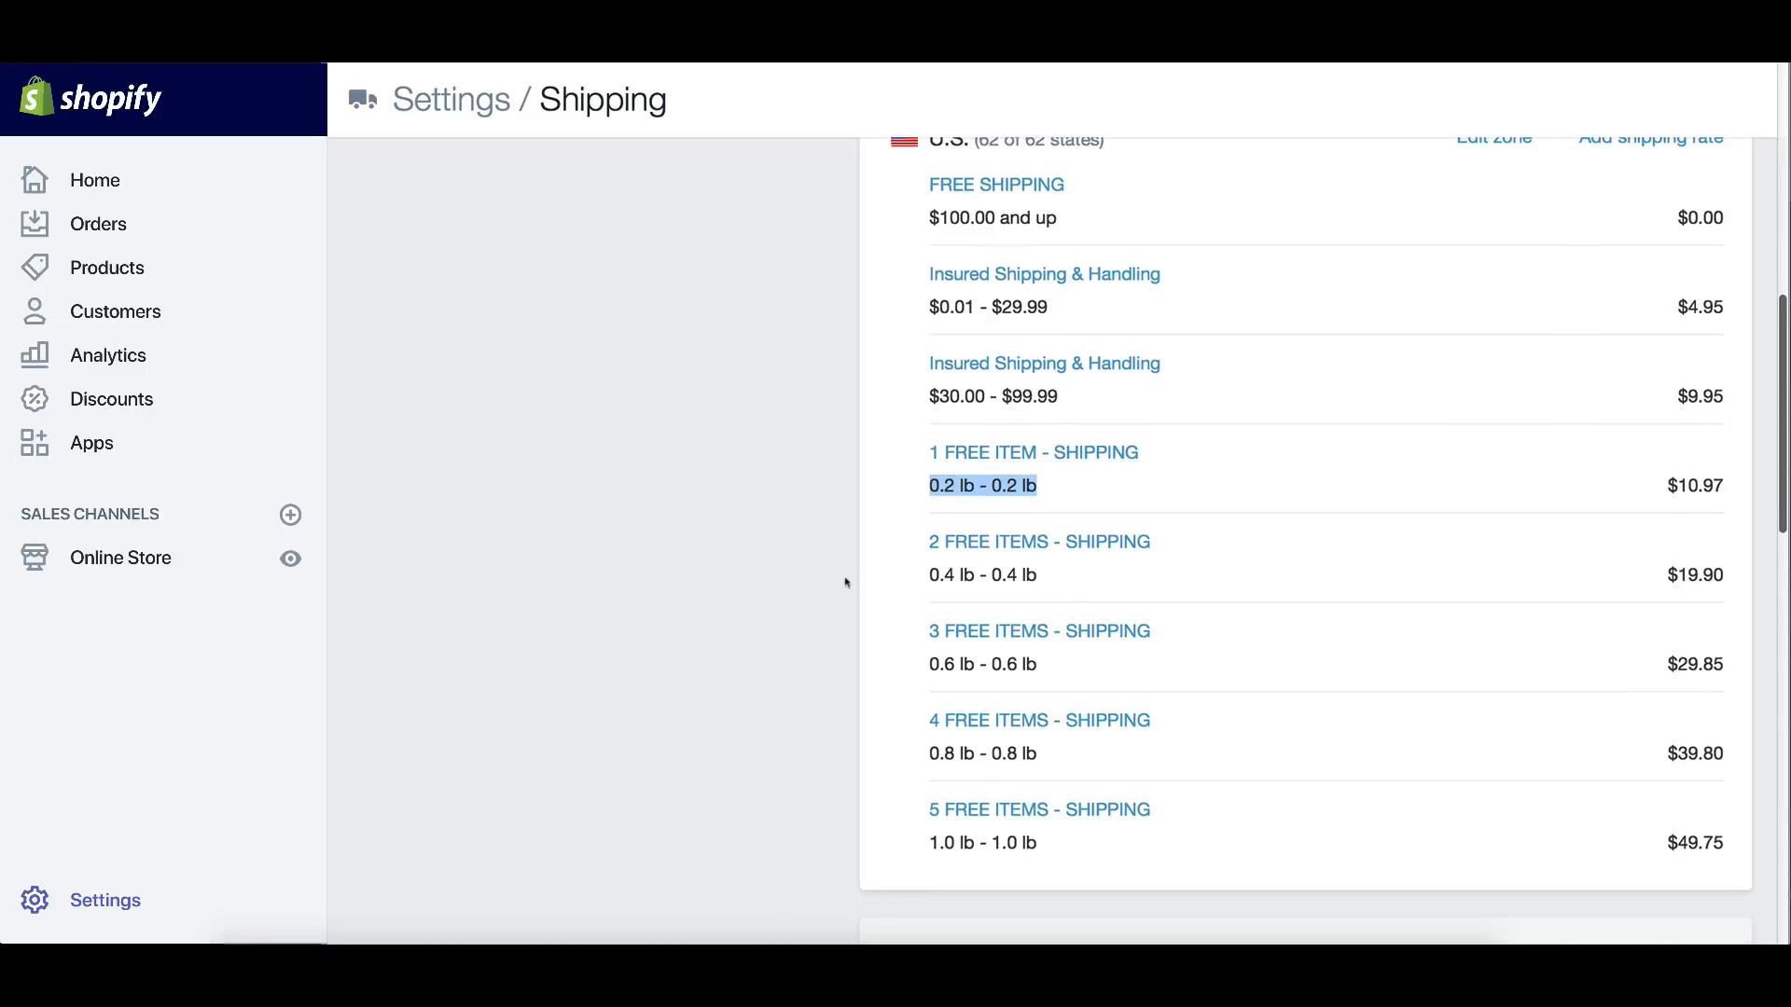
pyautogui.click(858, 511)
pyautogui.moveTo(922, 490); pyautogui.dragTo(1038, 492)
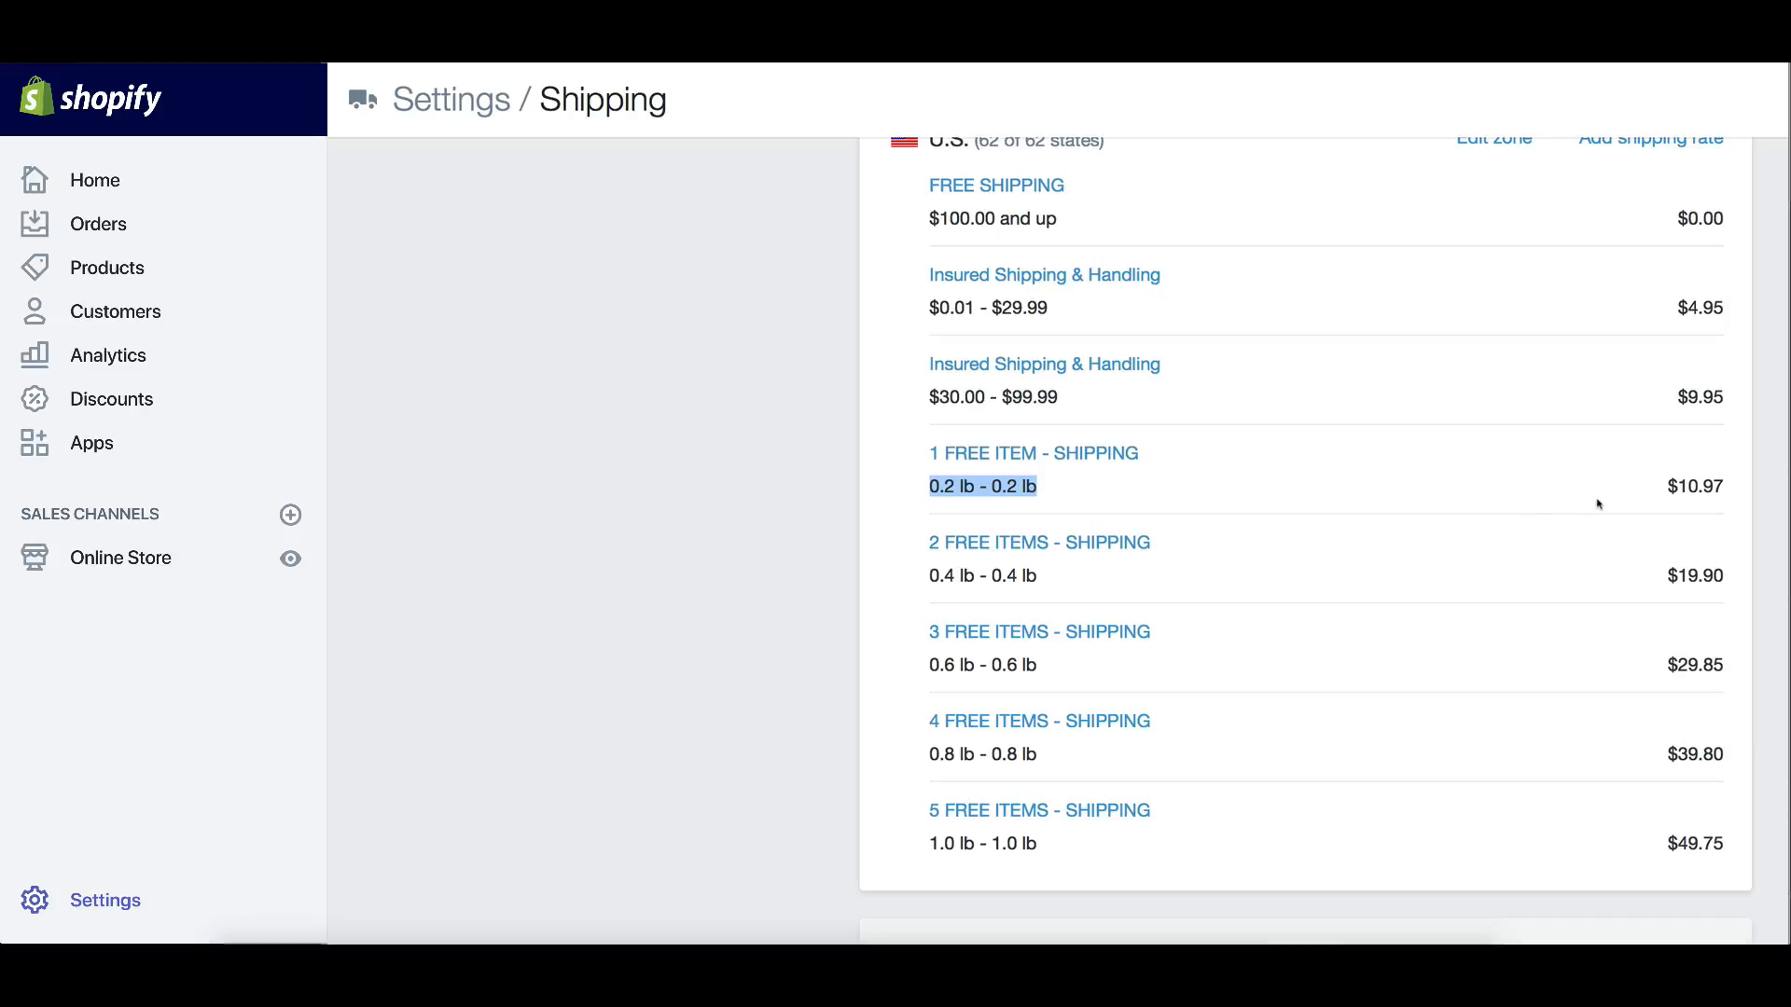
pyautogui.moveTo(1634, 501); pyautogui.dragTo(1726, 491)
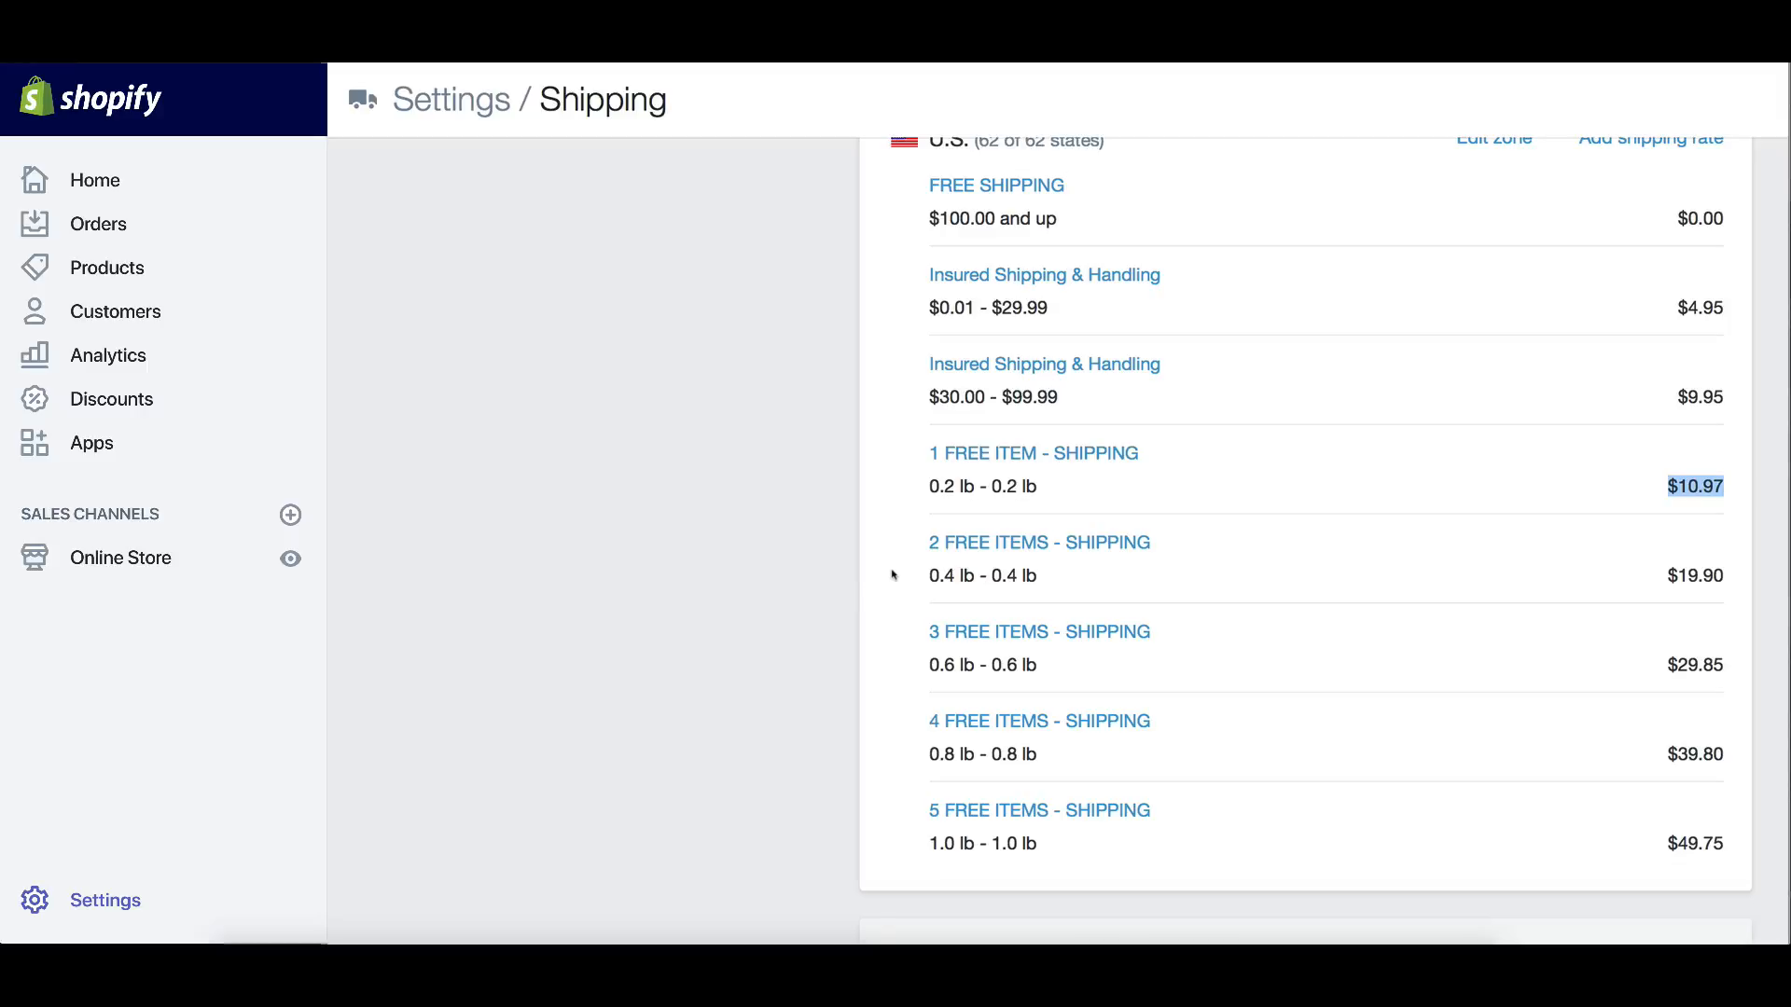
pyautogui.moveTo(927, 575); pyautogui.dragTo(1037, 574)
pyautogui.scroll(-1, 1037, 574)
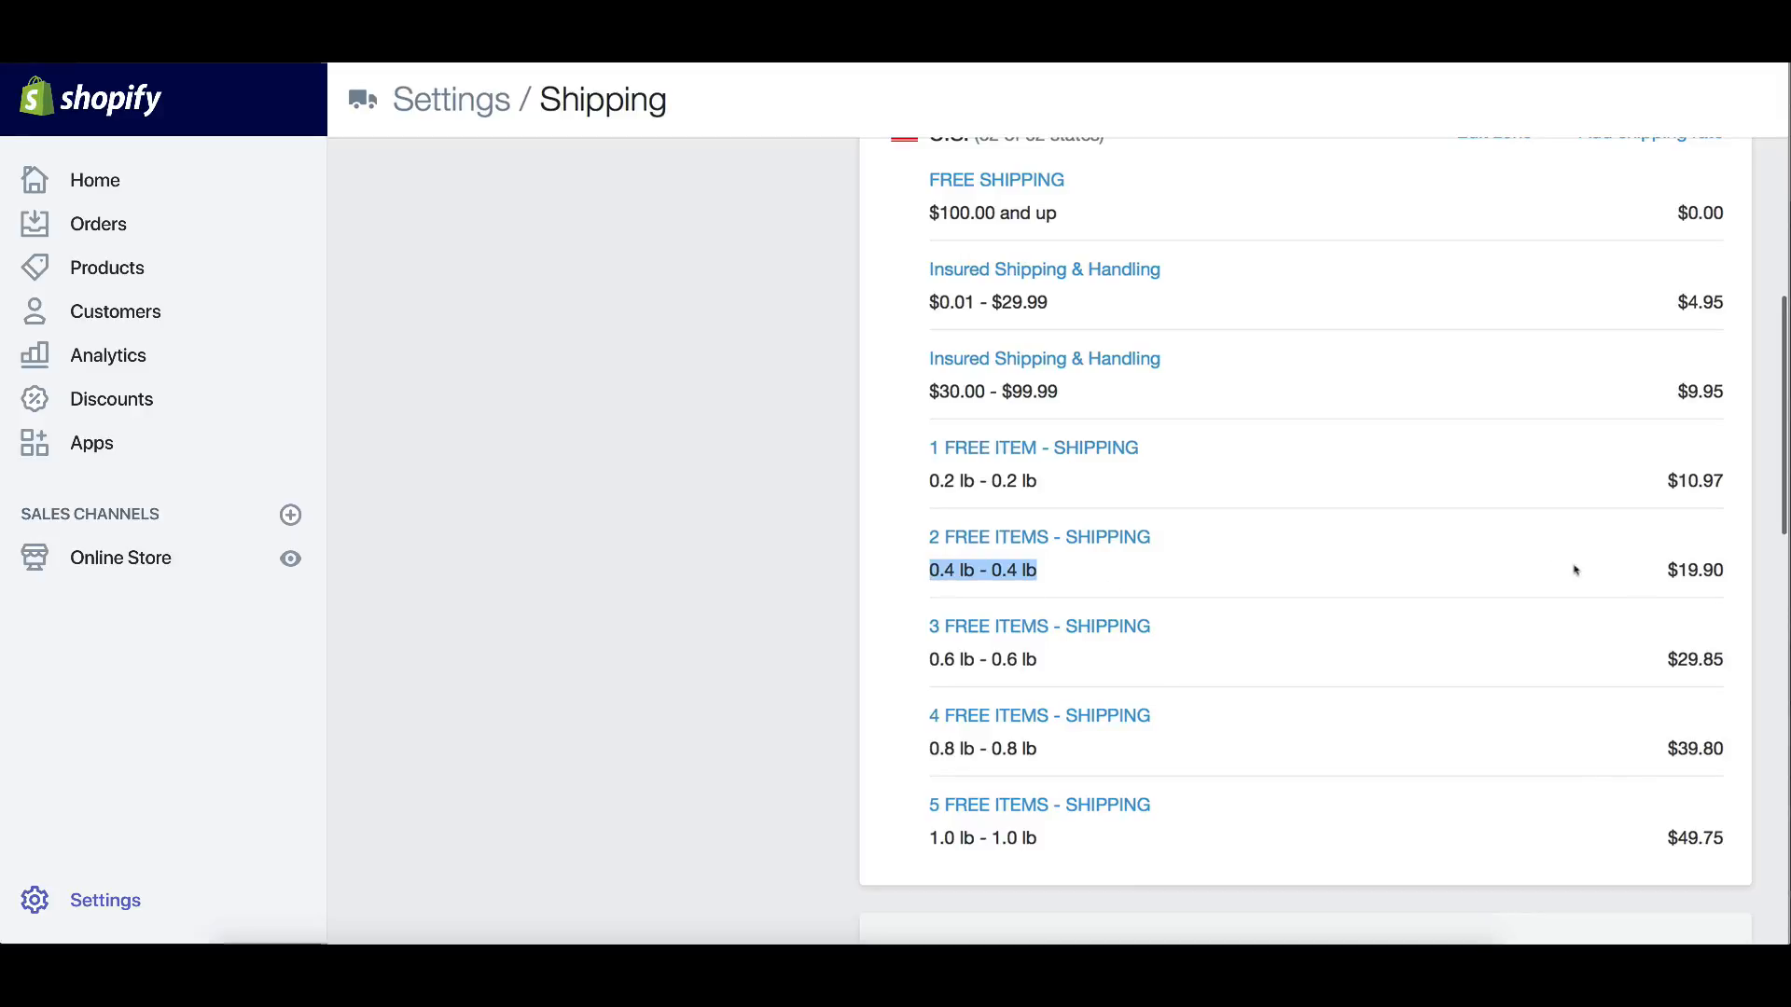
pyautogui.scroll(1, 1688, 571)
pyautogui.moveTo(1666, 570); pyautogui.dragTo(1724, 571)
pyautogui.scroll(-1, 1563, 572)
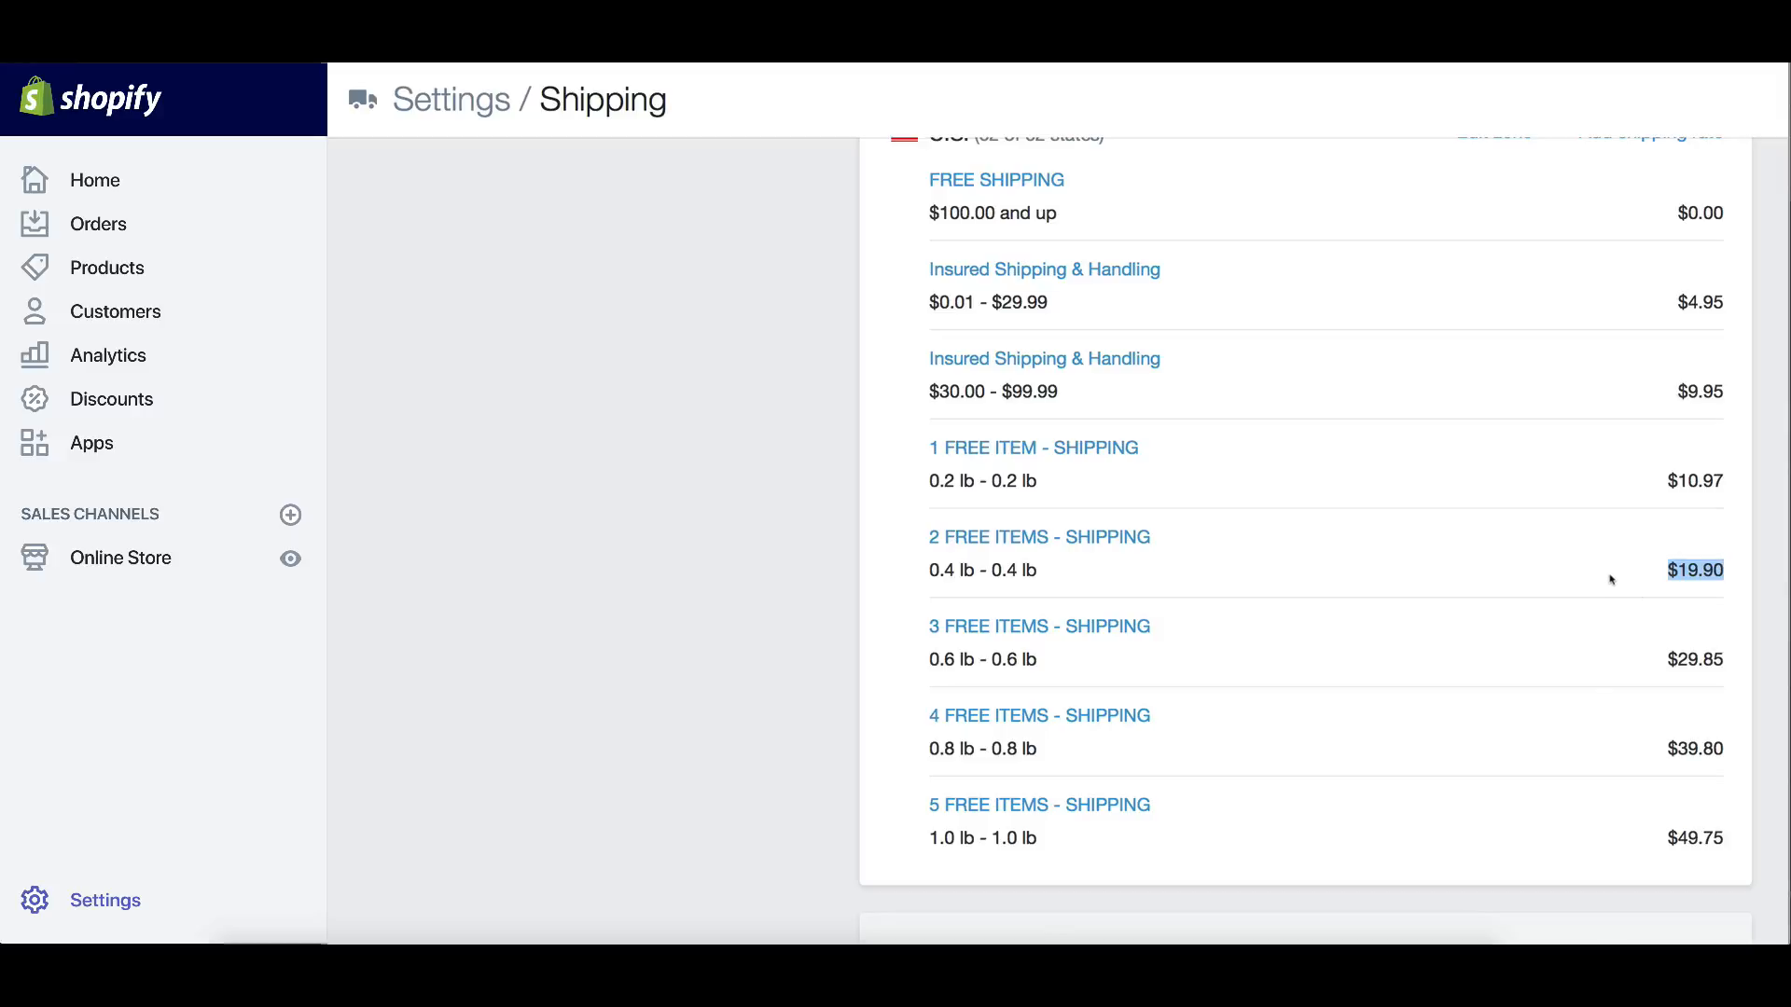
# Compare the shipping costs of the weight-based free item rates, from one item up to five items
pyautogui.moveTo(1649, 478); pyautogui.dragTo(1725, 477)
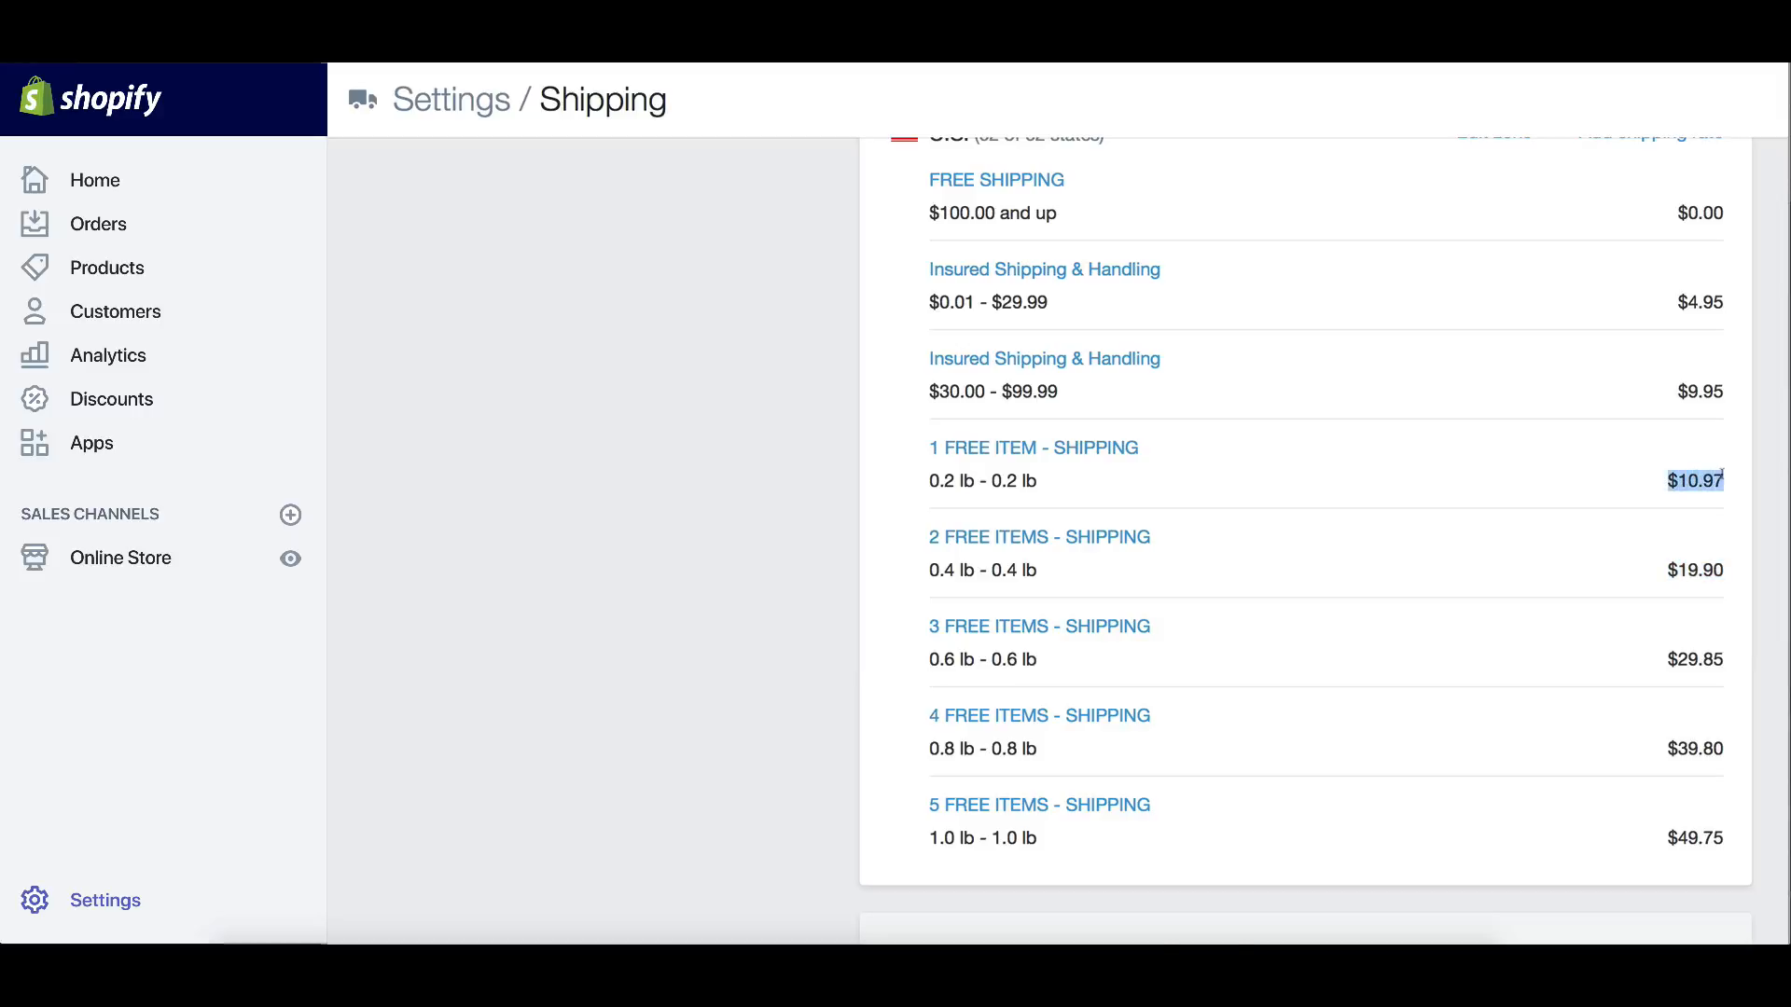
pyautogui.scroll(-1, 1689, 476)
pyautogui.scroll(1, 1661, 480)
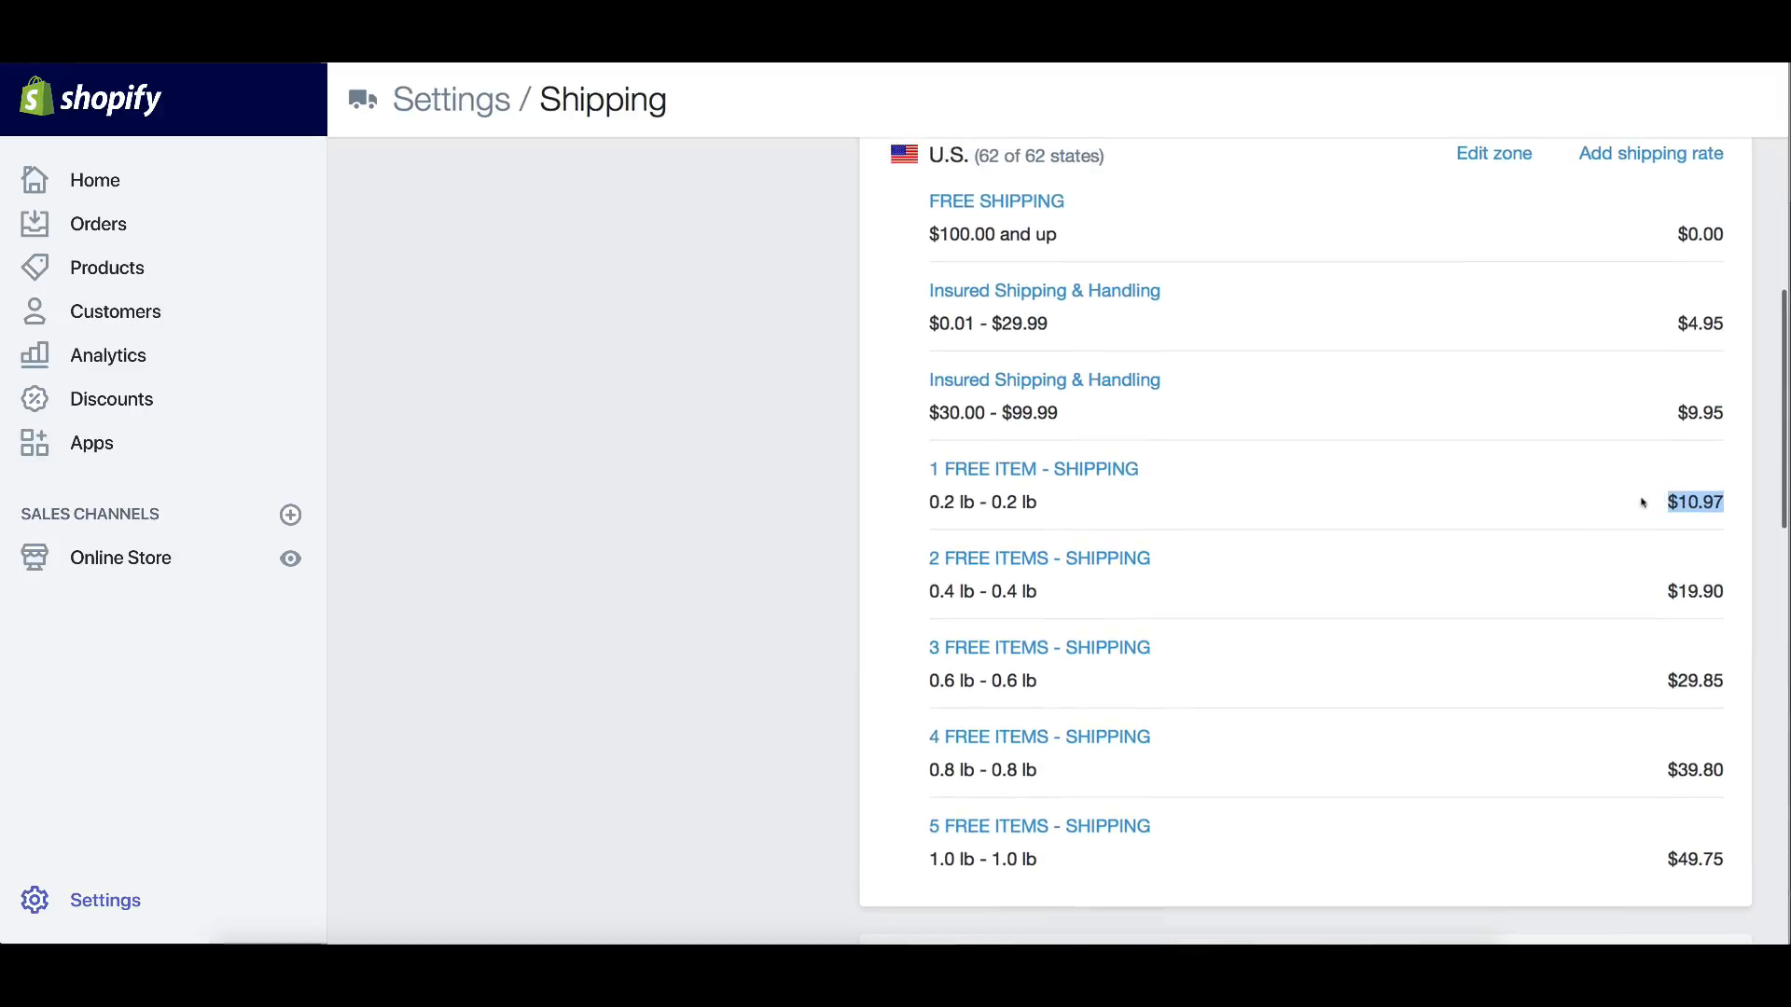
pyautogui.click(1474, 509)
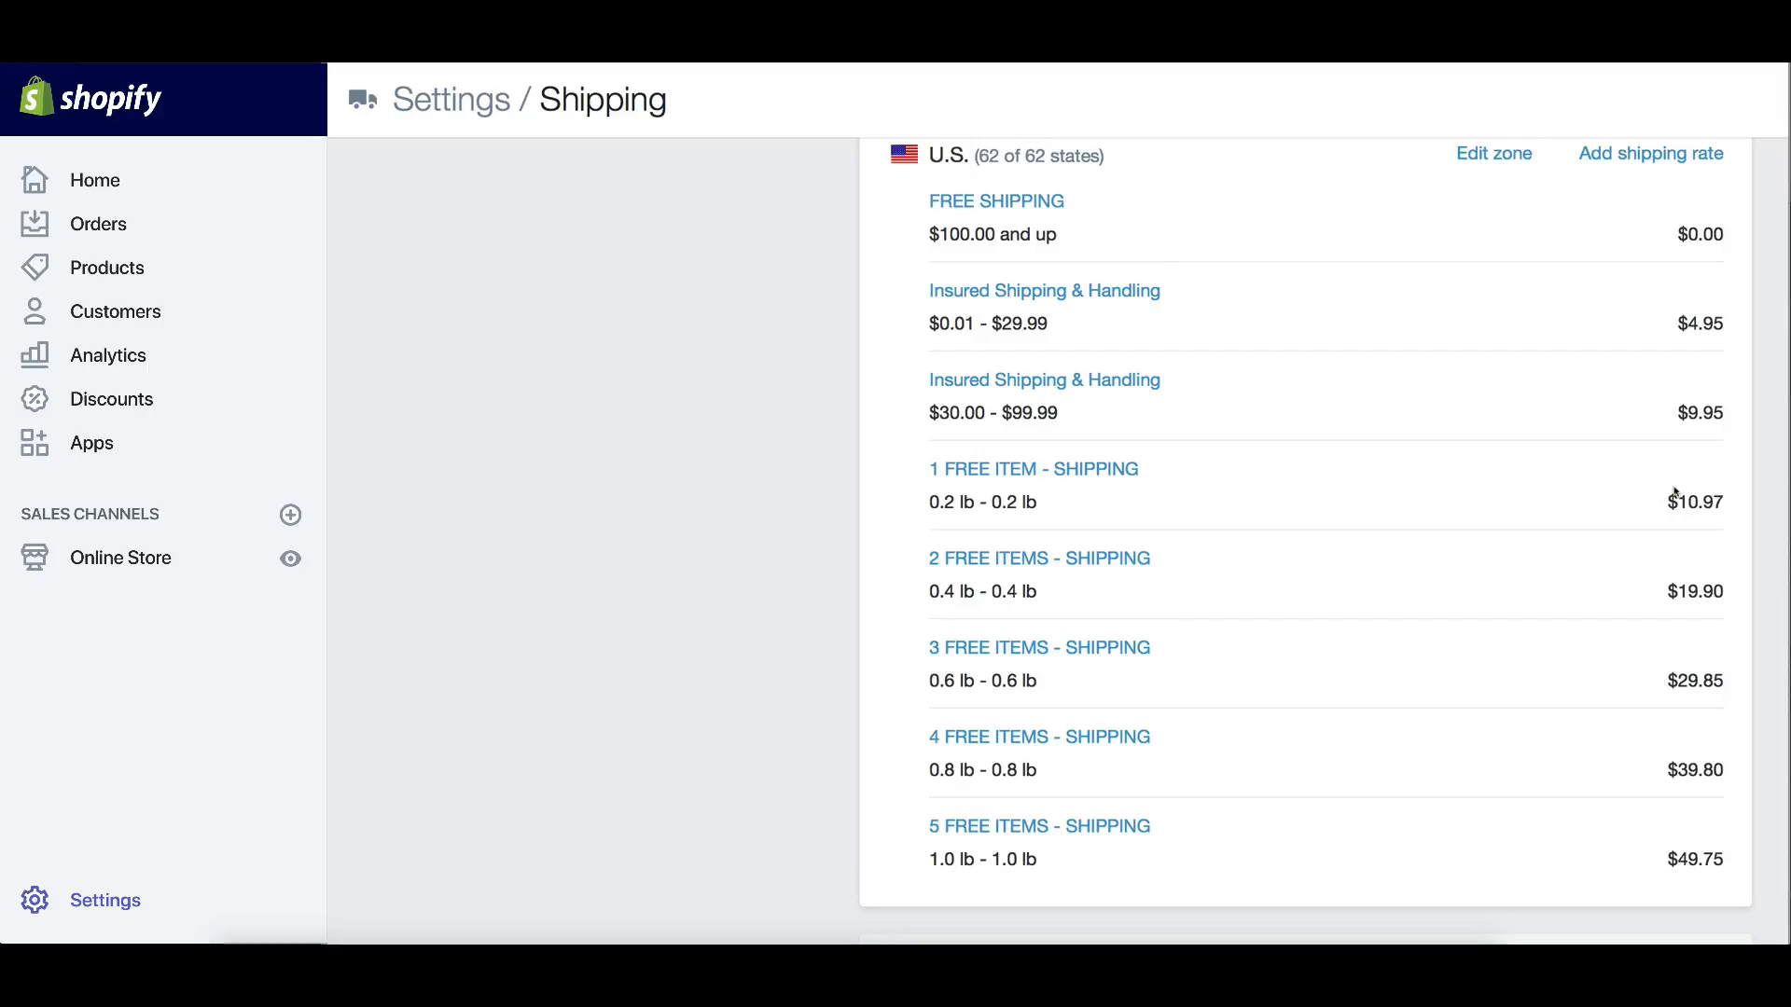
pyautogui.moveTo(1665, 589); pyautogui.dragTo(1714, 592)
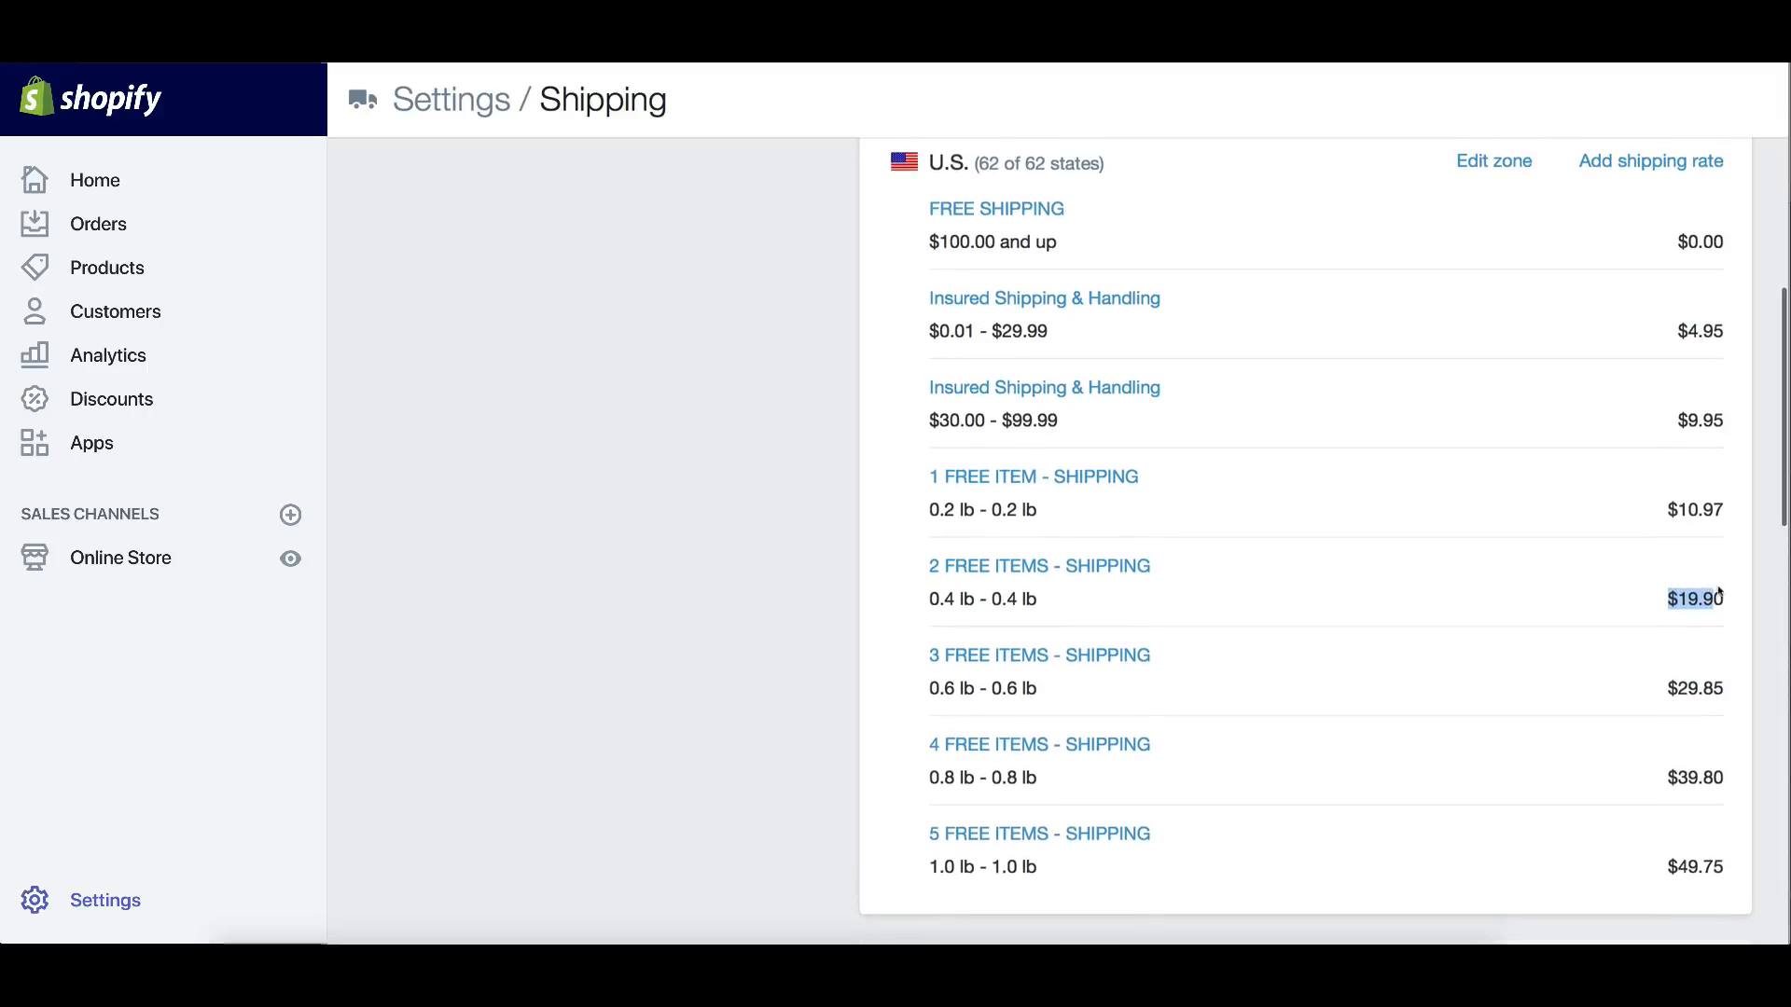
pyautogui.scroll(1, 1644, 726)
pyautogui.click(1642, 644)
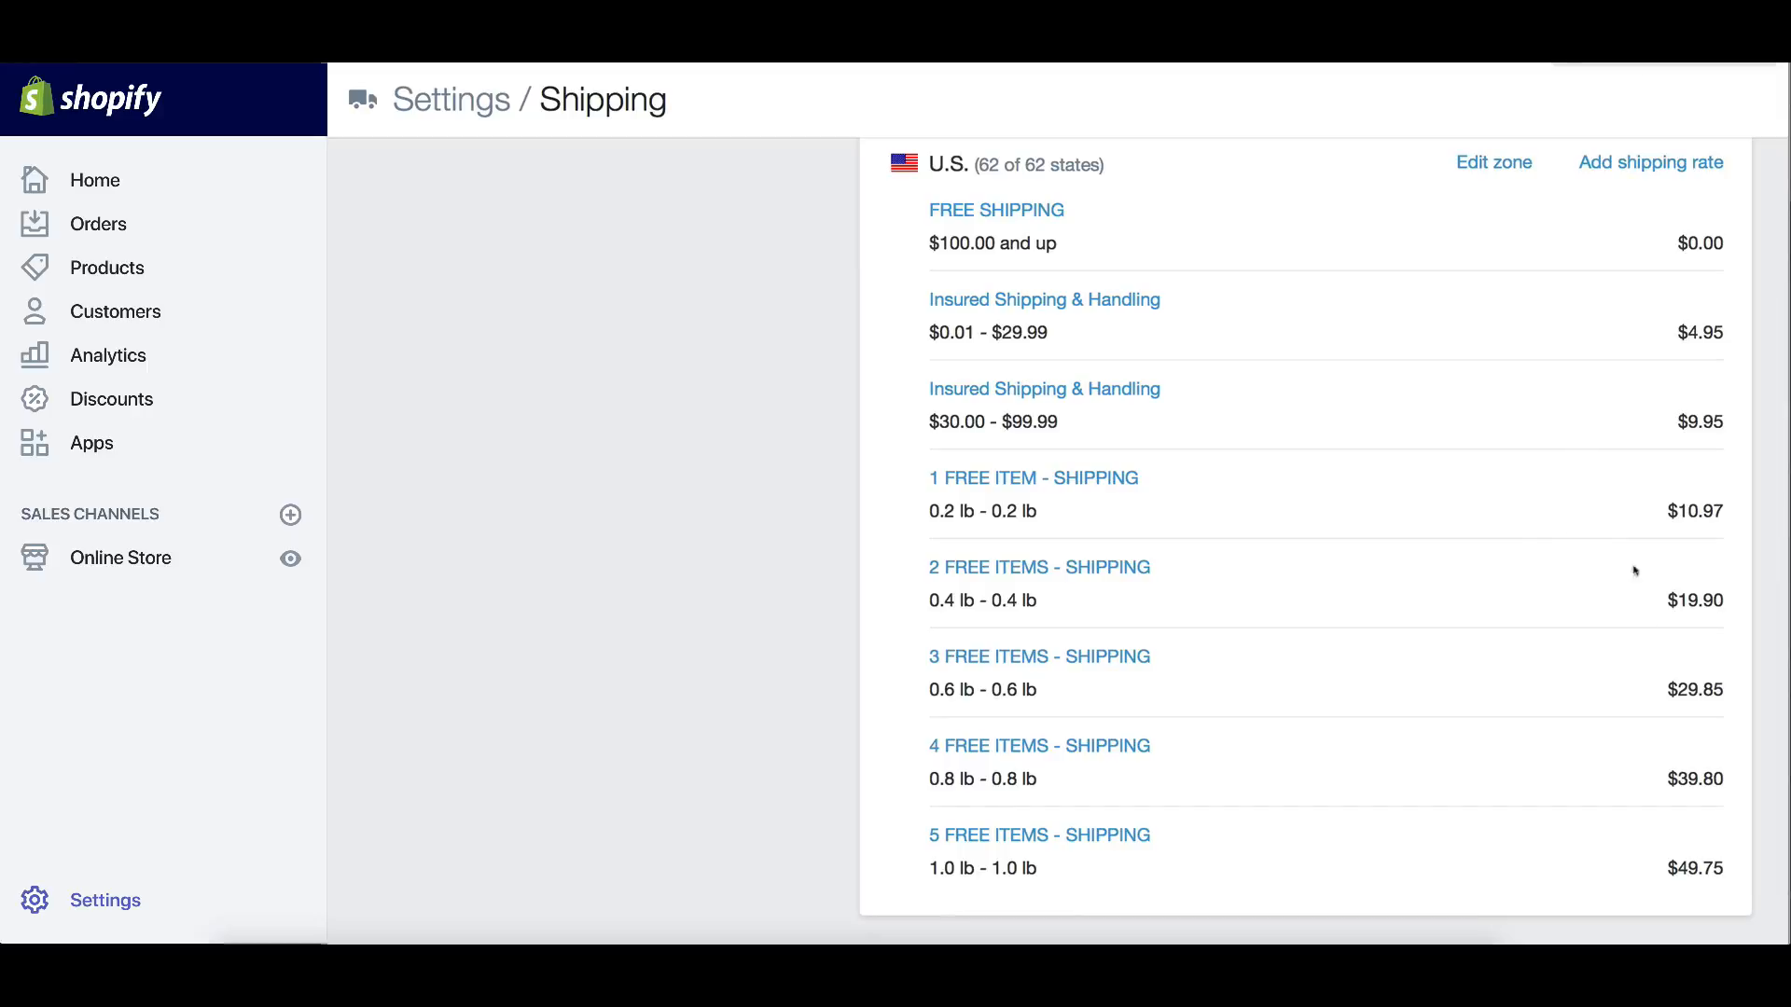
pyautogui.moveTo(1666, 600); pyautogui.dragTo(1729, 602)
pyautogui.moveTo(1624, 693); pyautogui.dragTo(1727, 692)
pyautogui.moveTo(1642, 774); pyautogui.dragTo(1714, 779)
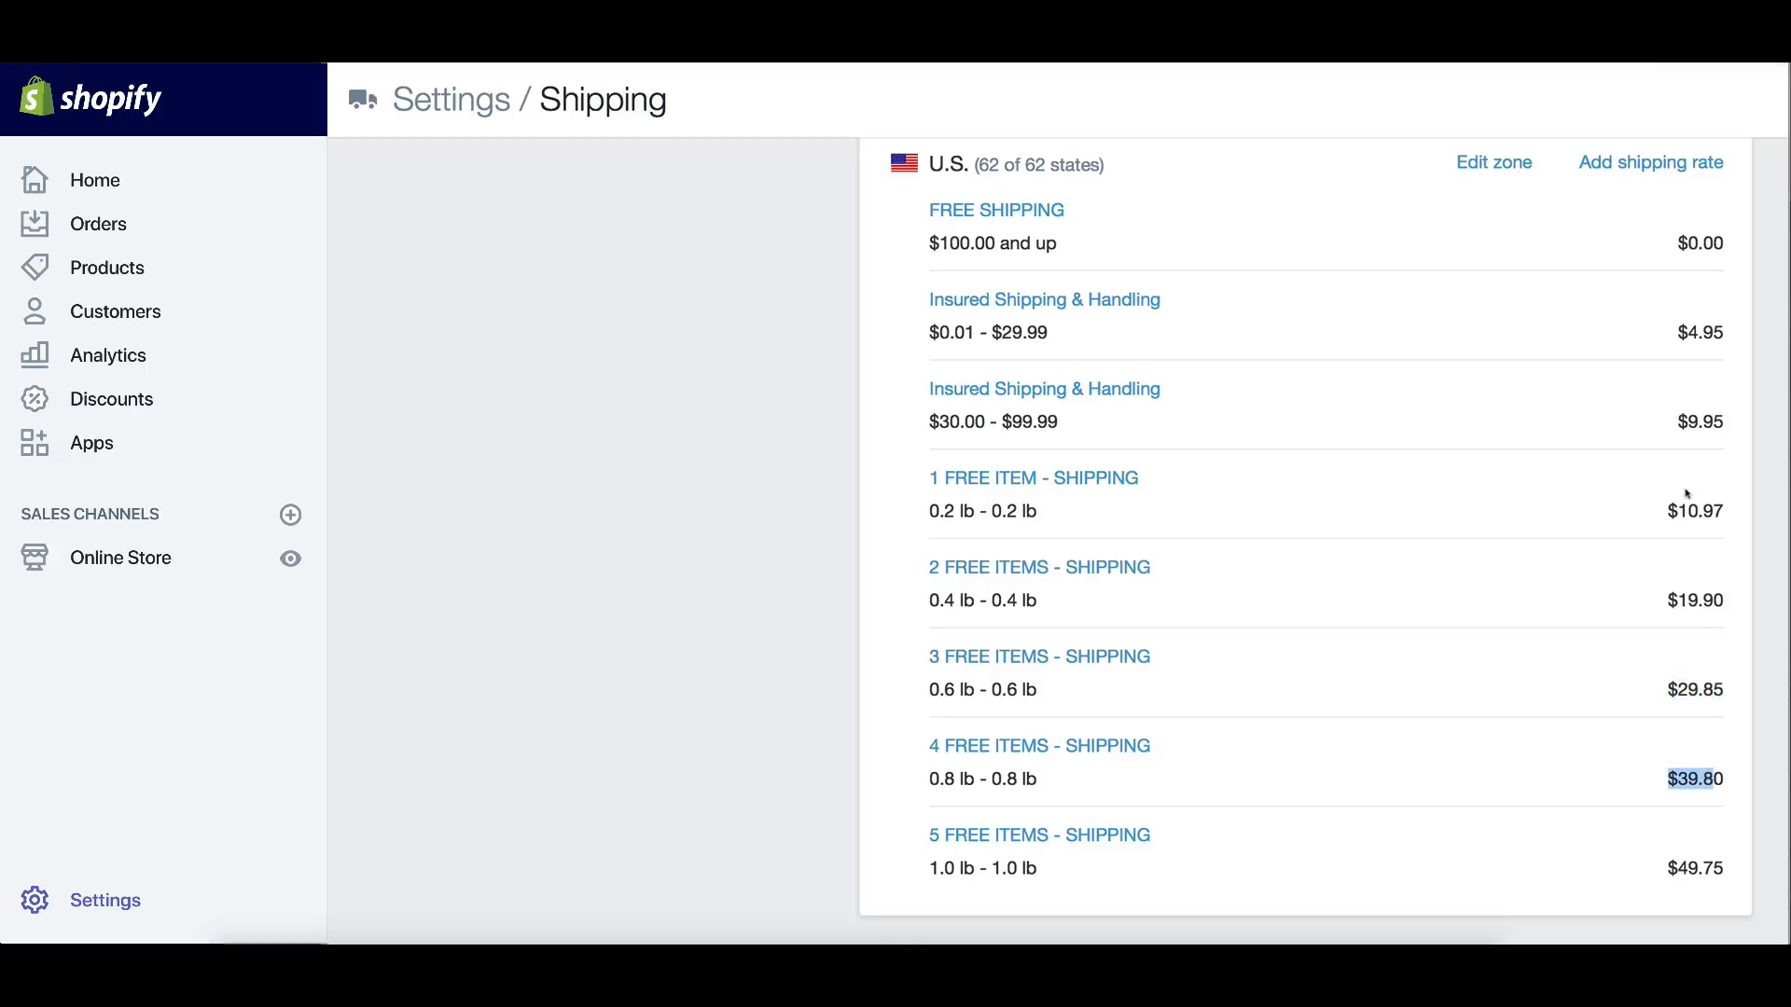
pyautogui.moveTo(1664, 511); pyautogui.dragTo(1725, 512)
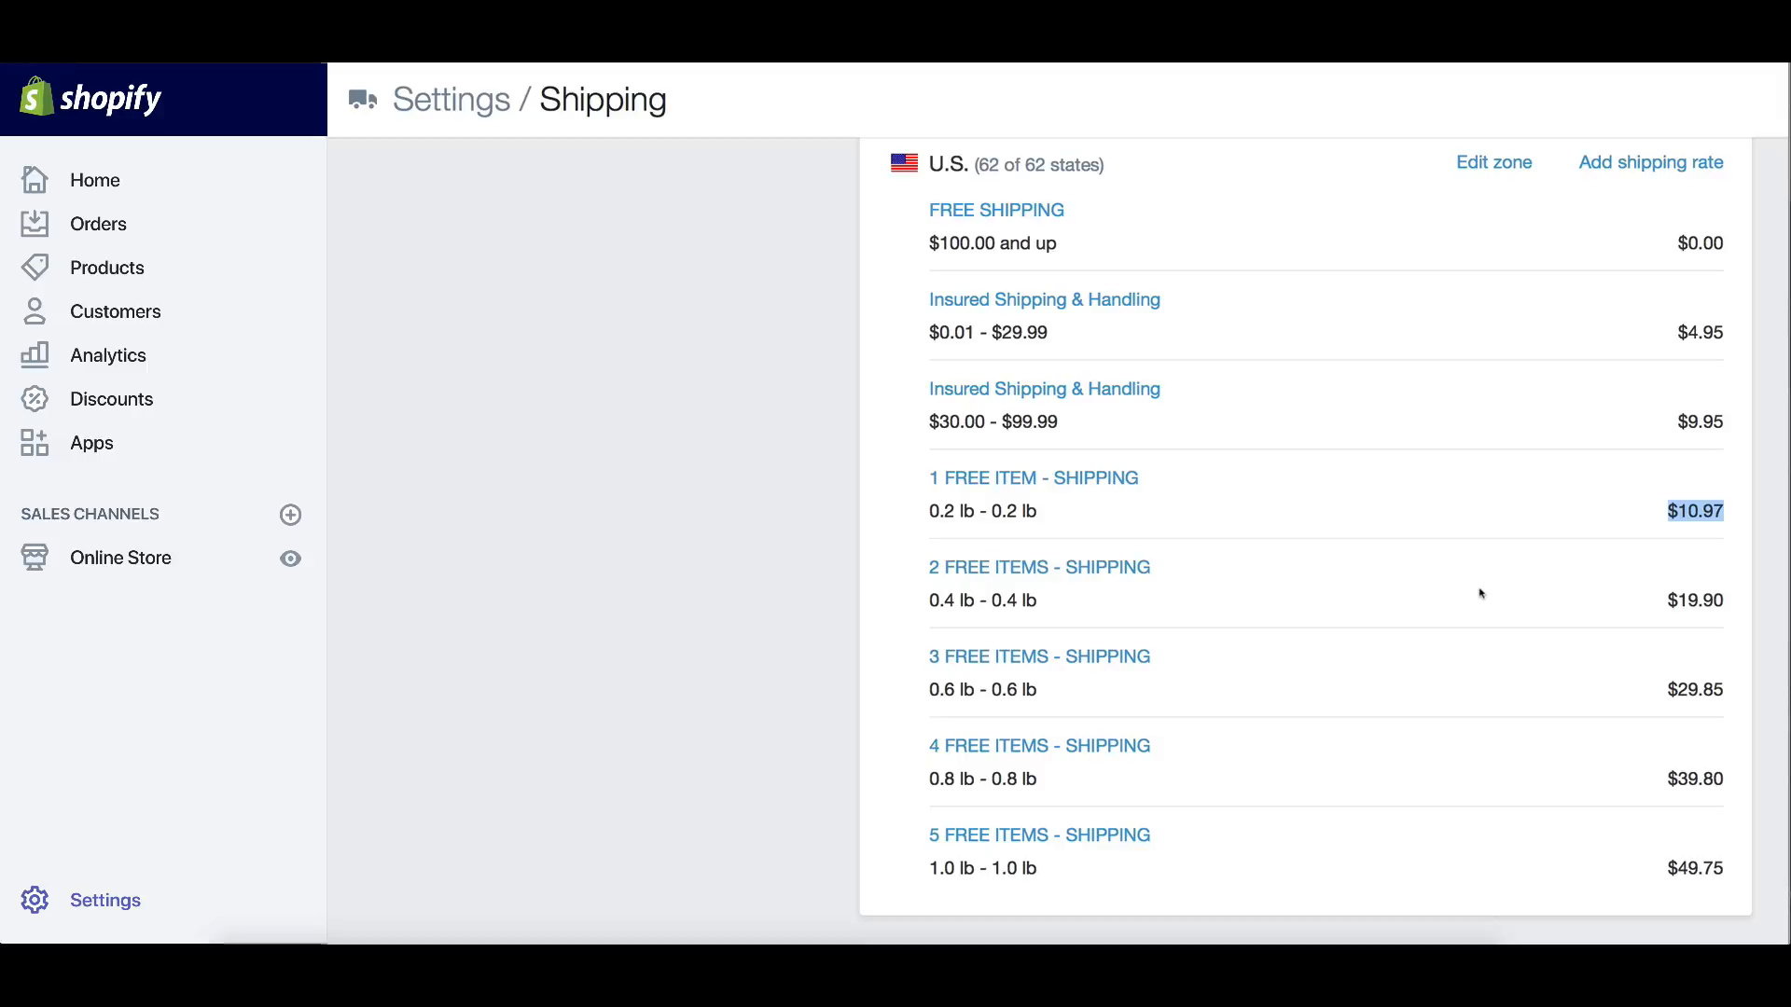
pyautogui.moveTo(1661, 513); pyautogui.dragTo(1722, 511)
pyautogui.click(1532, 495)
pyautogui.moveTo(1655, 869); pyautogui.dragTo(1728, 869)
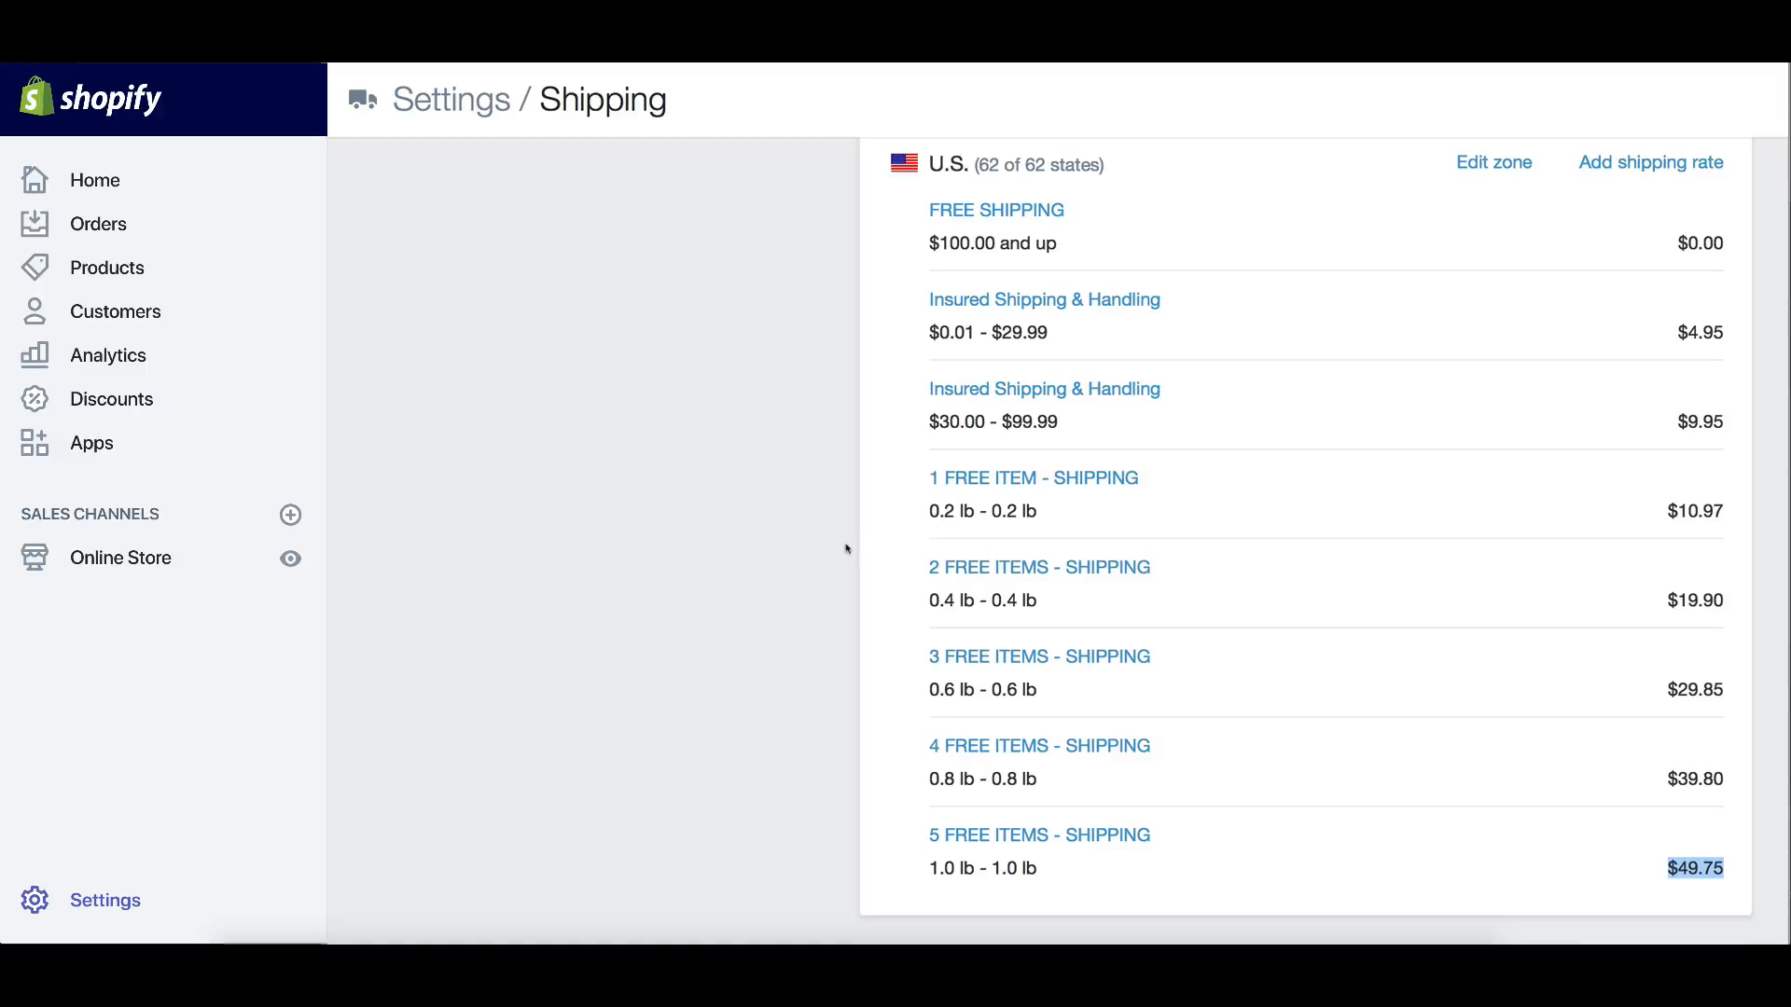
pyautogui.moveTo(930, 479); pyautogui.dragTo(1143, 870)
pyautogui.click(639, 751)
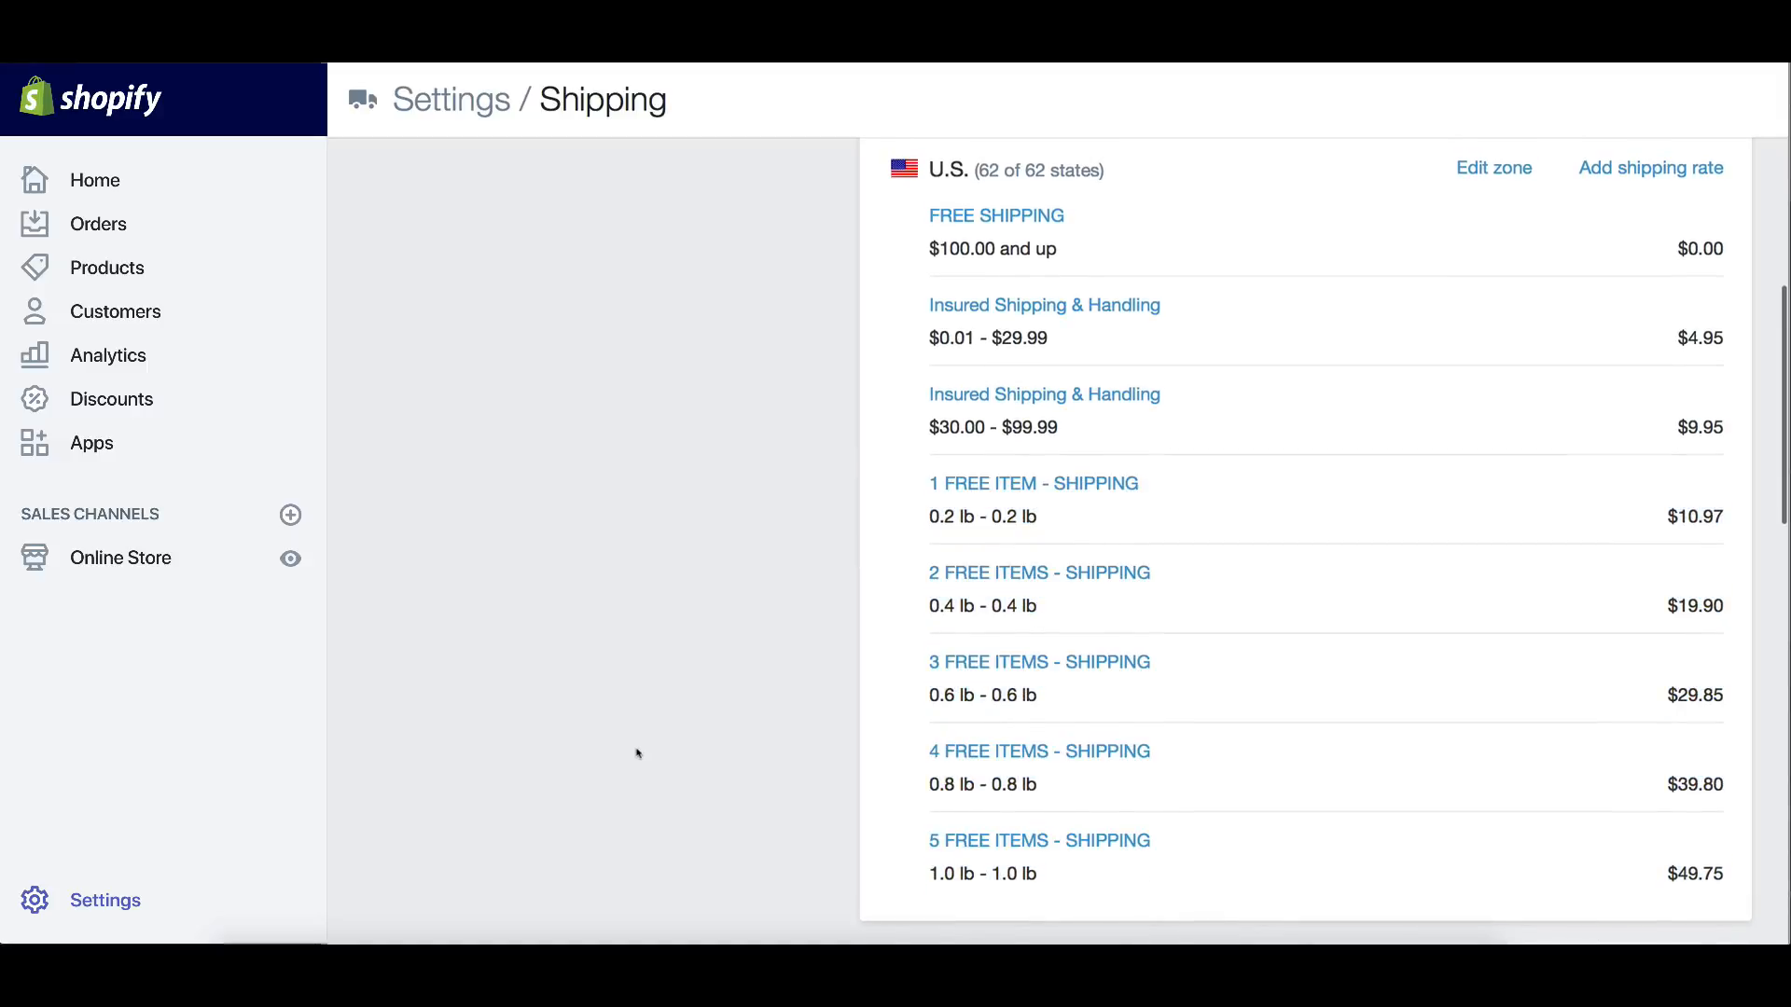
pyautogui.scroll(-1, 821, 741)
pyautogui.scroll(1, 812, 739)
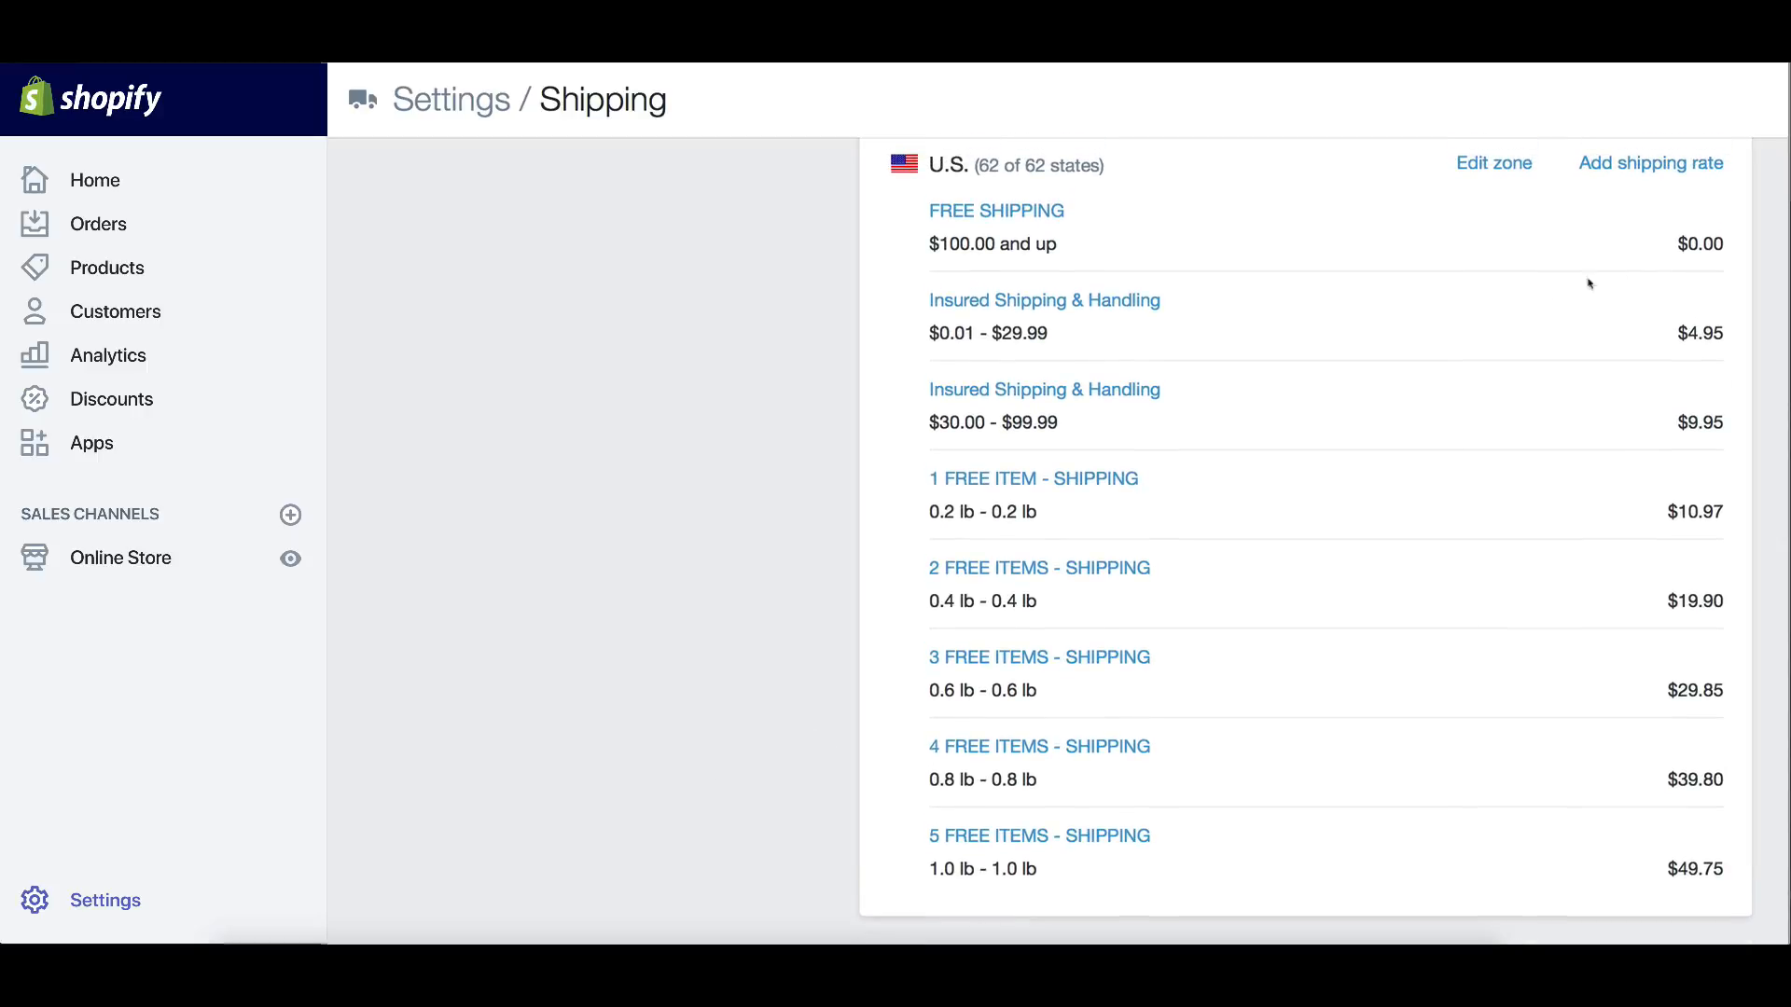
# Start a new U.S. shipping rate based on order weight and name it "6 FREE ITEMS - SHIPPING"
pyautogui.scroll(1, 1646, 233)
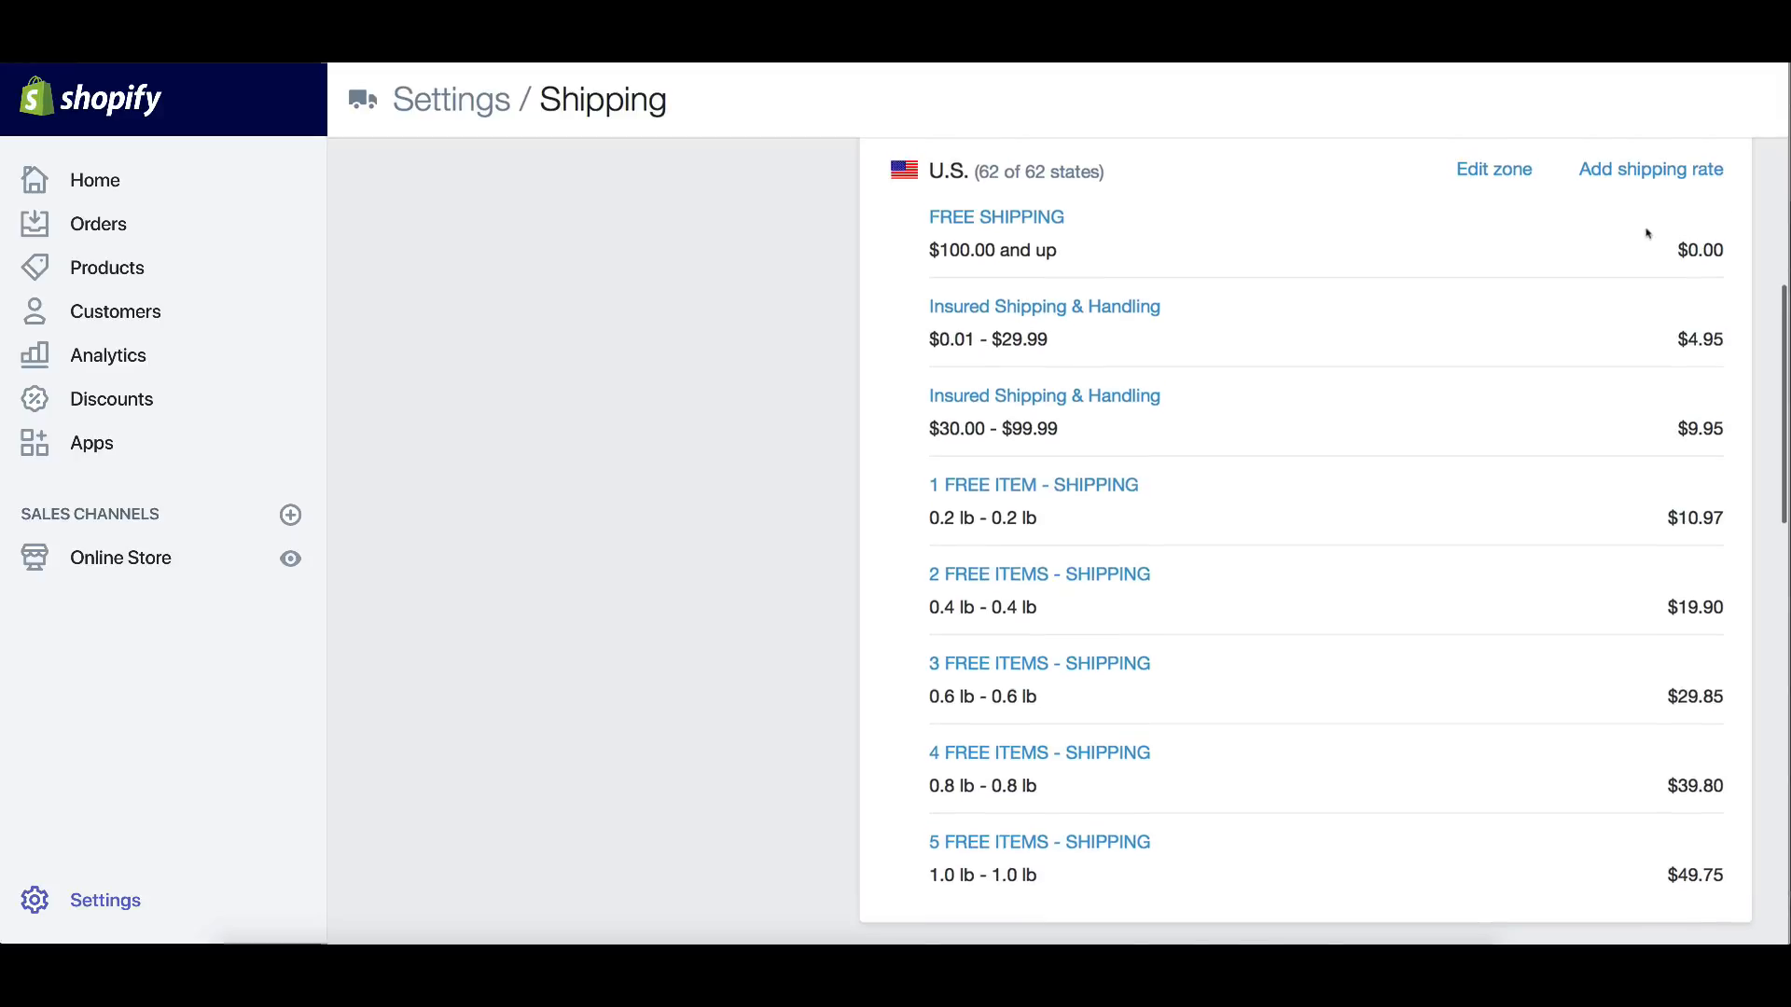
pyautogui.click(1652, 172)
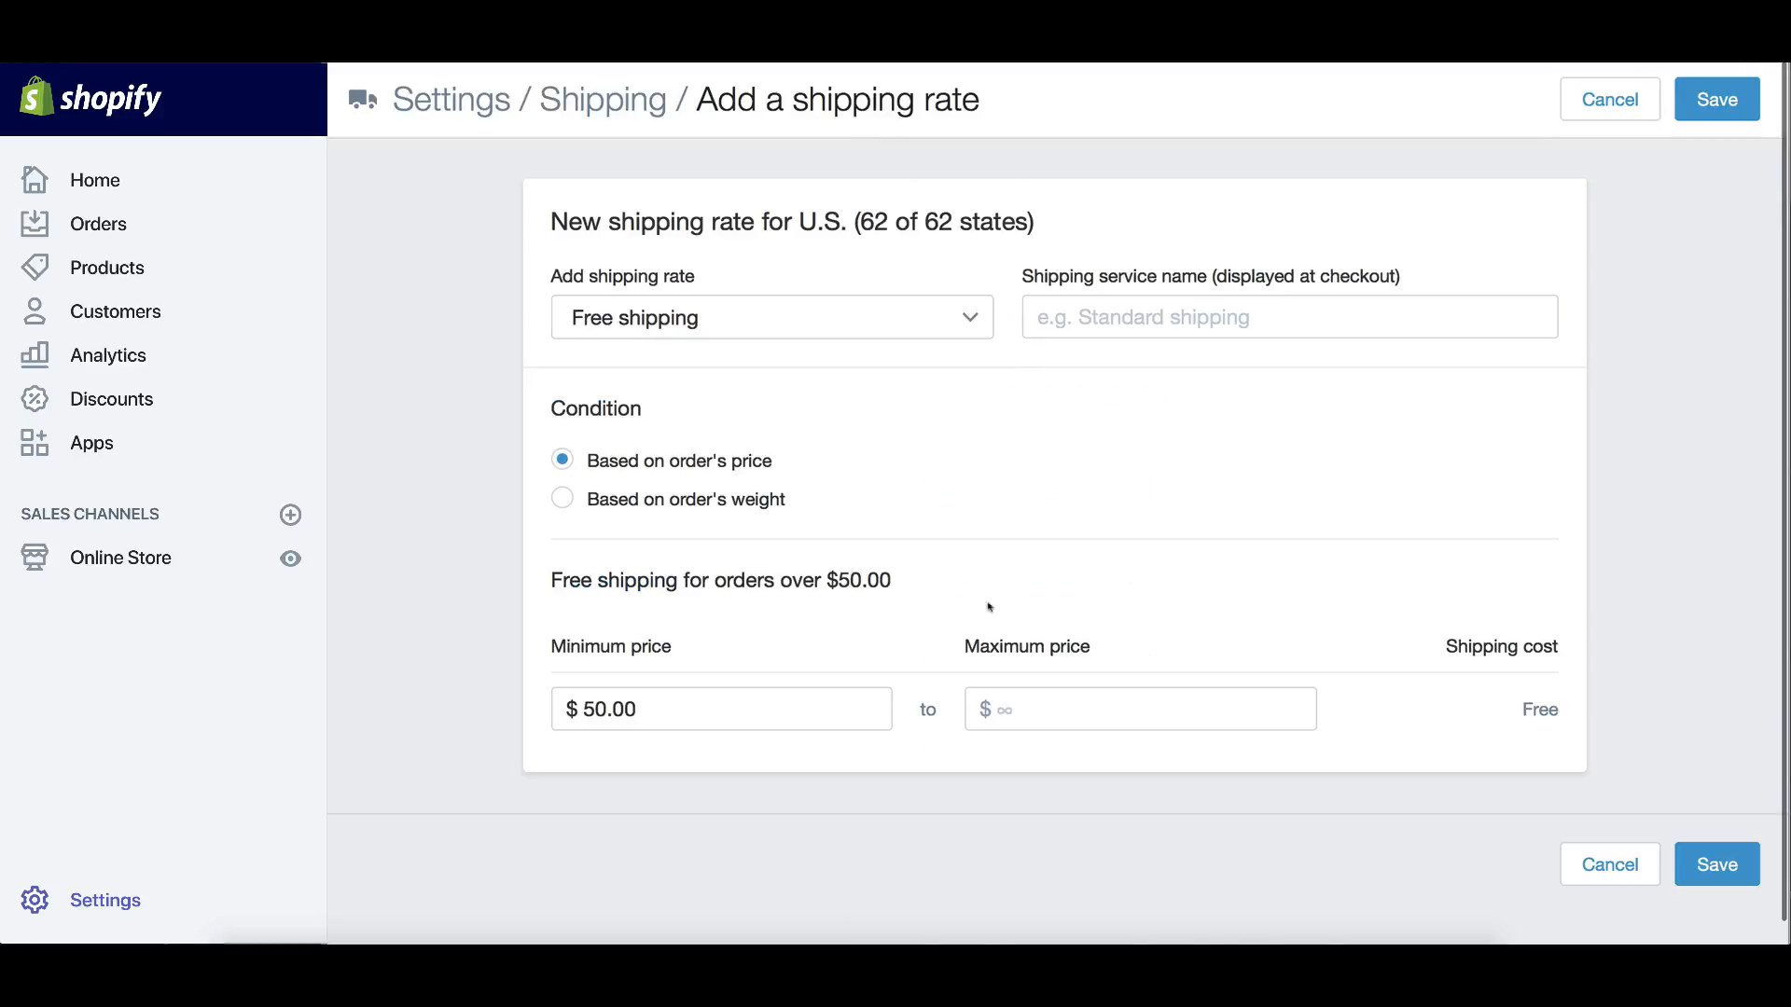
pyautogui.click(655, 337)
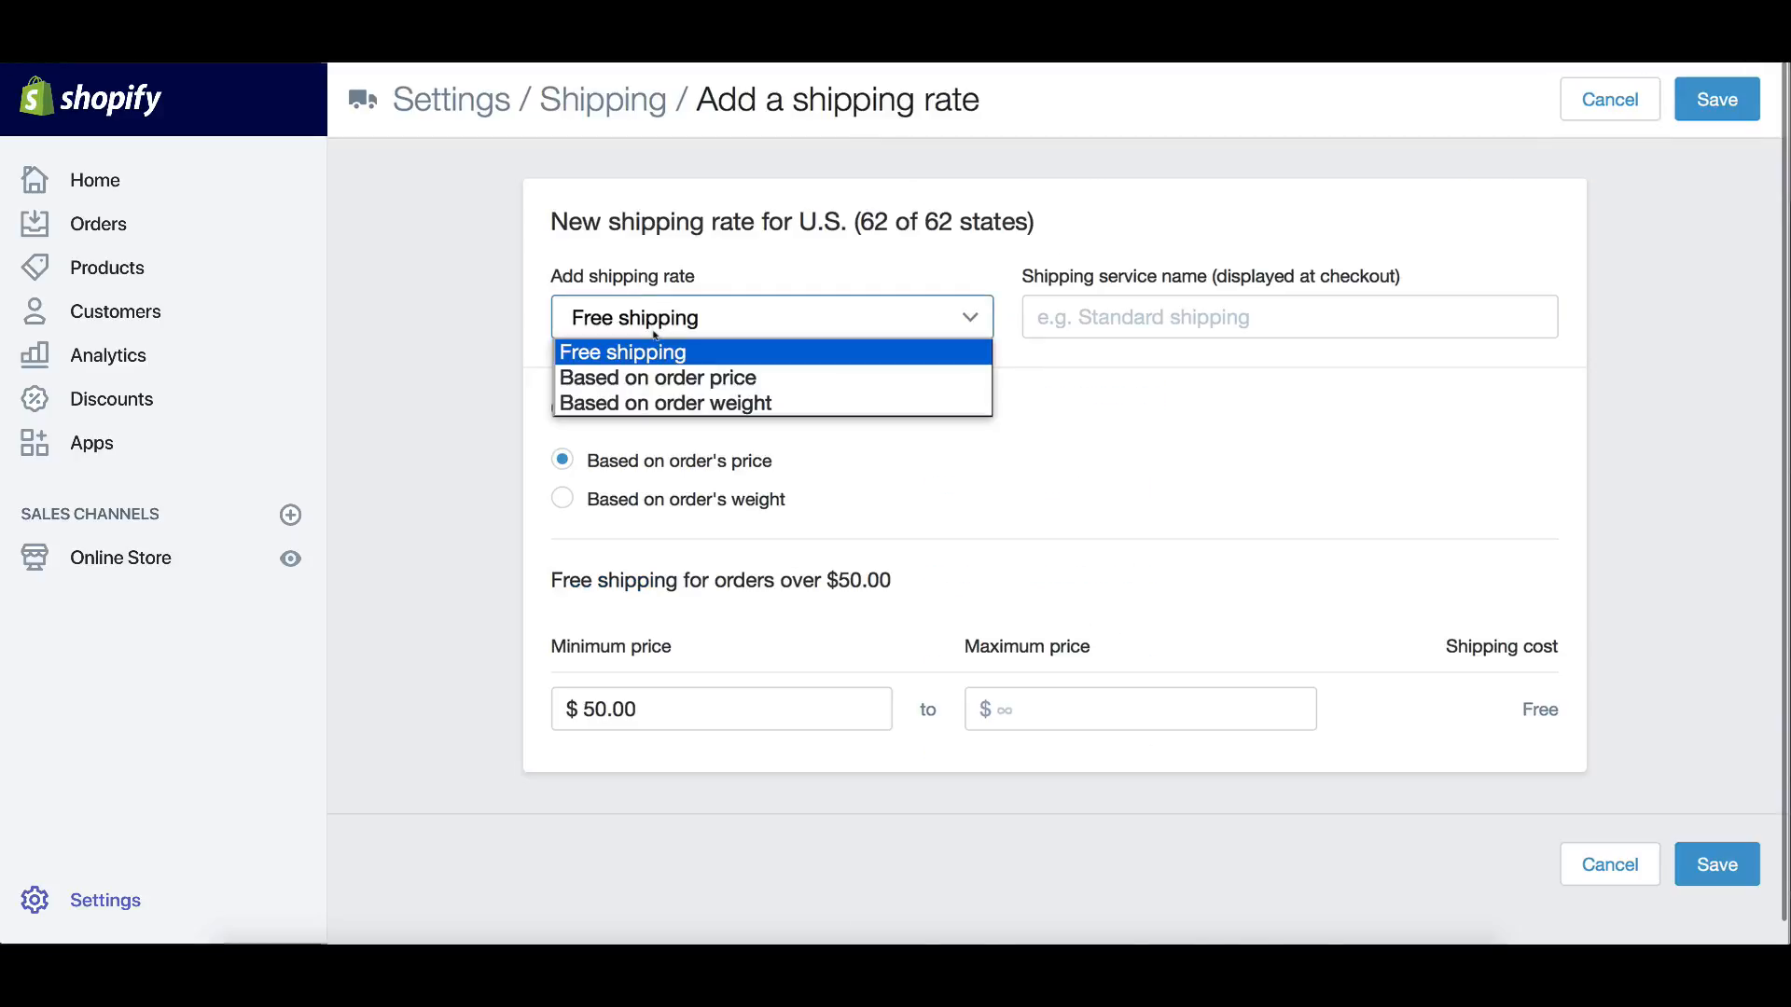
pyautogui.click(651, 408)
pyautogui.click(1230, 317)
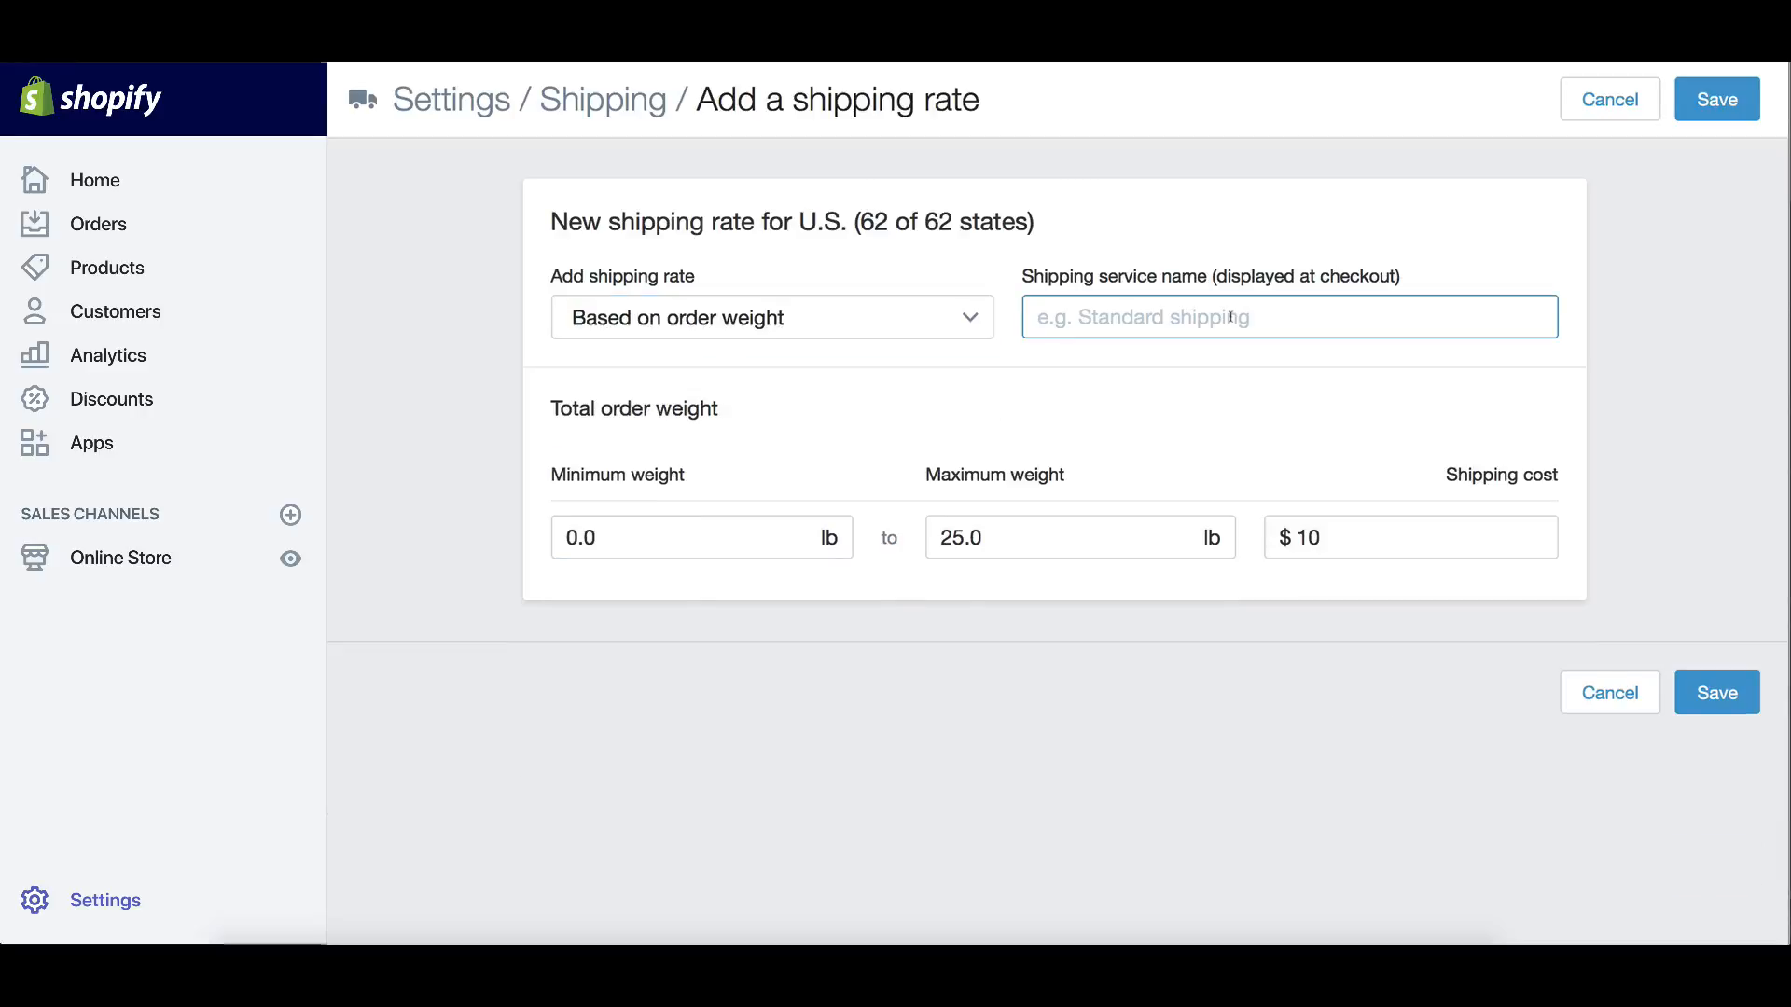
pyautogui.write('6 FR')
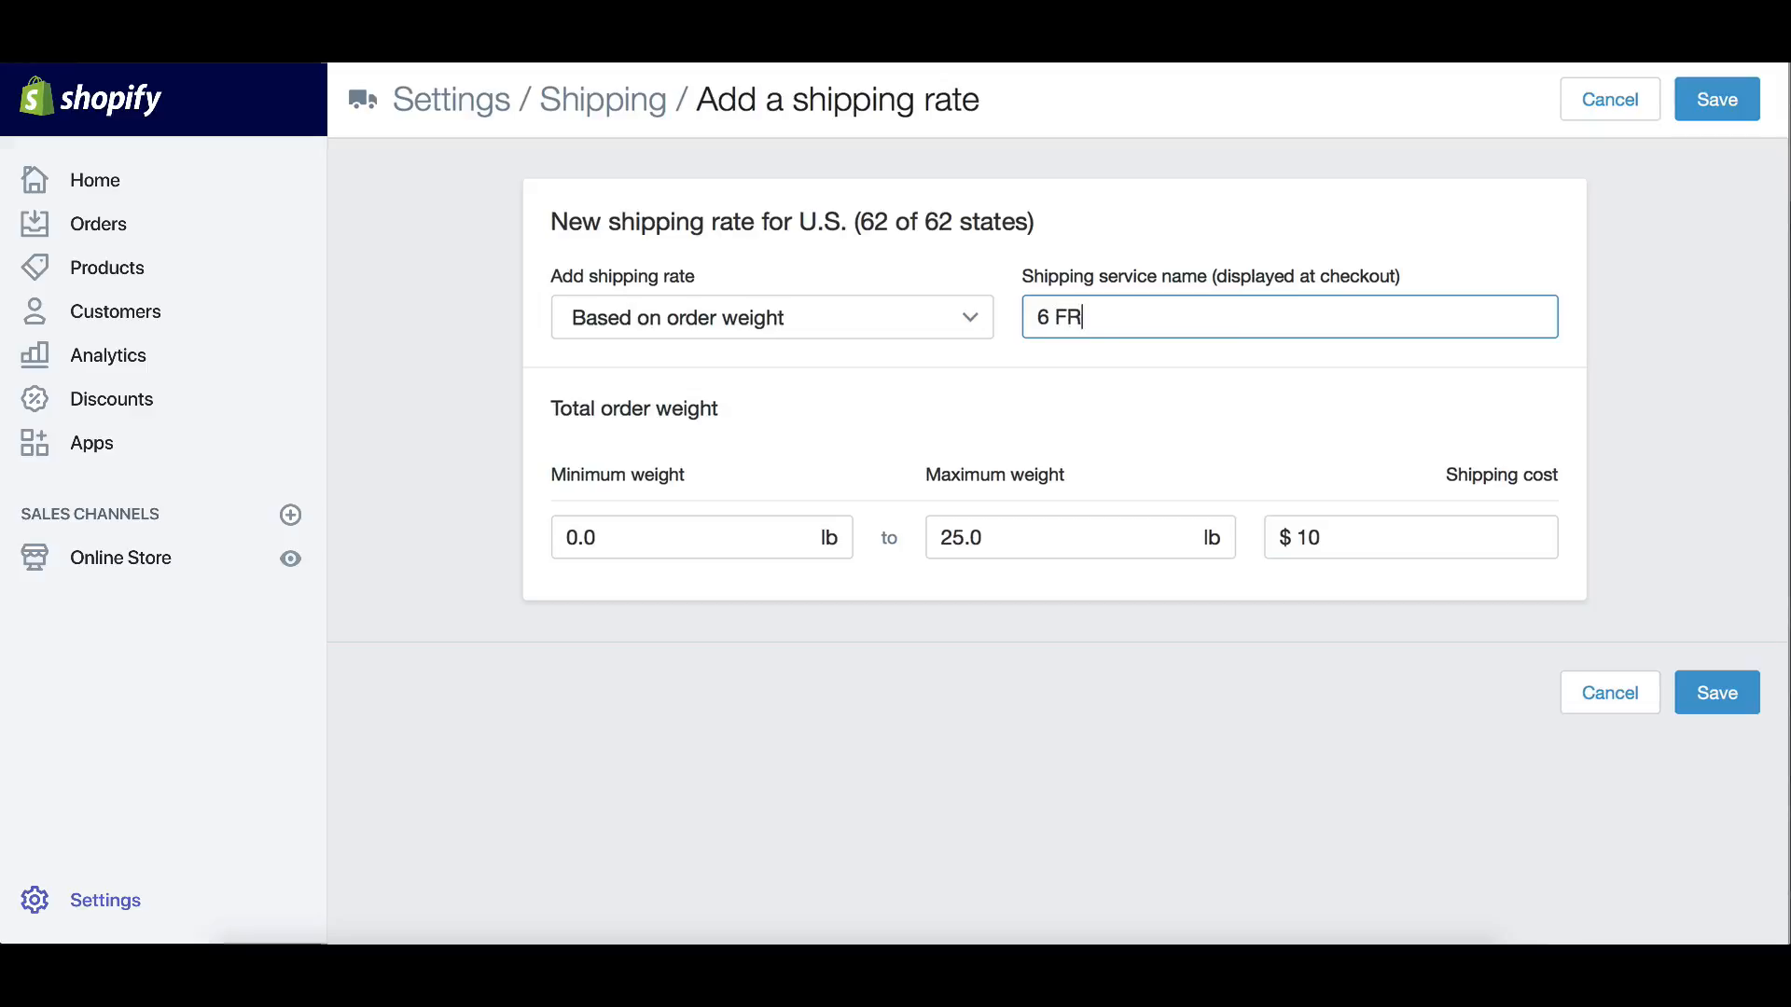
pyautogui.write('EE ITEMS - SHIPPING')
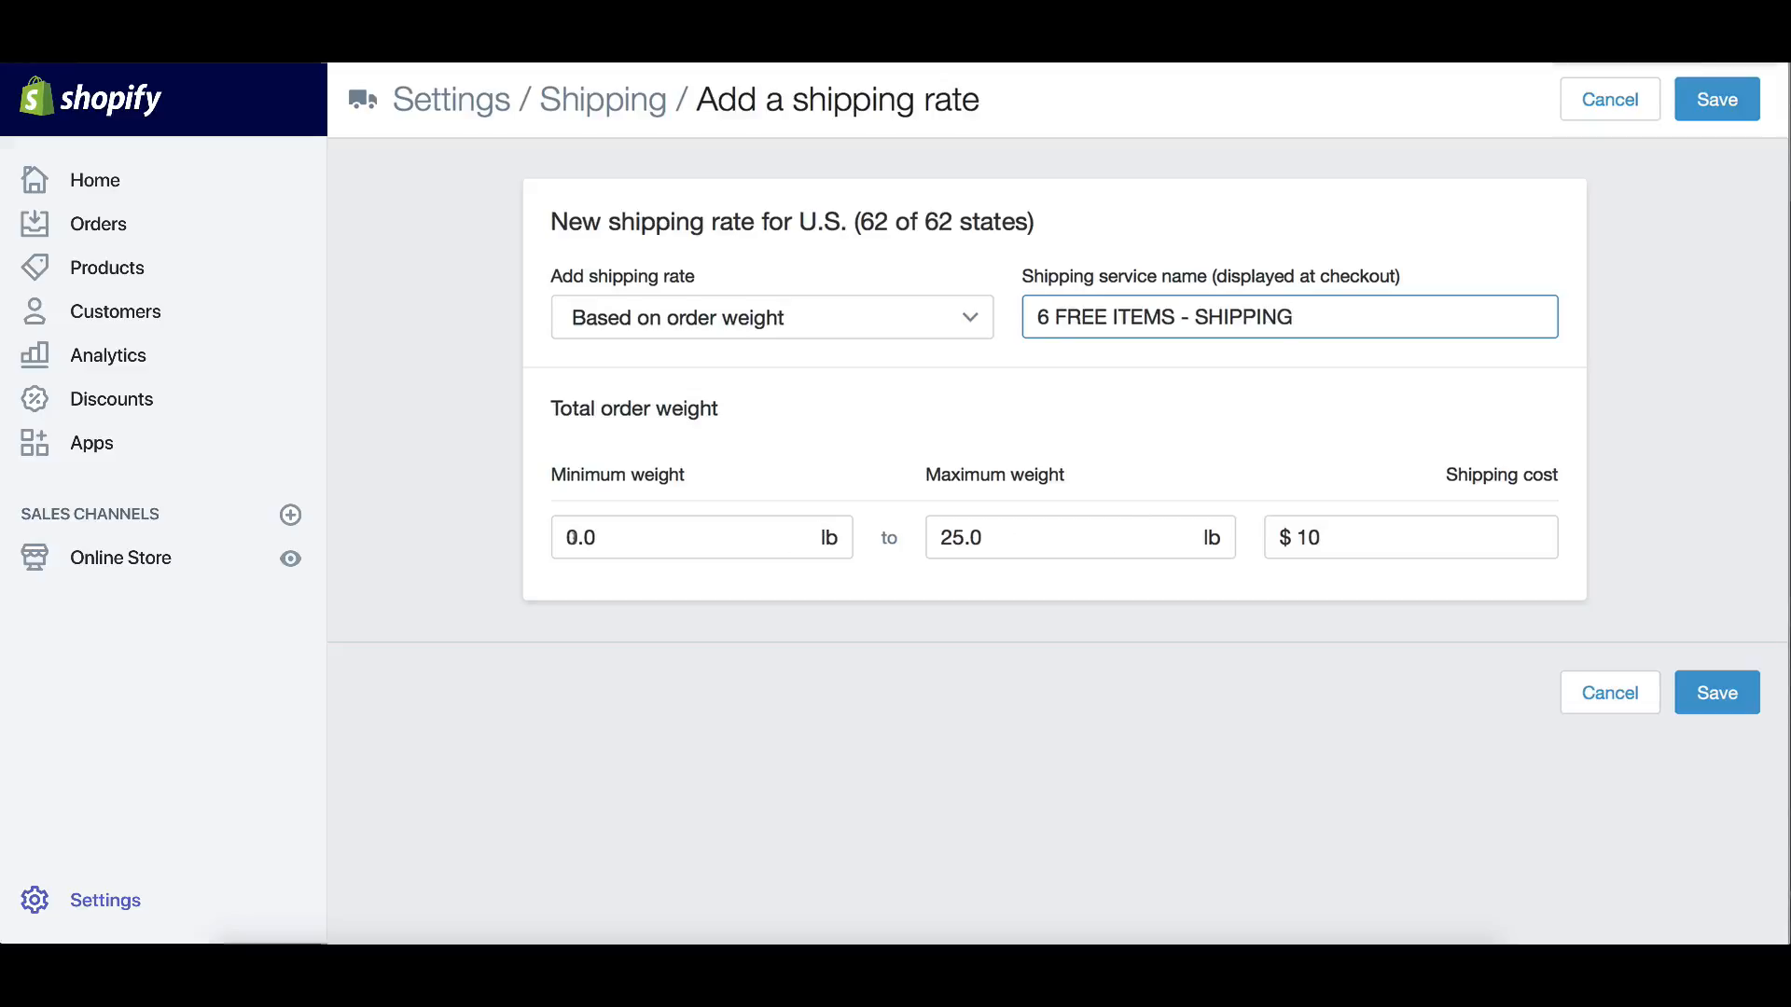
# Set both the minimum and maximum weight of the six free items rate to 1.2 lb
pyautogui.click(584, 529)
pyautogui.press('BackSpace')
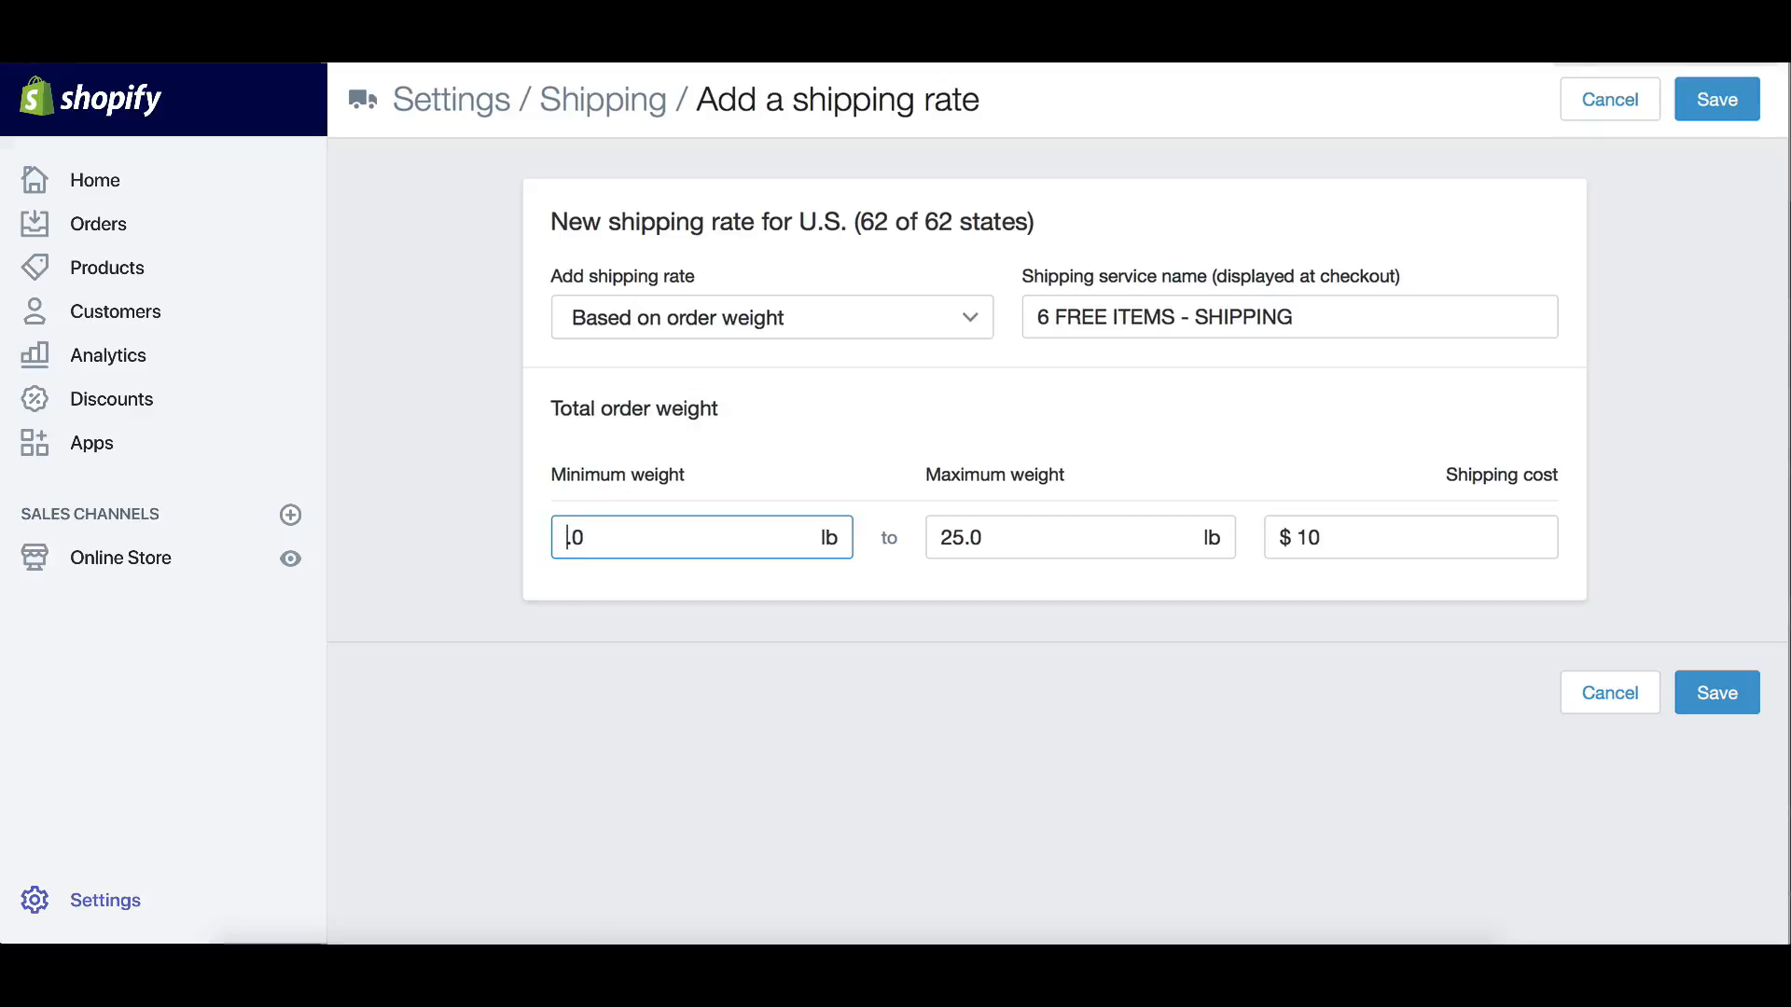
pyautogui.write('1')
pyautogui.press('Right')
pyautogui.hotkey('shift', 'Right')
pyautogui.write('2')
pyautogui.moveTo(937, 539); pyautogui.dragTo(964, 539)
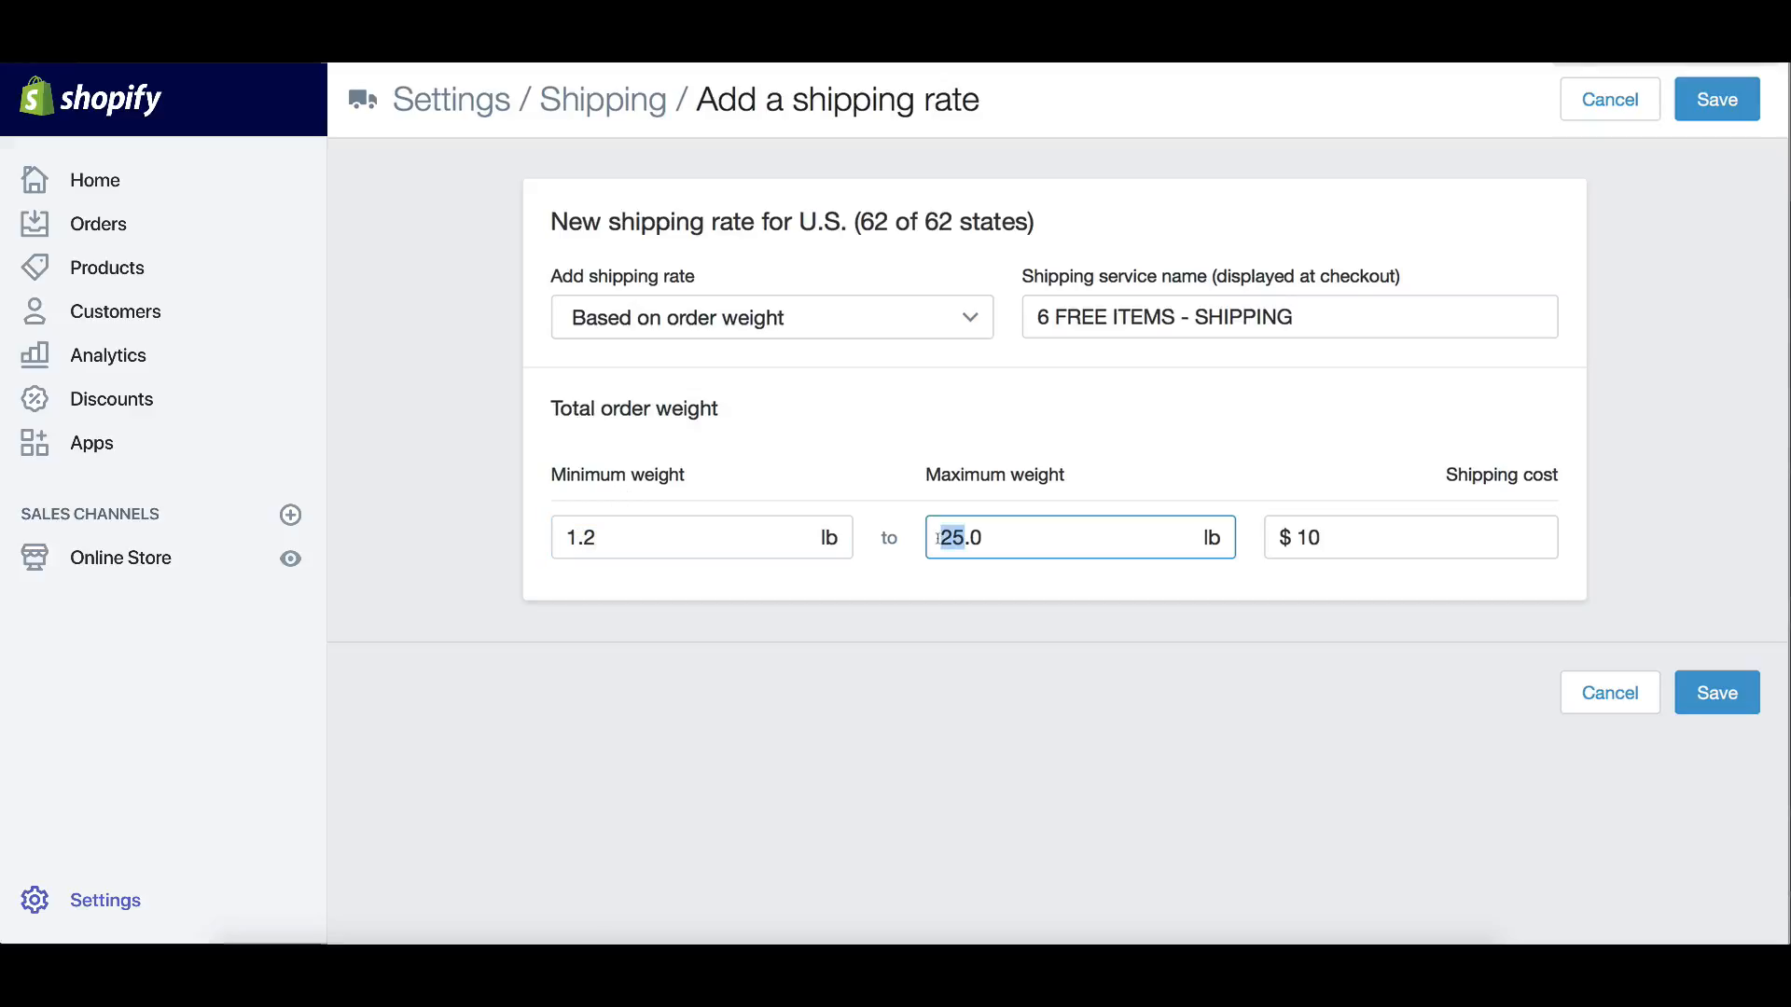
pyautogui.write('1')
pyautogui.press('Right')
pyautogui.hotkey('shift', 'Right')
pyautogui.write('2')
# Calculate the shipping cost for six free items by multiplying 6 by 9.95 in the Calculator
pyautogui.moveTo(1323, 538); pyautogui.dragTo(1315, 541)
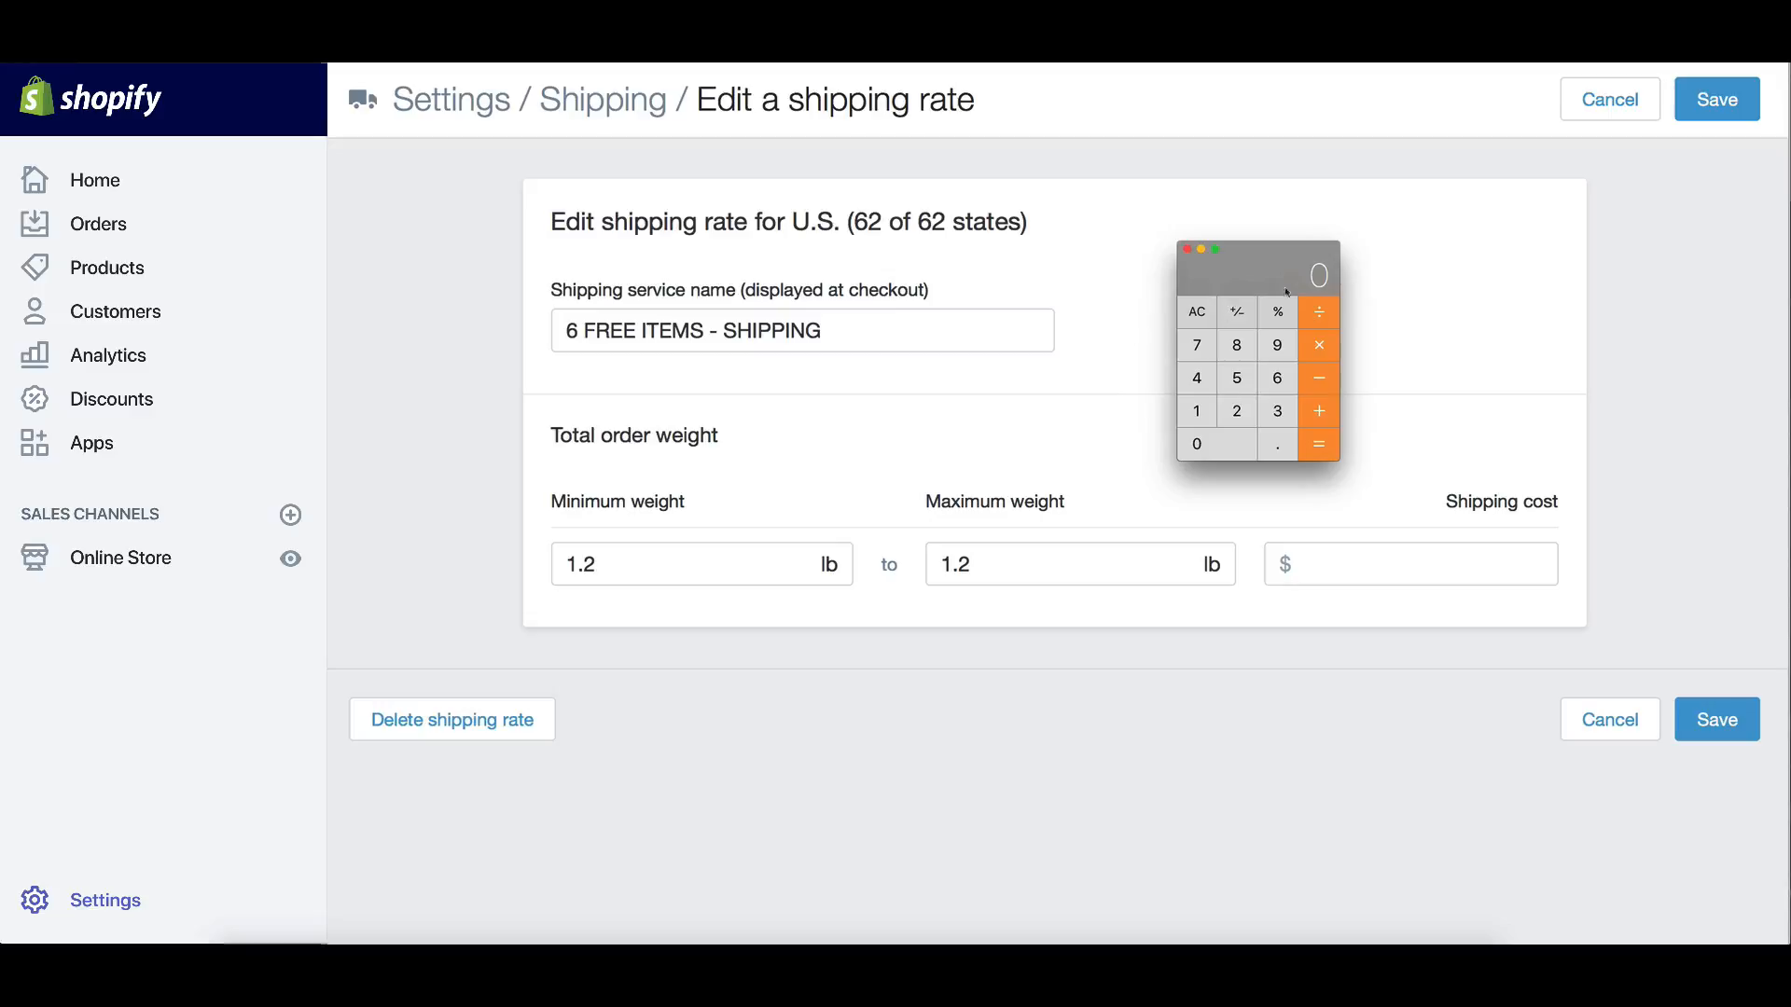
pyautogui.click(1273, 382)
pyautogui.click(1316, 348)
pyautogui.click(1283, 354)
pyautogui.click(1283, 442)
pyautogui.click(1274, 352)
pyautogui.click(1246, 385)
pyautogui.click(1318, 446)
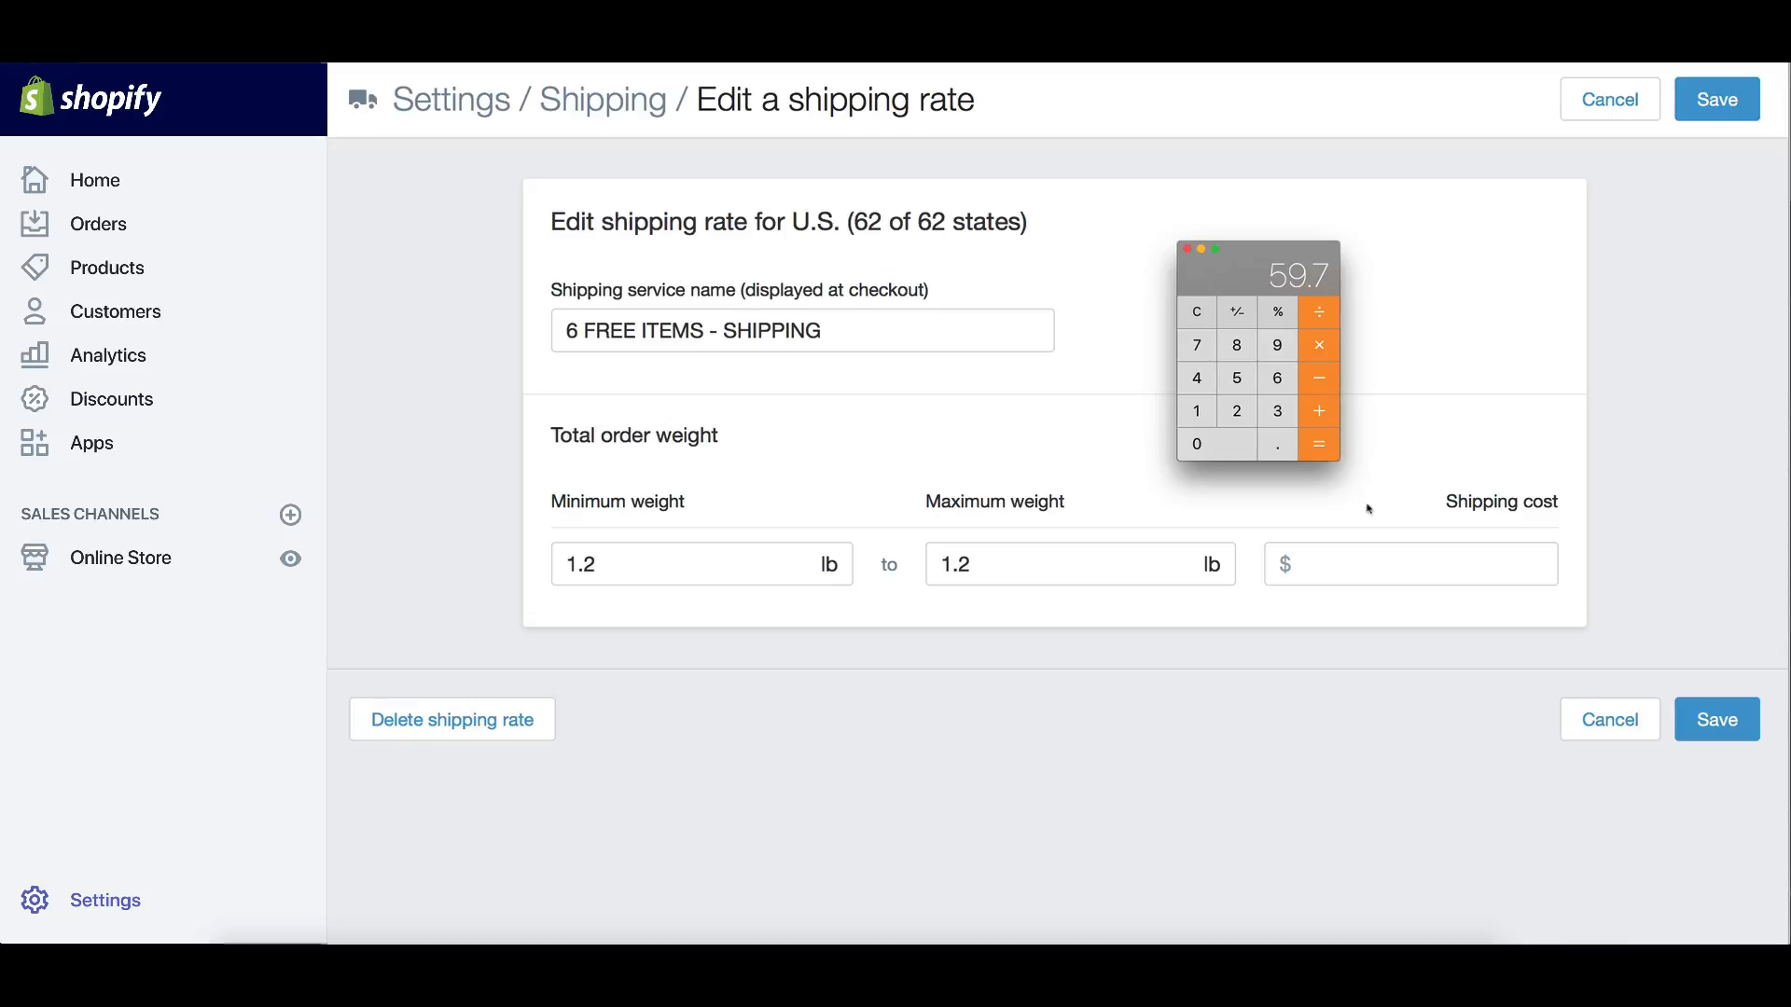
# Save the six free items rate with a shipping cost of $59.70 and check its entry in the U.S. zone
pyautogui.moveTo(1269, 260); pyautogui.dragTo(1599, 318)
pyautogui.click(1719, 329)
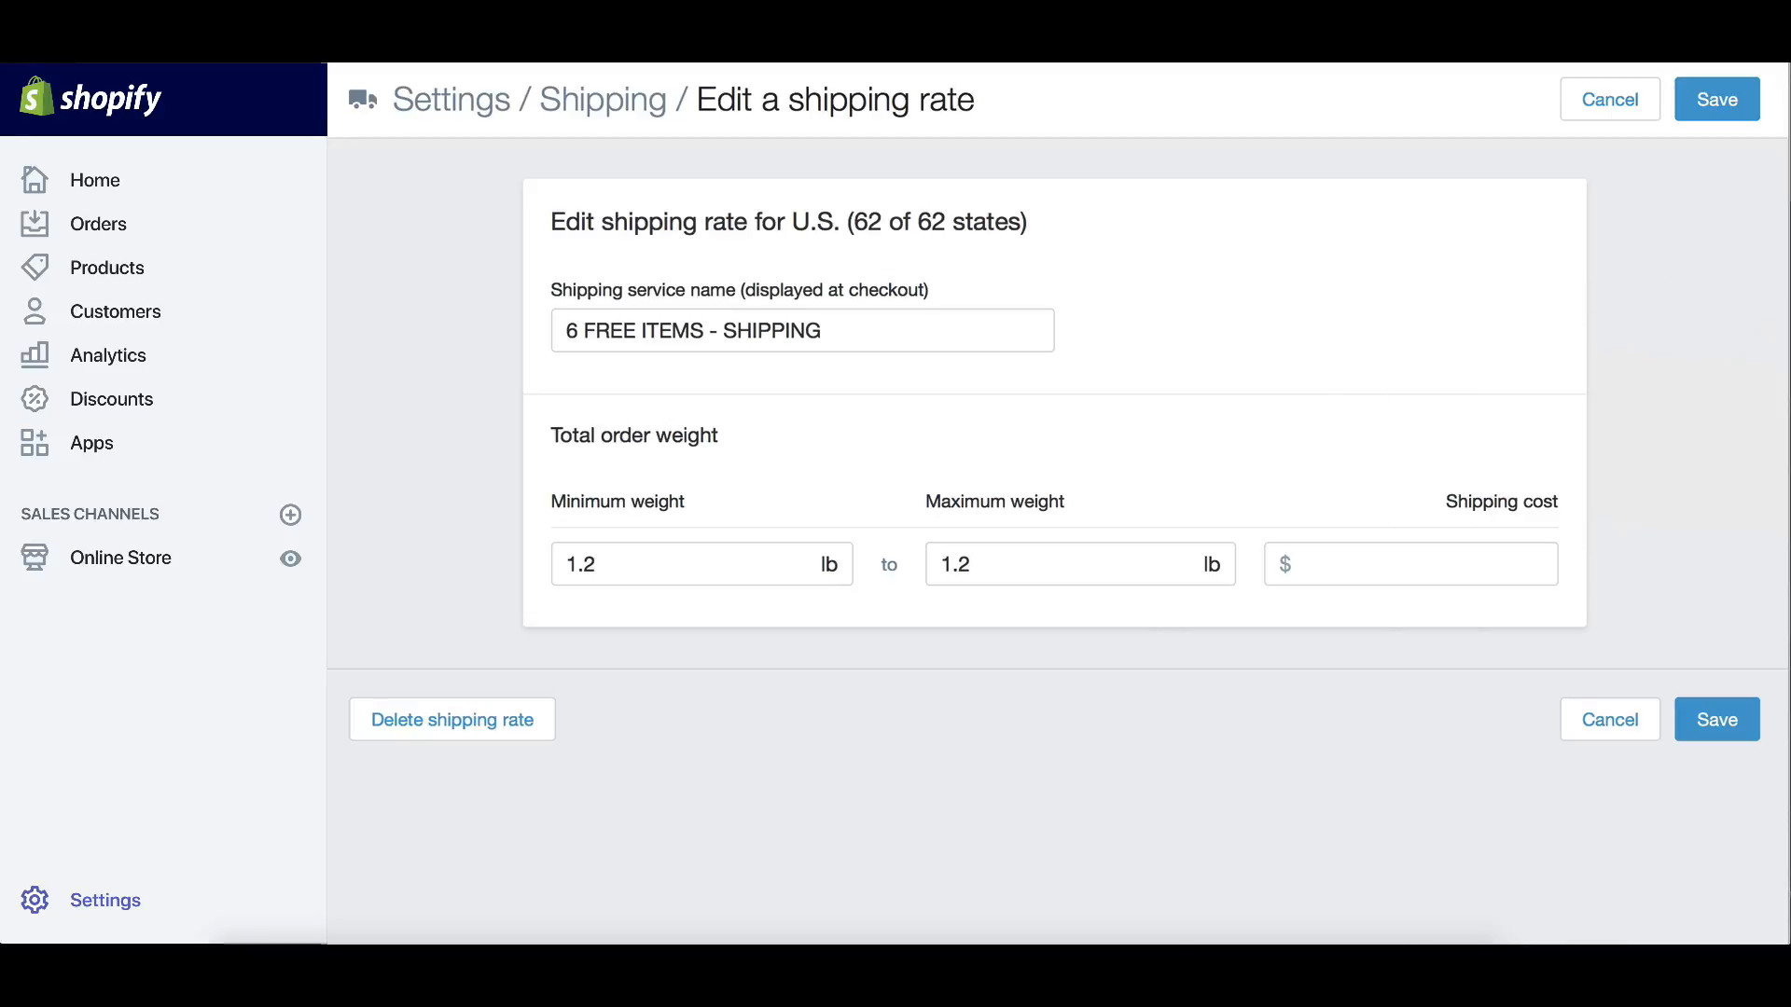
pyautogui.click(1499, 566)
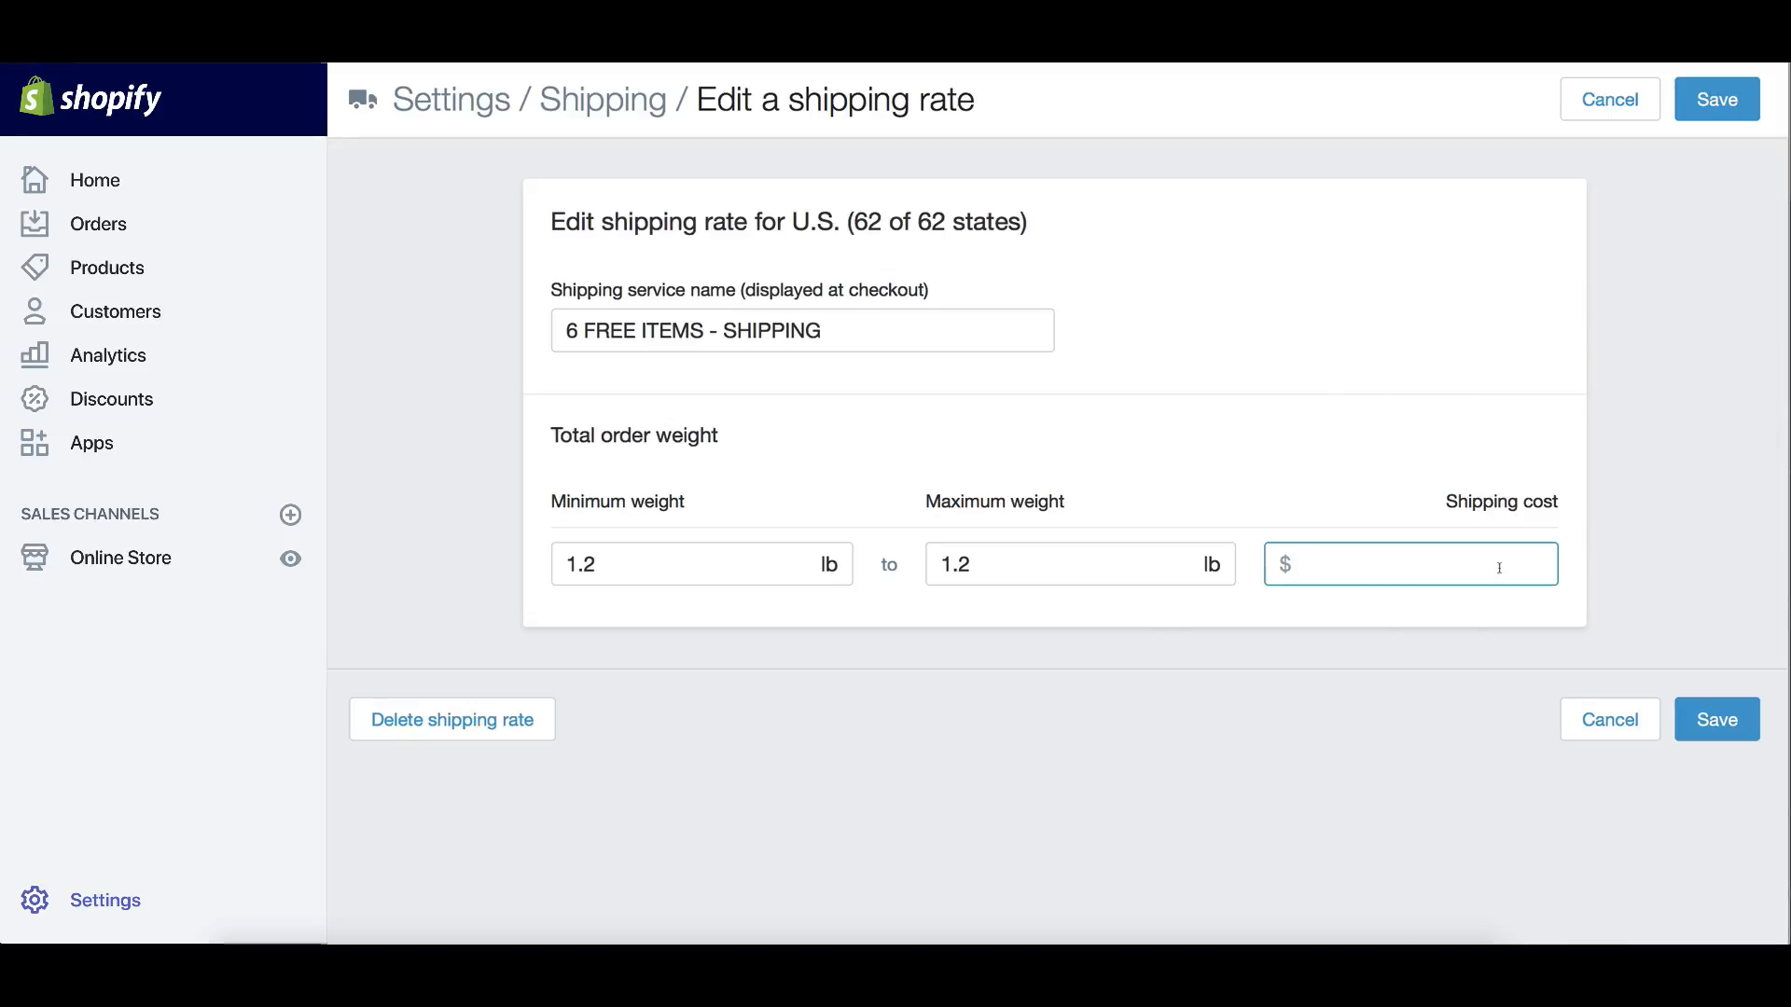
pyautogui.write('59.70')
pyautogui.click(1695, 717)
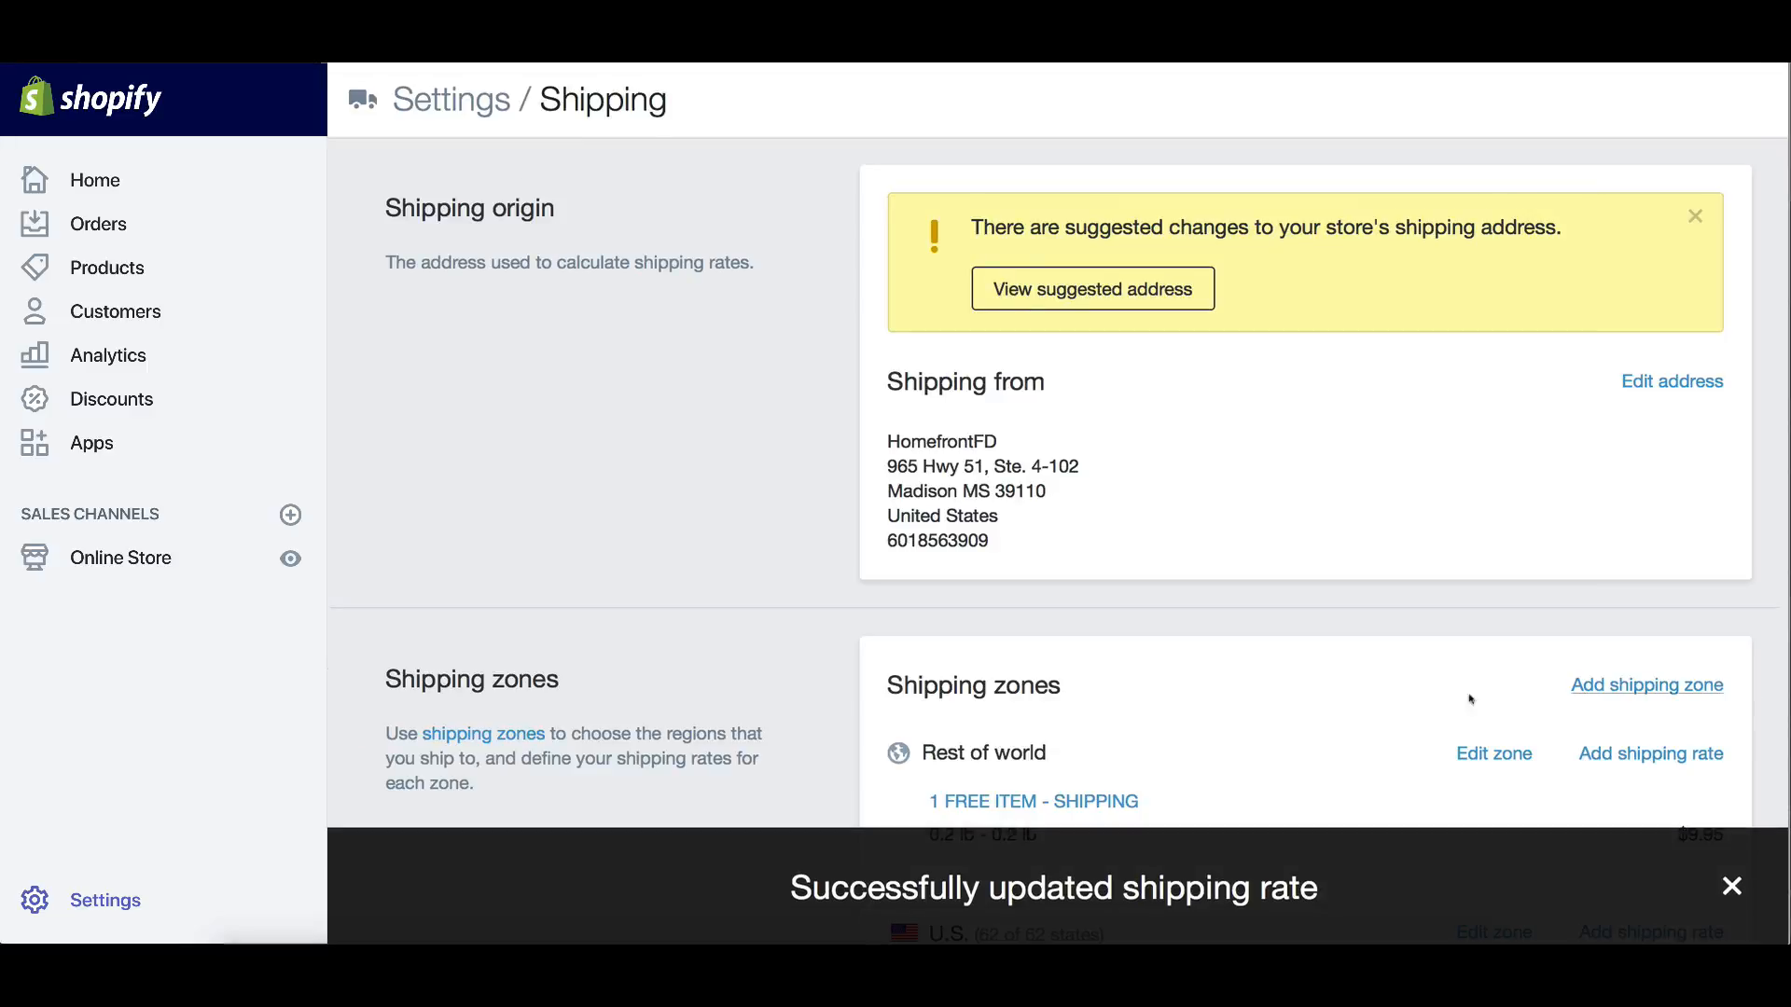
pyautogui.scroll(-7, 1423, 696)
pyautogui.scroll(-4, 1423, 696)
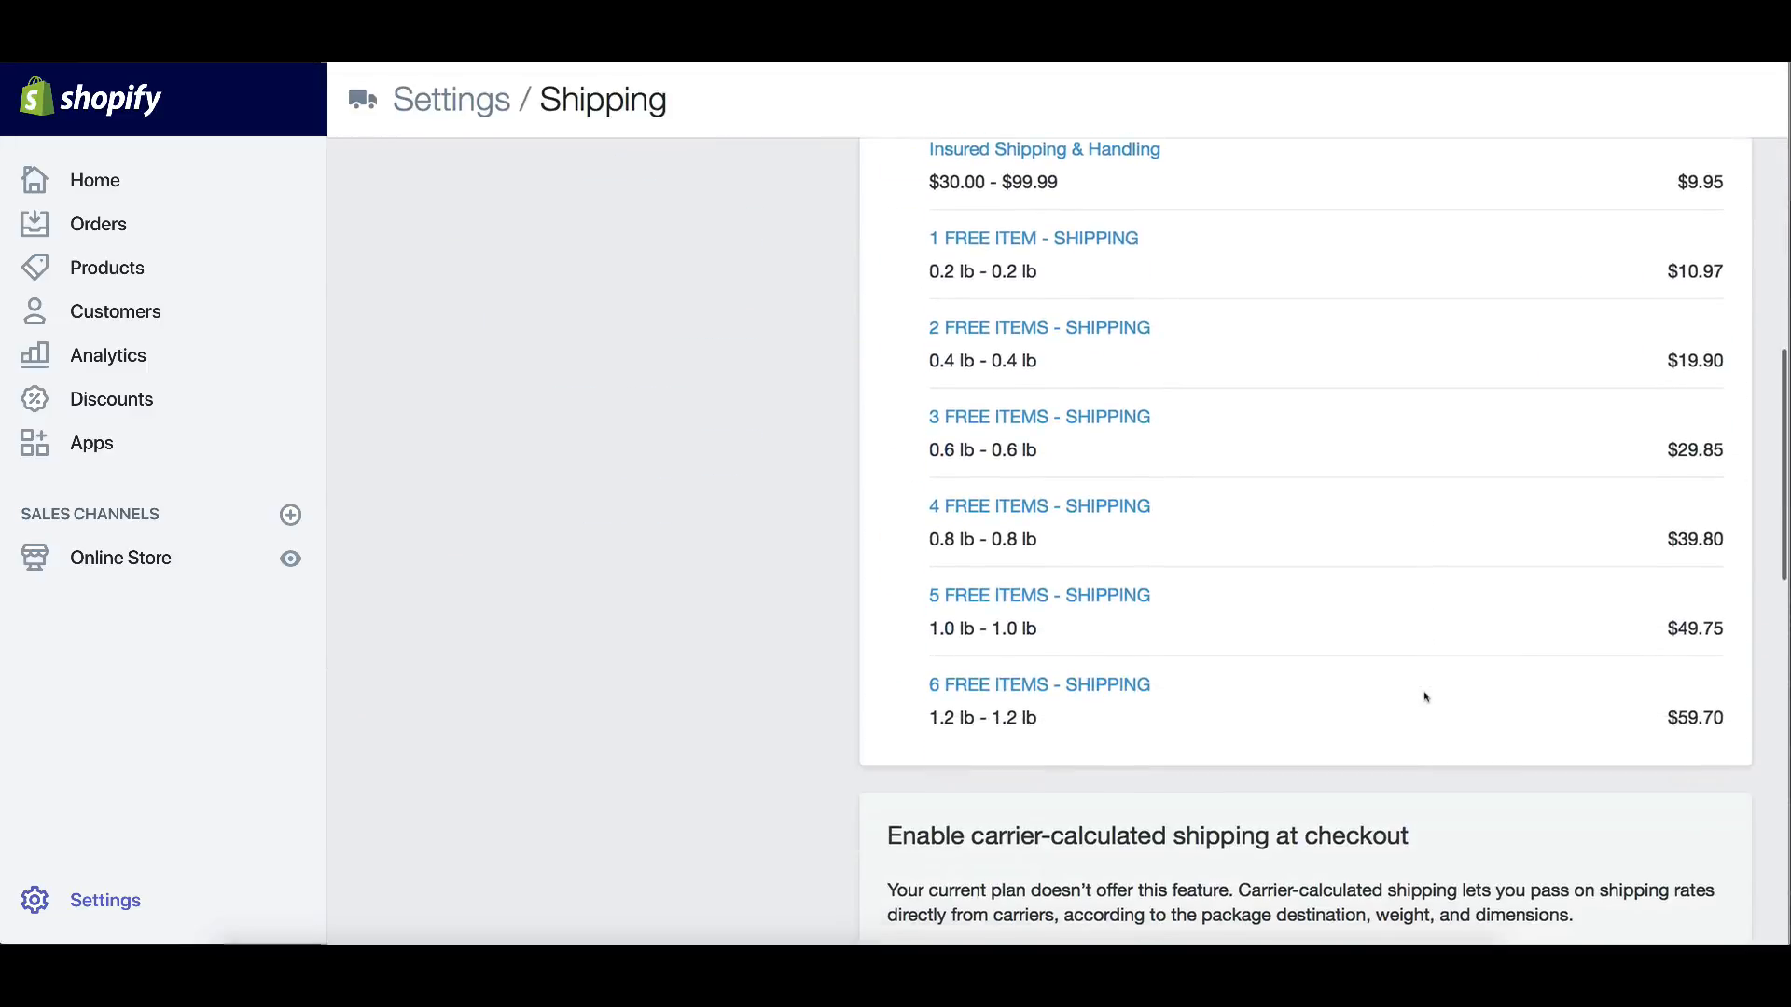
pyautogui.scroll(1, 1407, 687)
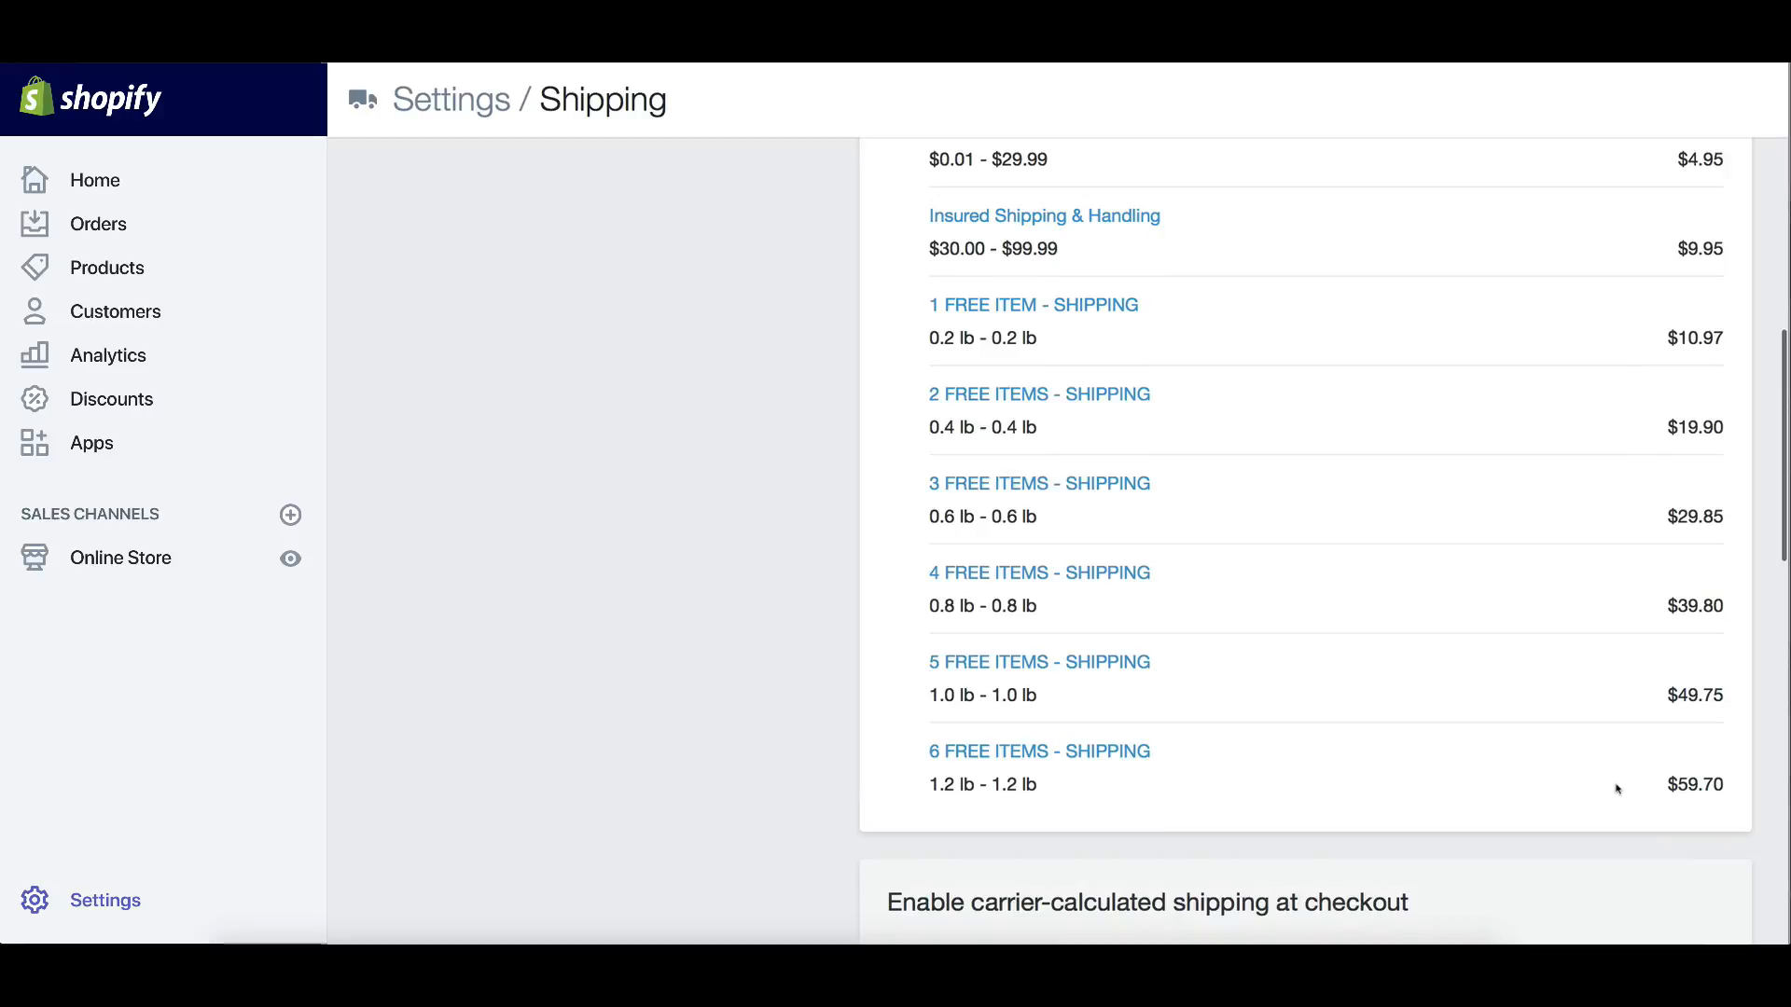
pyautogui.moveTo(1665, 783); pyautogui.dragTo(1736, 792)
pyautogui.click(1495, 780)
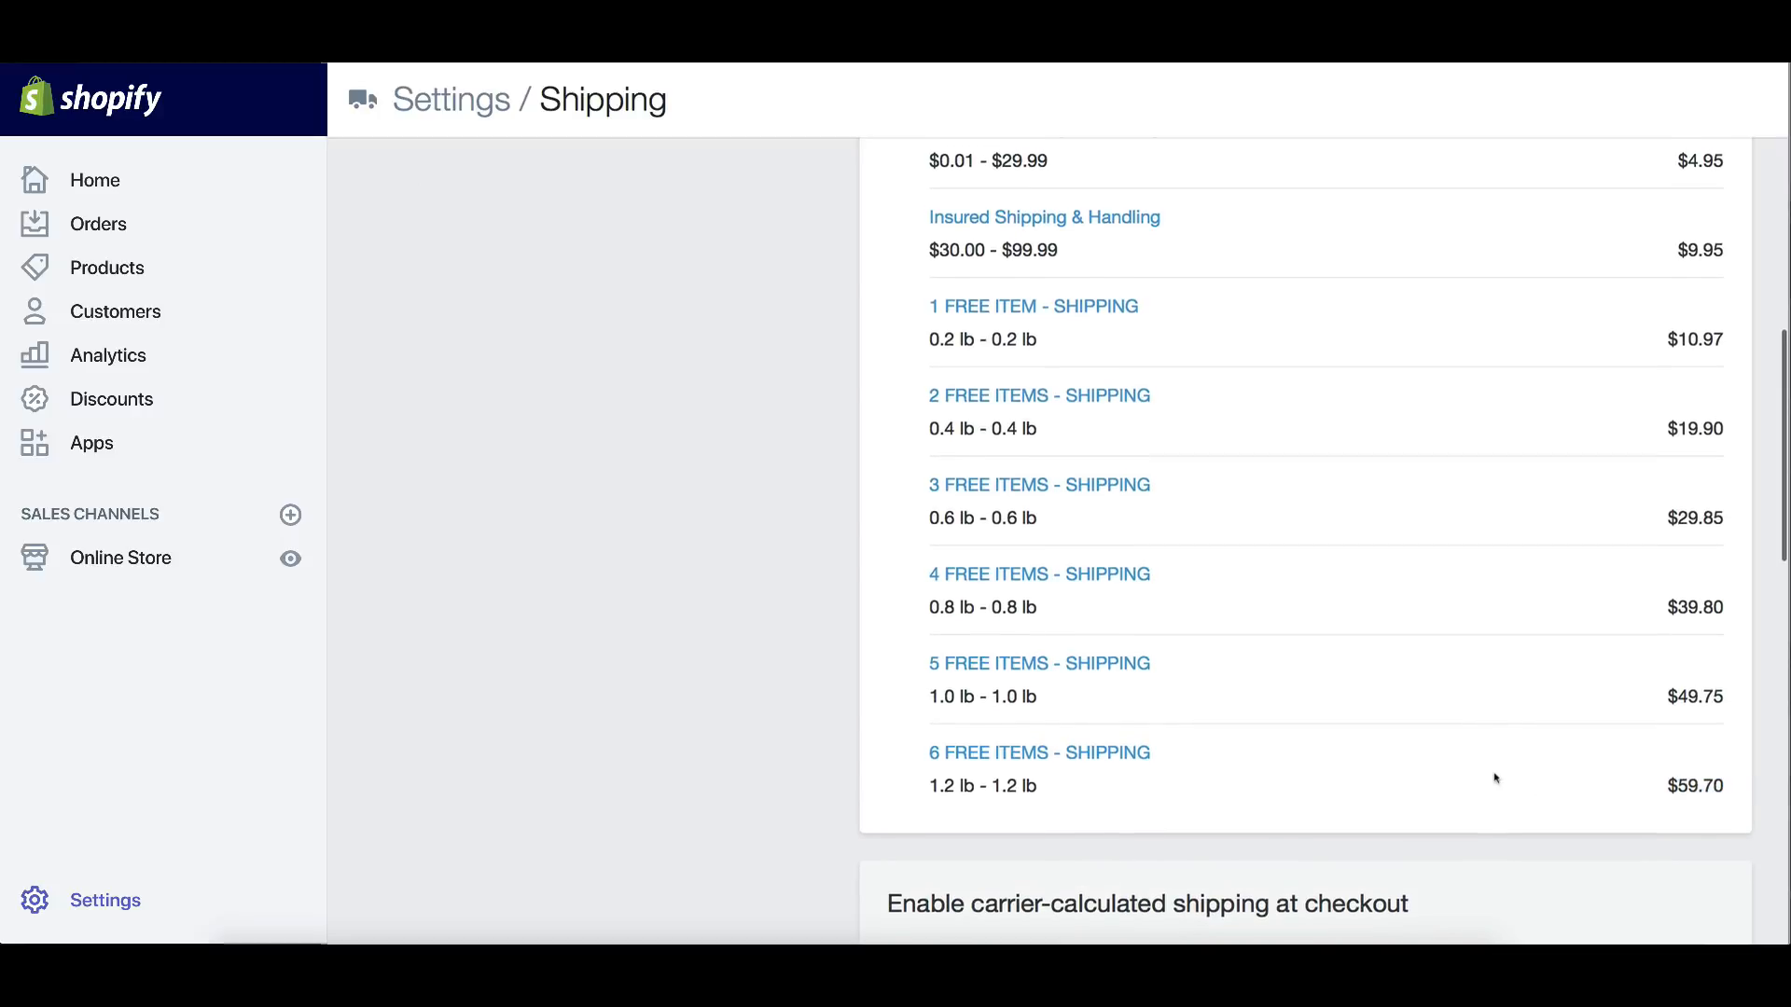
# Start a new U.S. shipping rate based on order weight and name it "7 FREE ITEMS - SHIPPING"
pyautogui.scroll(2, 1519, 772)
pyautogui.scroll(1, 1523, 770)
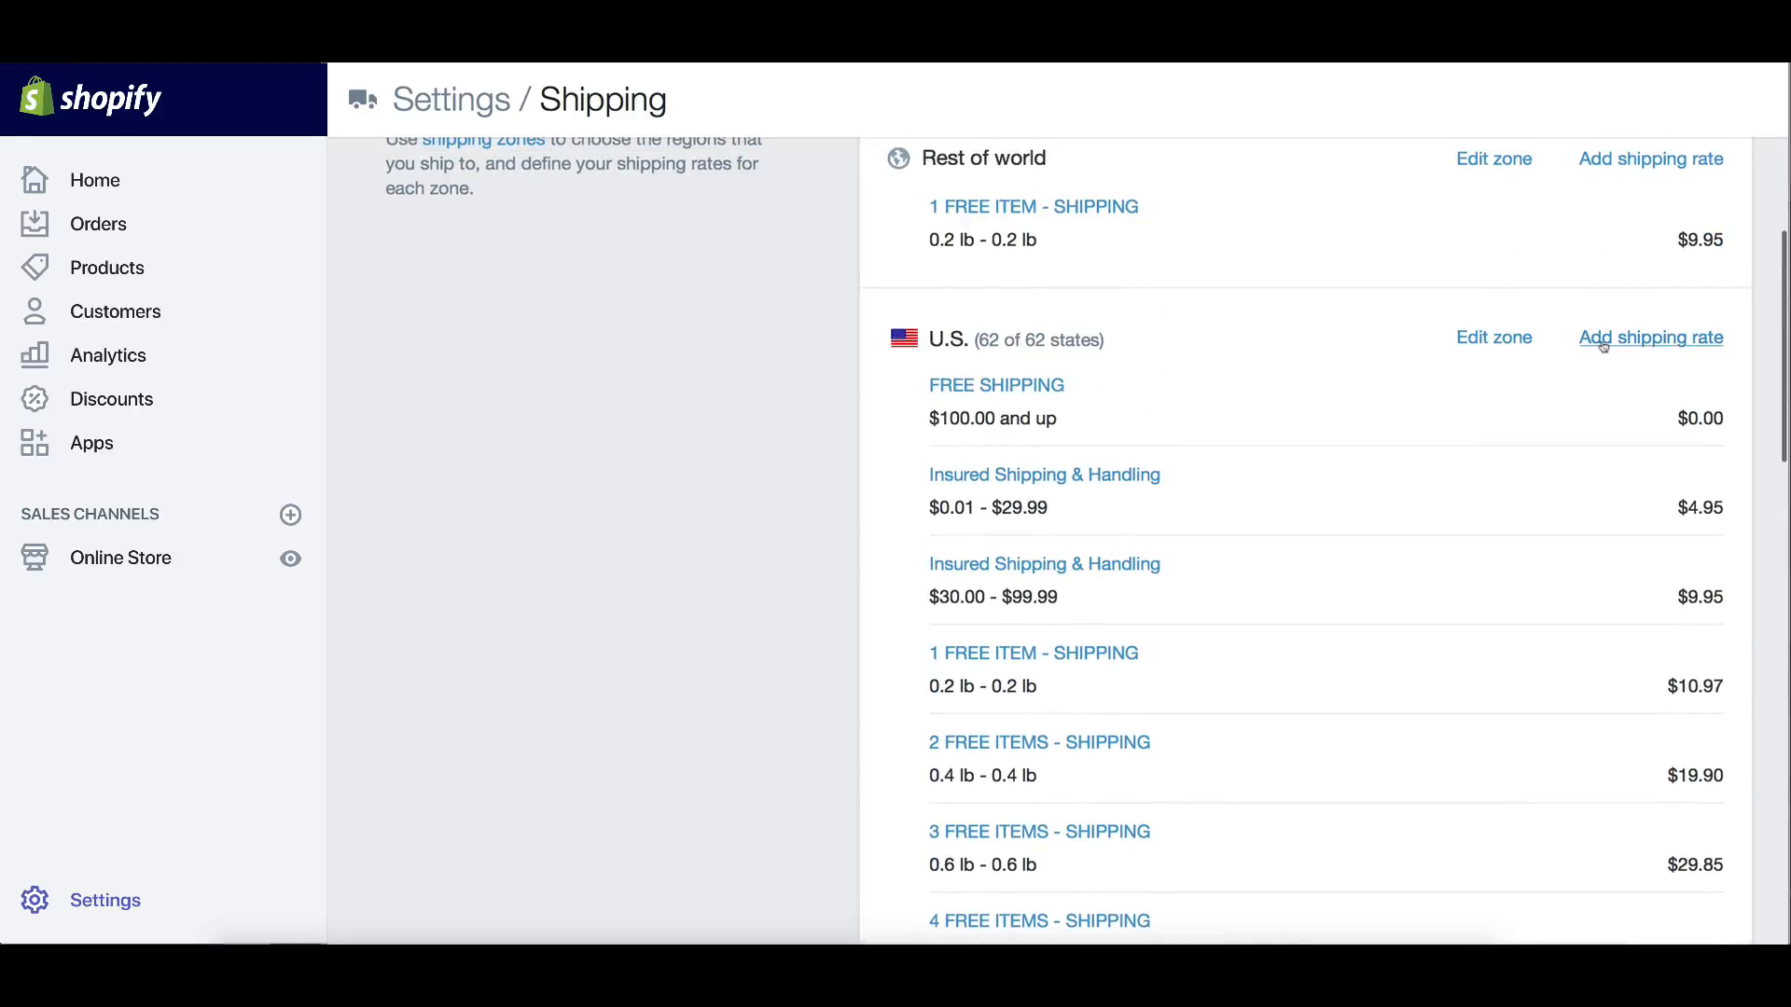
pyautogui.click(1600, 344)
pyautogui.click(706, 319)
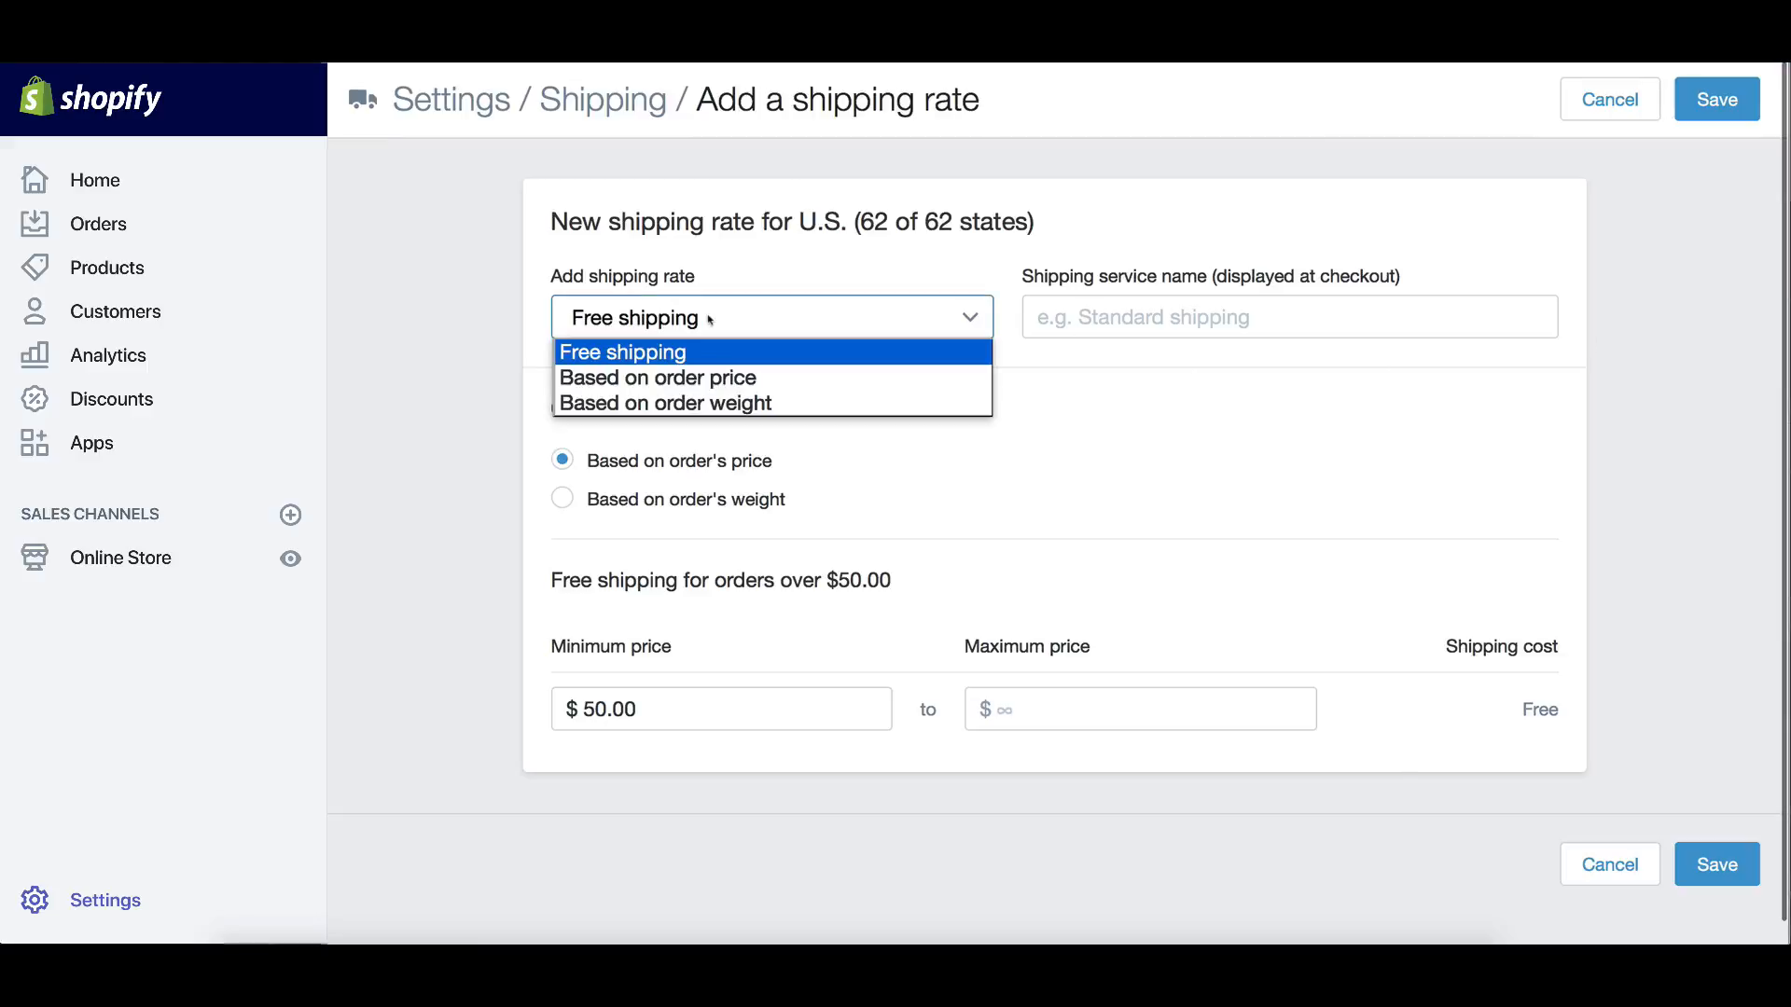
pyautogui.click(691, 402)
pyautogui.click(1065, 314)
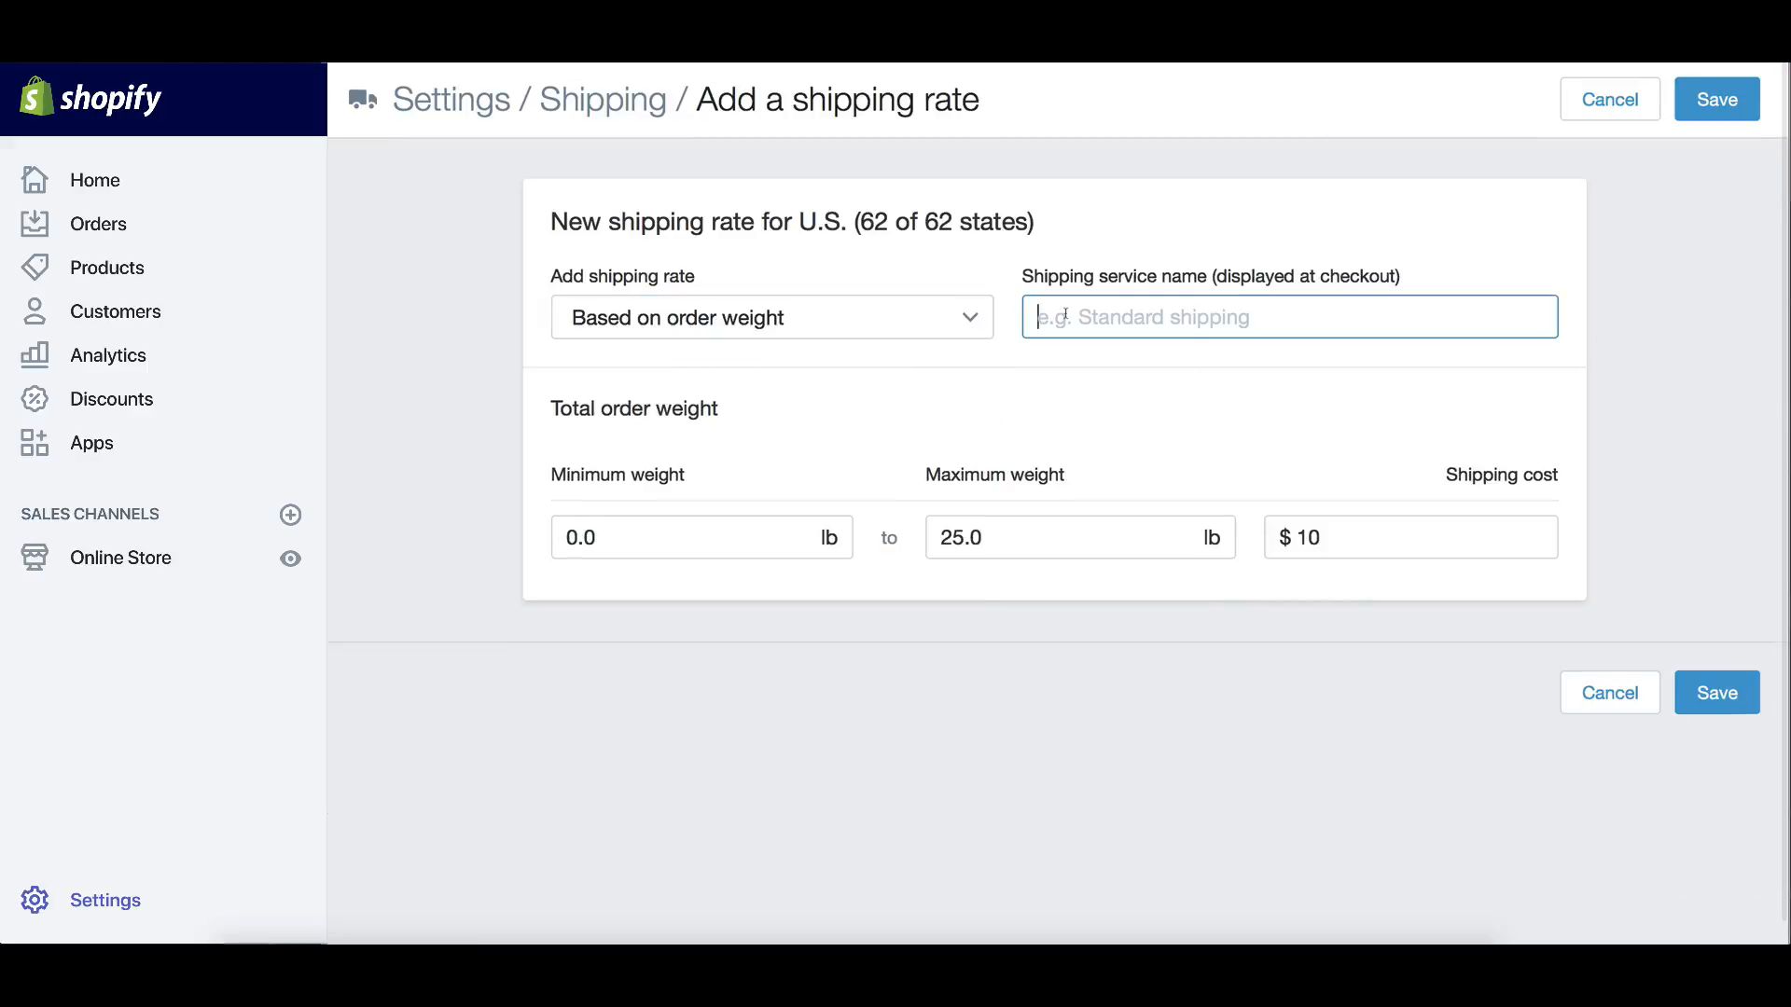
pyautogui.write('7 FREE')
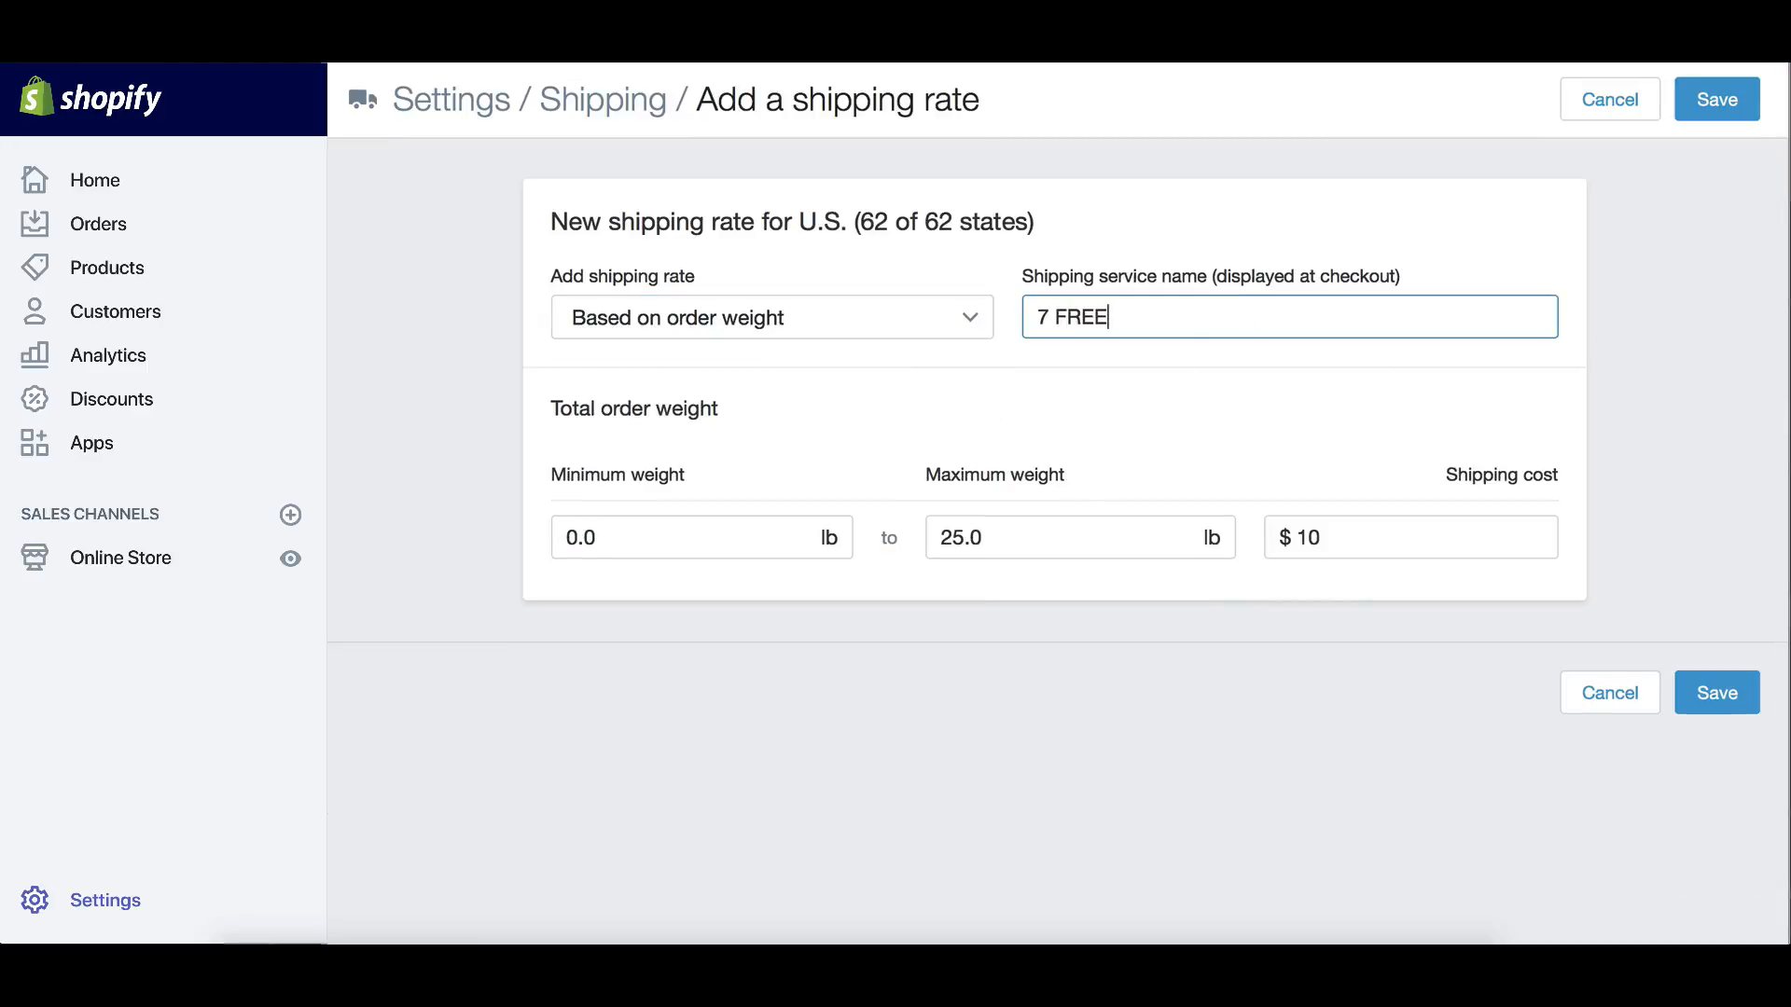
pyautogui.write(' ITEMS - SHIPPING')
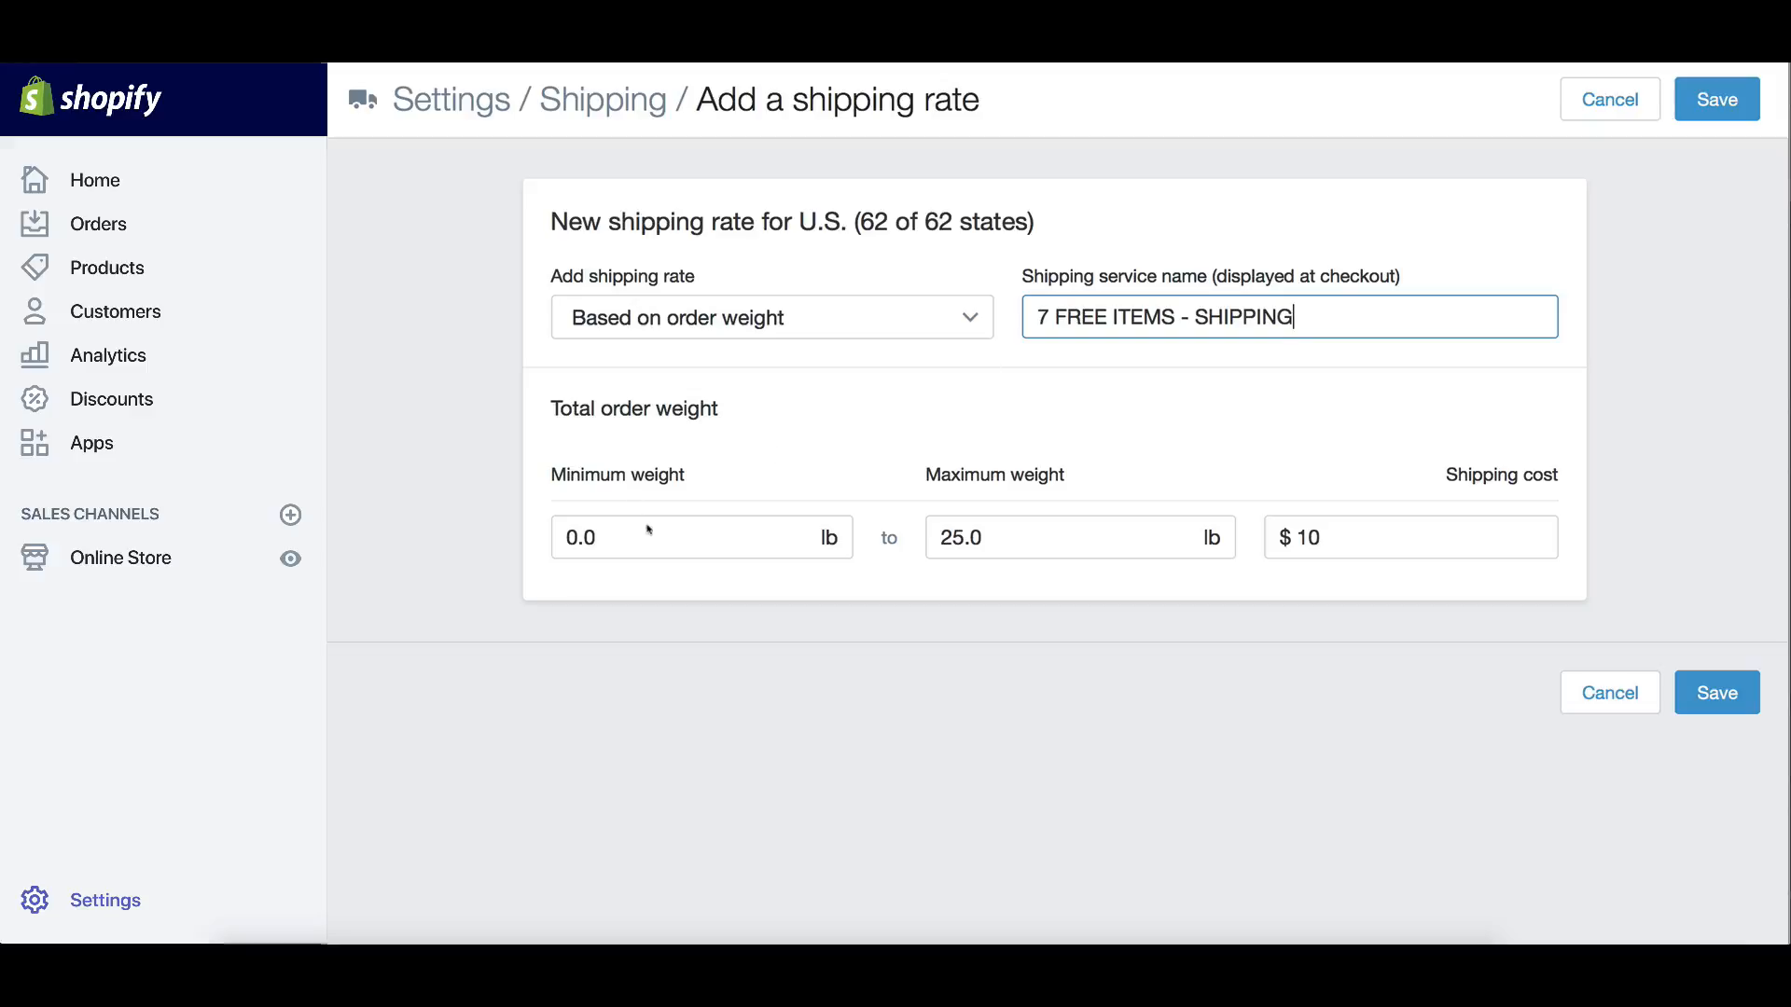
# Set both the minimum and maximum weight of the seven free items rate to 1.4 lb
pyautogui.moveTo(595, 536); pyautogui.dragTo(565, 537)
pyautogui.click(616, 536)
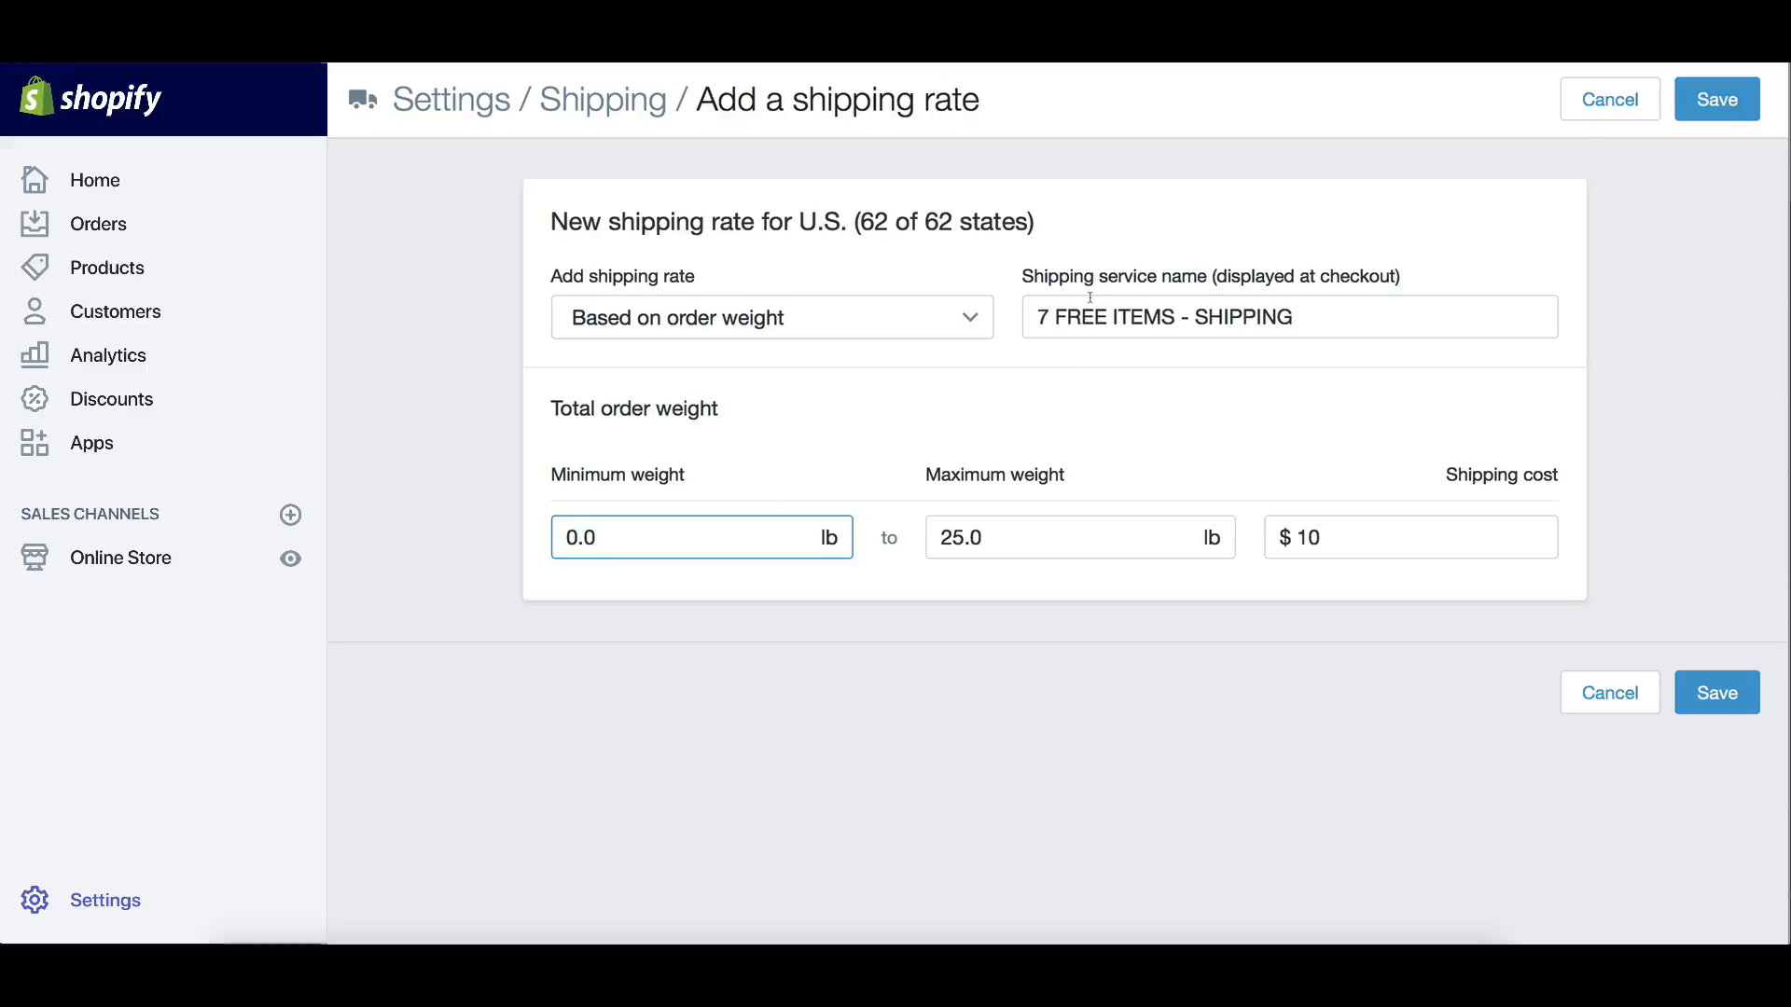
pyautogui.press('BackSpace')
pyautogui.press('BackSpace')
pyautogui.press('BackSpace')
pyautogui.write('1.4')
pyautogui.click(936, 531)
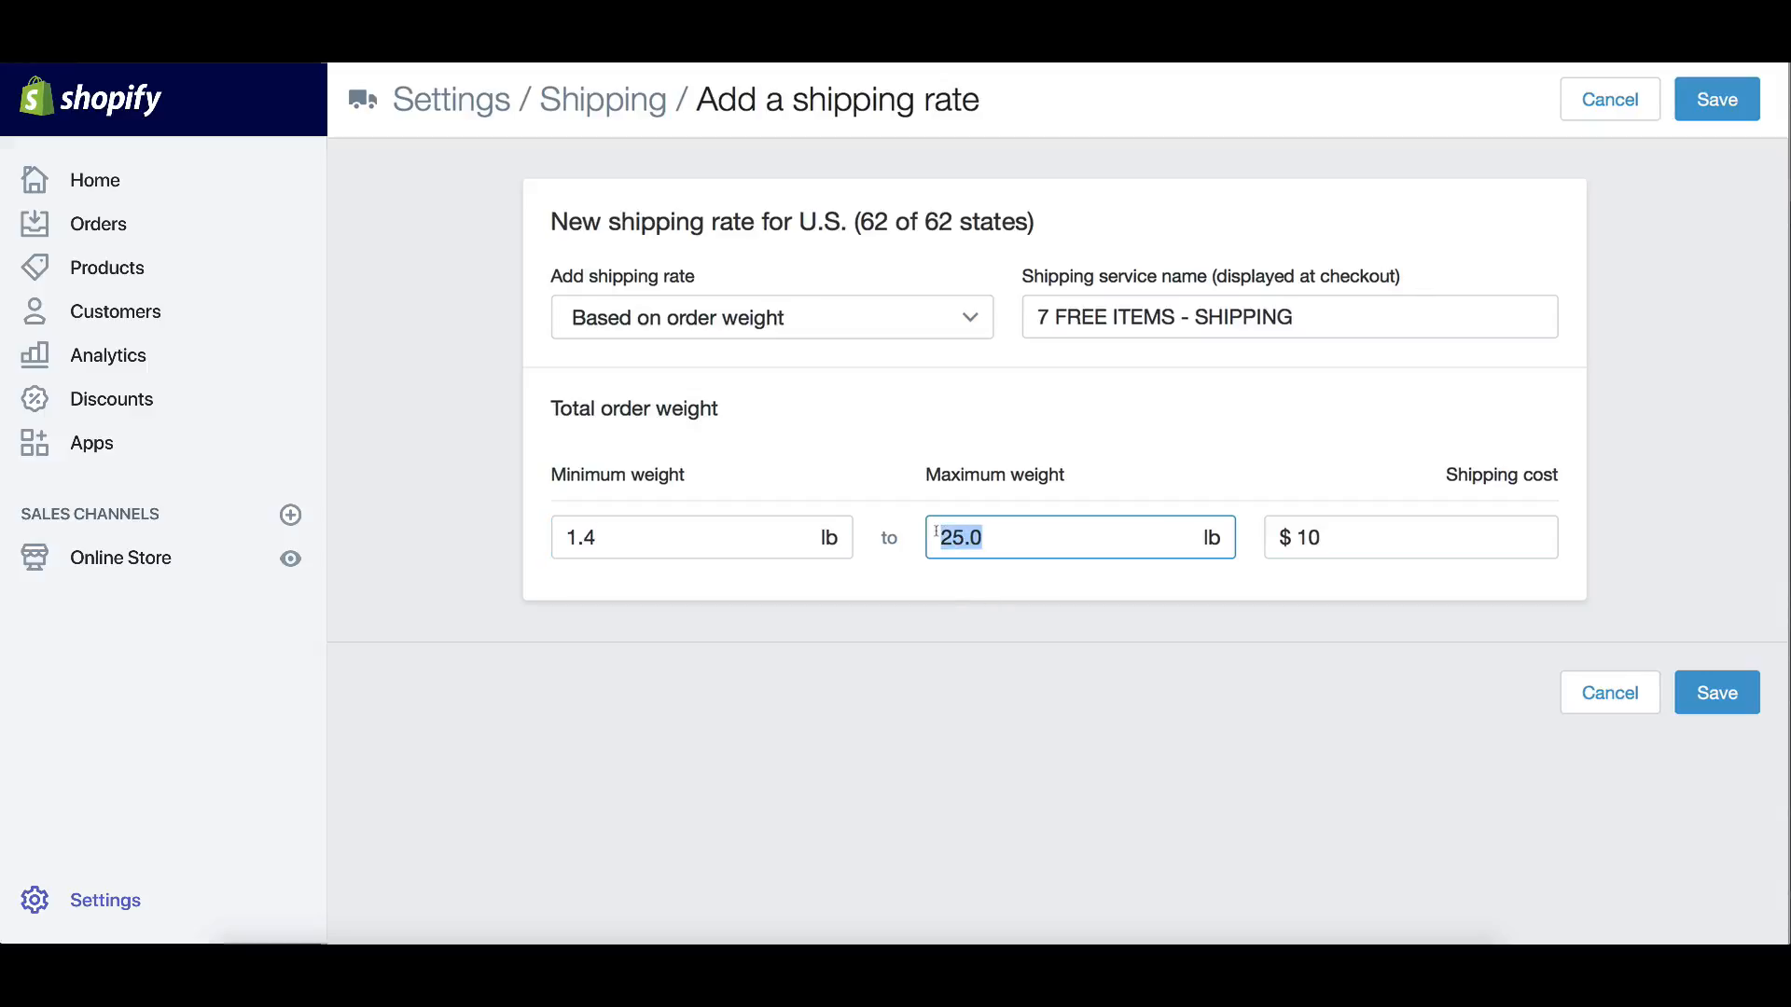
pyautogui.write('1.4')
# Switch to the Calculator and multiply 7 by 9.95 to get the shipping cost for seven free items
pyautogui.press('super+Tab')
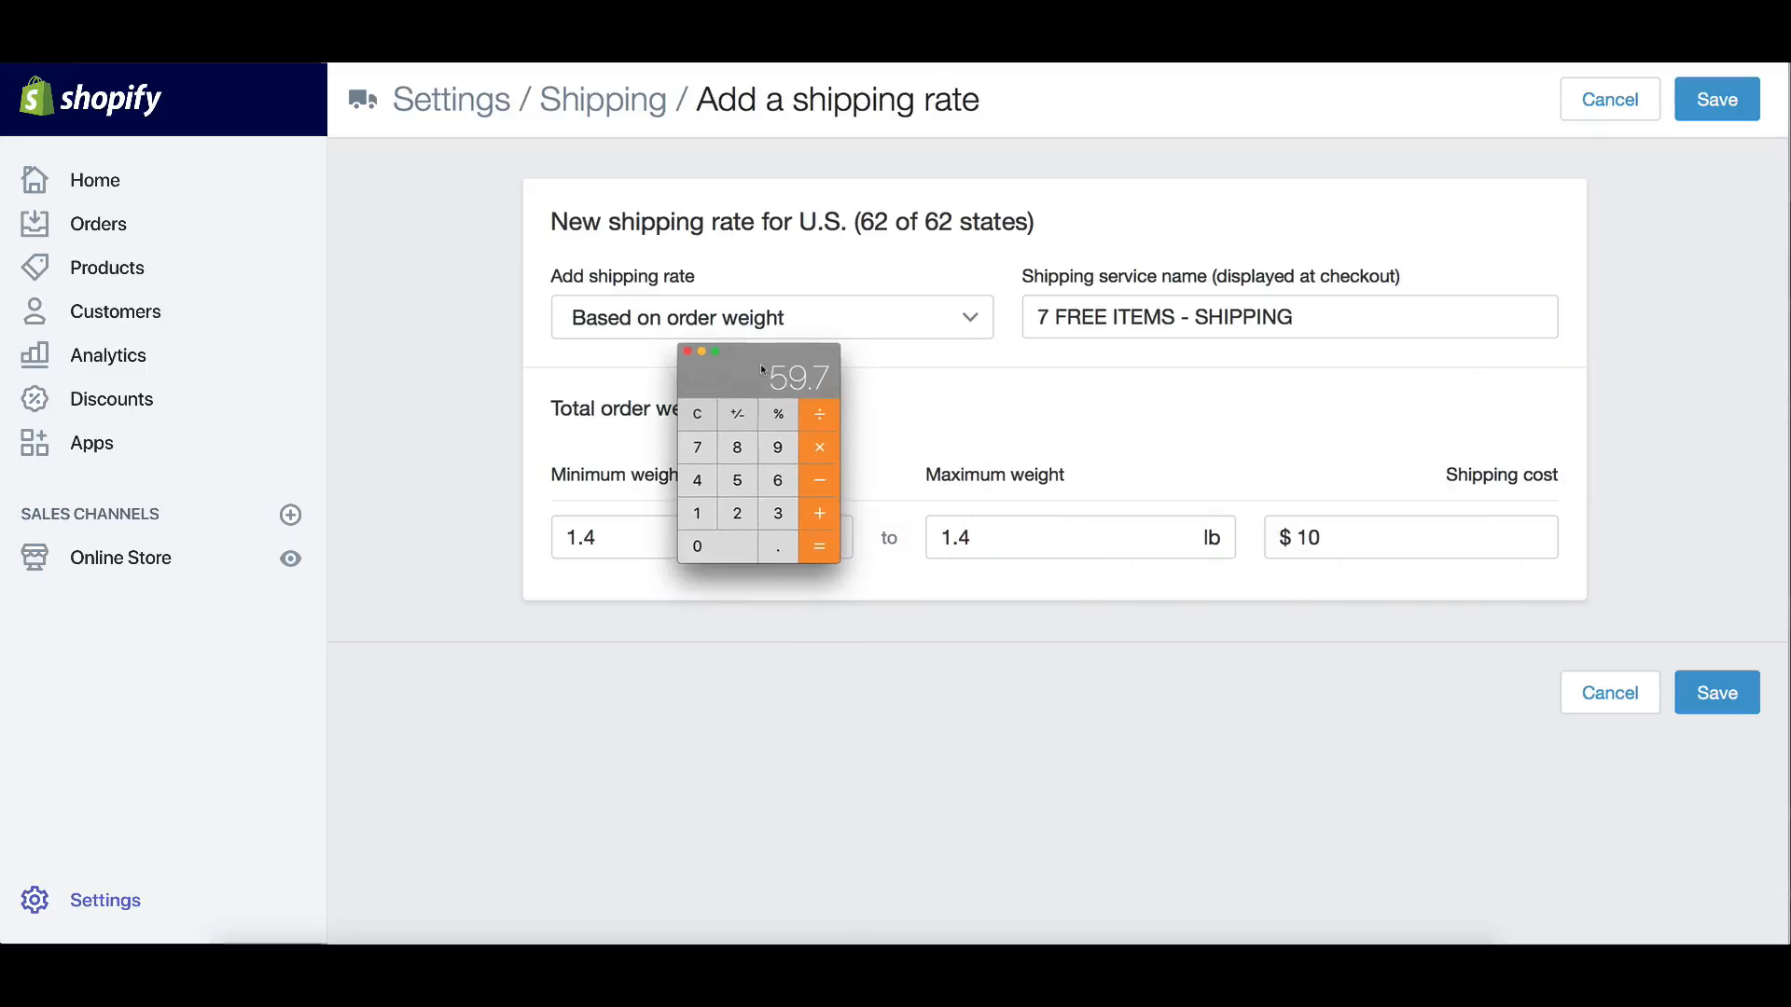
pyautogui.click(695, 420)
pyautogui.click(696, 448)
pyautogui.click(819, 448)
pyautogui.click(771, 451)
pyautogui.click(772, 546)
pyautogui.click(767, 438)
pyautogui.click(736, 480)
pyautogui.click(817, 547)
# Set the shipping cost of the seven free items rate to $69.65 and save the rate
pyautogui.click(1254, 550)
pyautogui.write('69.65')
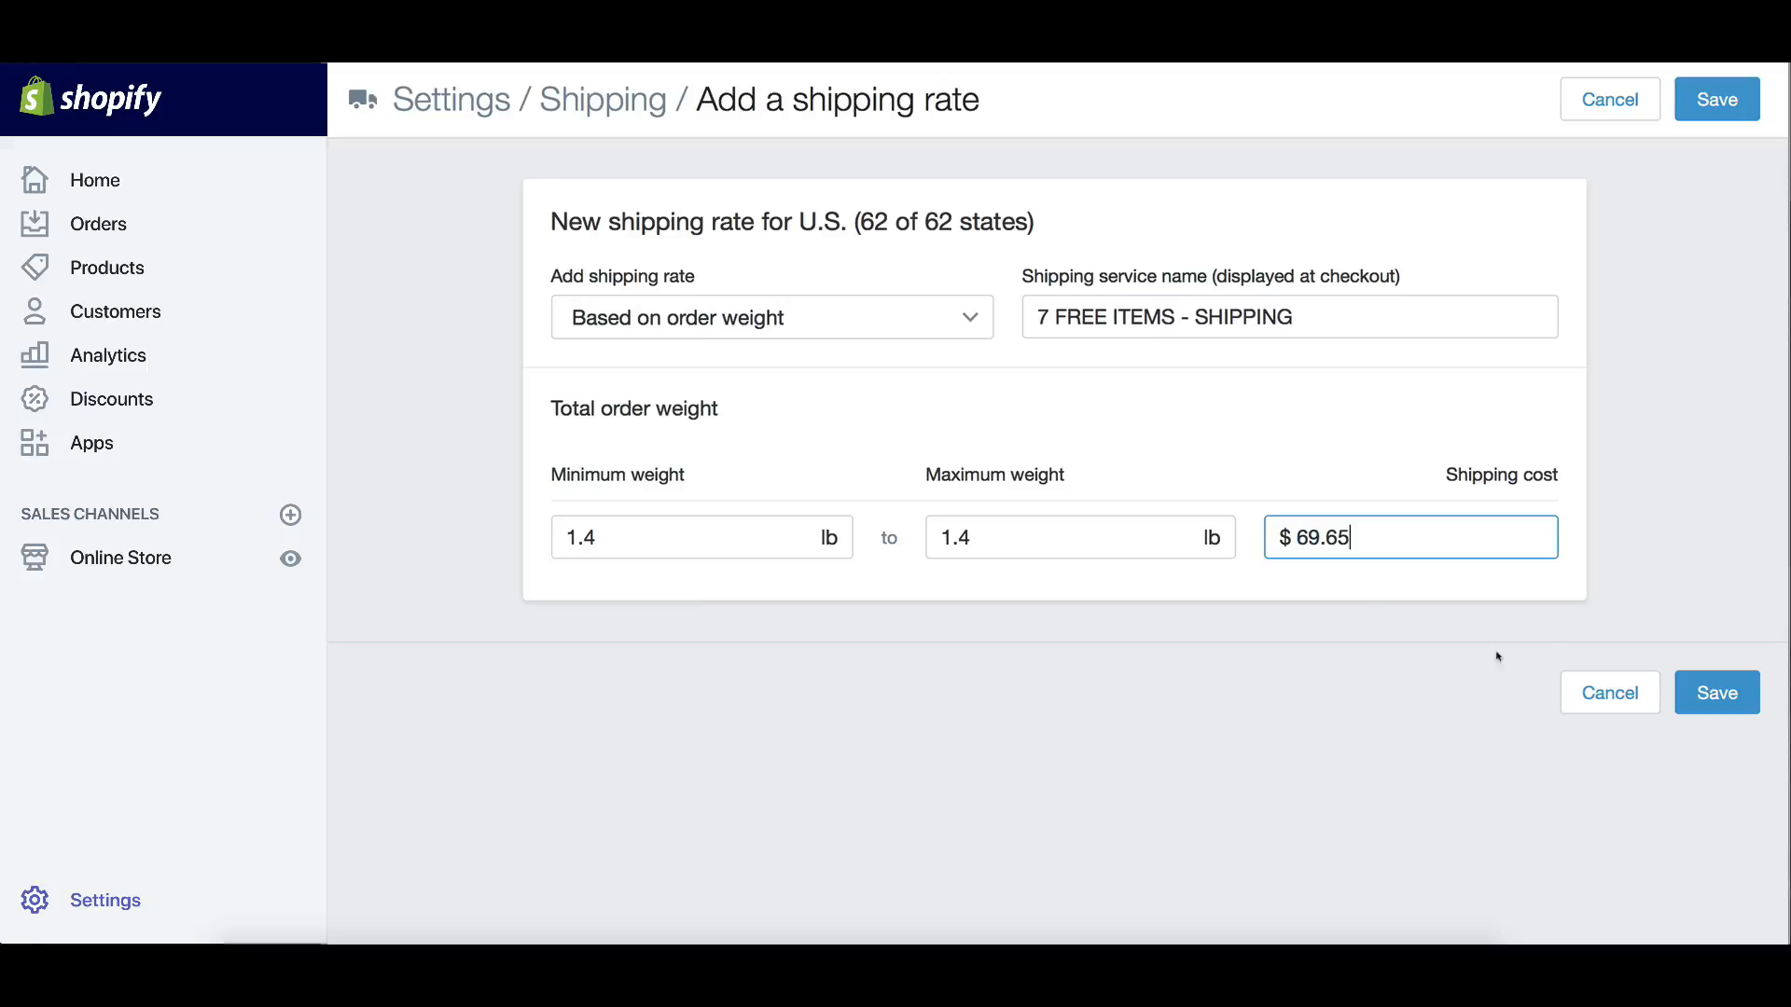
pyautogui.click(1713, 690)
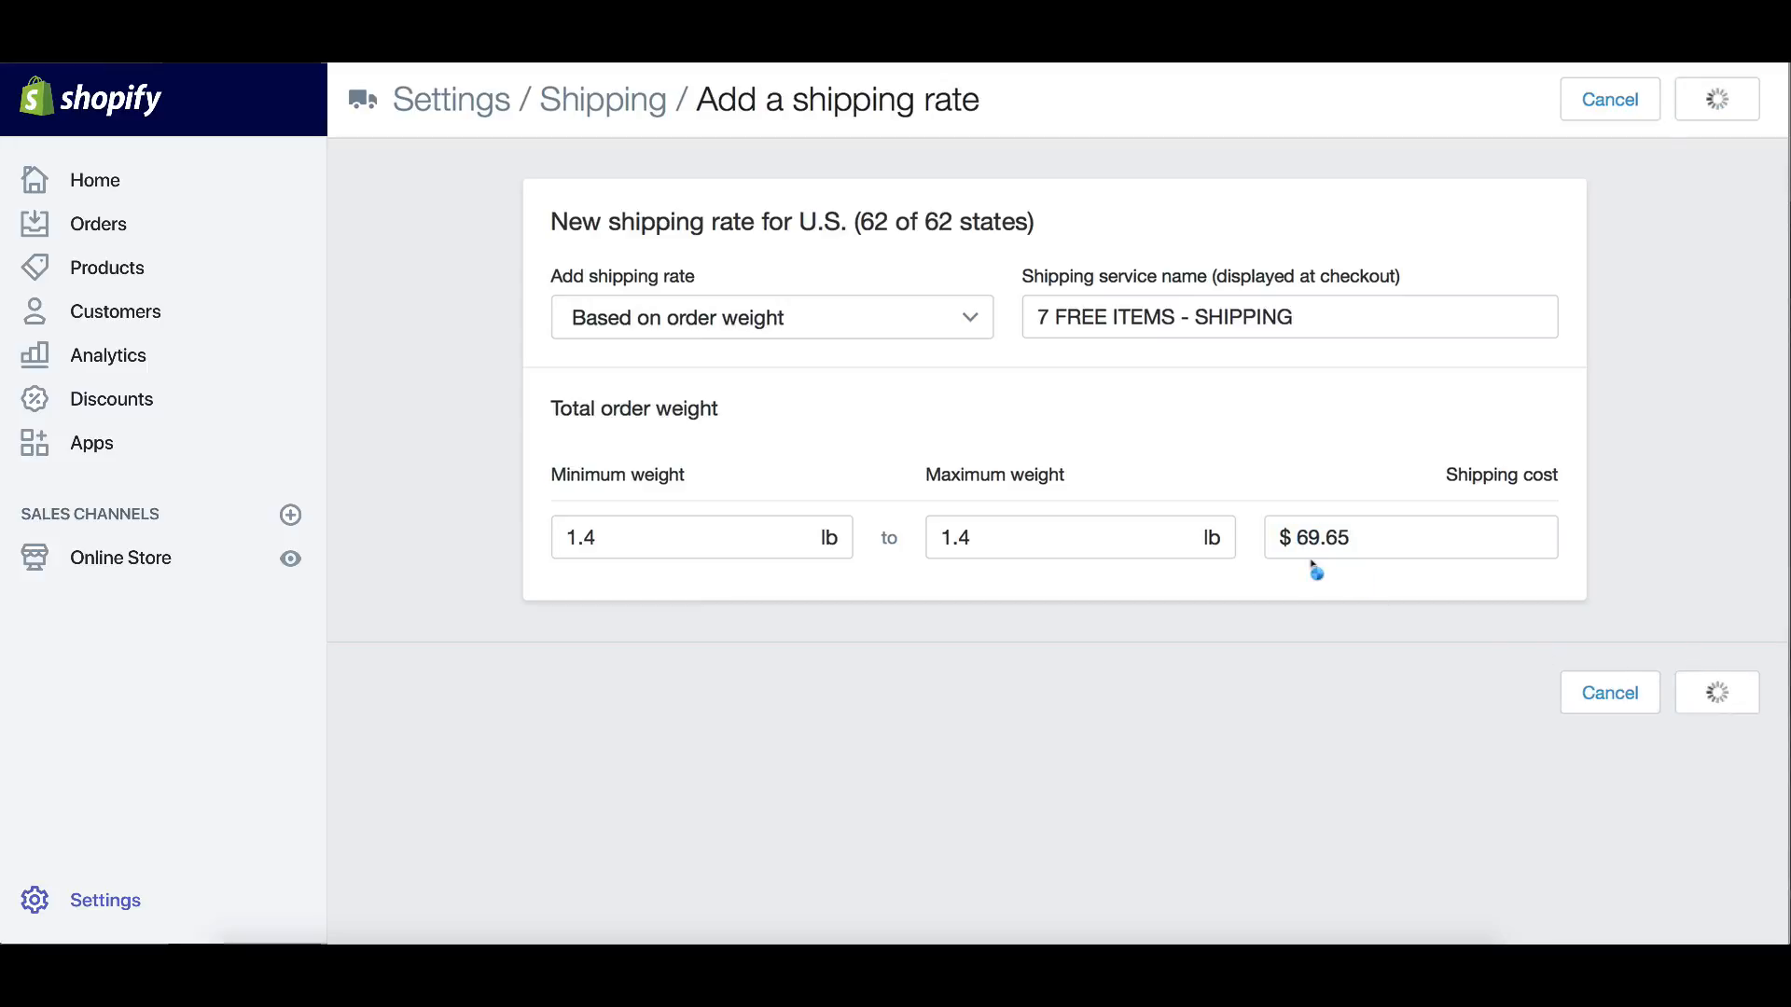
# Review the weight ranges and shipping costs of the U.S. free item rates, from one item up to seven items
pyautogui.scroll(-10, 1312, 563)
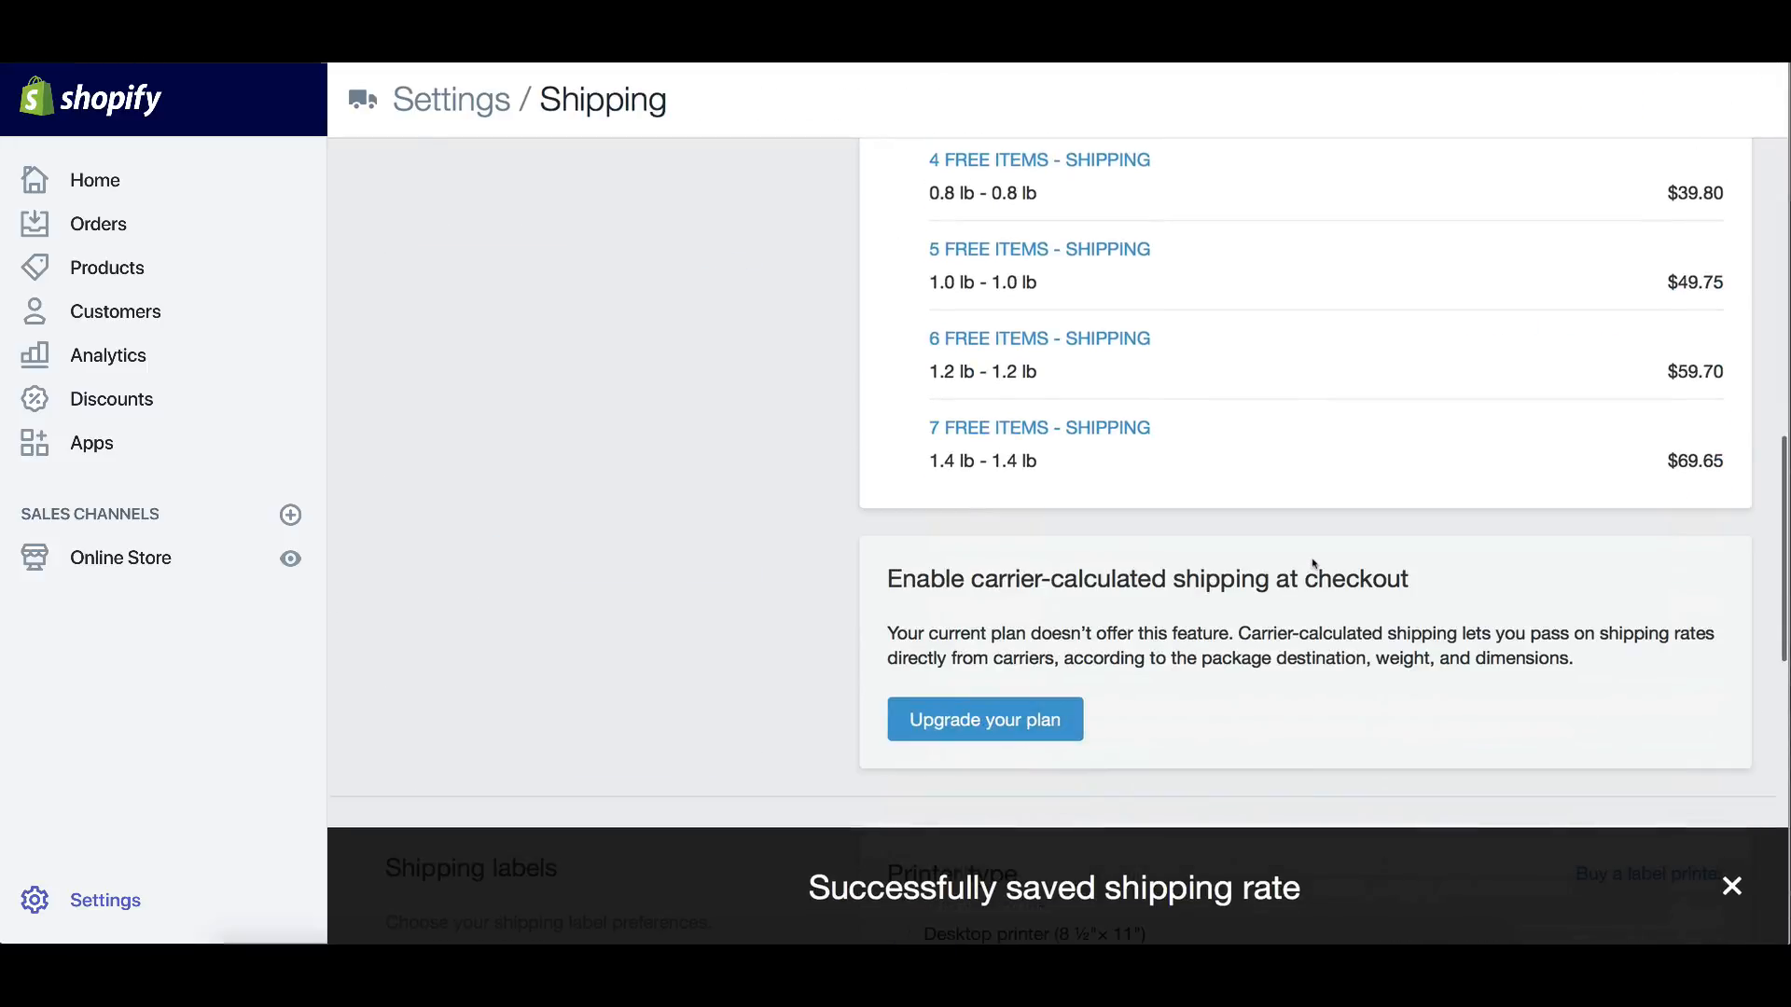
pyautogui.scroll(2, 1269, 541)
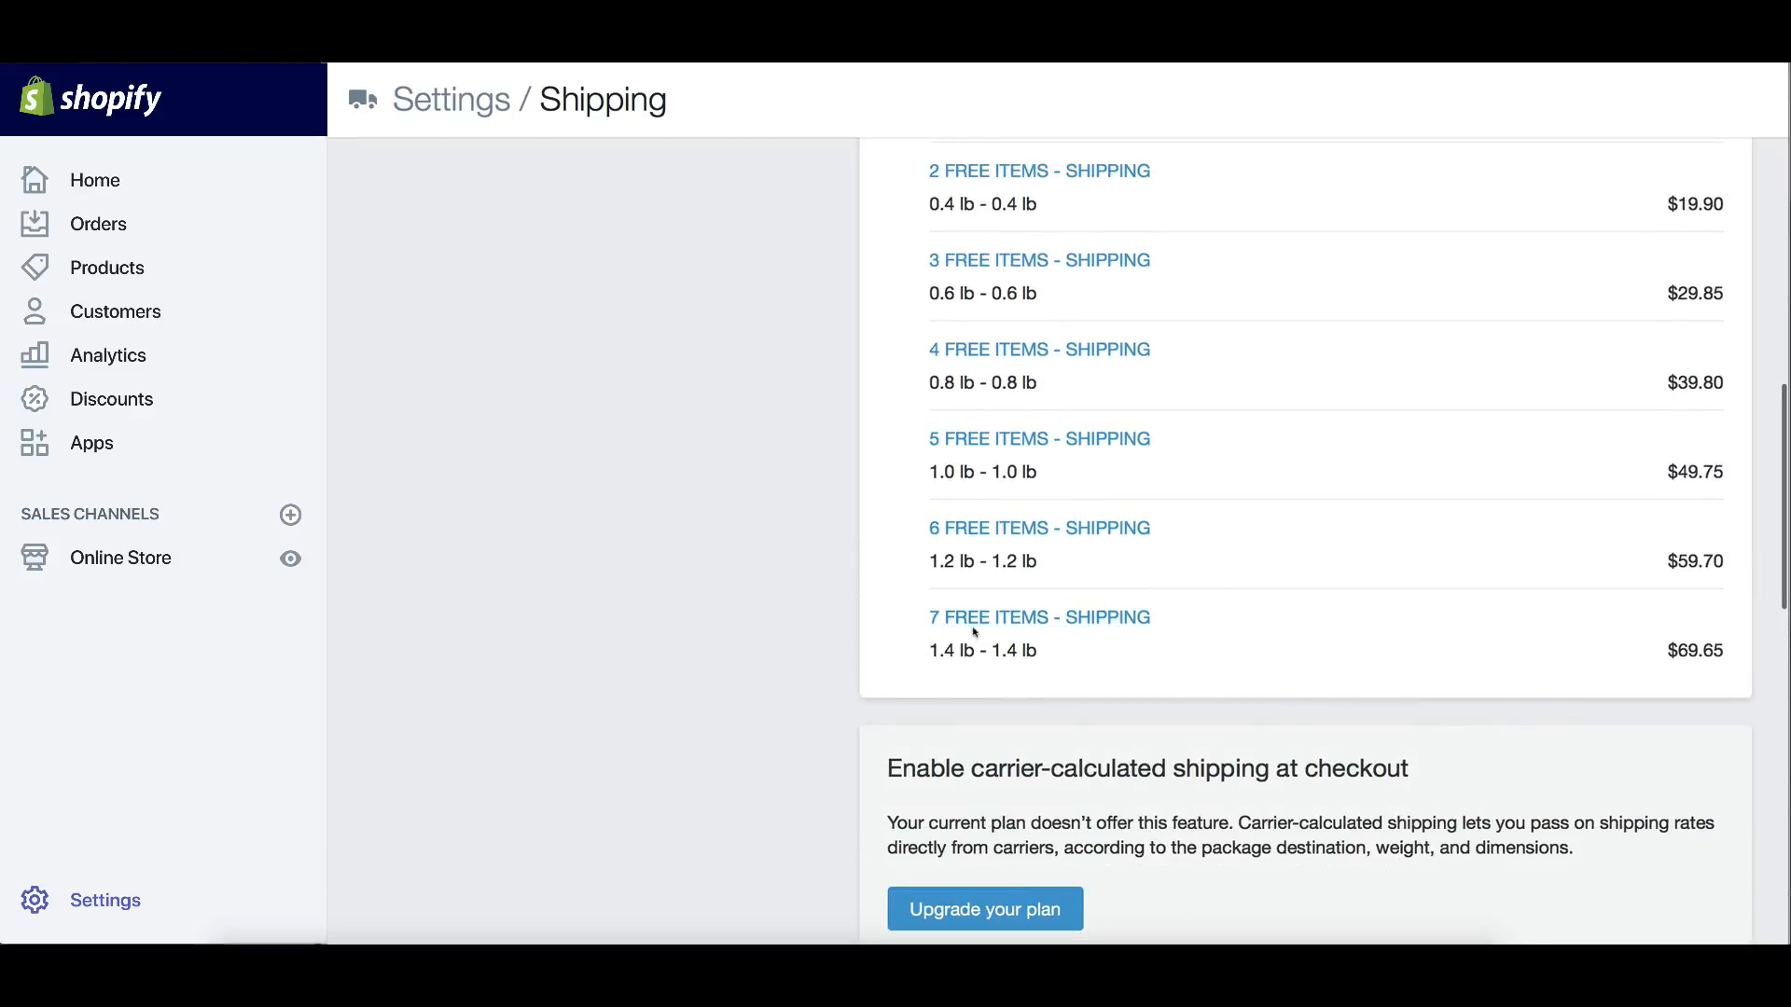
pyautogui.scroll(3, 939, 669)
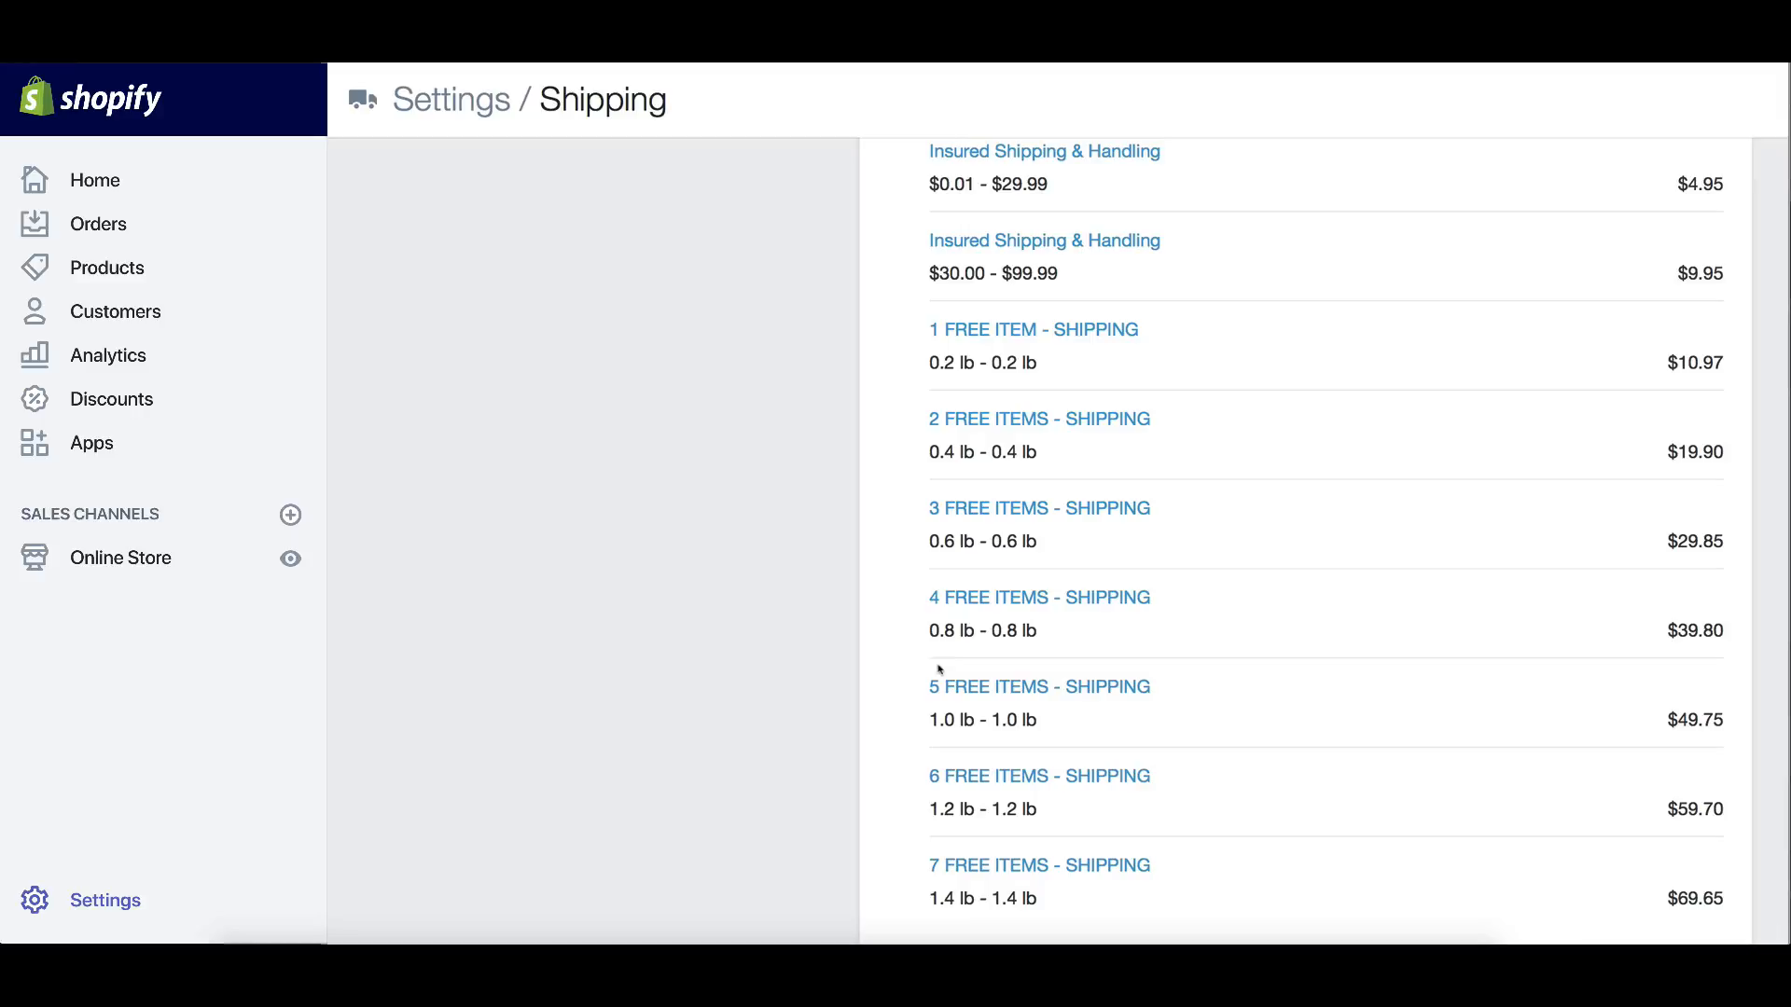
pyautogui.scroll(-2, 939, 670)
pyautogui.scroll(1, 939, 669)
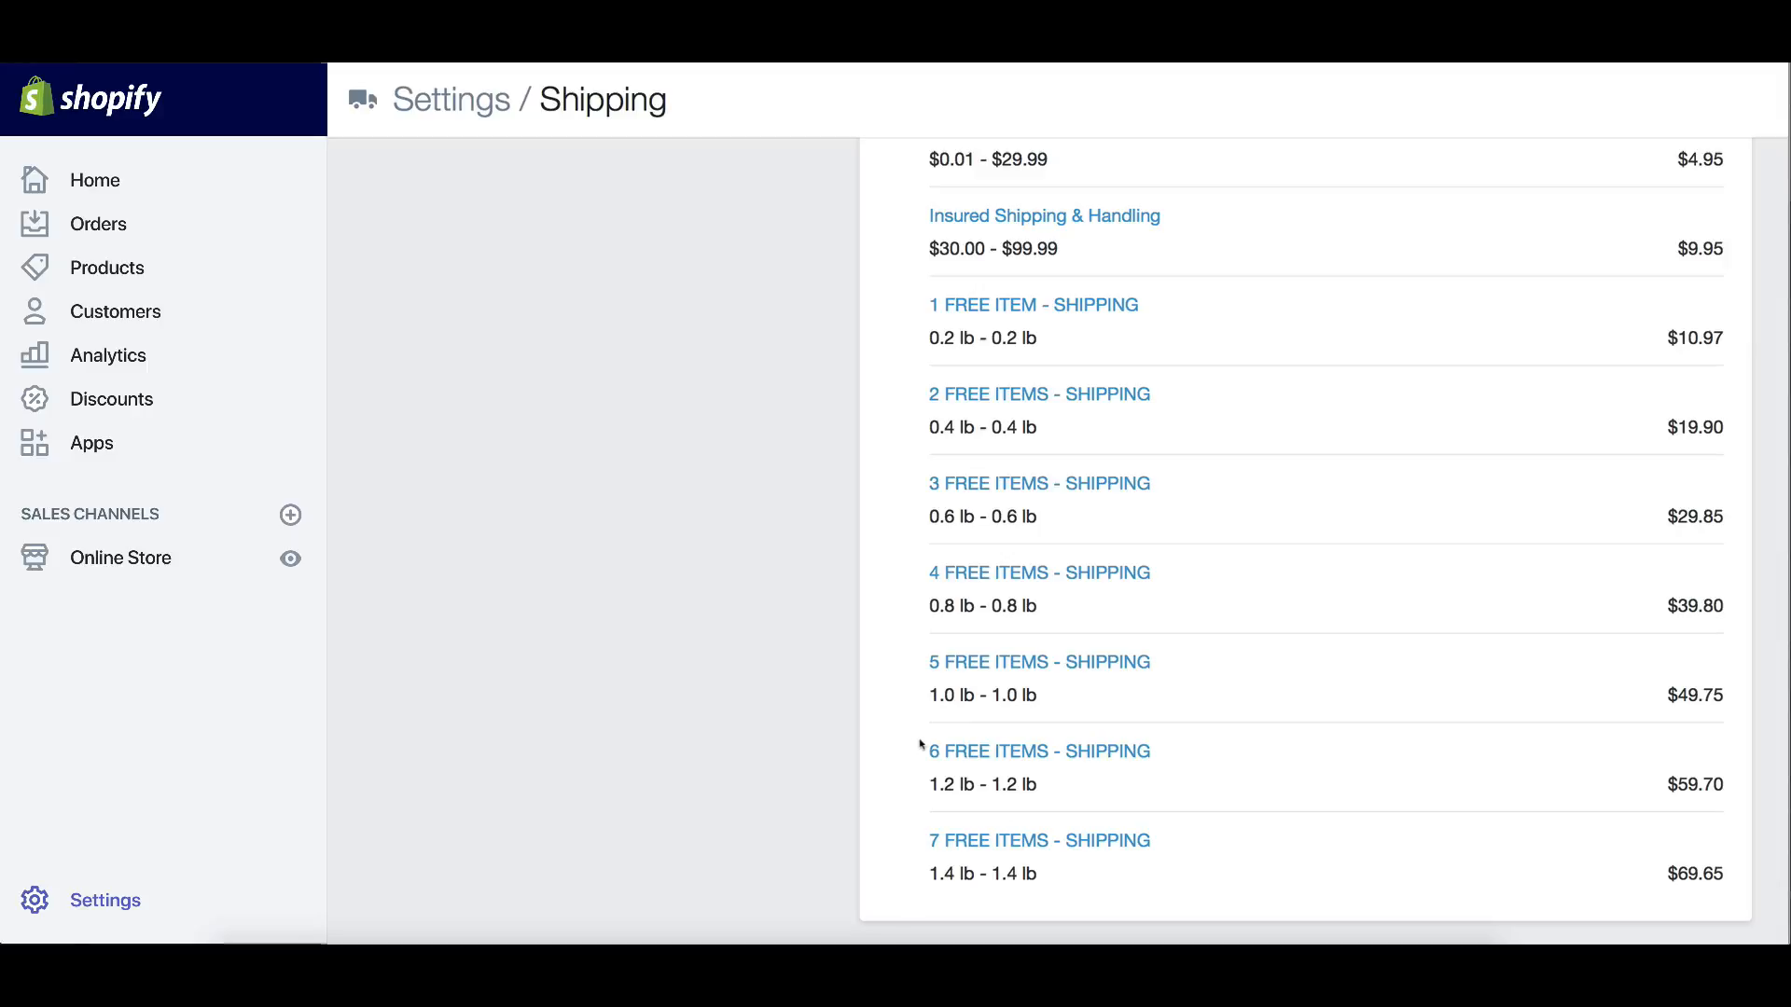
pyautogui.scroll(1, 919, 745)
pyautogui.scroll(-1, 922, 745)
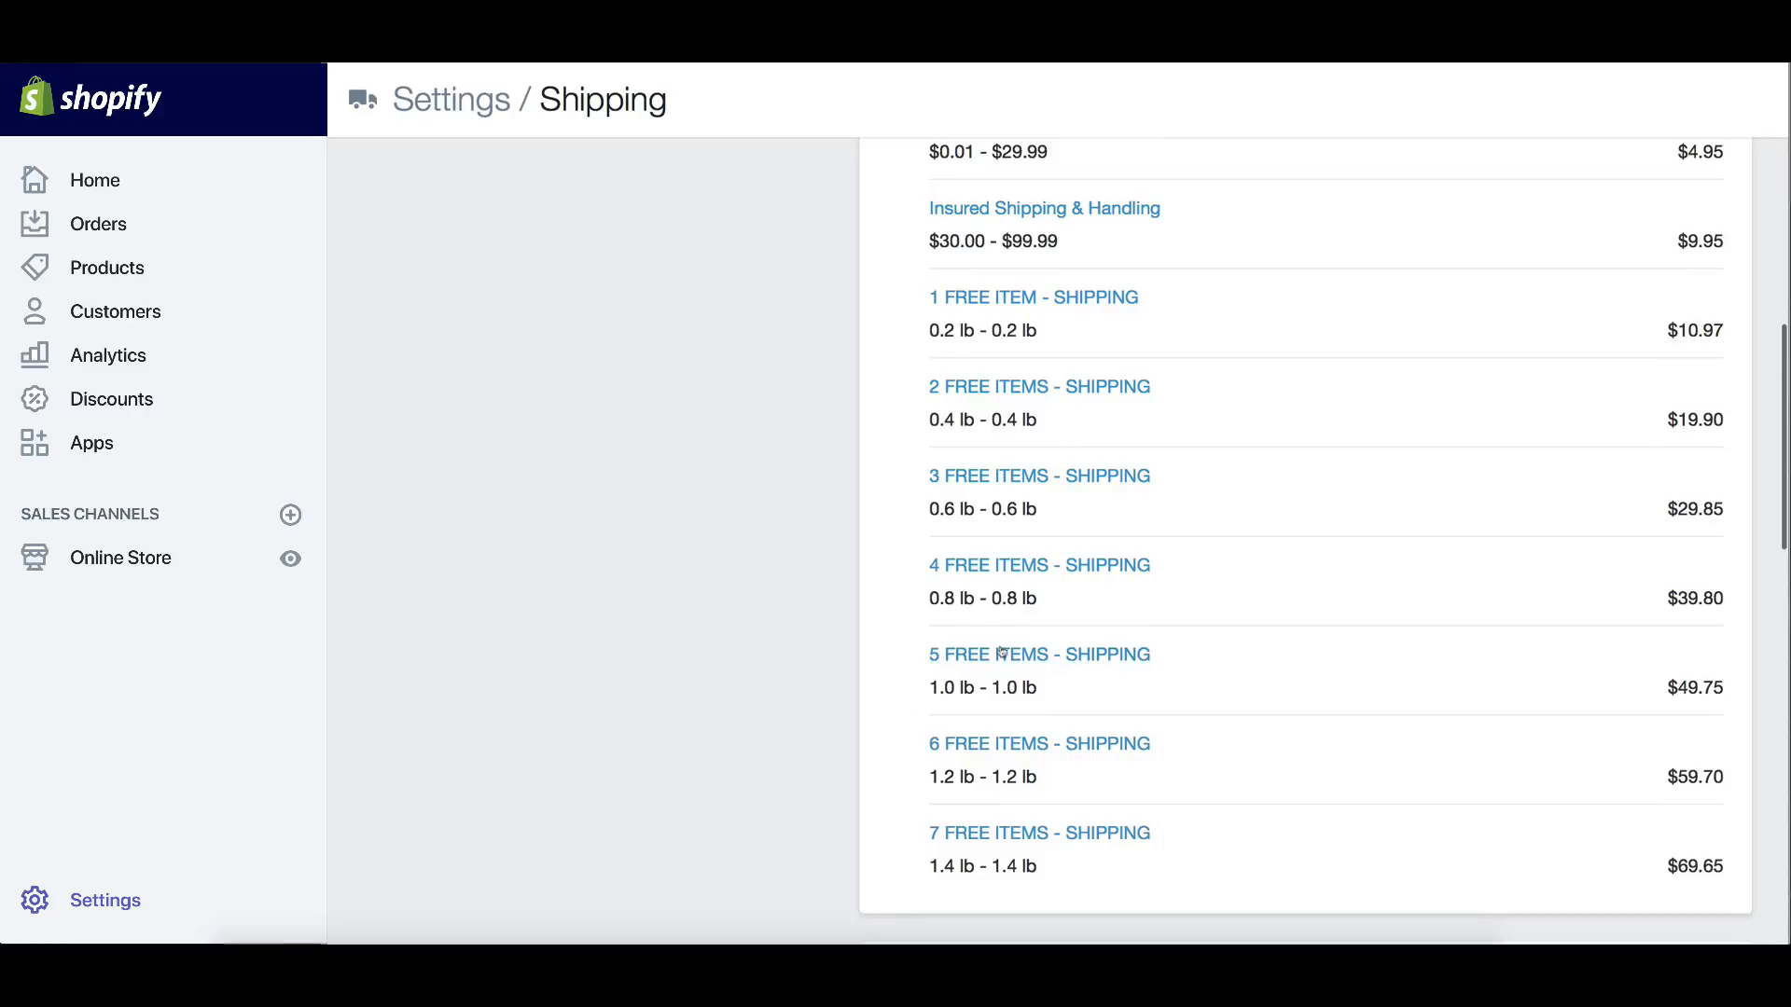
pyautogui.scroll(1, 999, 658)
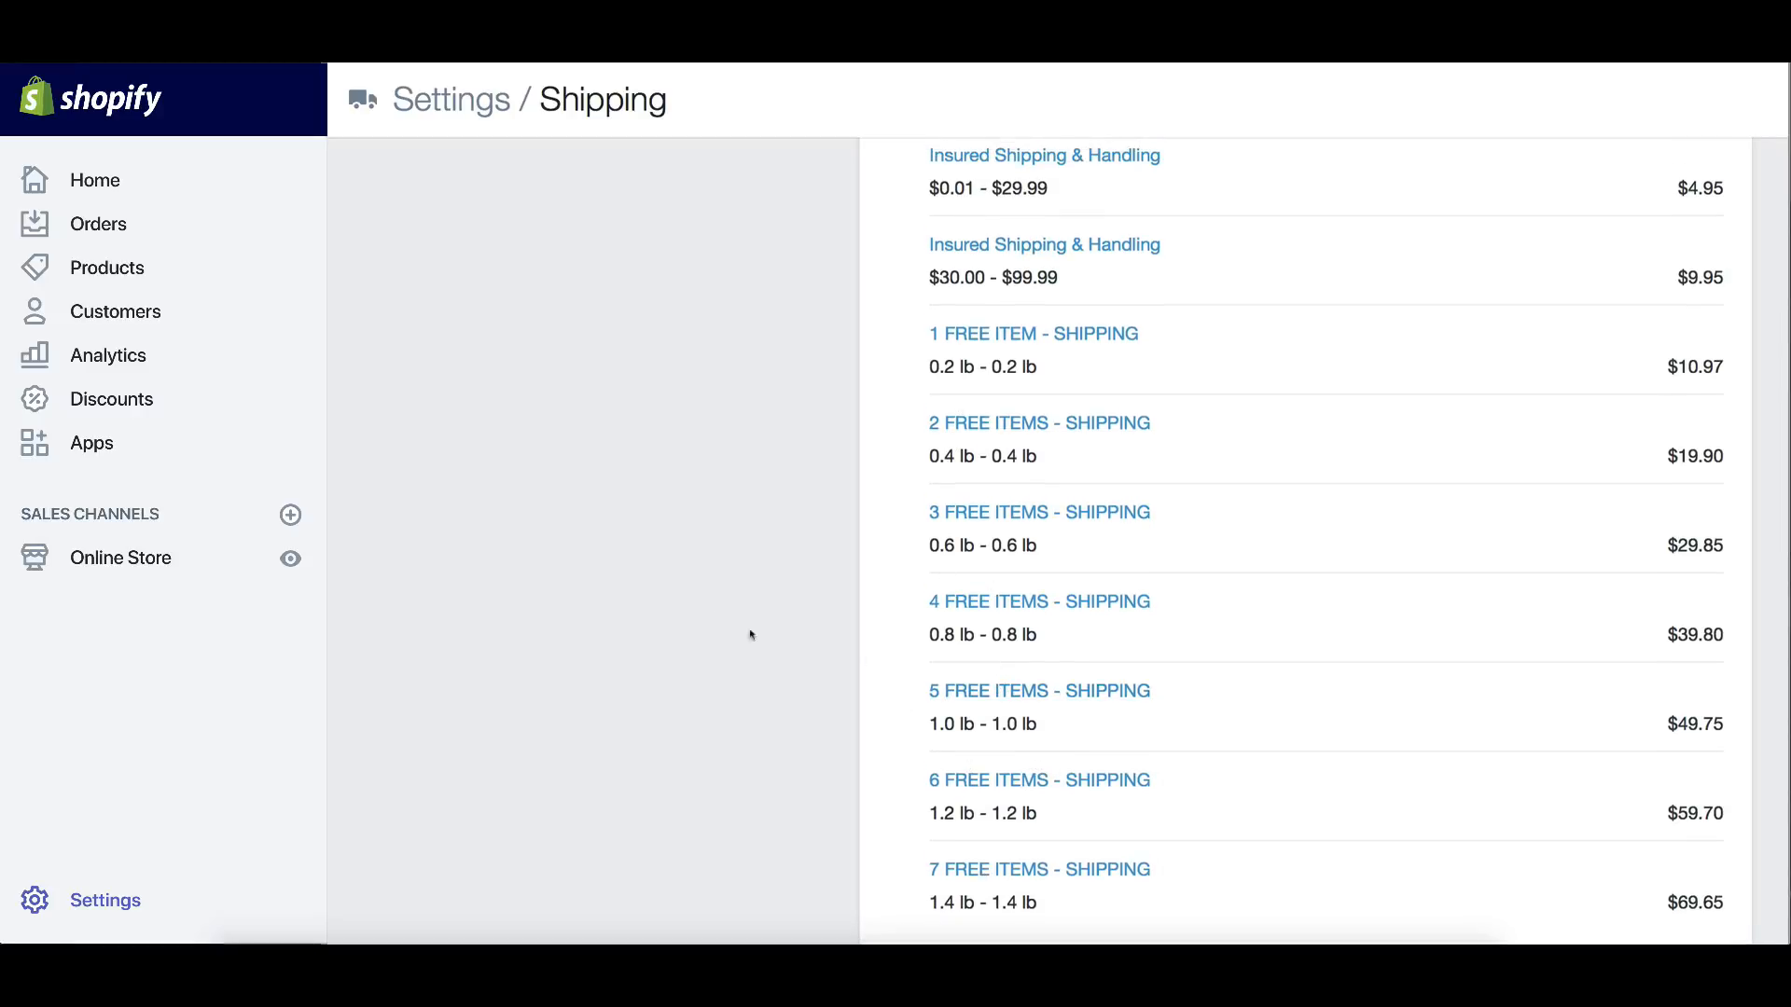
pyautogui.scroll(-2, 903, 669)
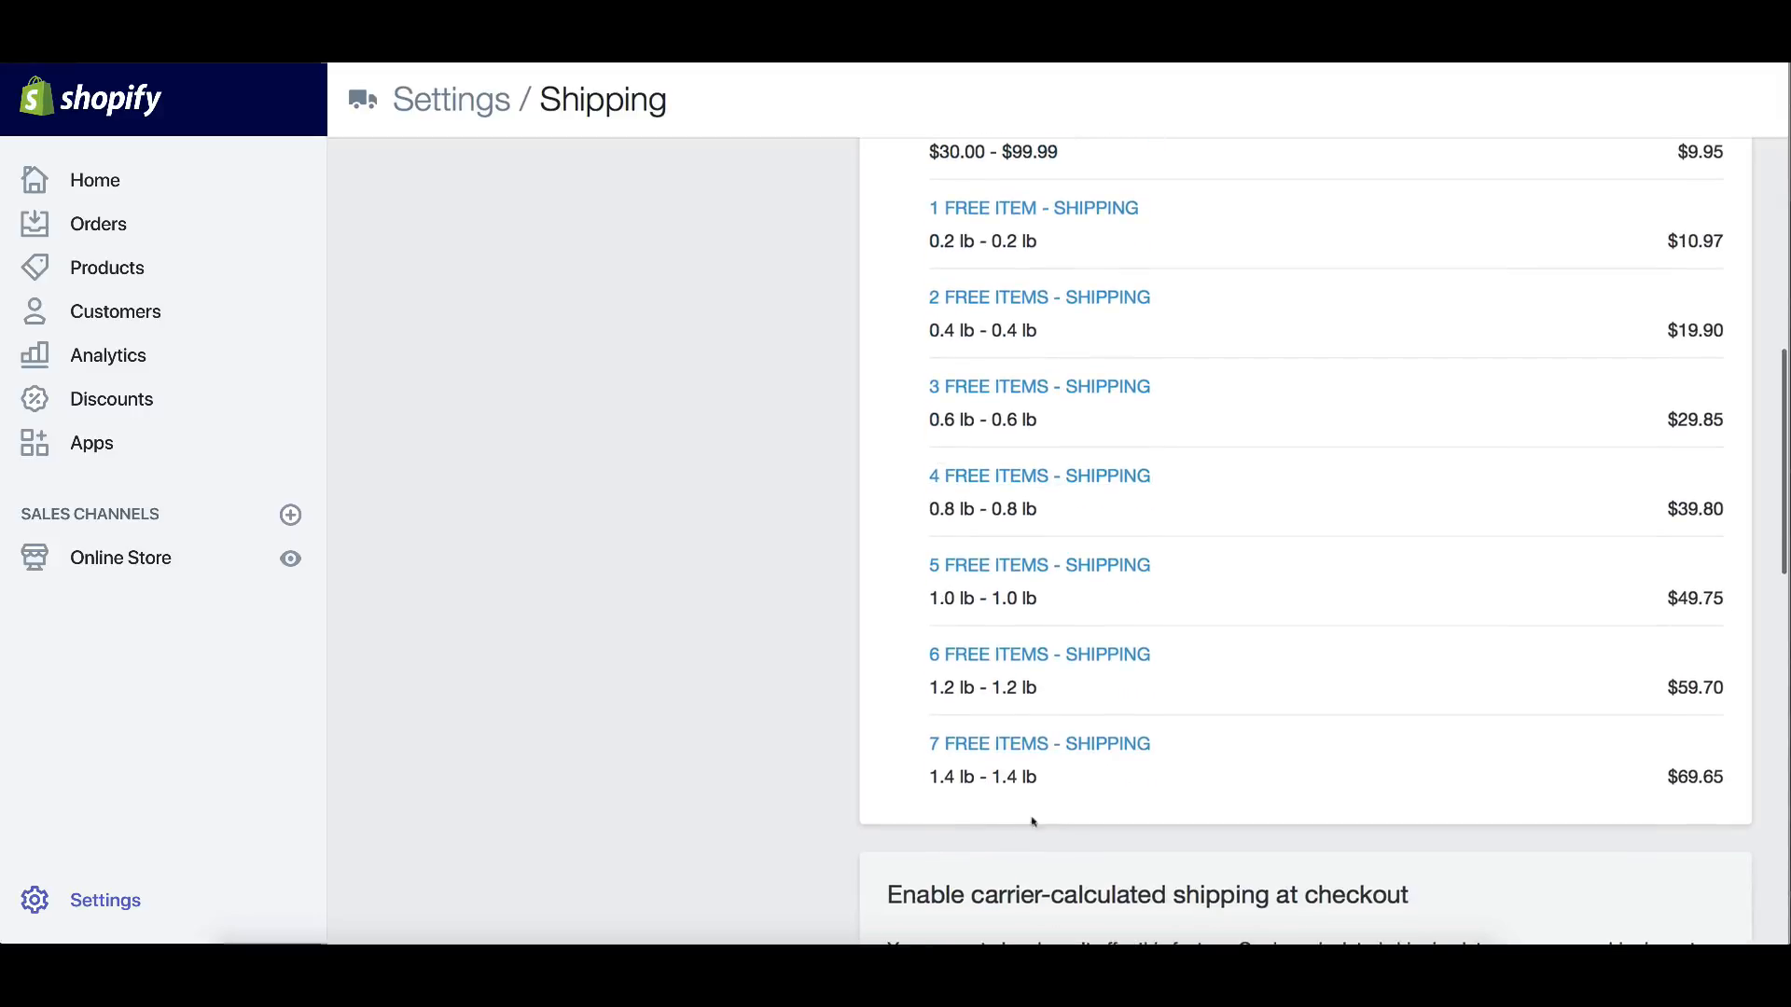
# Start a new U.S. shipping rate based on order weight and name it "8 FREE ITEMS - SHIPPING"
pyautogui.scroll(3, 1082, 821)
pyautogui.scroll(5, 1383, 548)
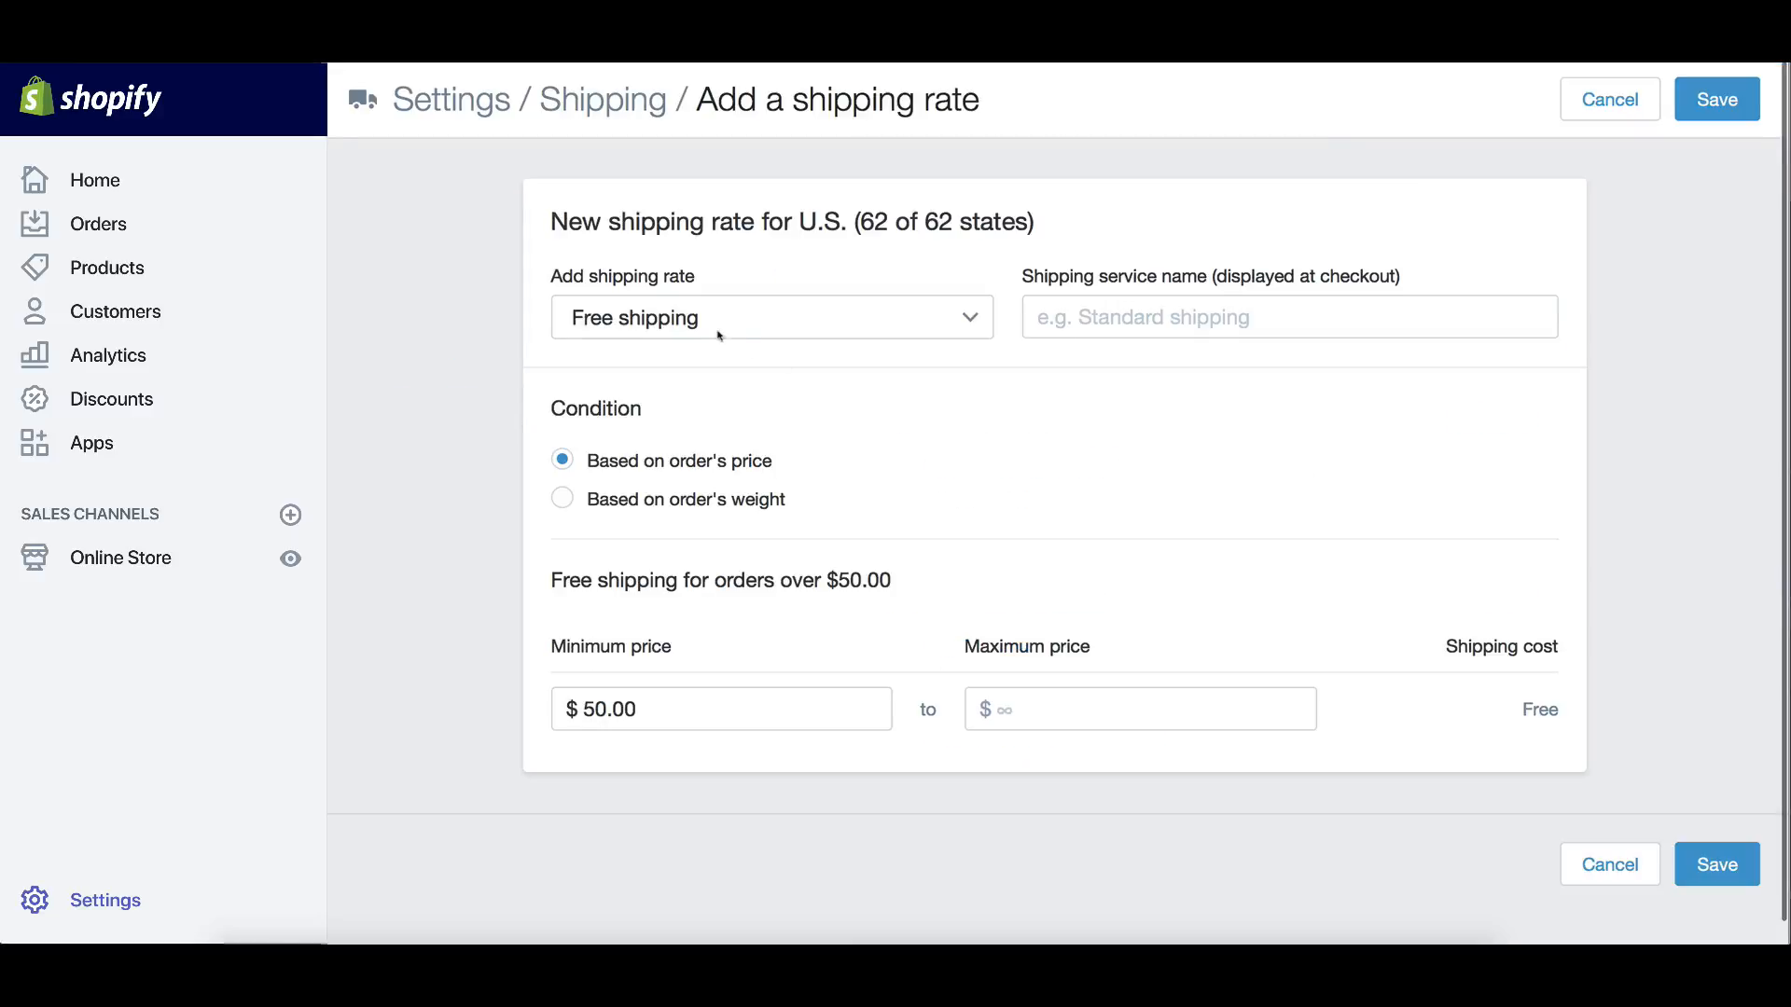
pyautogui.click(718, 328)
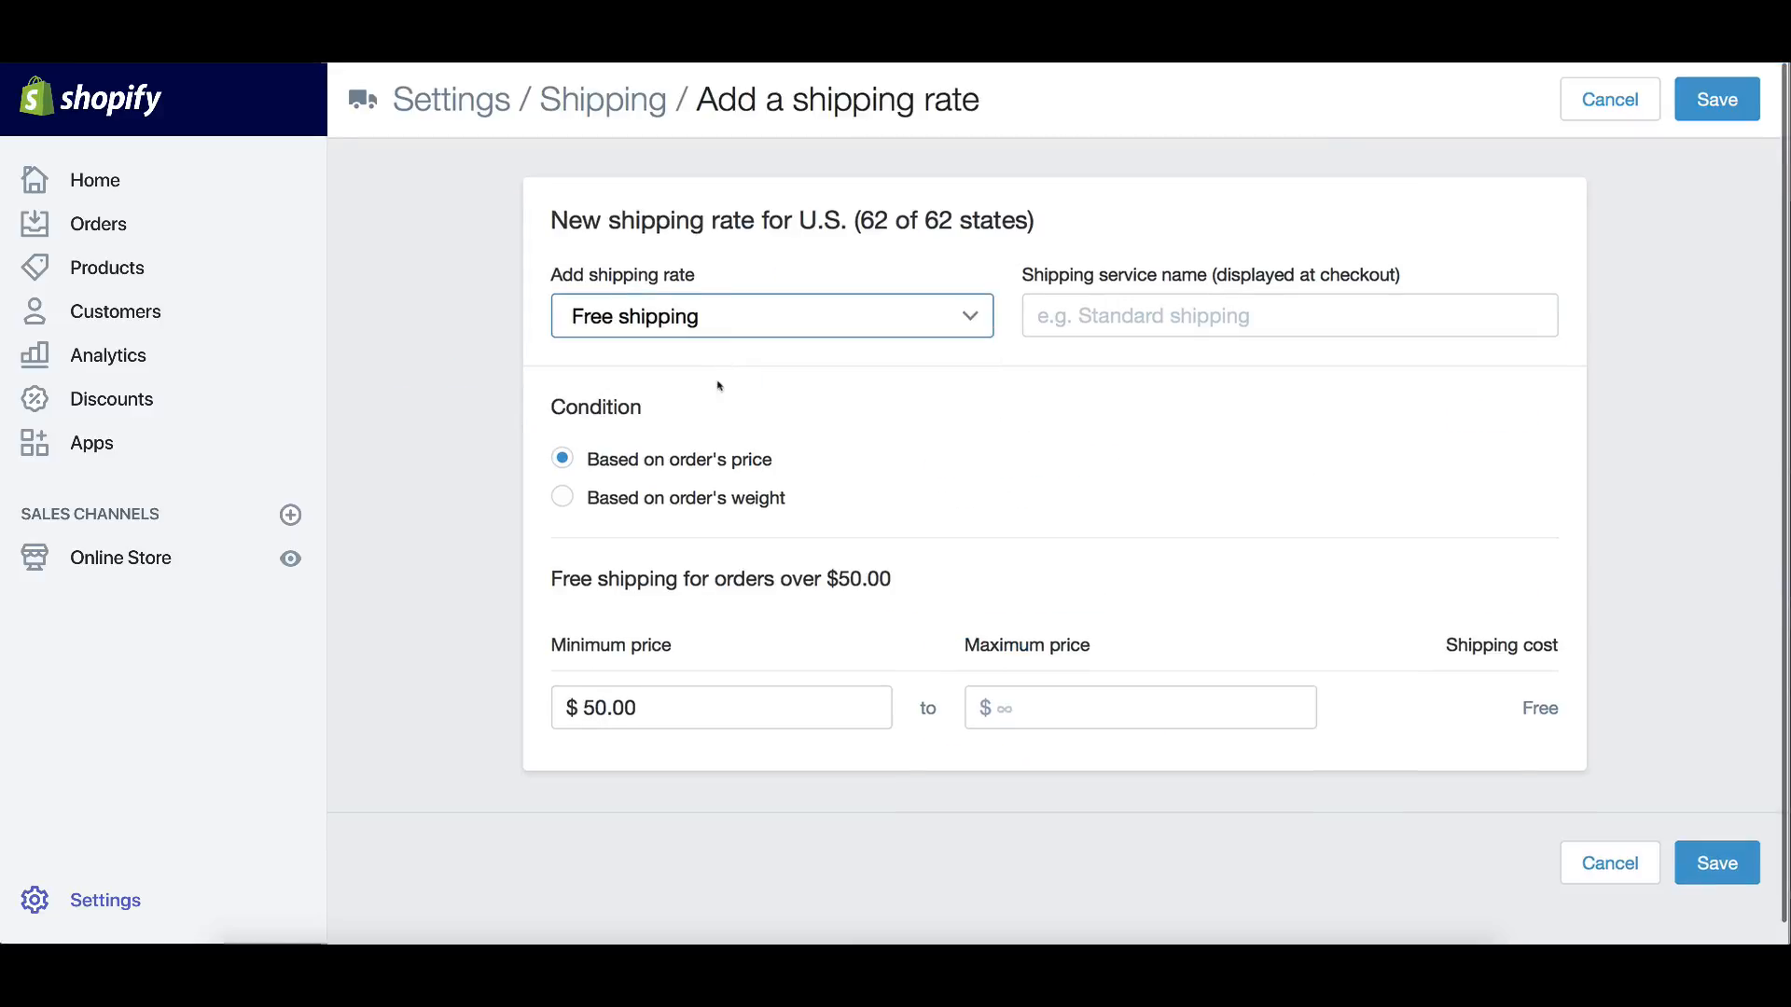
pyautogui.click(715, 325)
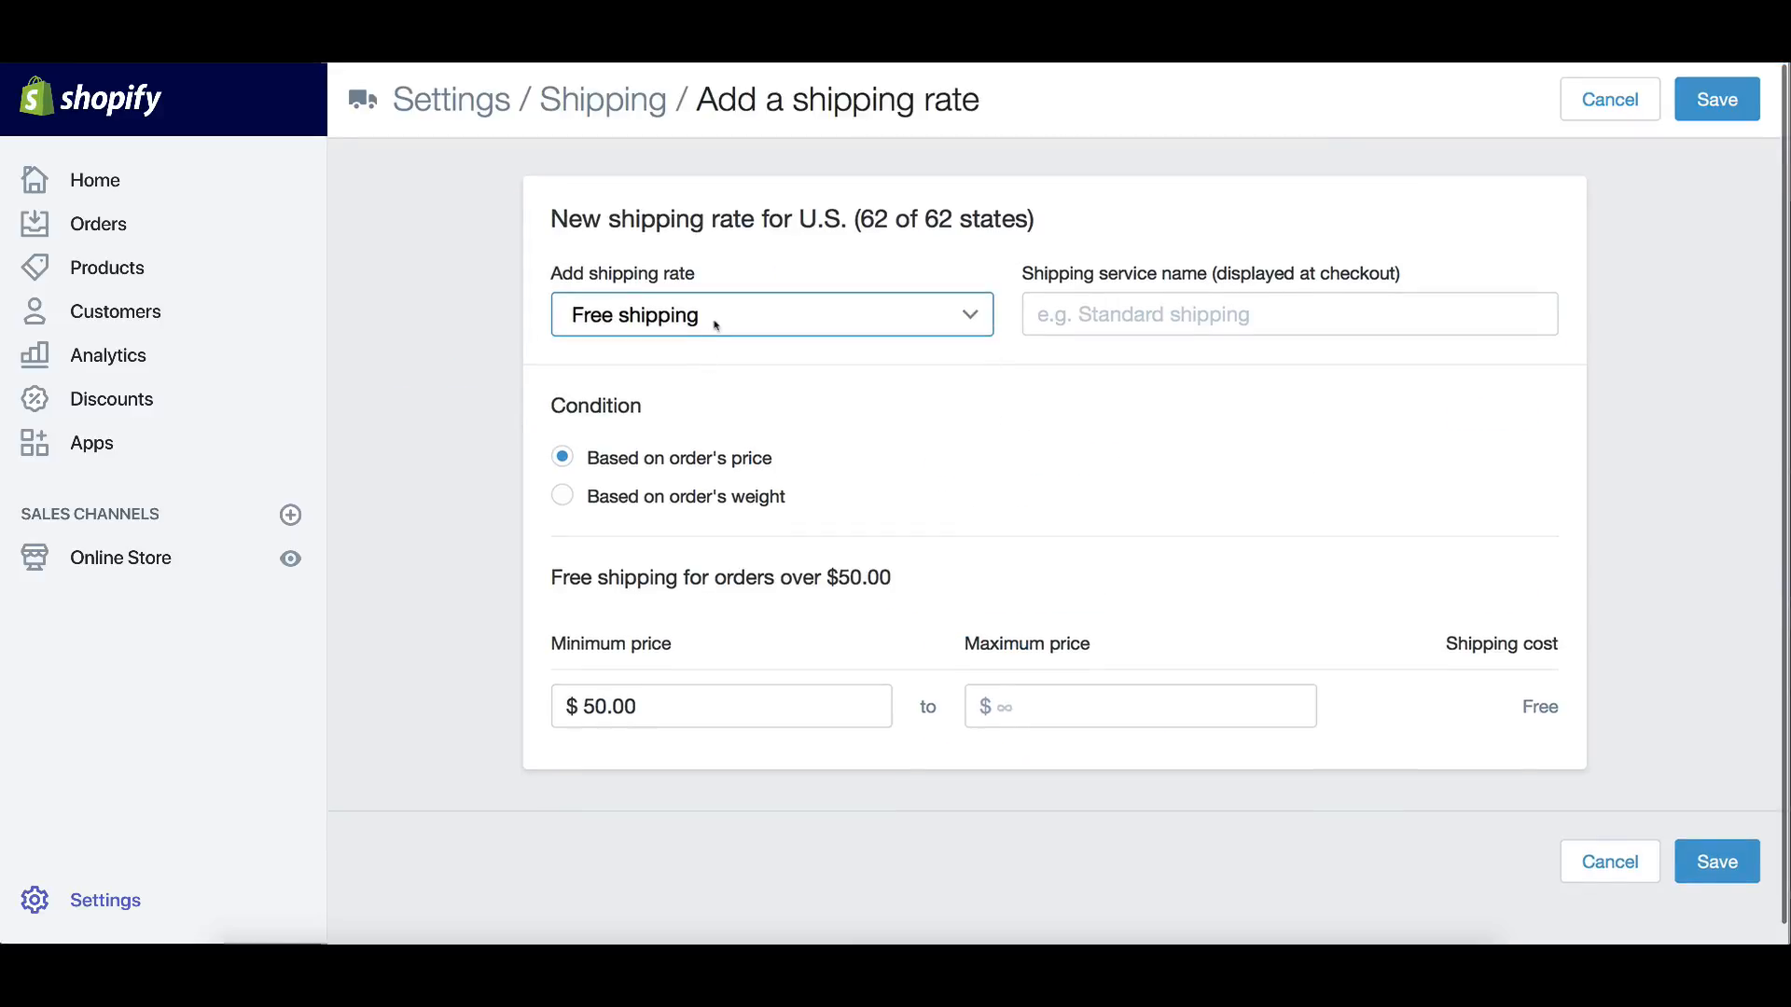
pyautogui.click(970, 314)
pyautogui.click(800, 398)
pyautogui.click(1043, 317)
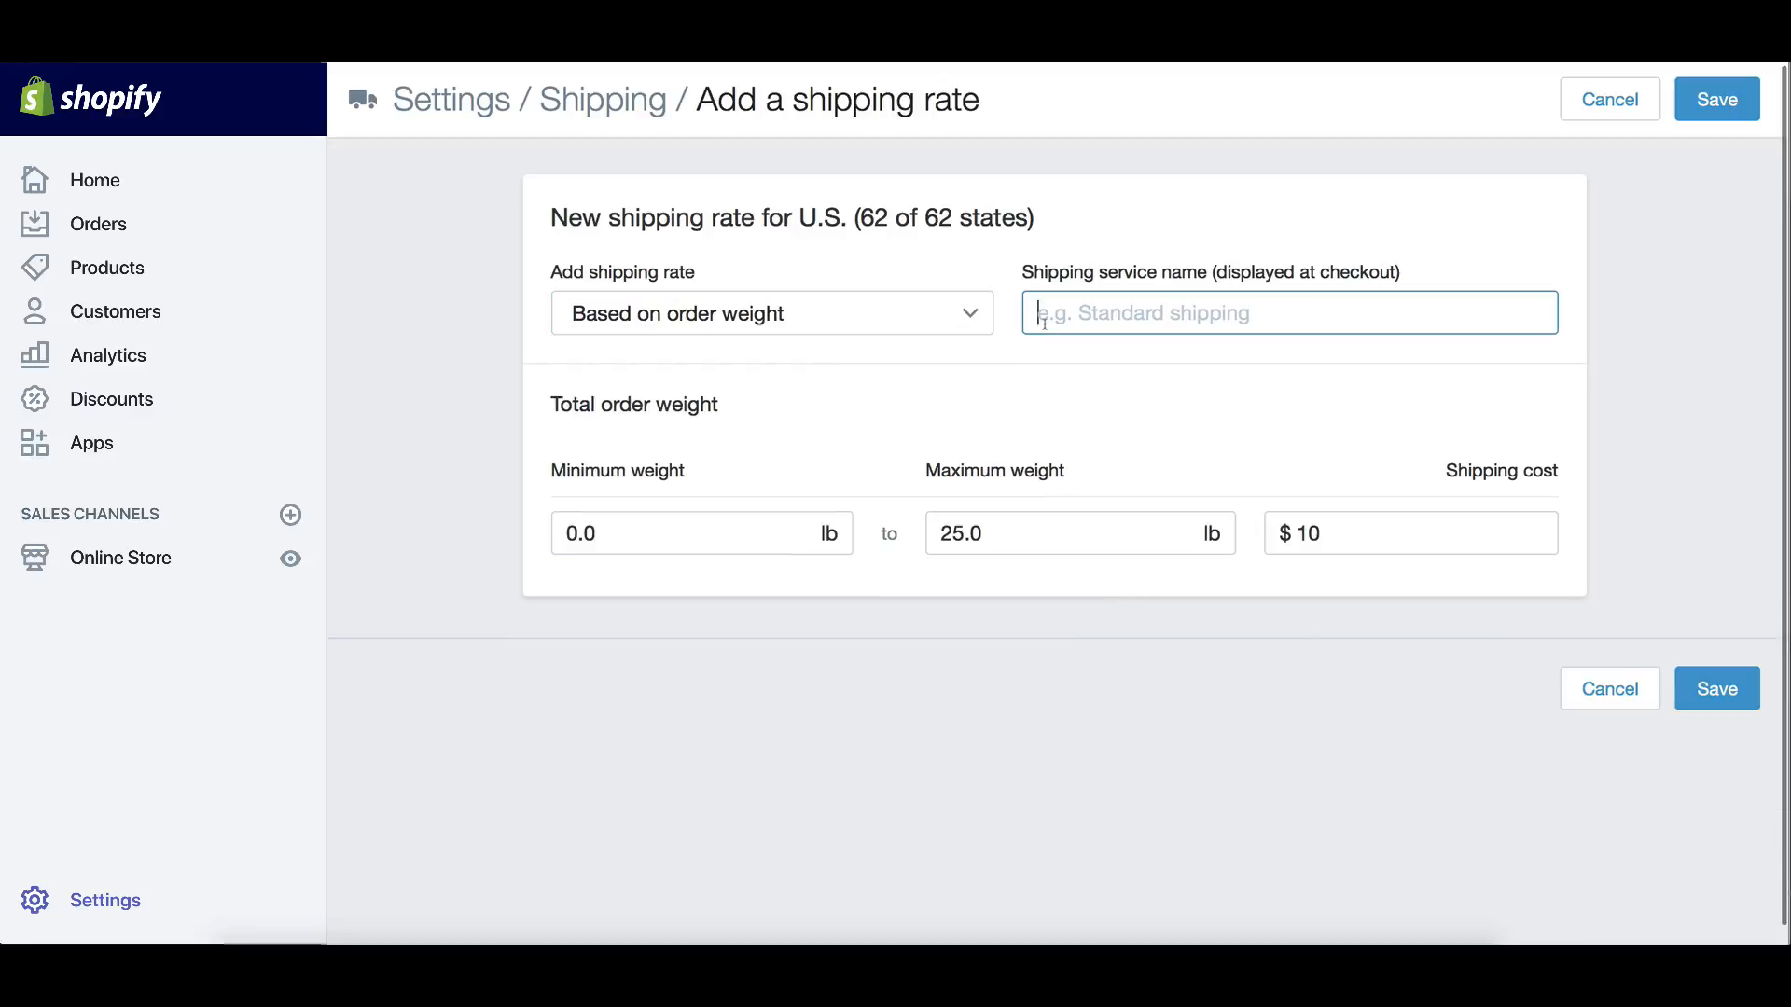
pyautogui.write('8 FREE I')
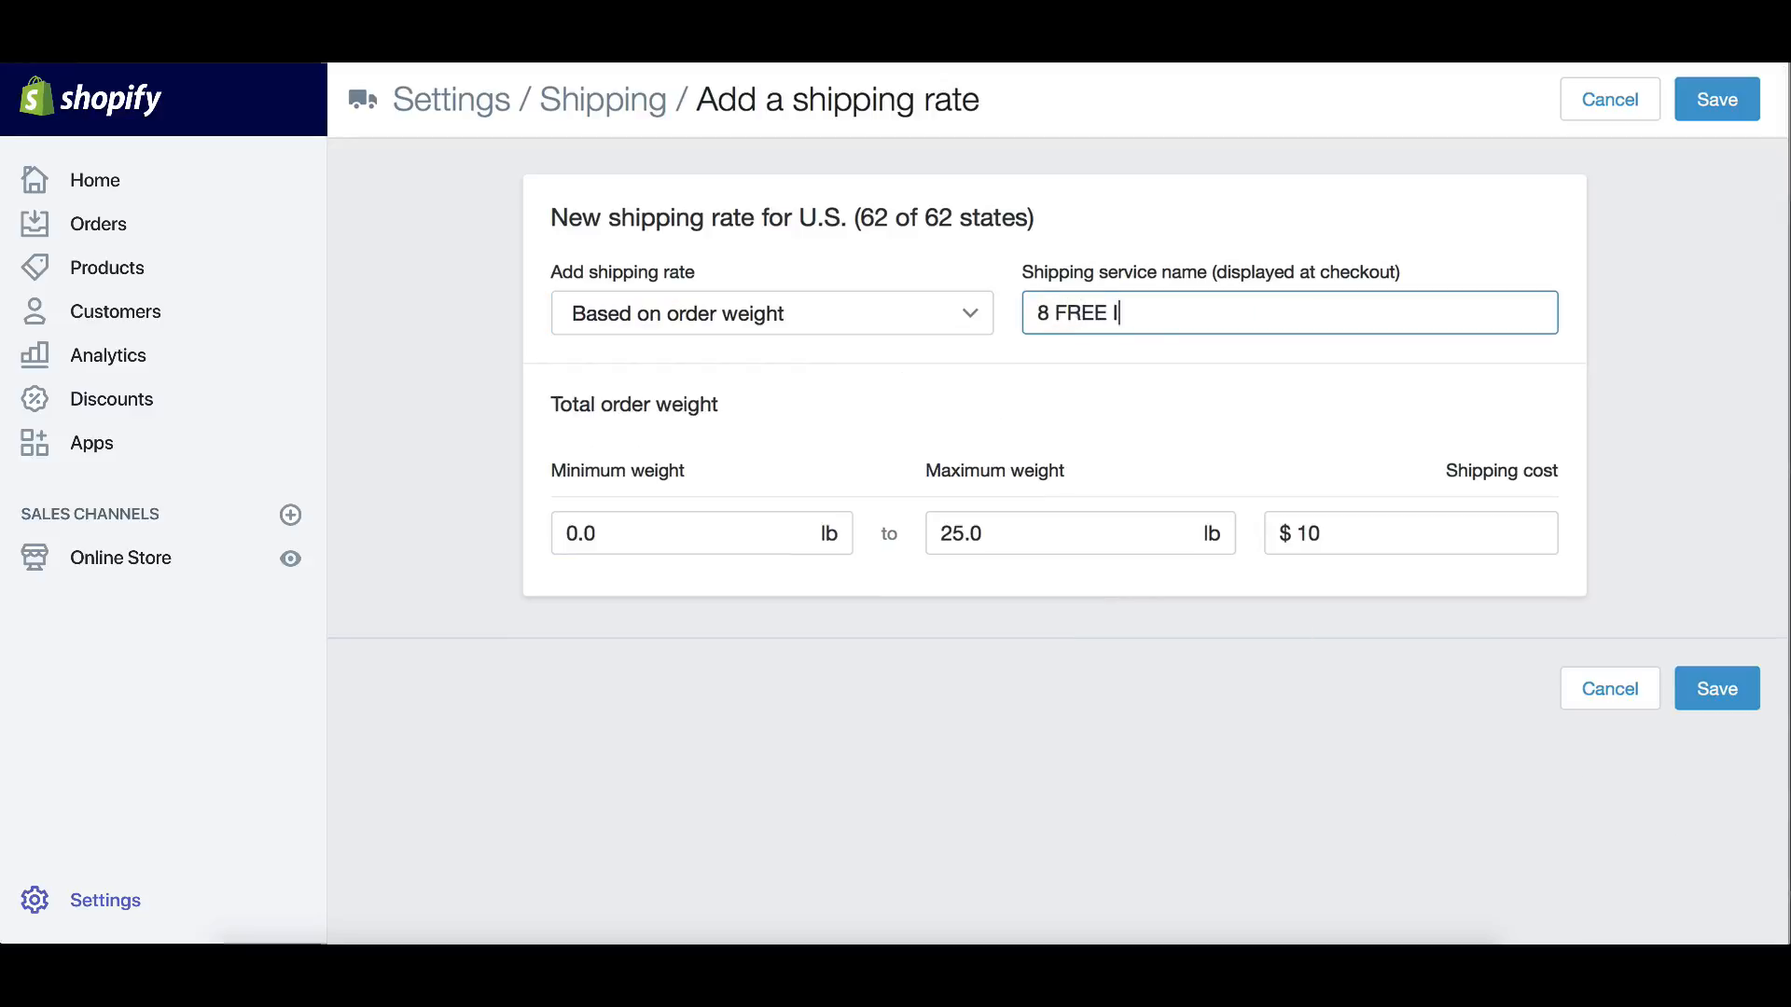
pyautogui.write('TEMS - SHIPPING')
# Set both the minimum and maximum weight of the eight free items rate to 1.6 lb
pyautogui.click(600, 535)
pyautogui.moveTo(600, 535); pyautogui.dragTo(540, 534)
pyautogui.write('1')
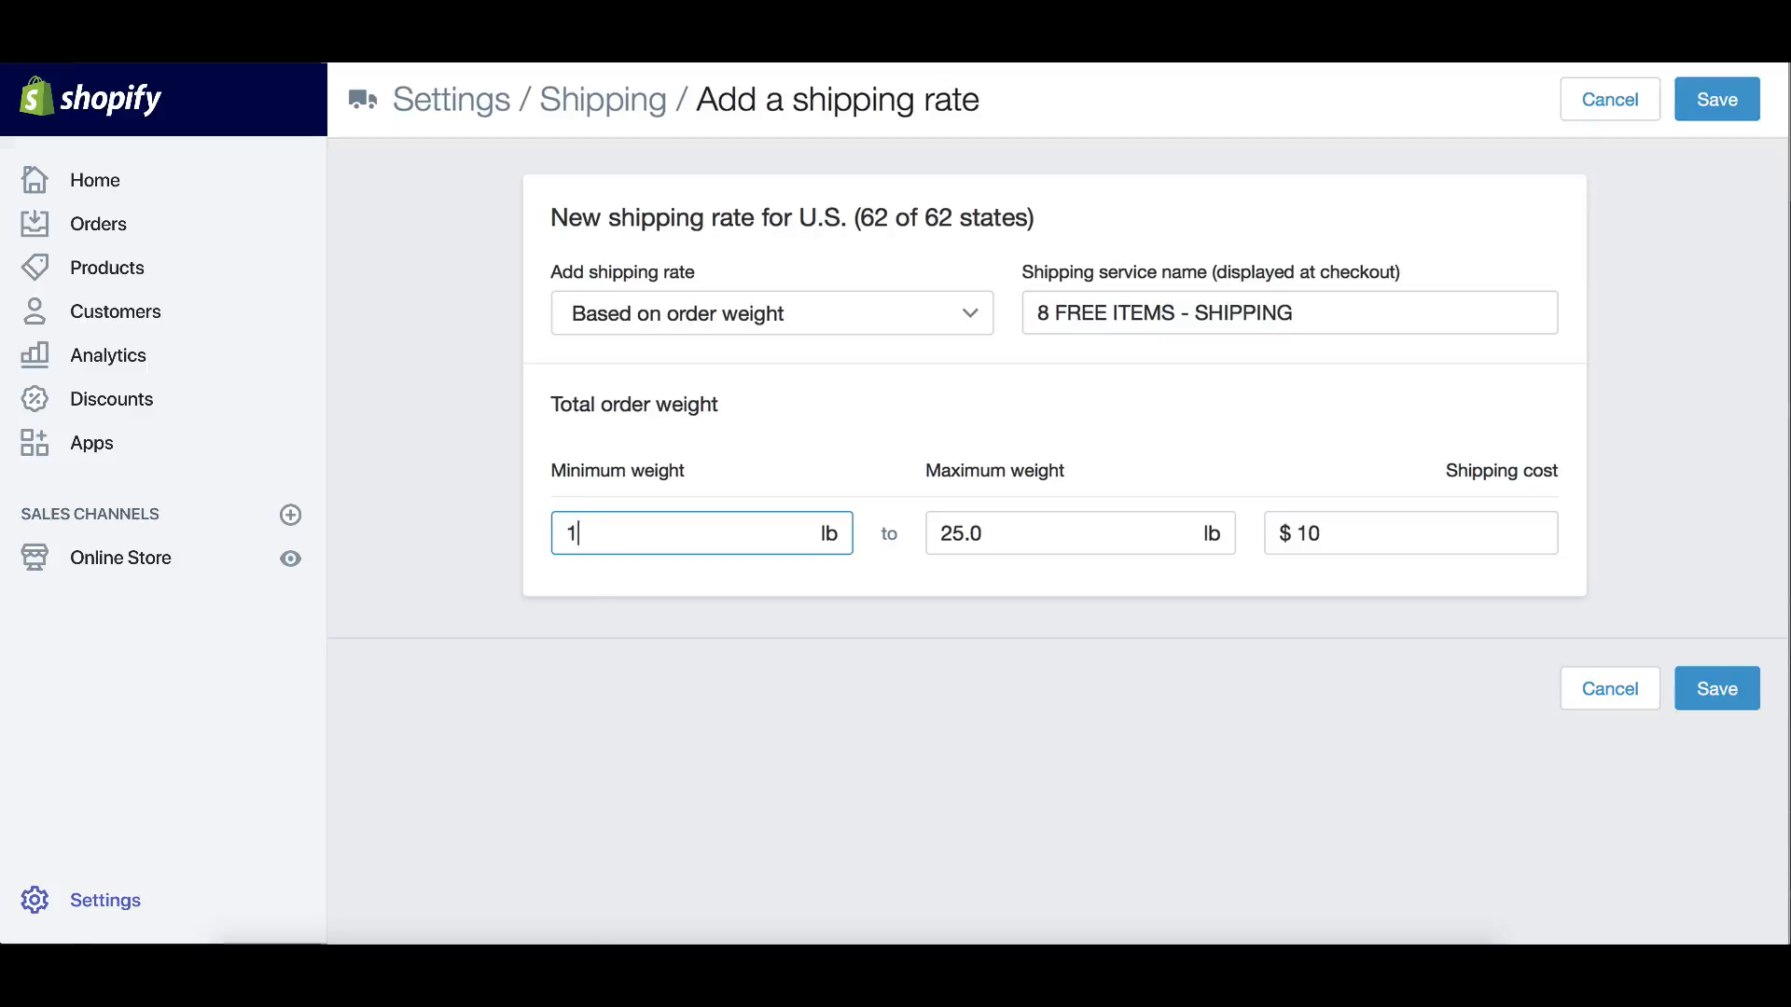
pyautogui.write('.6')
pyautogui.moveTo(970, 536); pyautogui.dragTo(988, 539)
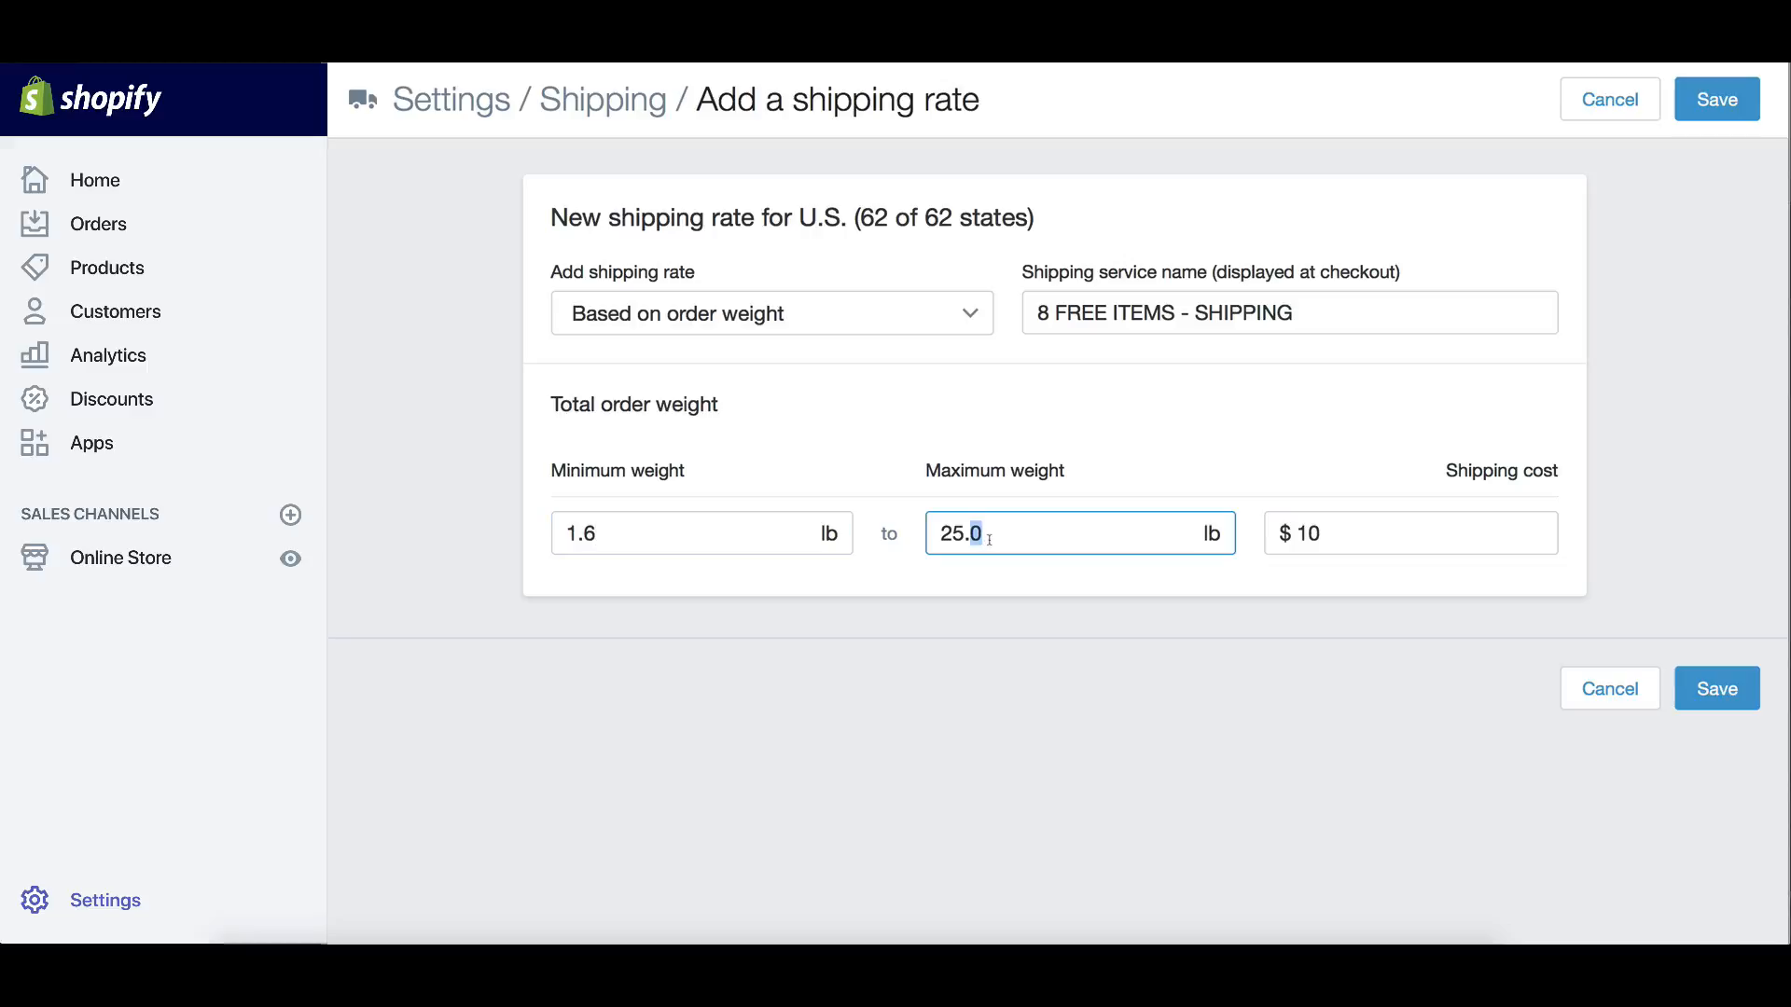
pyautogui.tripleClick(989, 539)
pyautogui.write('1.6')
# Switch to the calculator and multiply 8 by 9.95 to work out the eight free items shipping cost
pyautogui.click(978, 922)
pyautogui.click(709, 421)
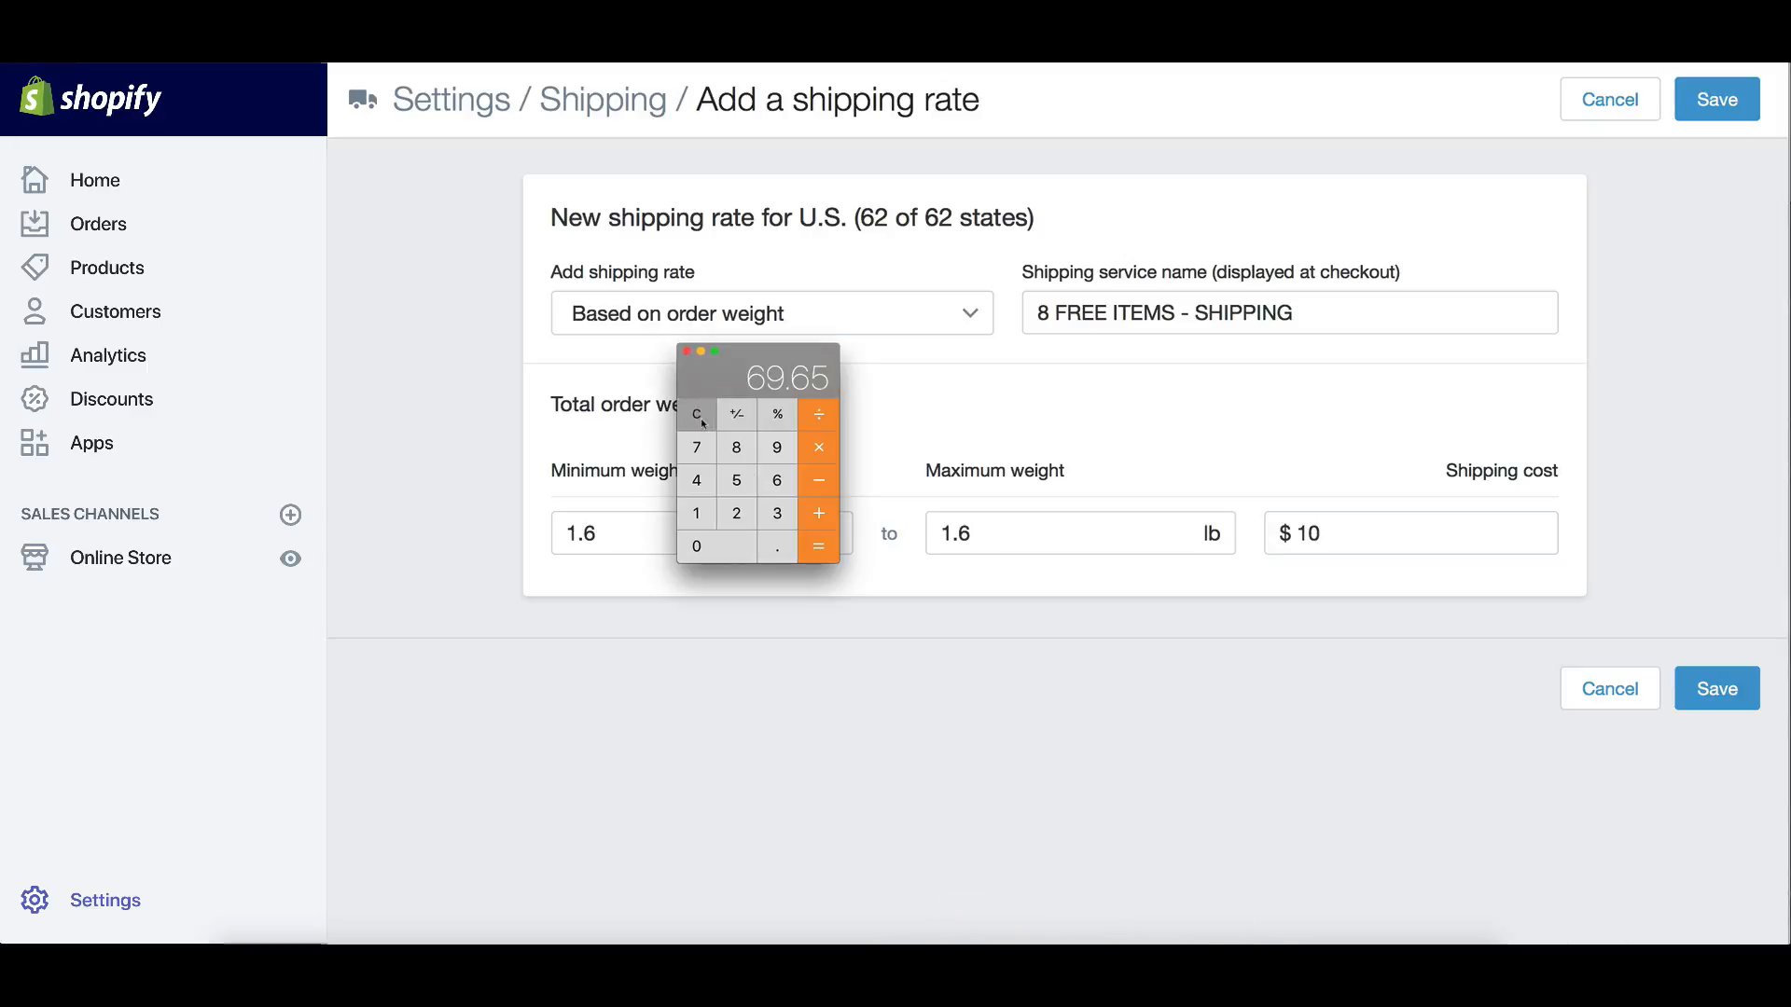
pyautogui.click(736, 447)
pyautogui.click(777, 447)
pyautogui.click(777, 546)
pyautogui.click(776, 448)
pyautogui.click(736, 480)
pyautogui.click(828, 555)
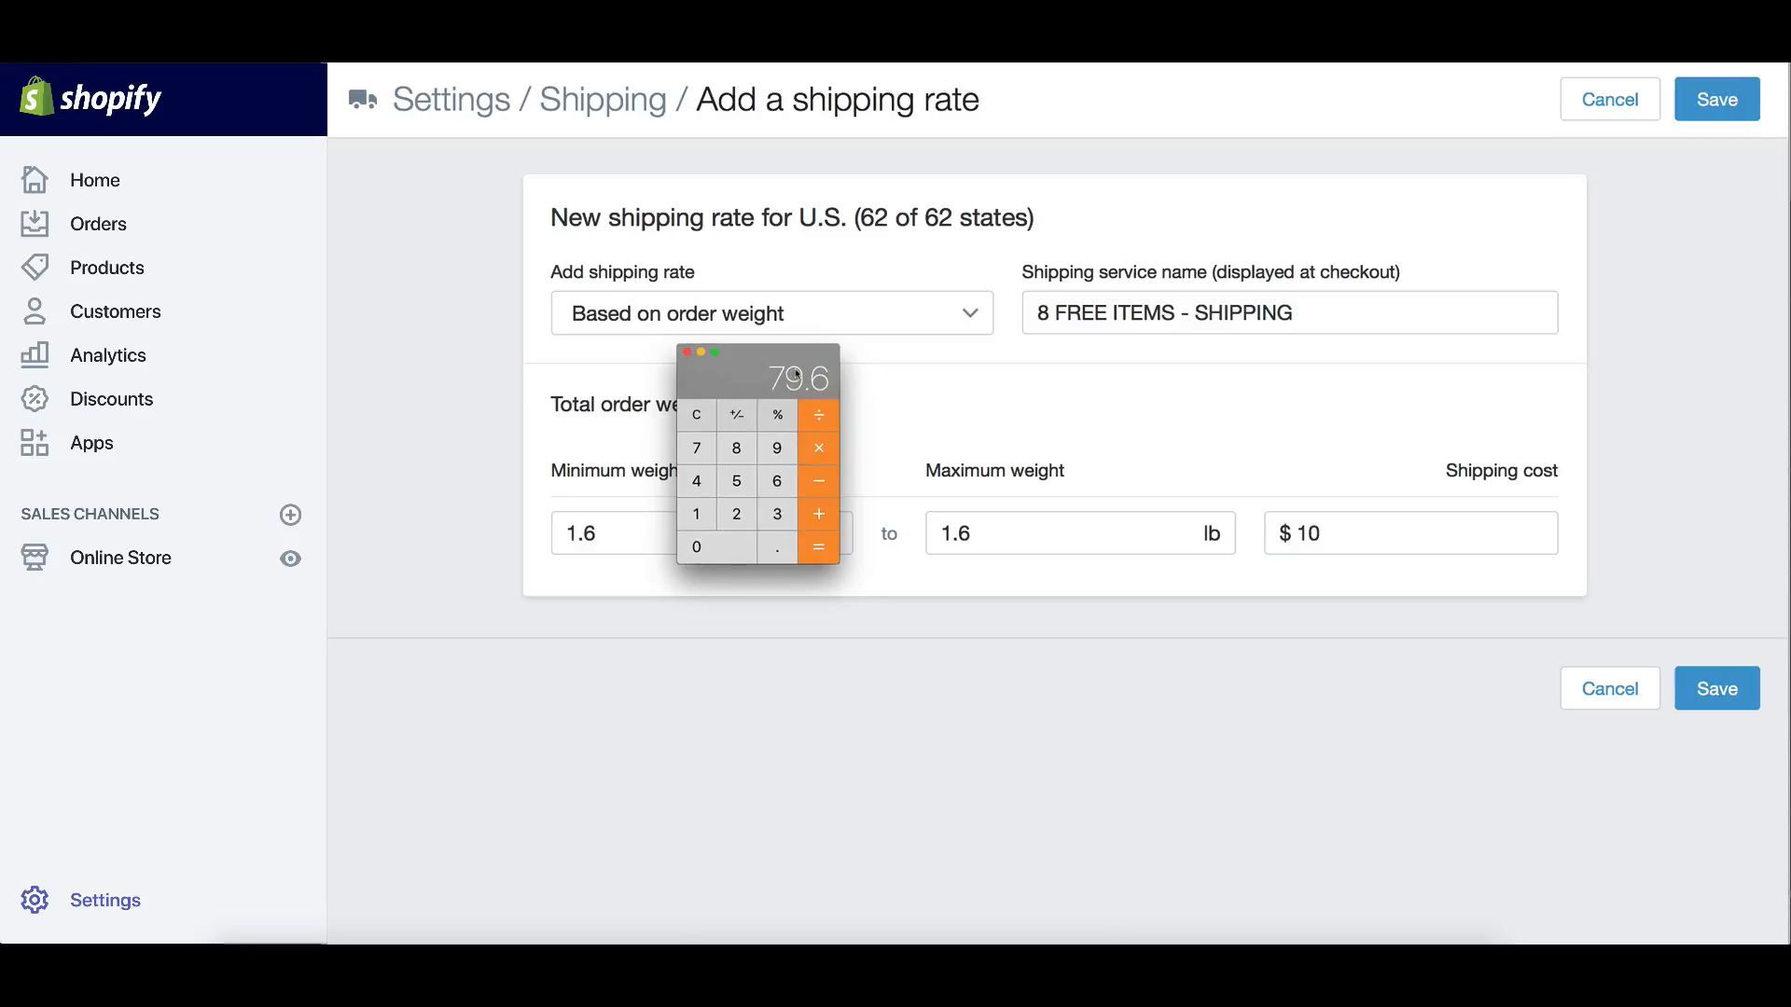
# Set the shipping cost of the eight free items rate to $79.6 and save the rate
pyautogui.doubleClick(1378, 533)
pyautogui.write('79.6')
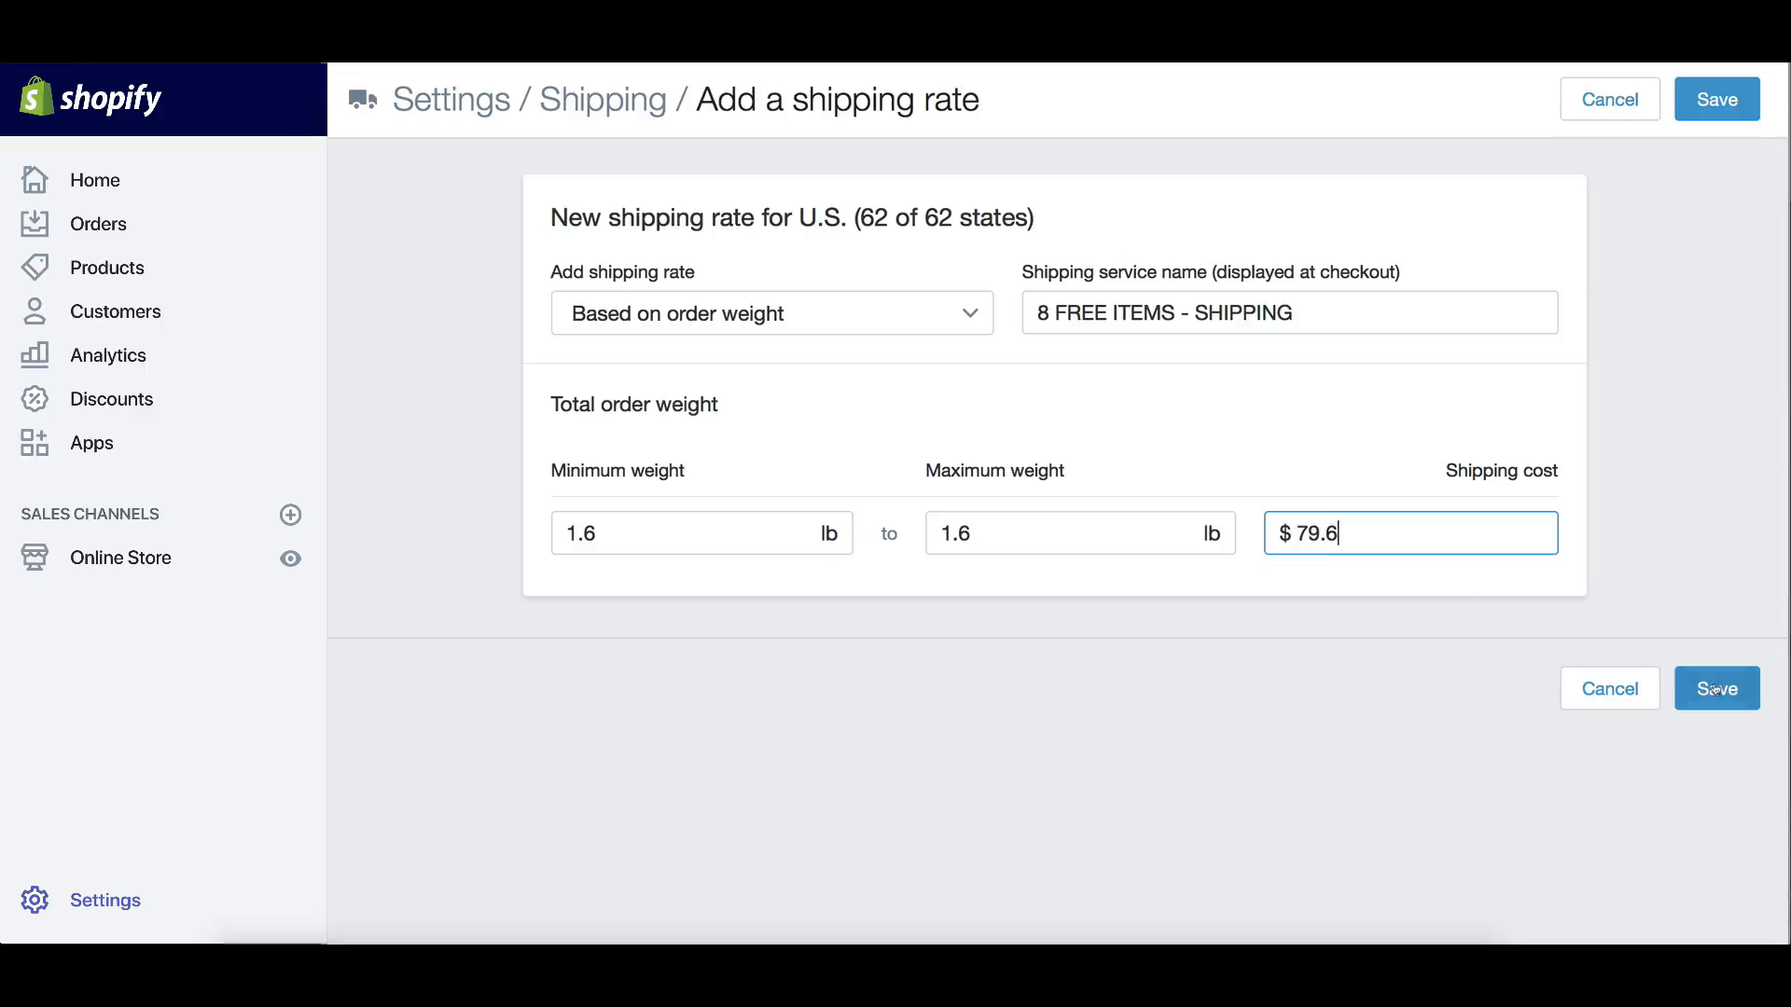
pyautogui.click(1717, 689)
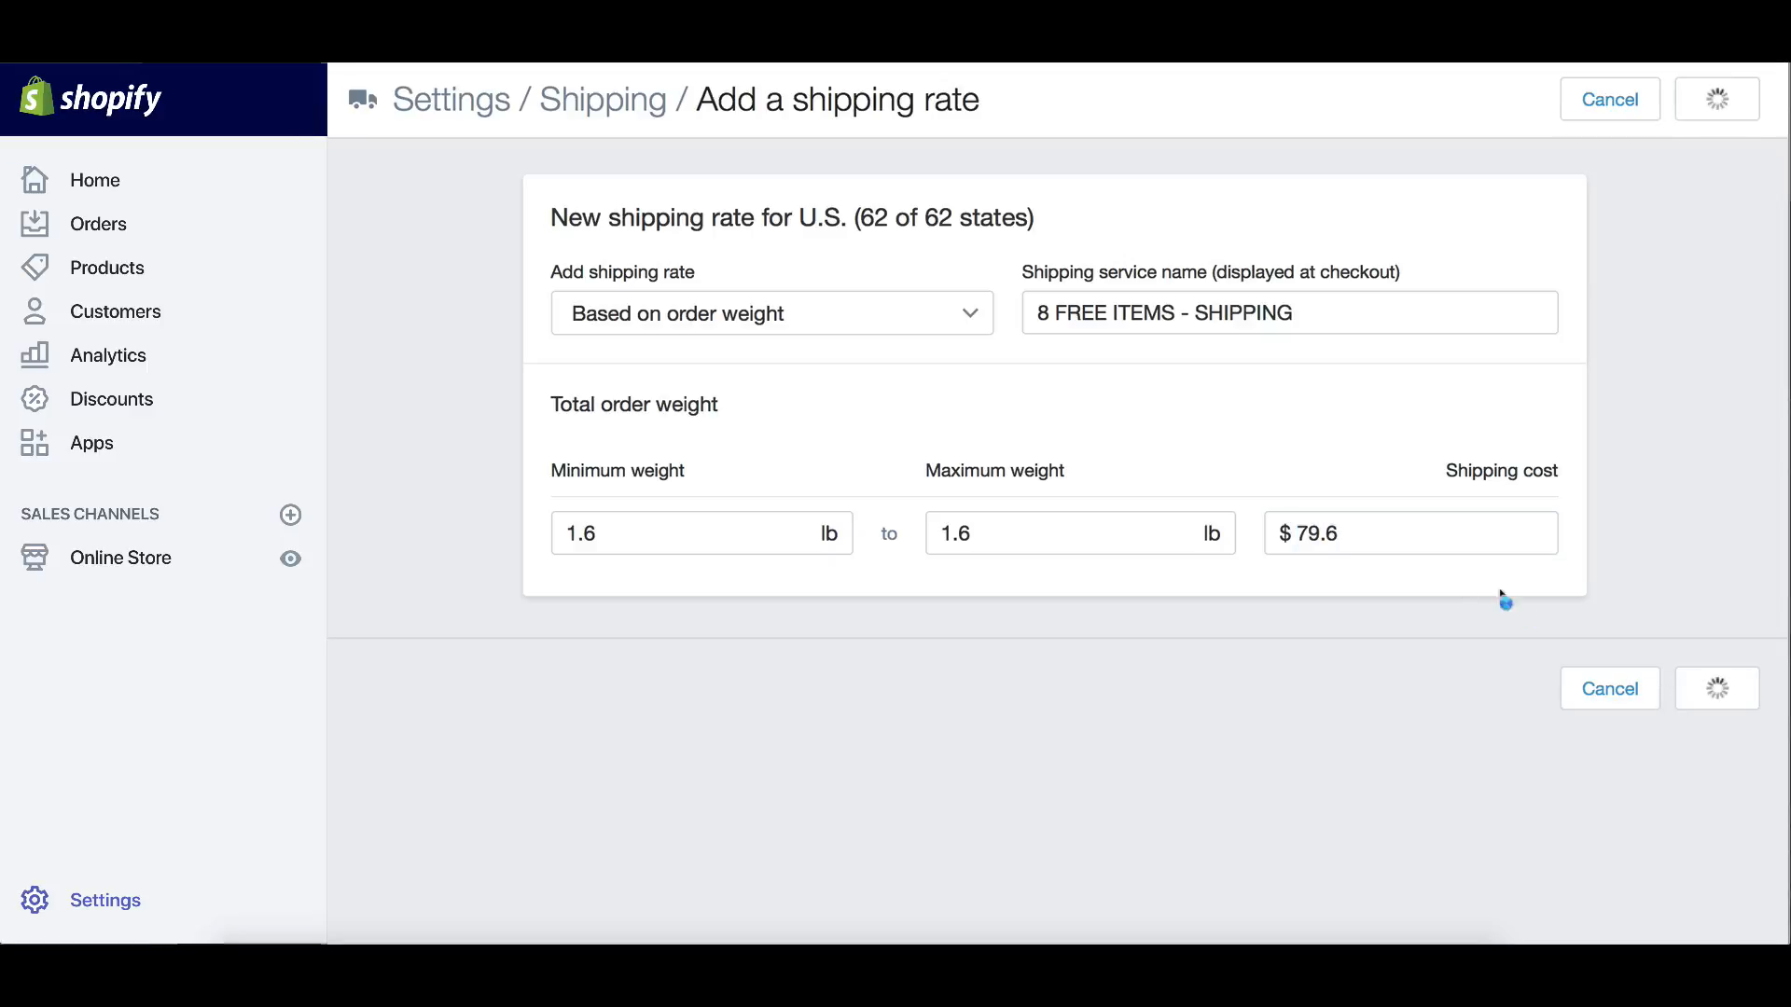
# Review the complete list of U.S. free item rates, from one item up to eight items, with their weights and costs
pyautogui.scroll(-15, 1490, 588)
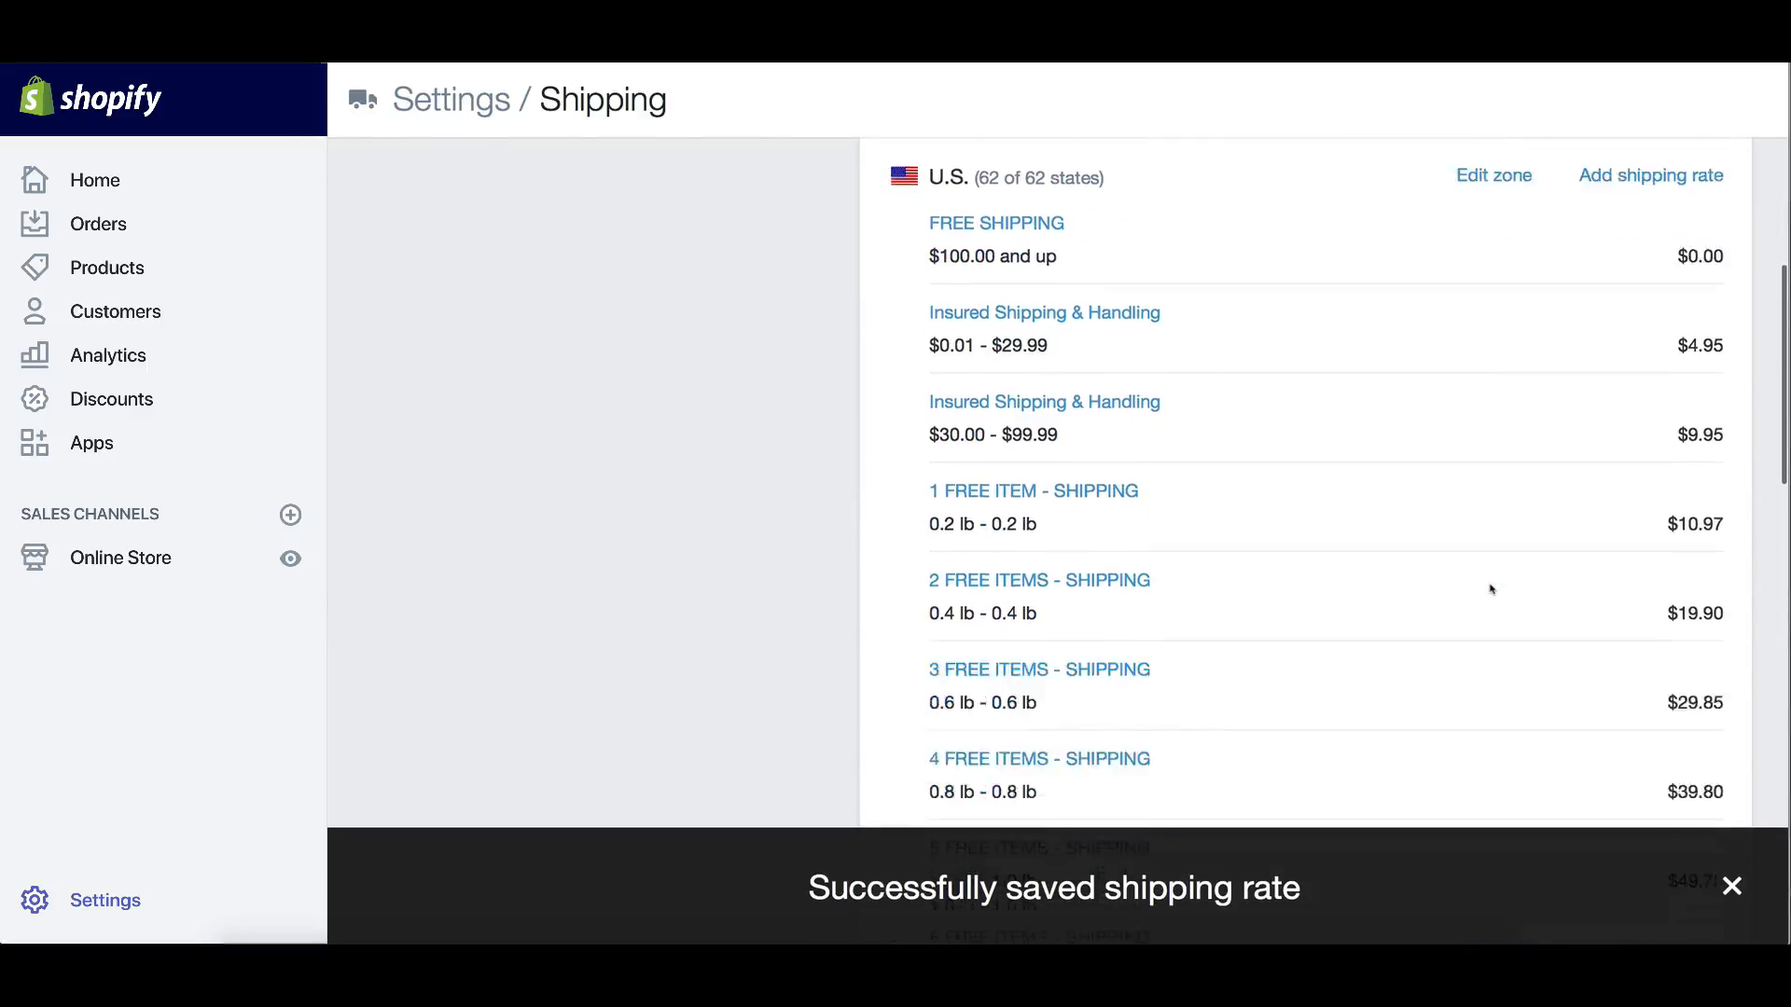
pyautogui.scroll(3, 1490, 589)
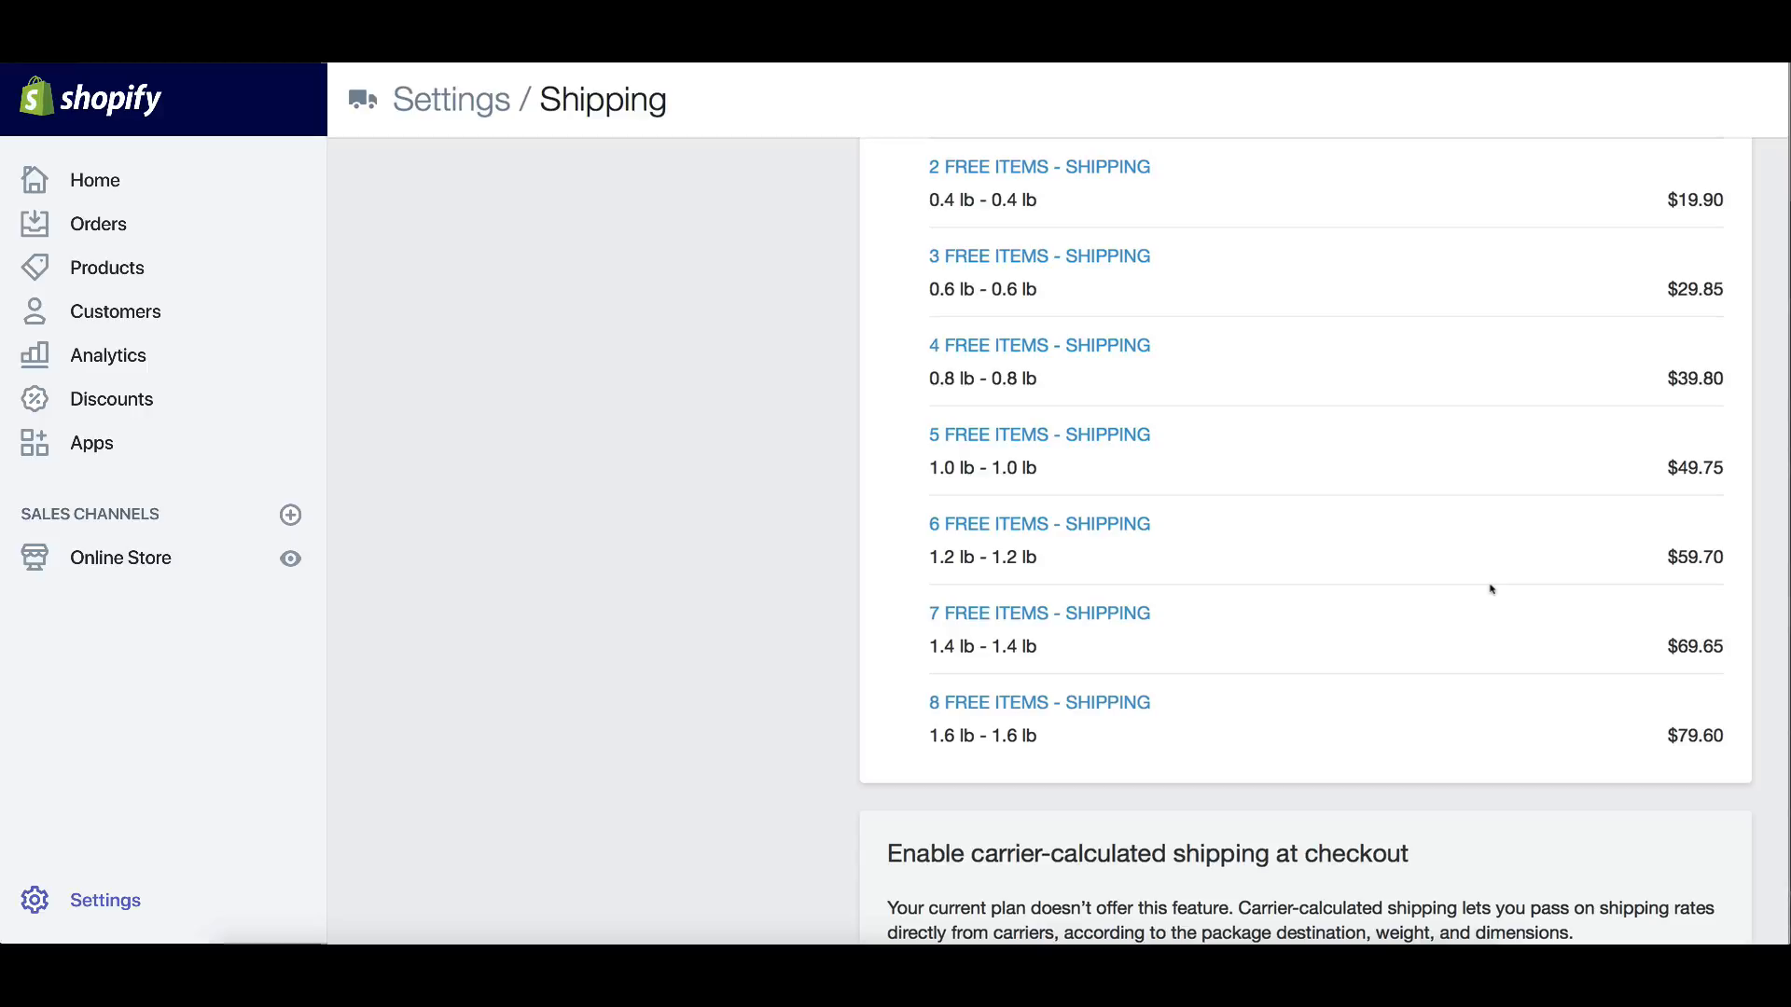
pyautogui.scroll(3, 1490, 589)
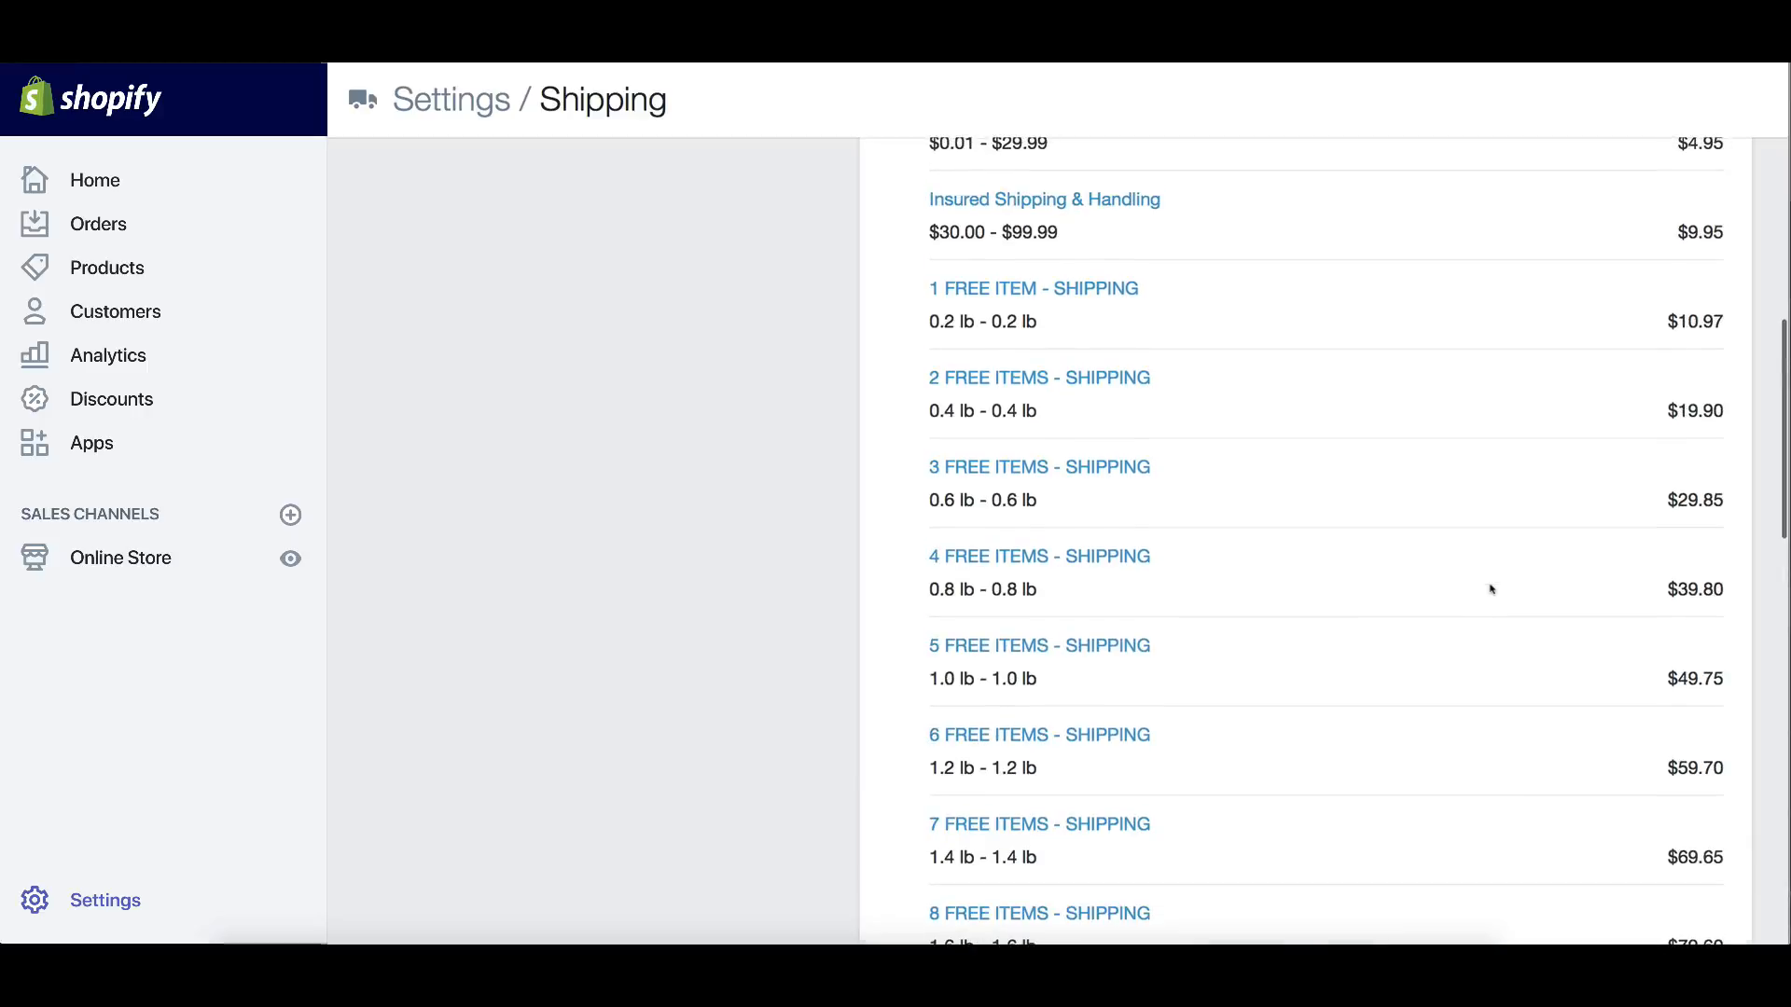
pyautogui.scroll(-1, 1490, 589)
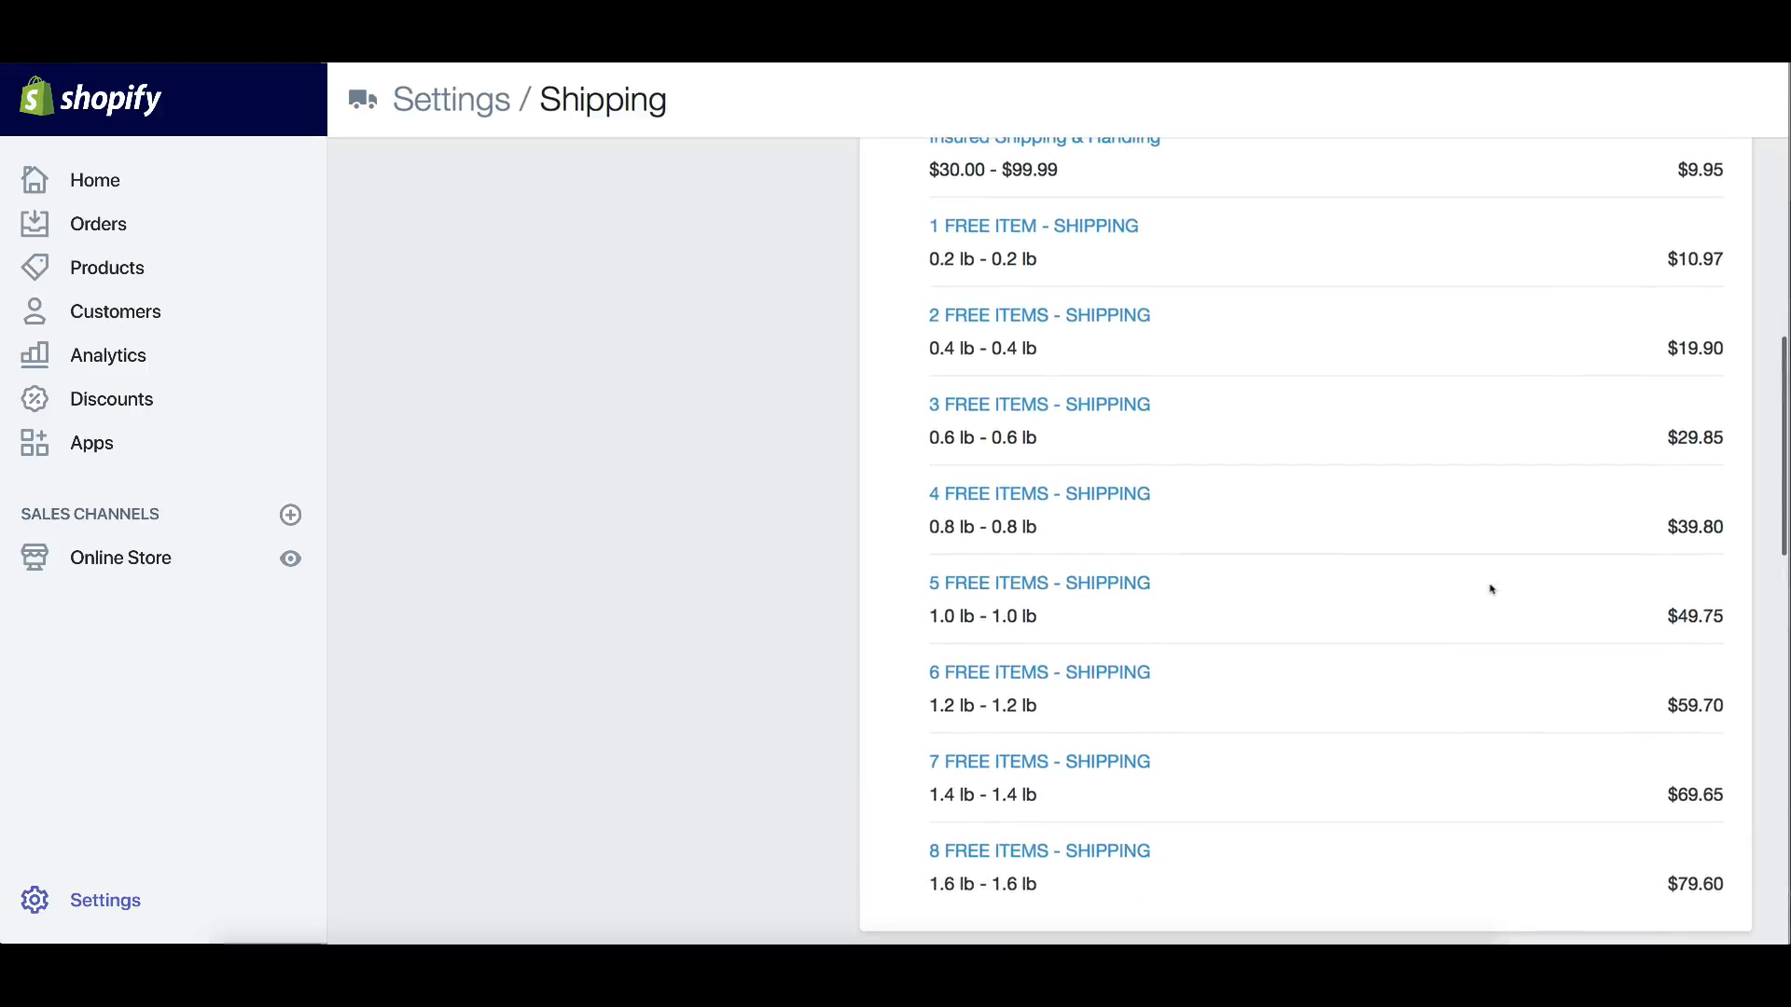
pyautogui.scroll(1, 1490, 588)
pyautogui.scroll(-1, 1491, 589)
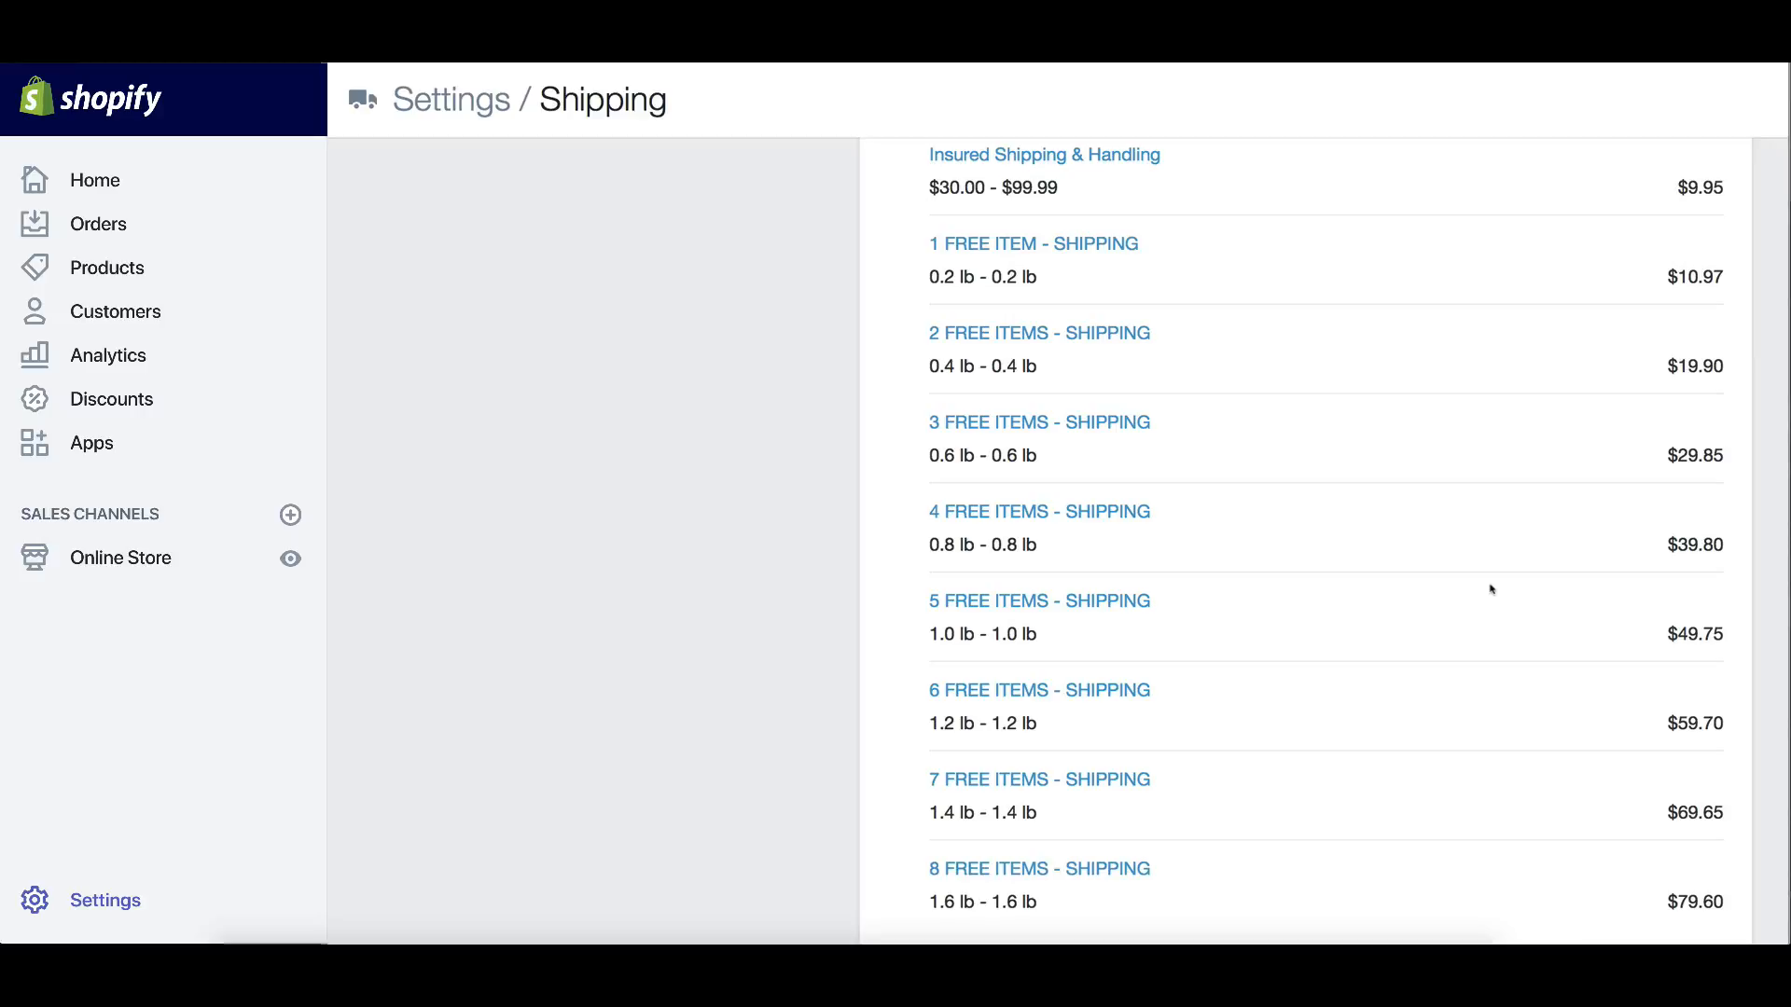
pyautogui.scroll(4, 1490, 588)
pyautogui.scroll(-2, 1491, 588)
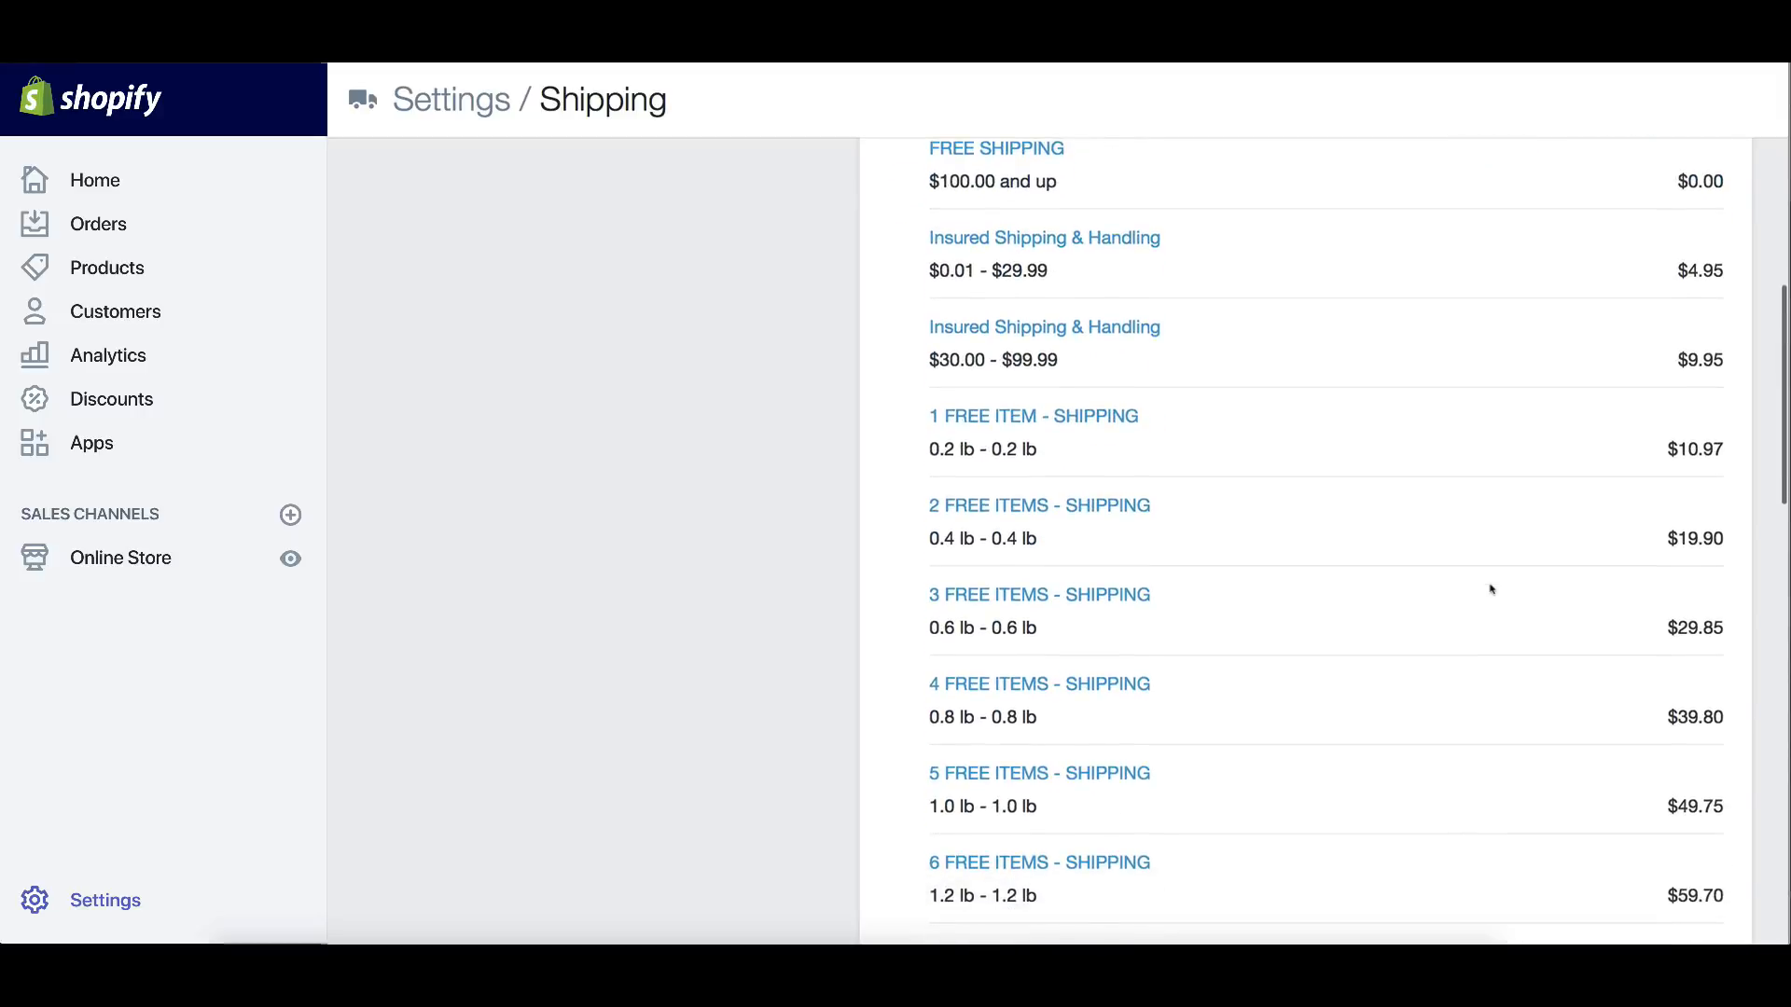
pyautogui.scroll(-3, 1055, 376)
pyautogui.scroll(1, 1054, 376)
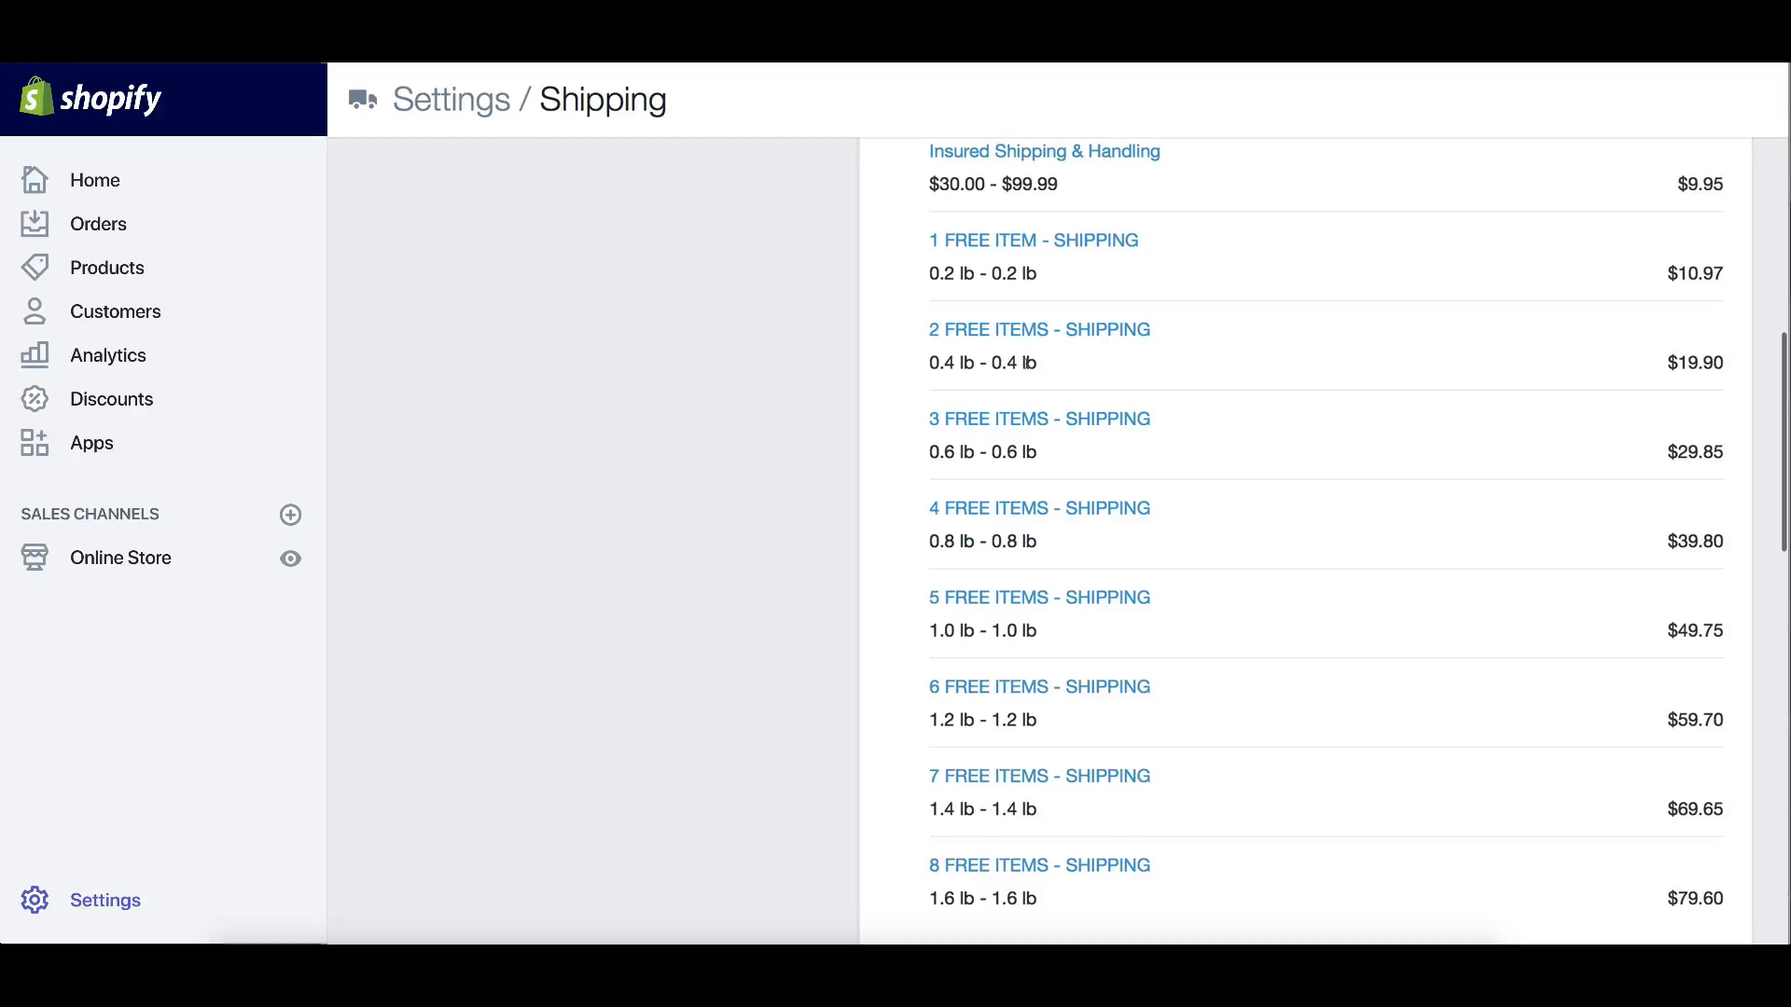
pyautogui.scroll(-1, 1026, 364)
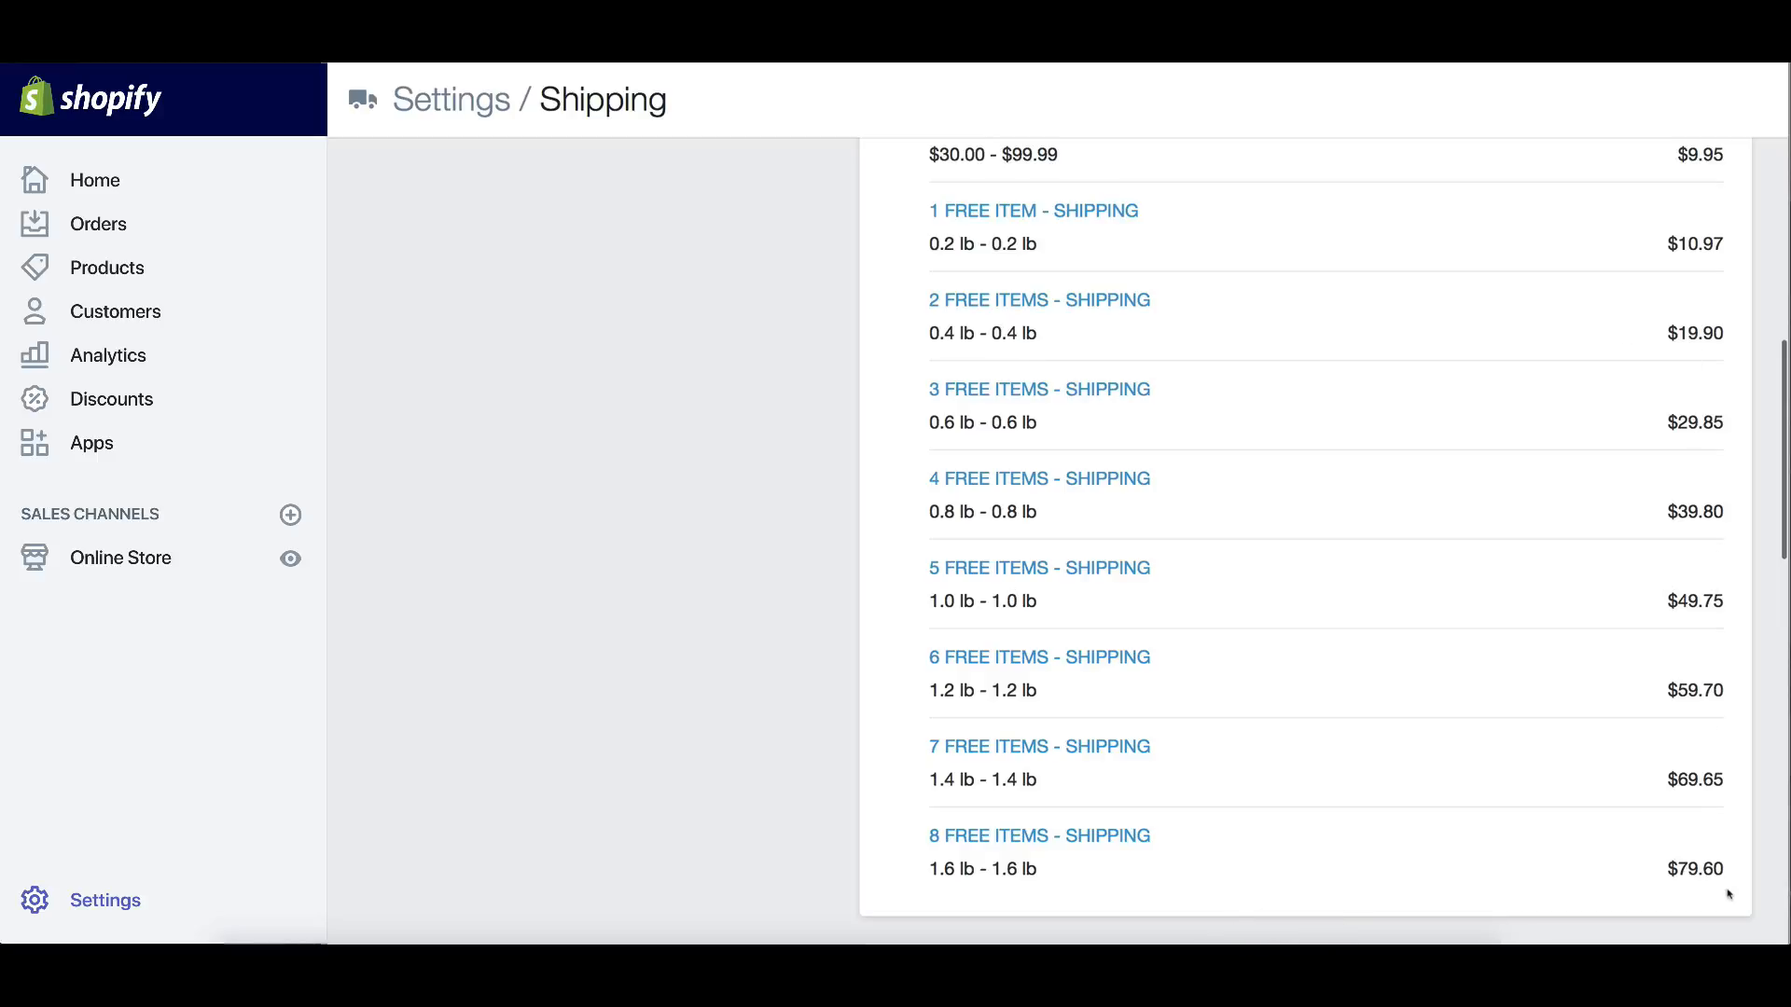
pyautogui.scroll(2, 1340, 580)
pyautogui.scroll(-3, 1340, 579)
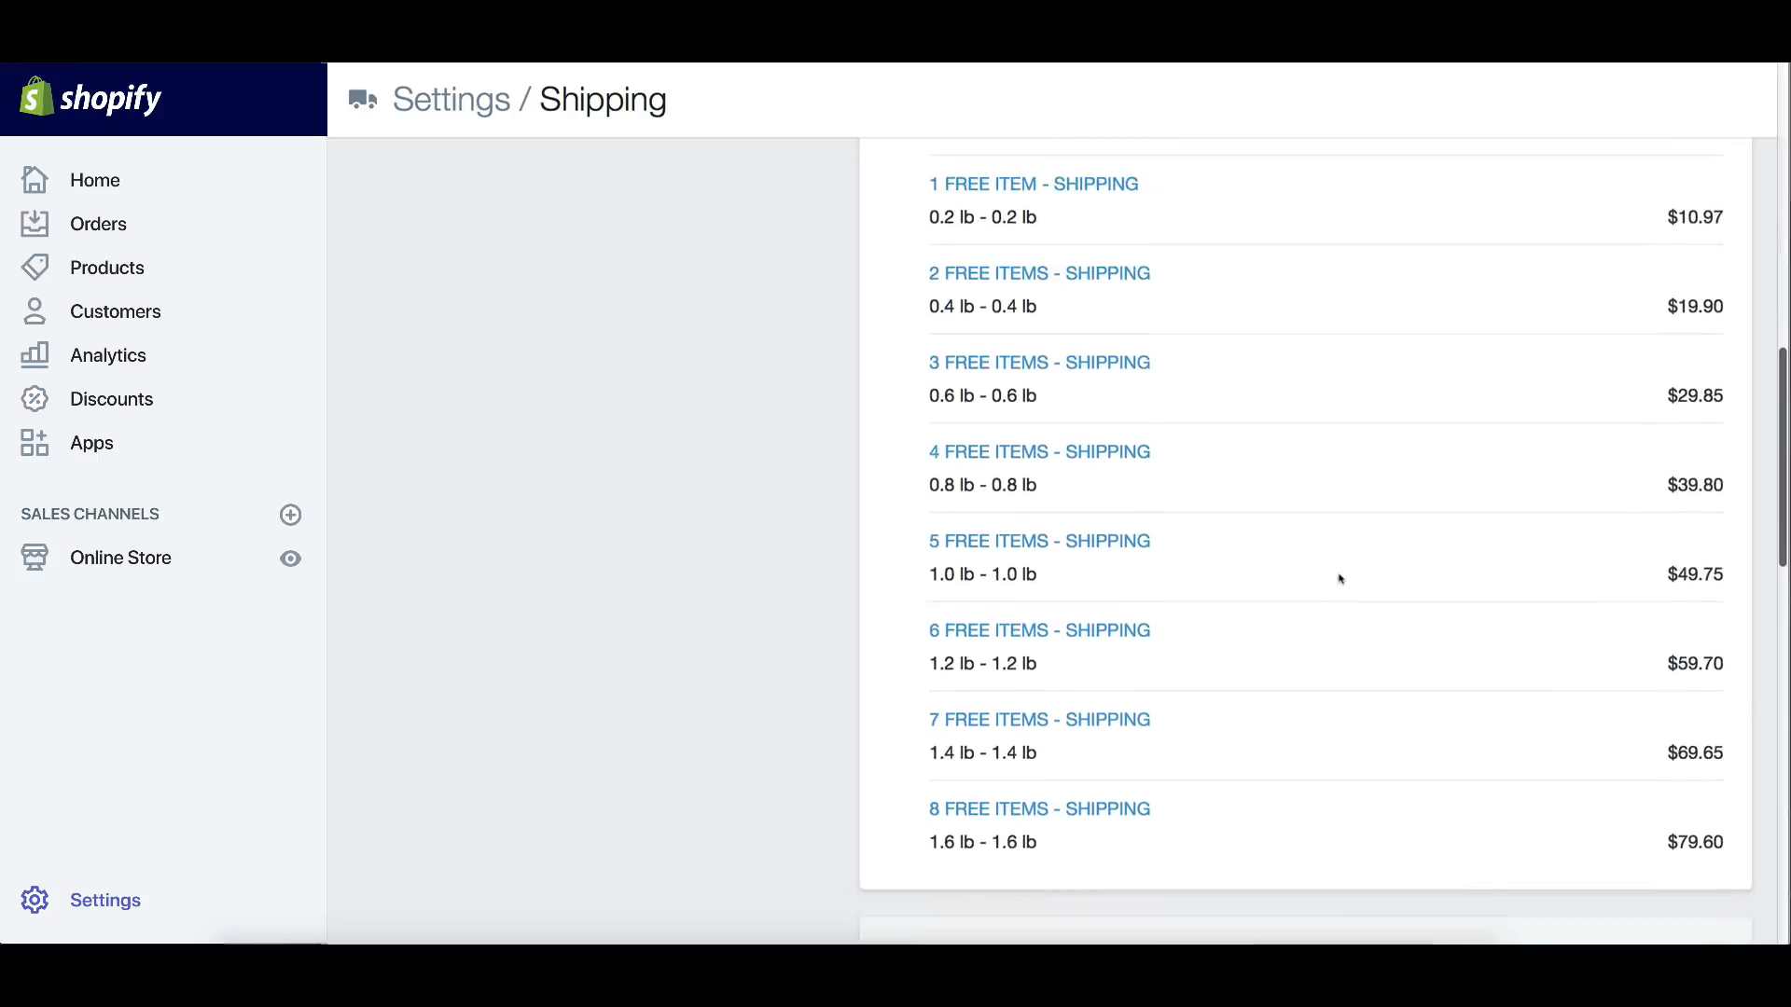
pyautogui.scroll(5, 1350, 602)
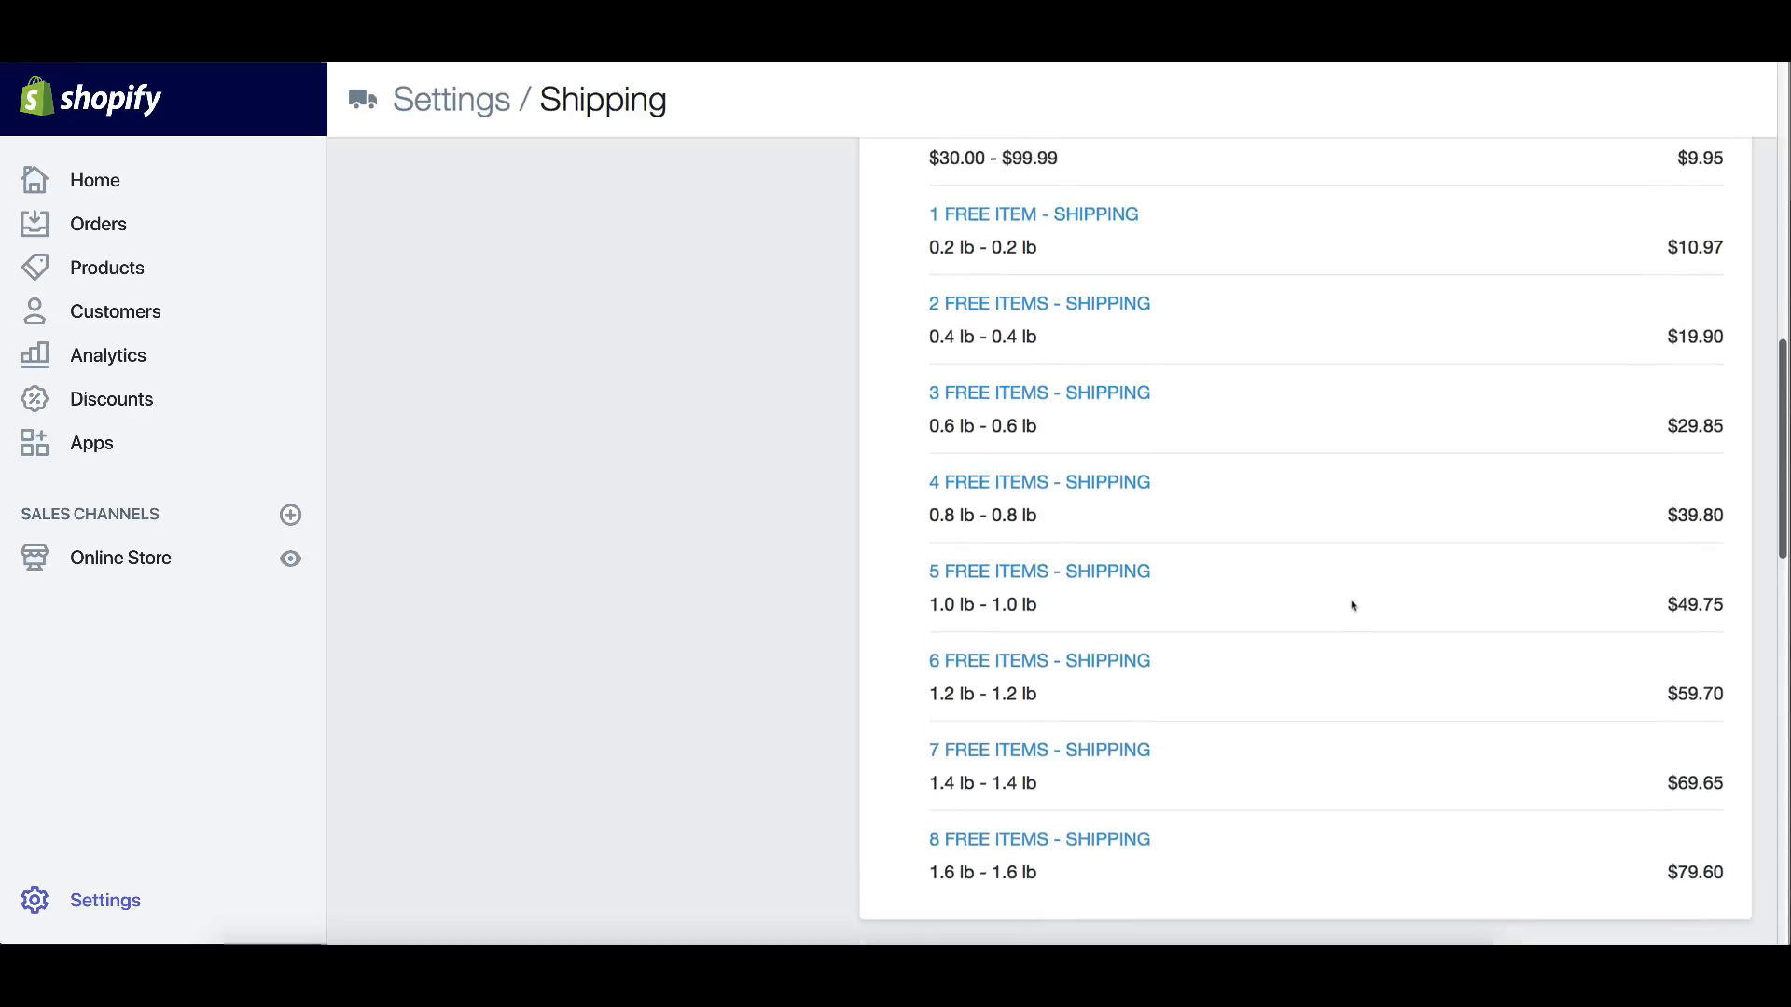
# Examine the three price-based U.S. rates, FREE SHIPPING and both Insured Shipping & Handling entries, by highlighting them
pyautogui.moveTo(919, 350); pyautogui.dragTo(1187, 500)
pyautogui.click(650, 432)
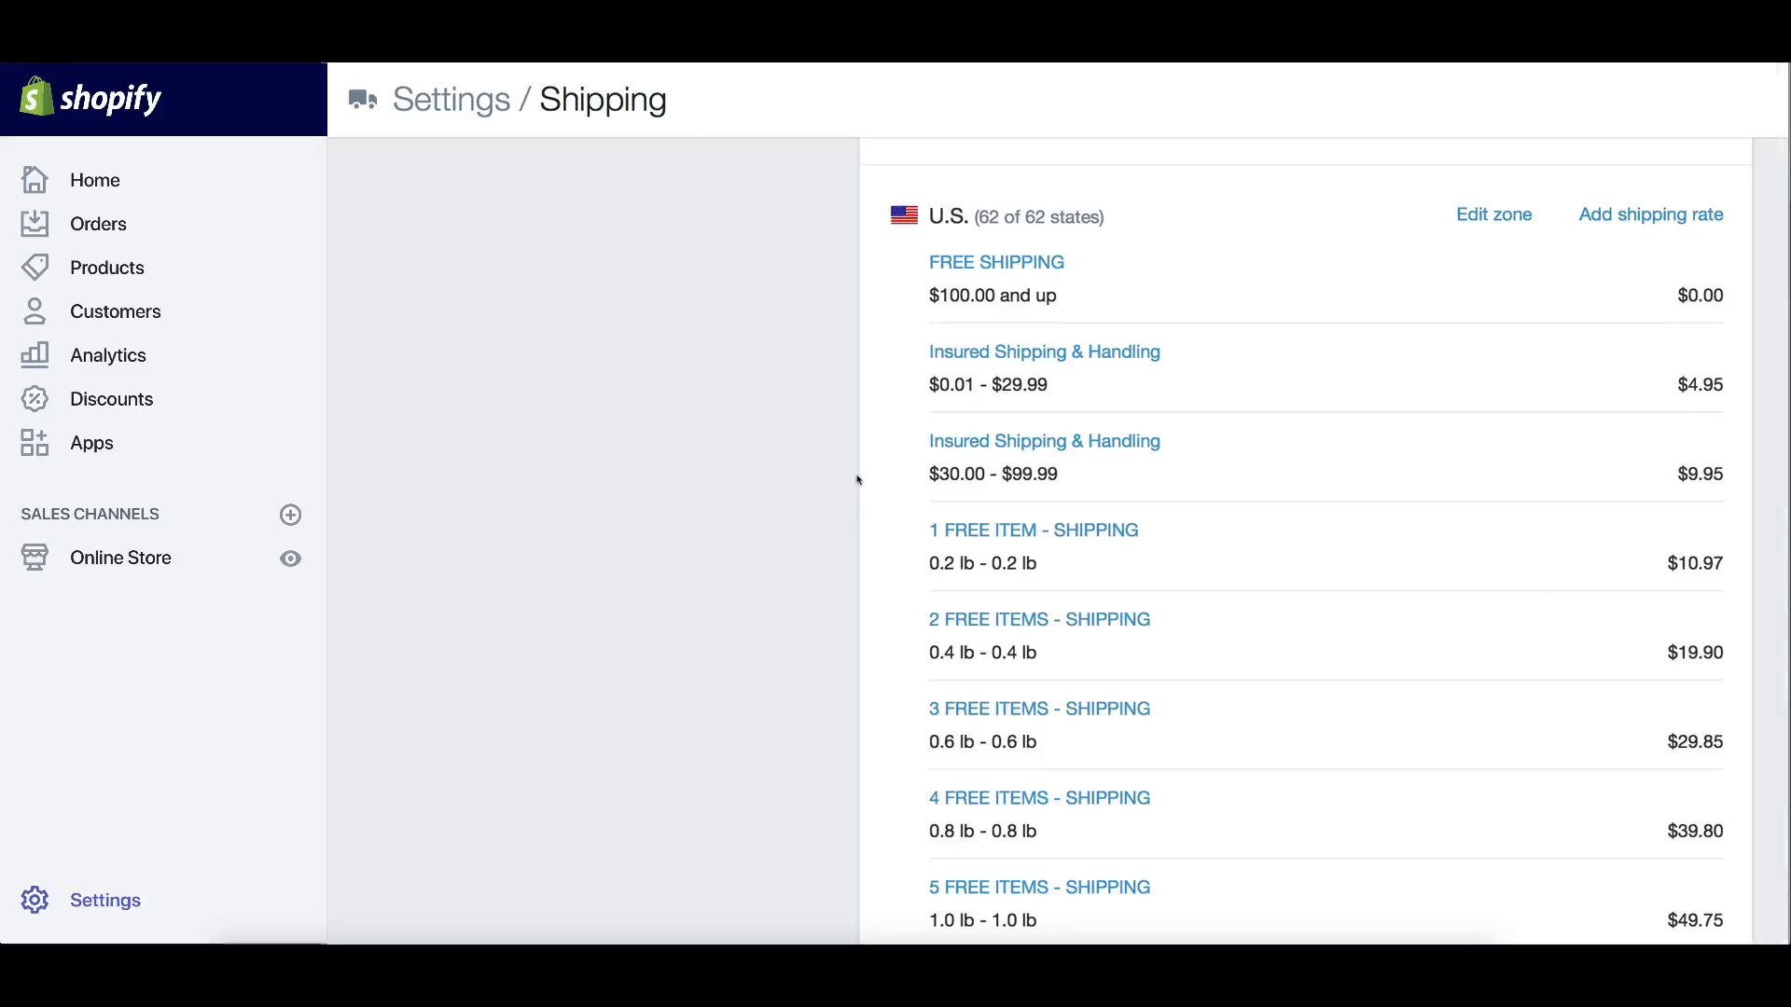
pyautogui.moveTo(921, 260); pyautogui.dragTo(1157, 478)
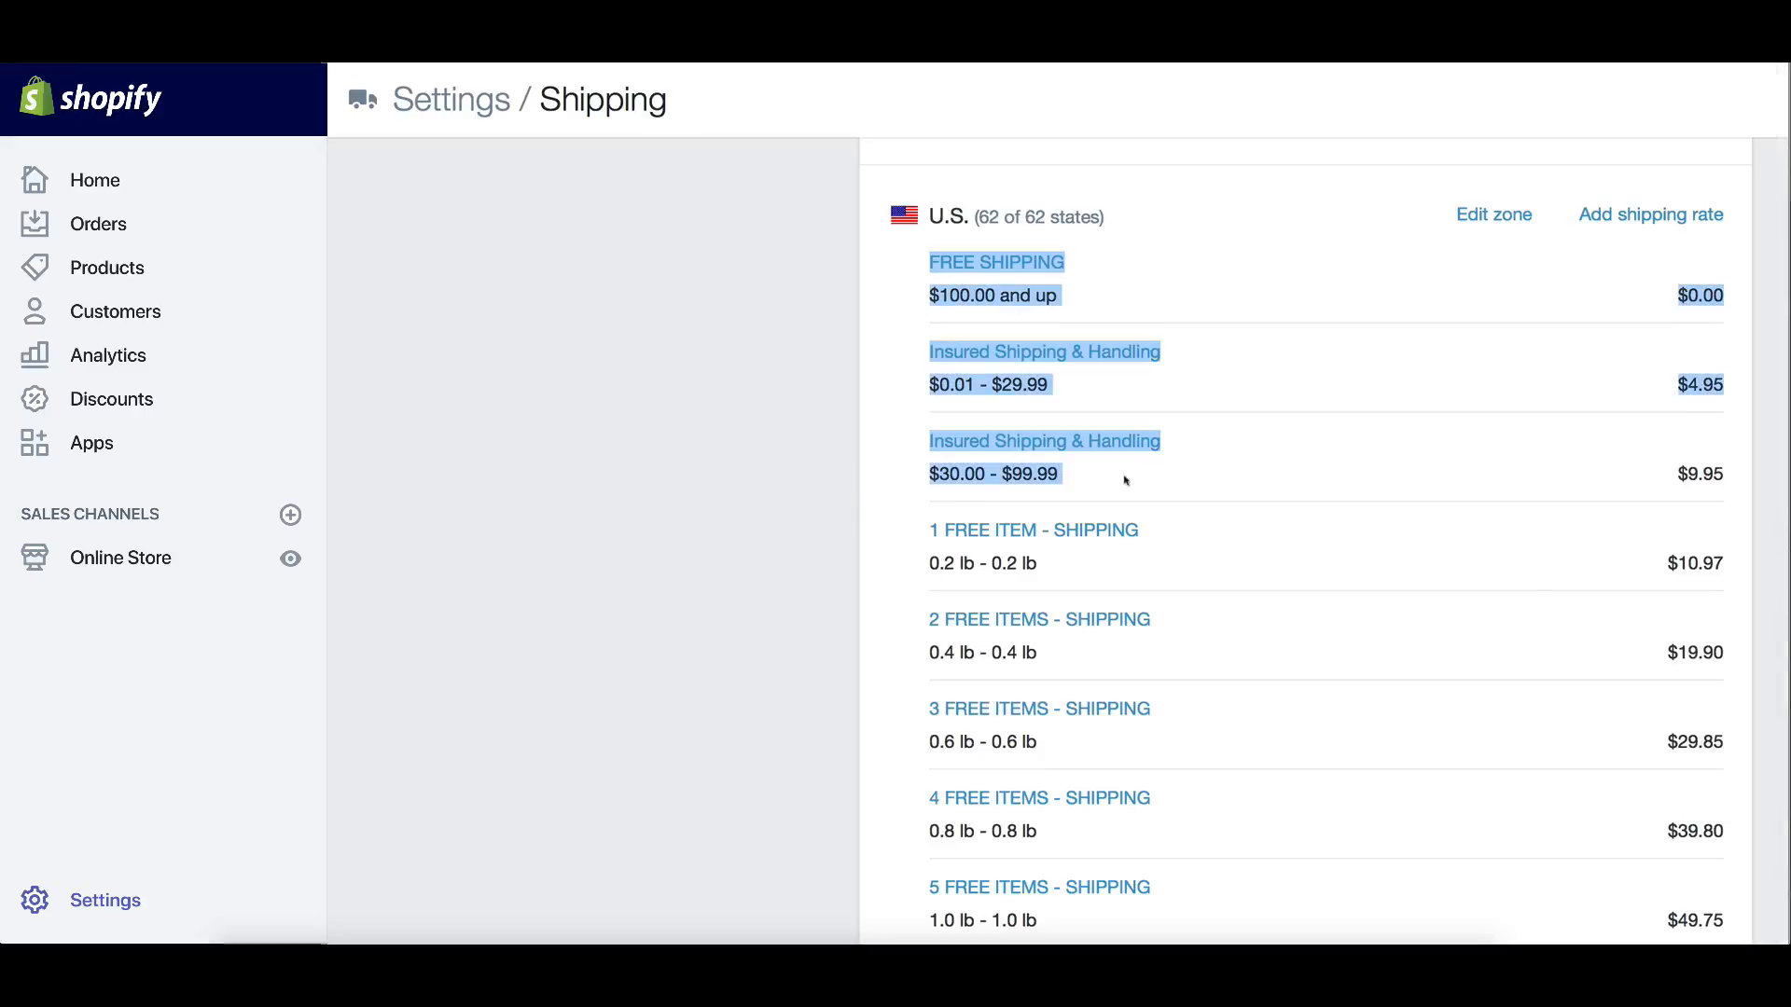
pyautogui.click(842, 448)
pyautogui.moveTo(890, 259); pyautogui.dragTo(1127, 472)
pyautogui.click(792, 451)
pyautogui.scroll(-3, 872, 427)
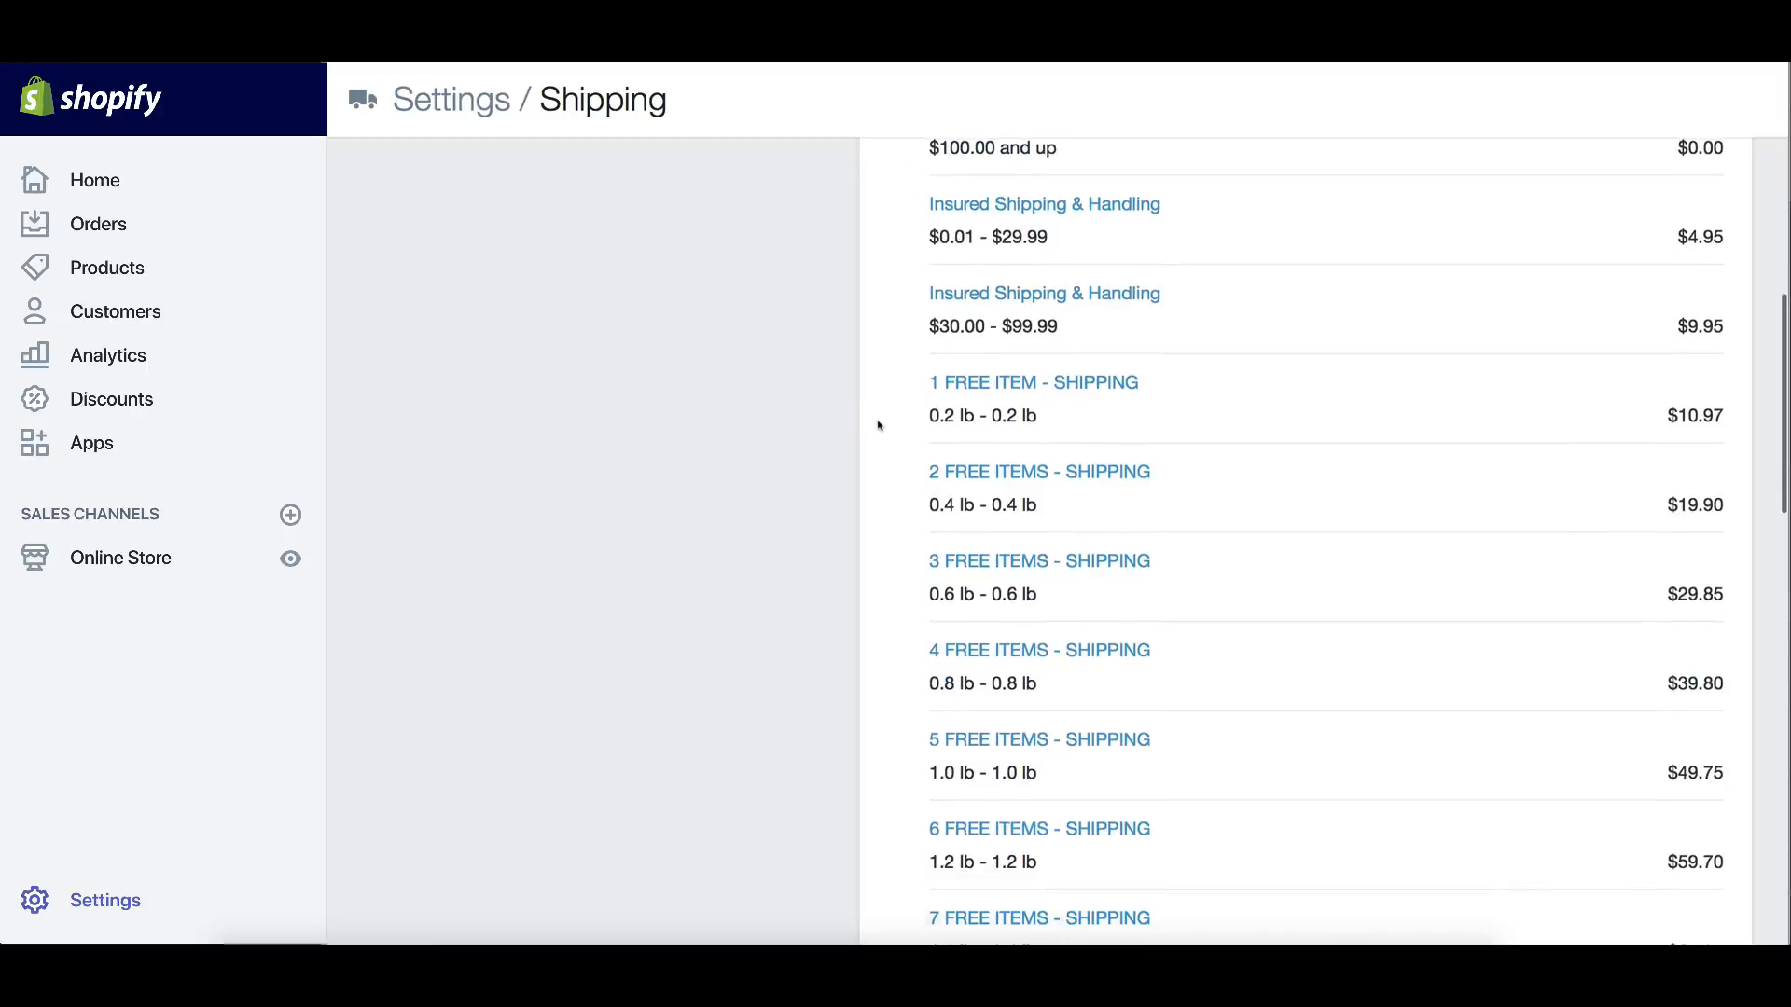
pyautogui.scroll(1, 877, 425)
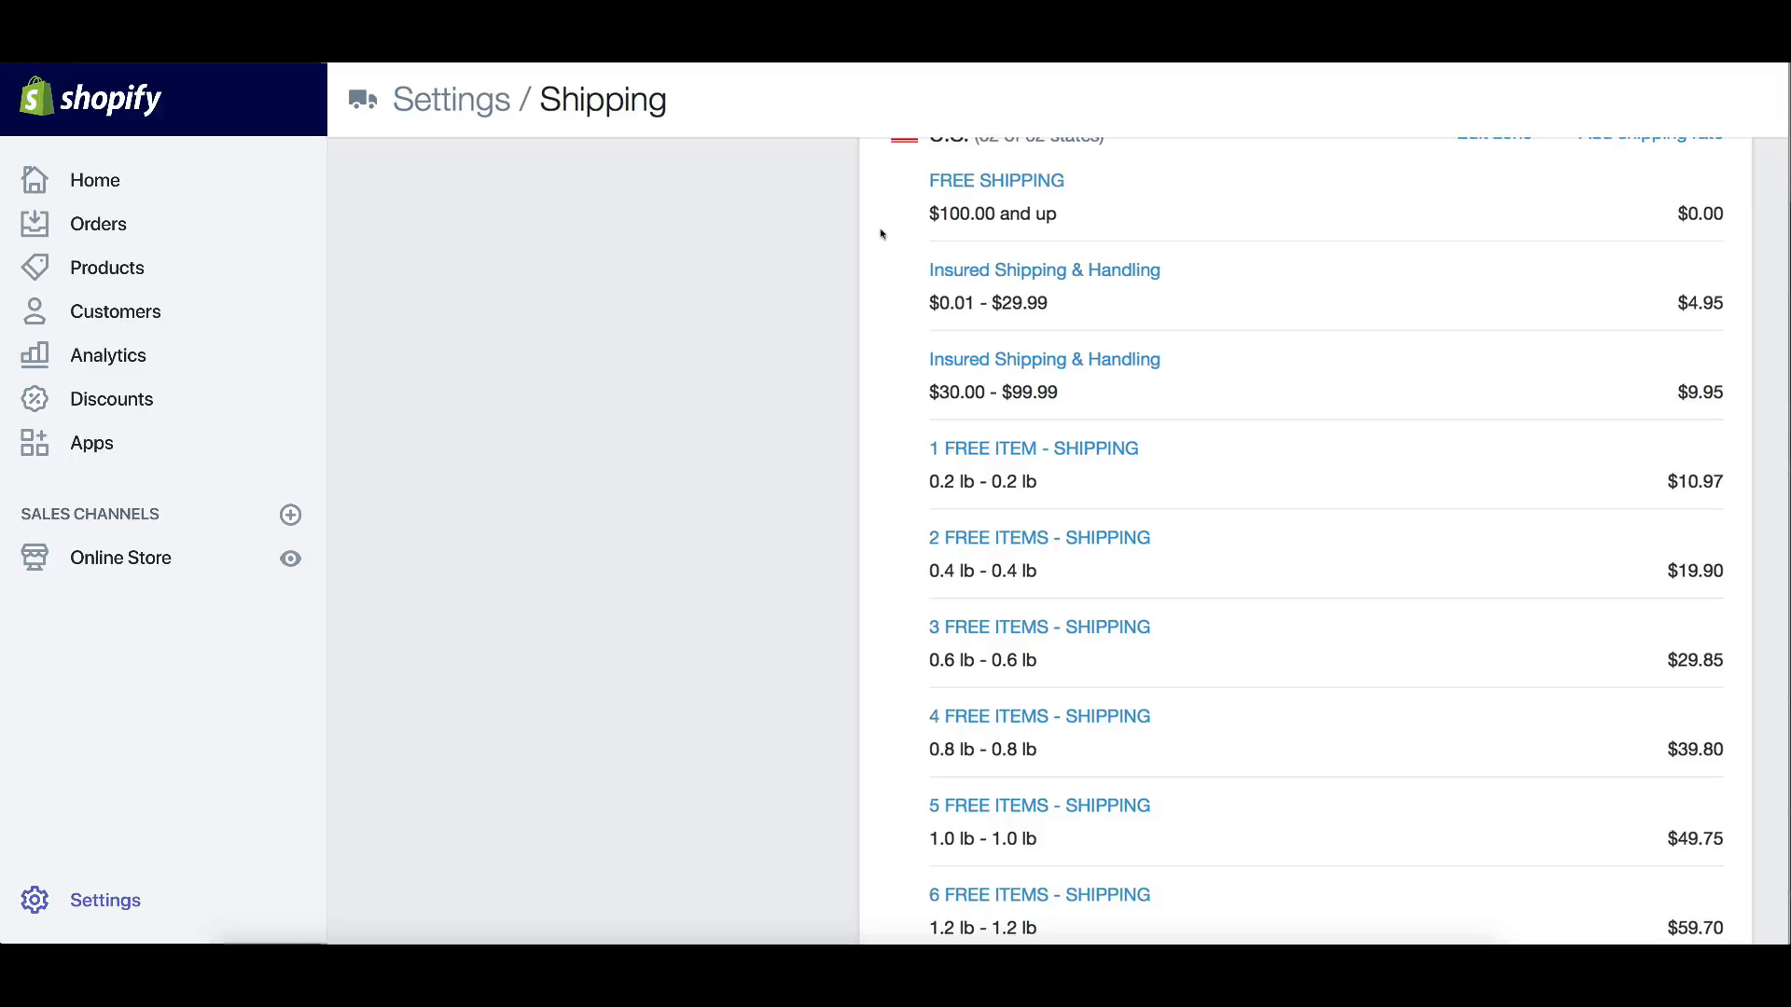
# Check the free item rates against the price-based rates, highlighting the weight range of the seven free items rate
pyautogui.scroll(-3, 882, 234)
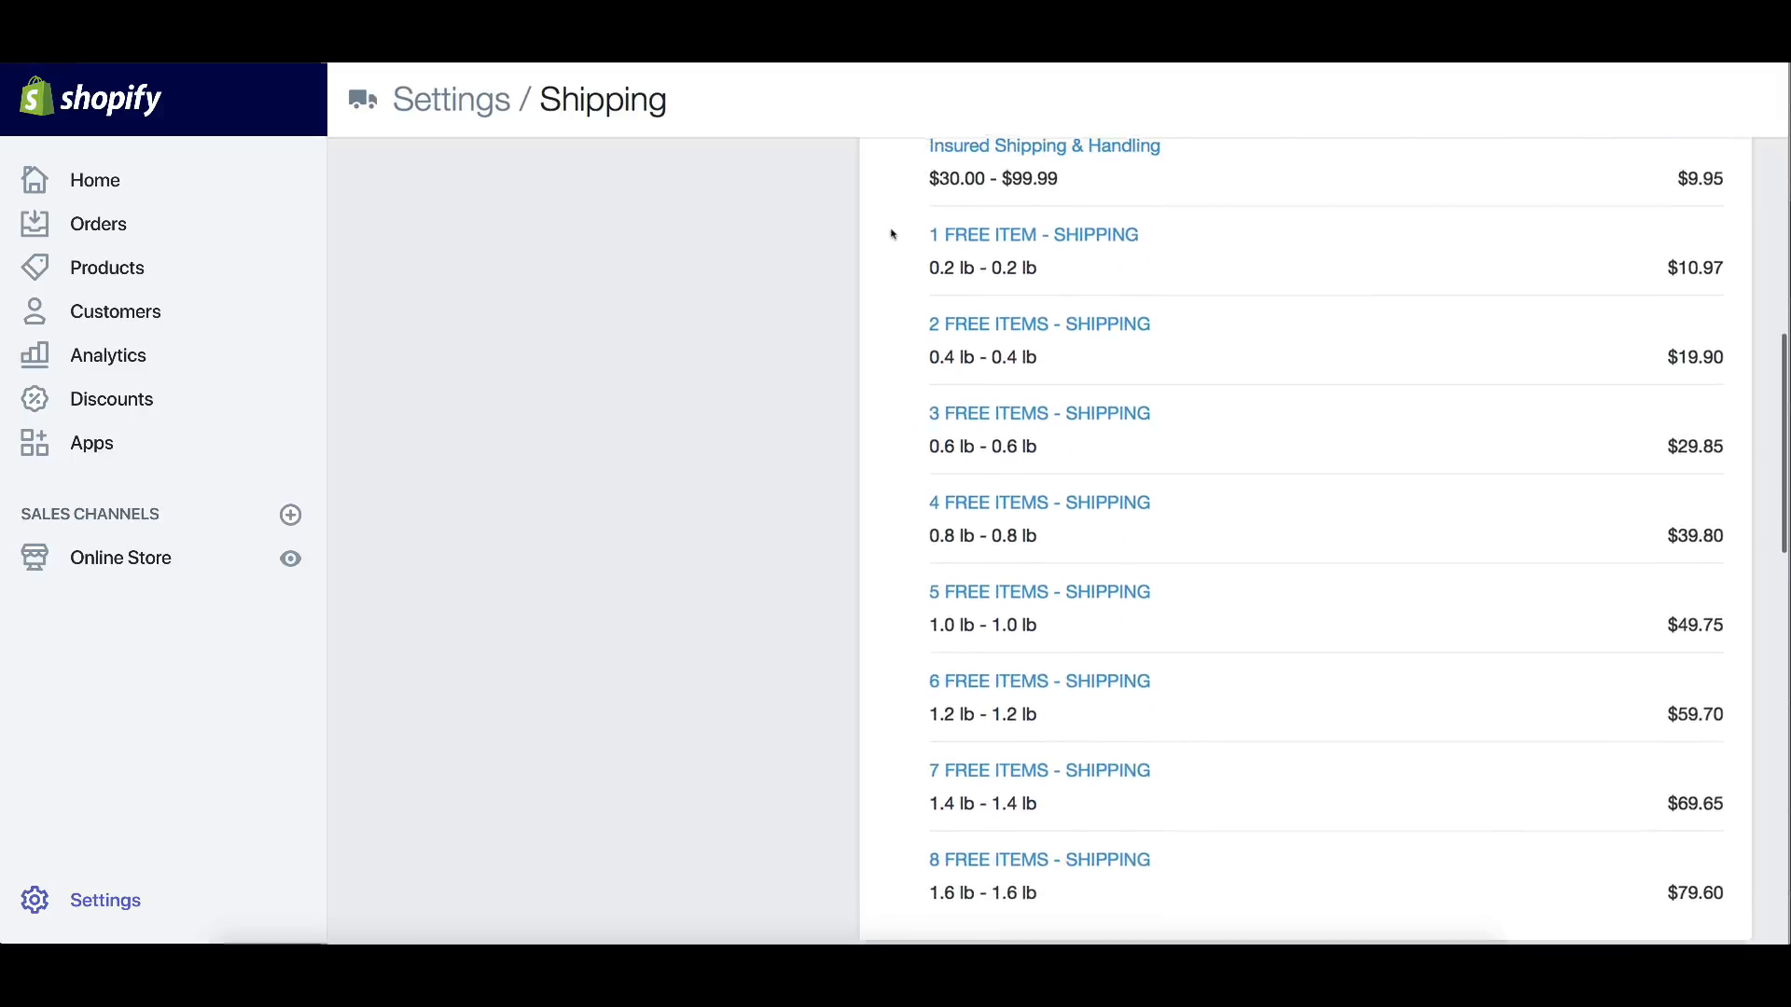
pyautogui.scroll(1, 892, 234)
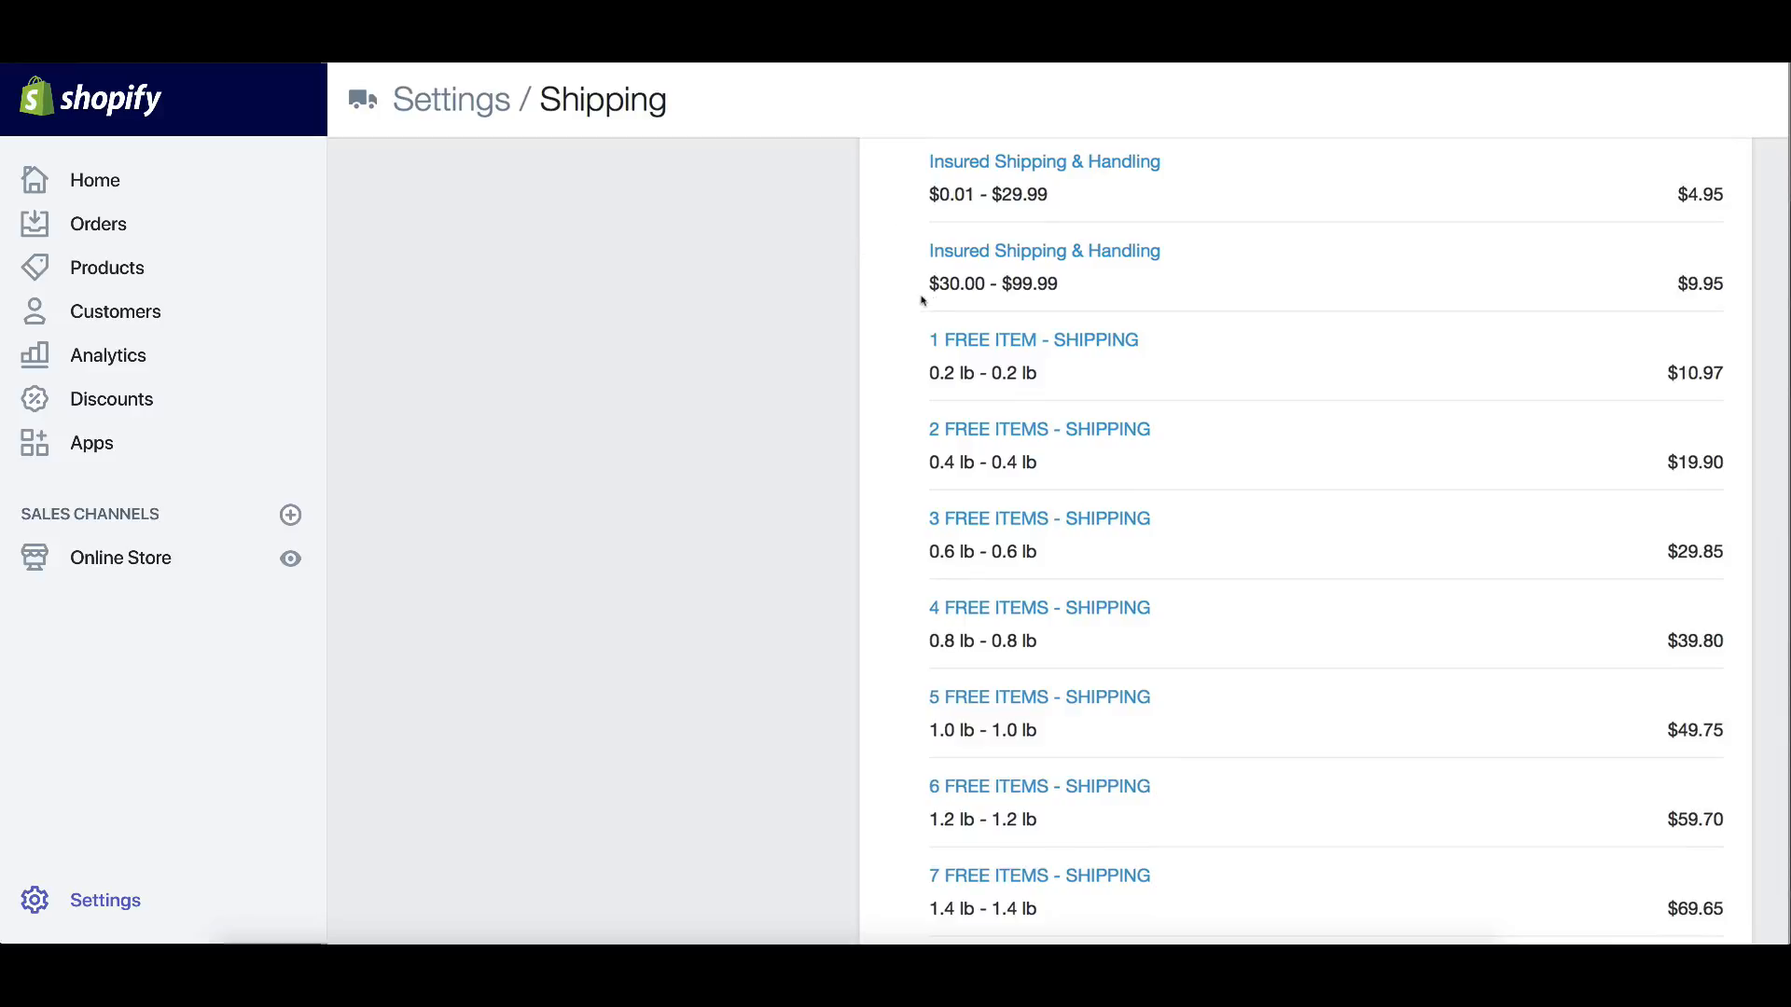
pyautogui.scroll(-2, 1035, 428)
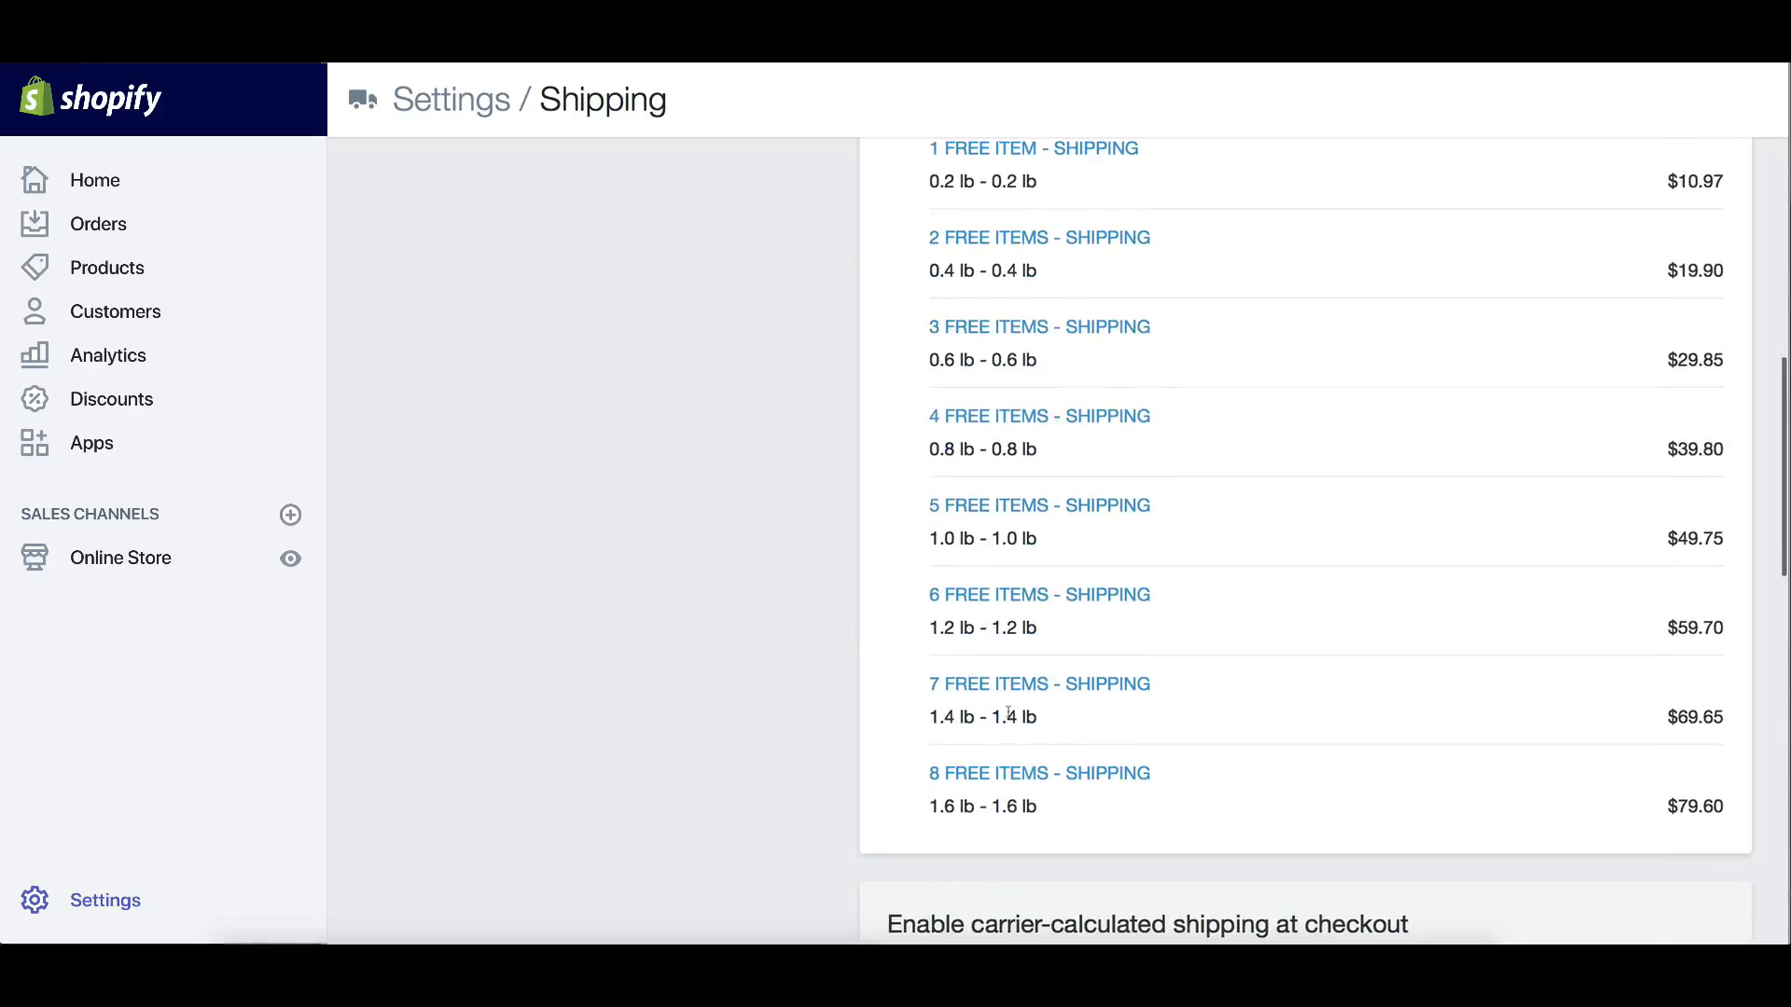
pyautogui.moveTo(932, 719); pyautogui.dragTo(843, 635)
pyautogui.click(864, 627)
pyautogui.scroll(3, 864, 628)
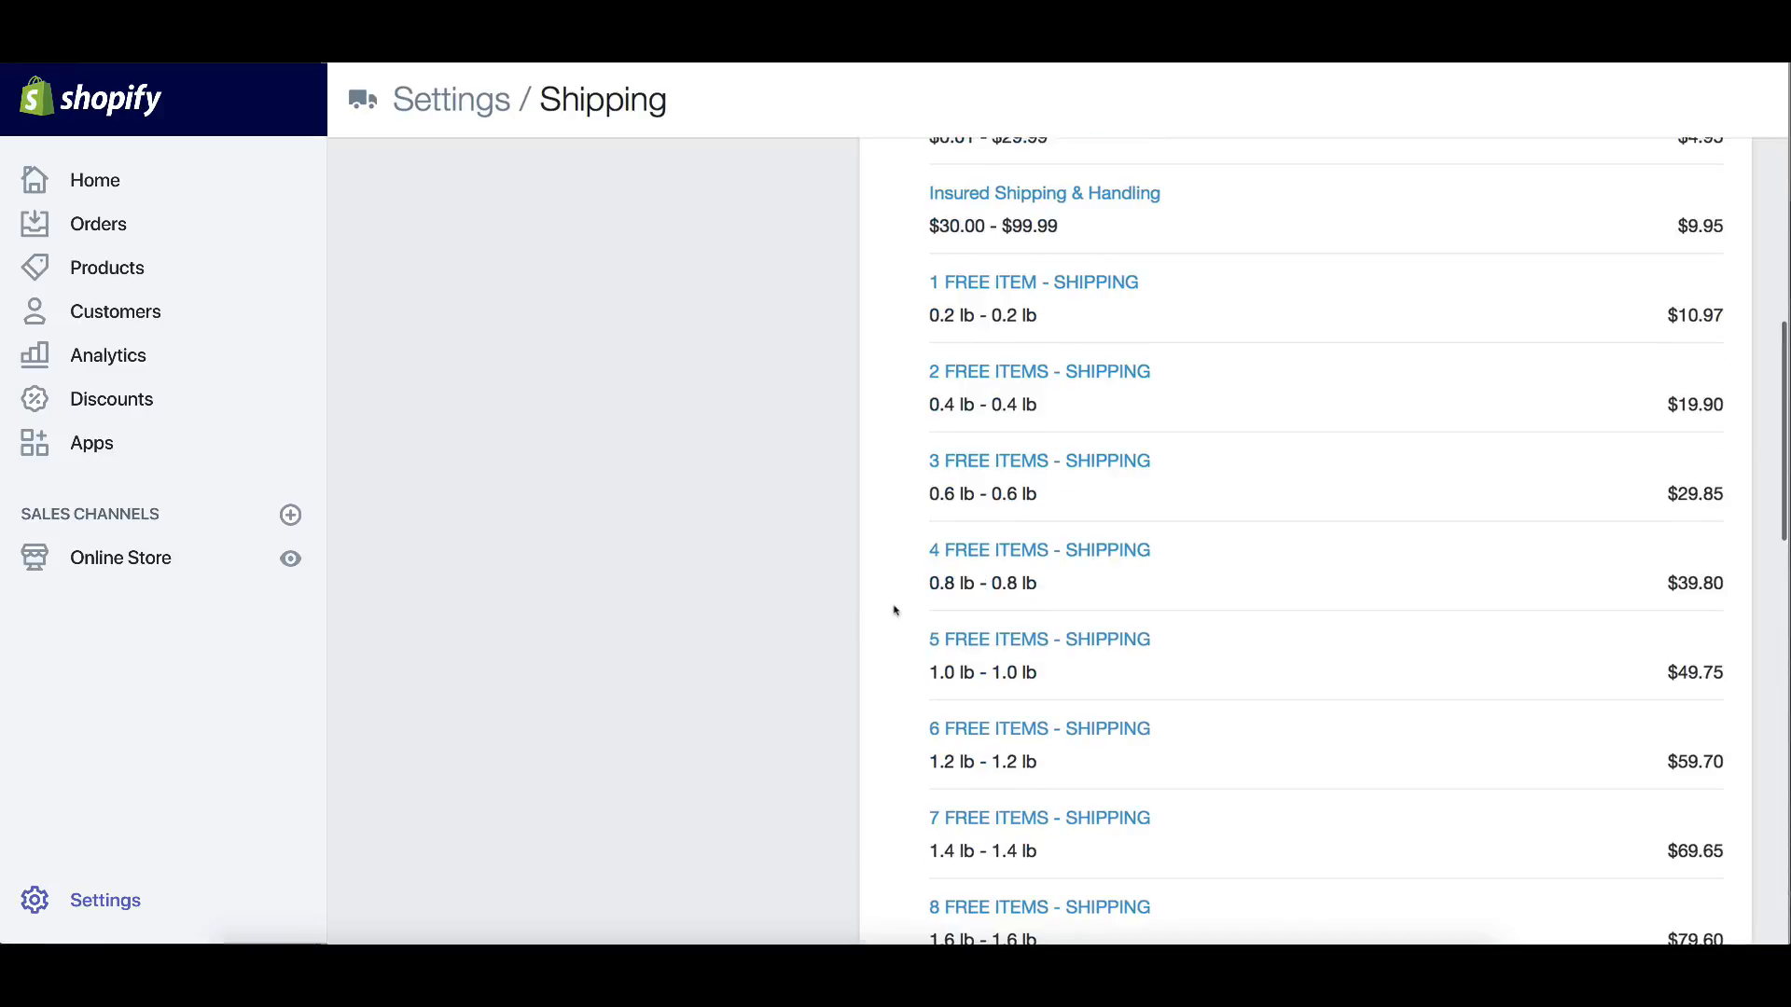
# Examine the shipping costs and order price ranges of the FREE SHIPPING and Insured Shipping & Handling rates
pyautogui.moveTo(1672, 304); pyautogui.dragTo(1735, 300)
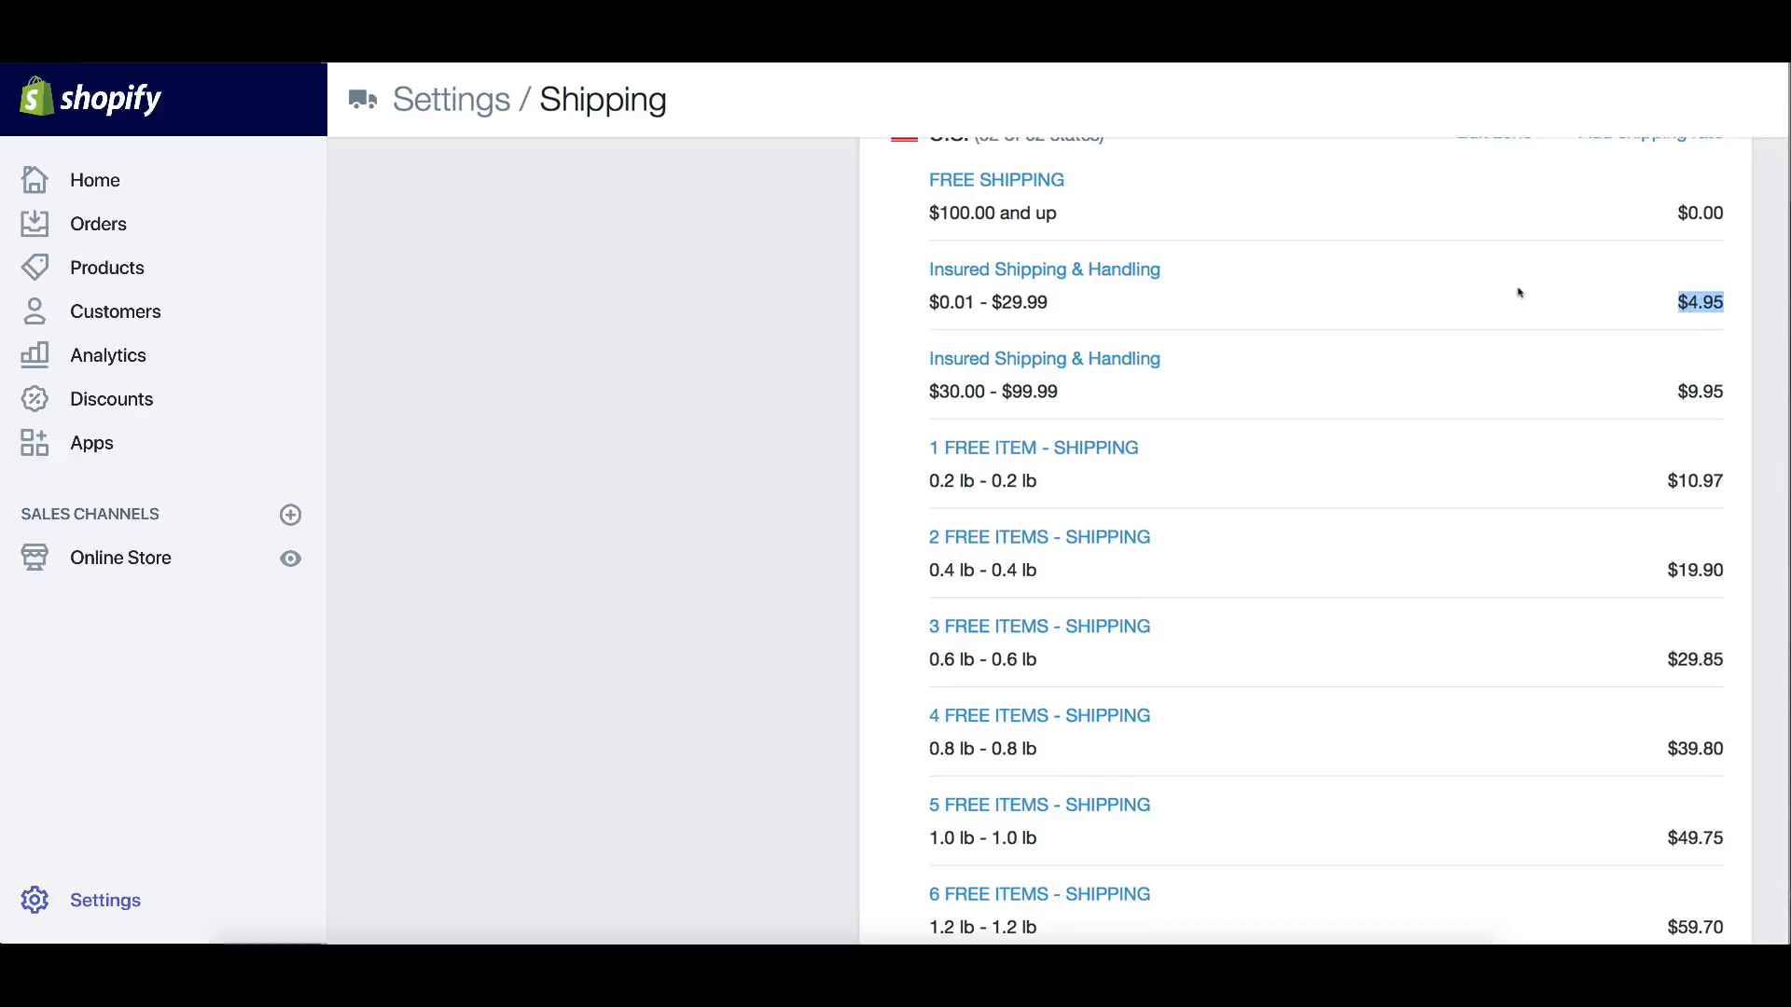
pyautogui.click(1520, 289)
pyautogui.moveTo(896, 272); pyautogui.dragTo(1610, 210)
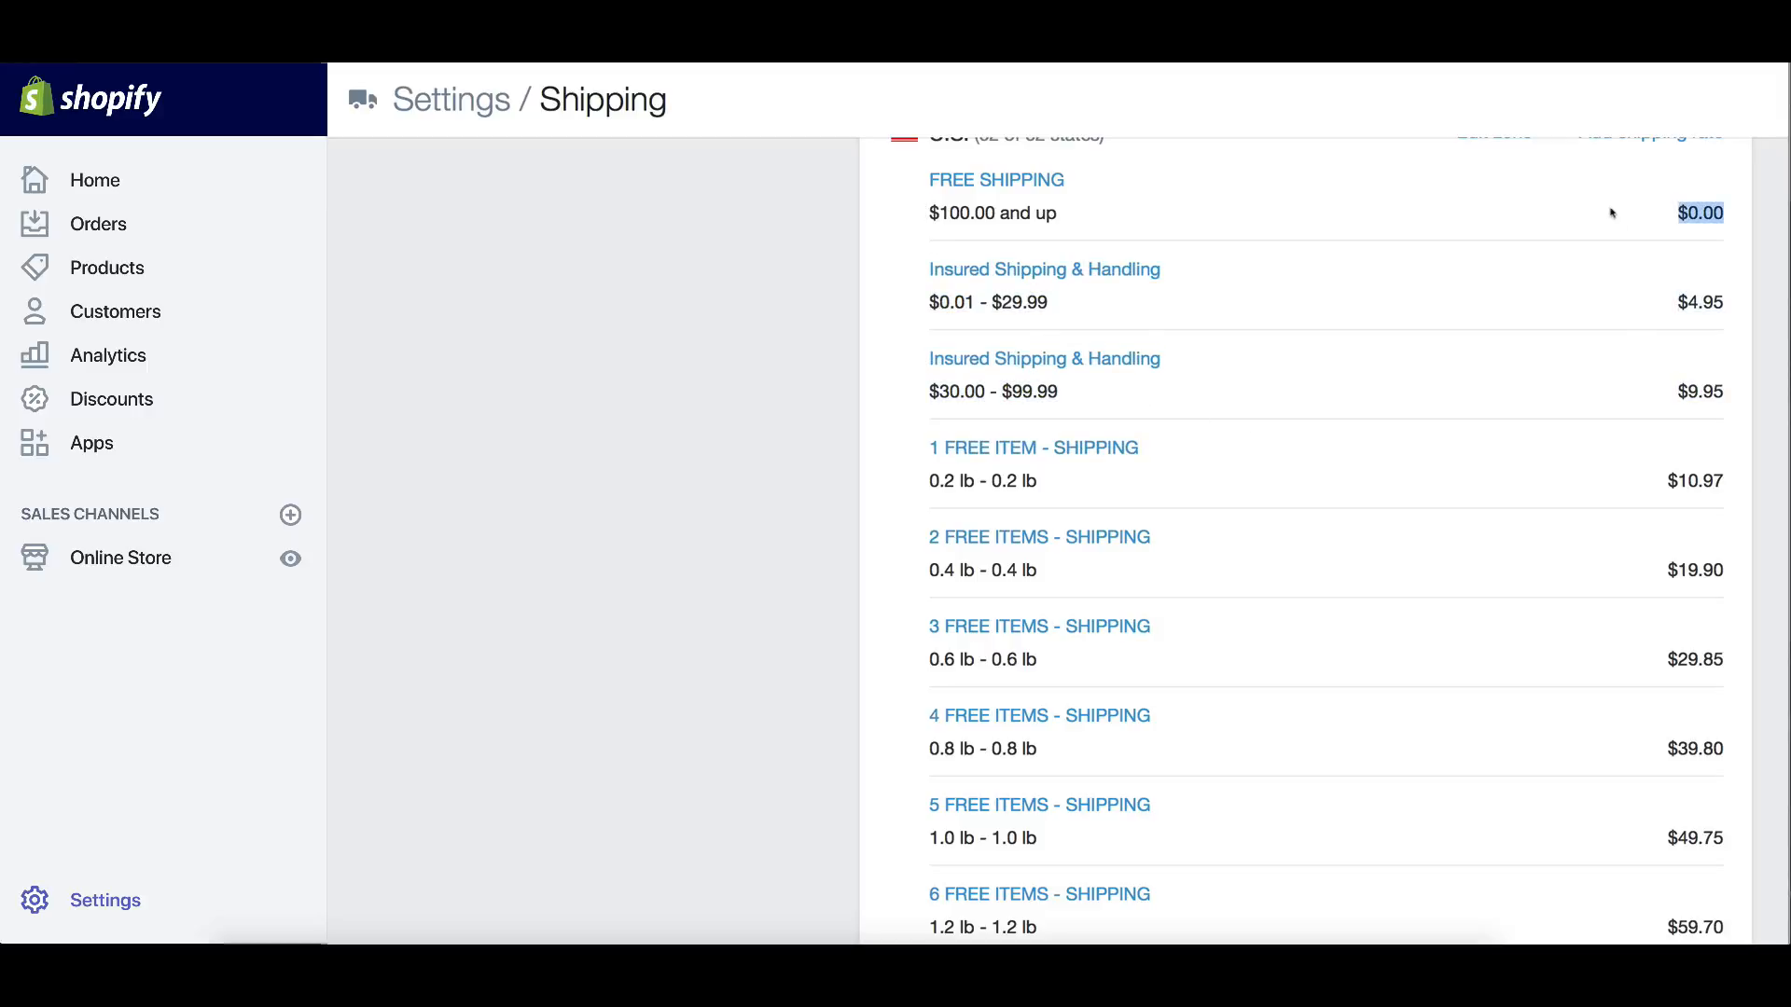
pyautogui.click(878, 237)
pyautogui.moveTo(877, 190); pyautogui.dragTo(1225, 396)
pyautogui.scroll(1, 1226, 395)
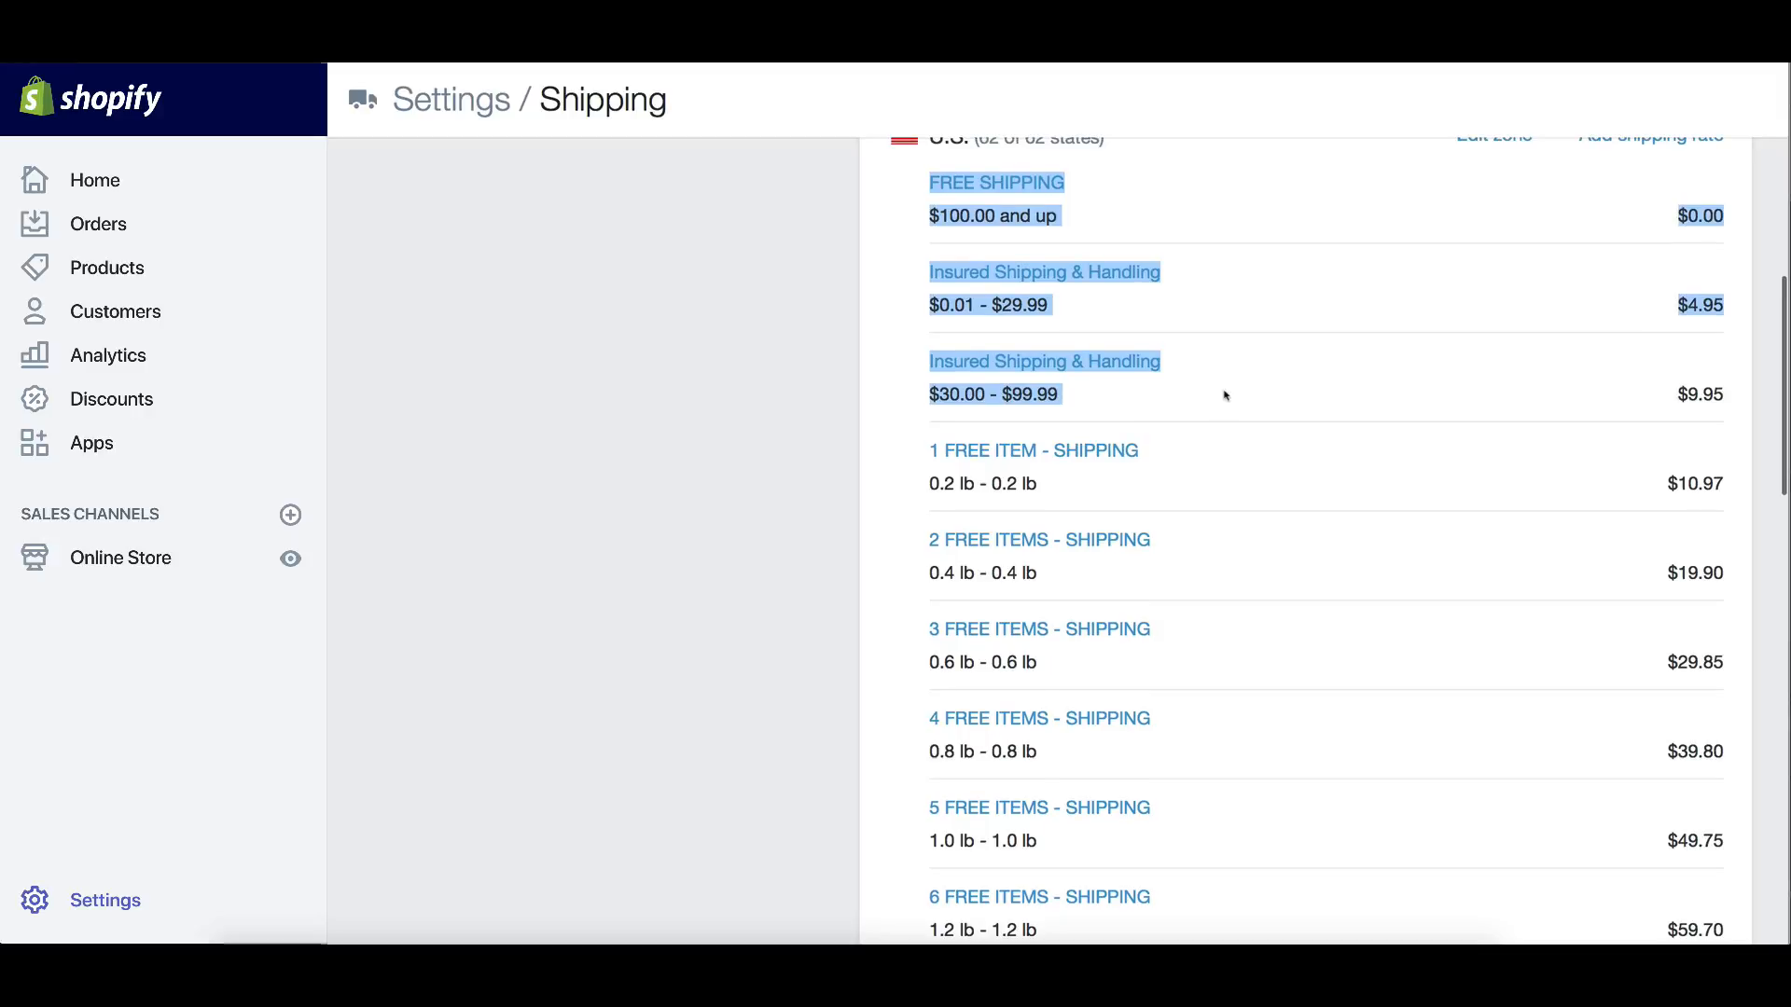
pyautogui.click(903, 411)
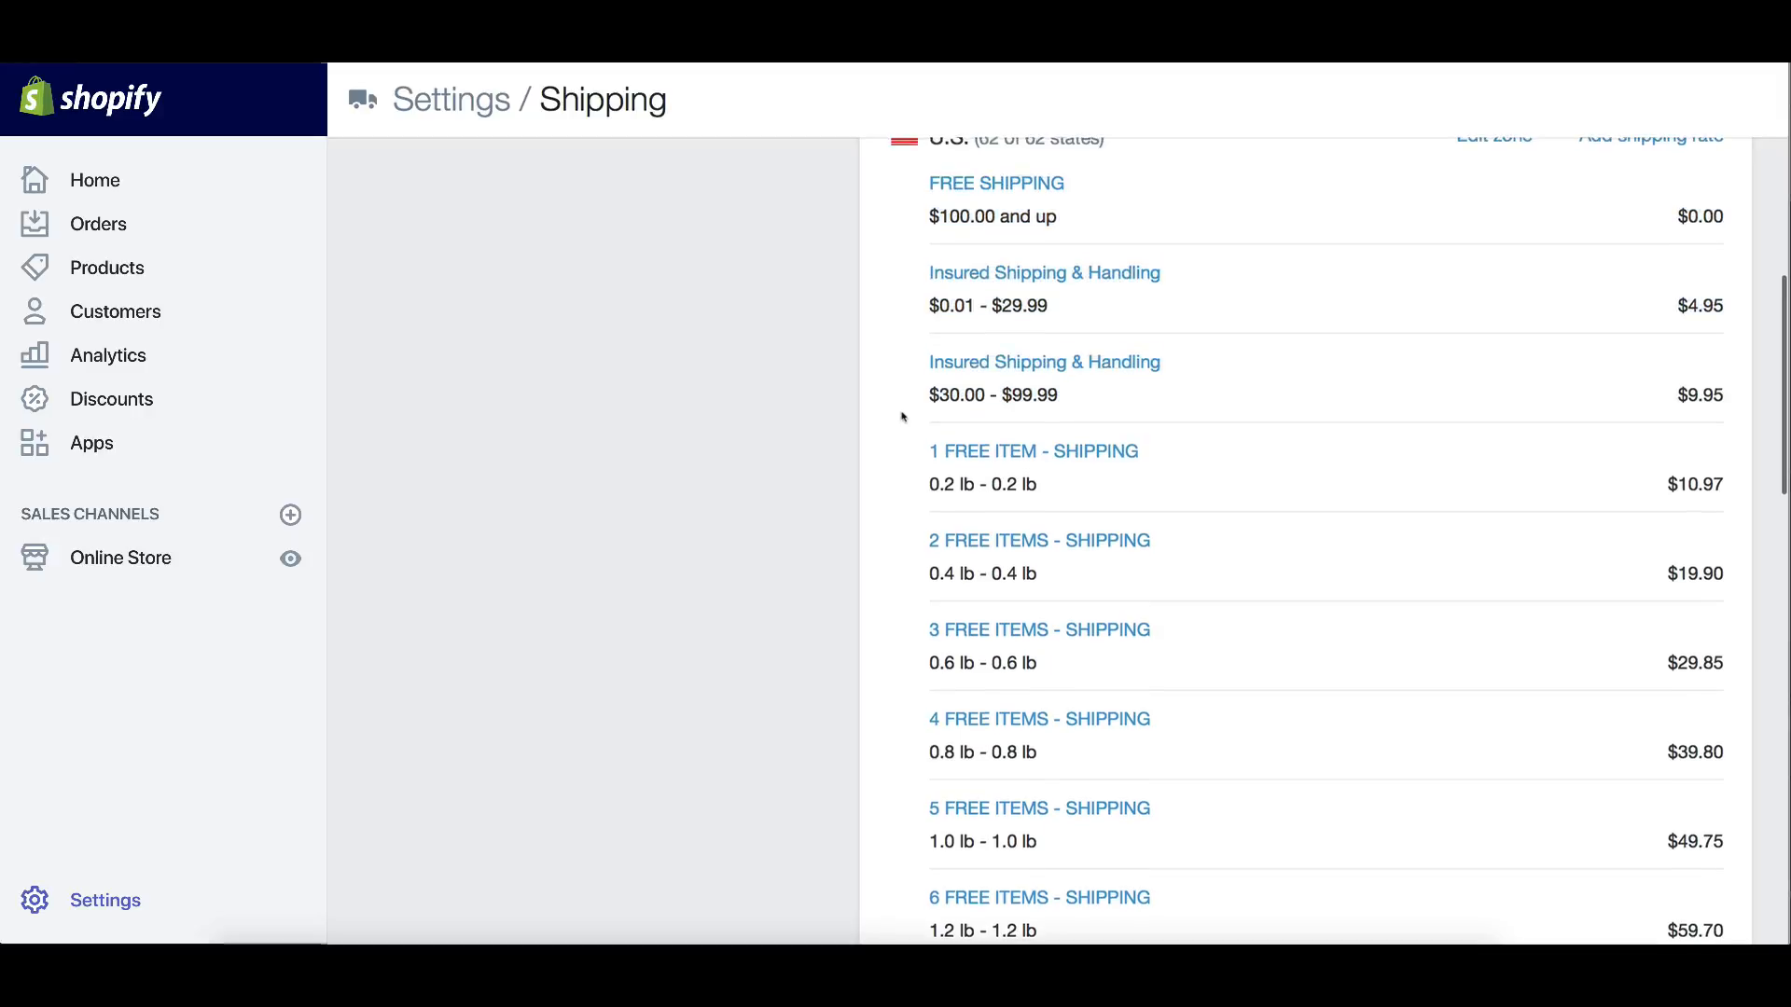
pyautogui.scroll(1, 910, 327)
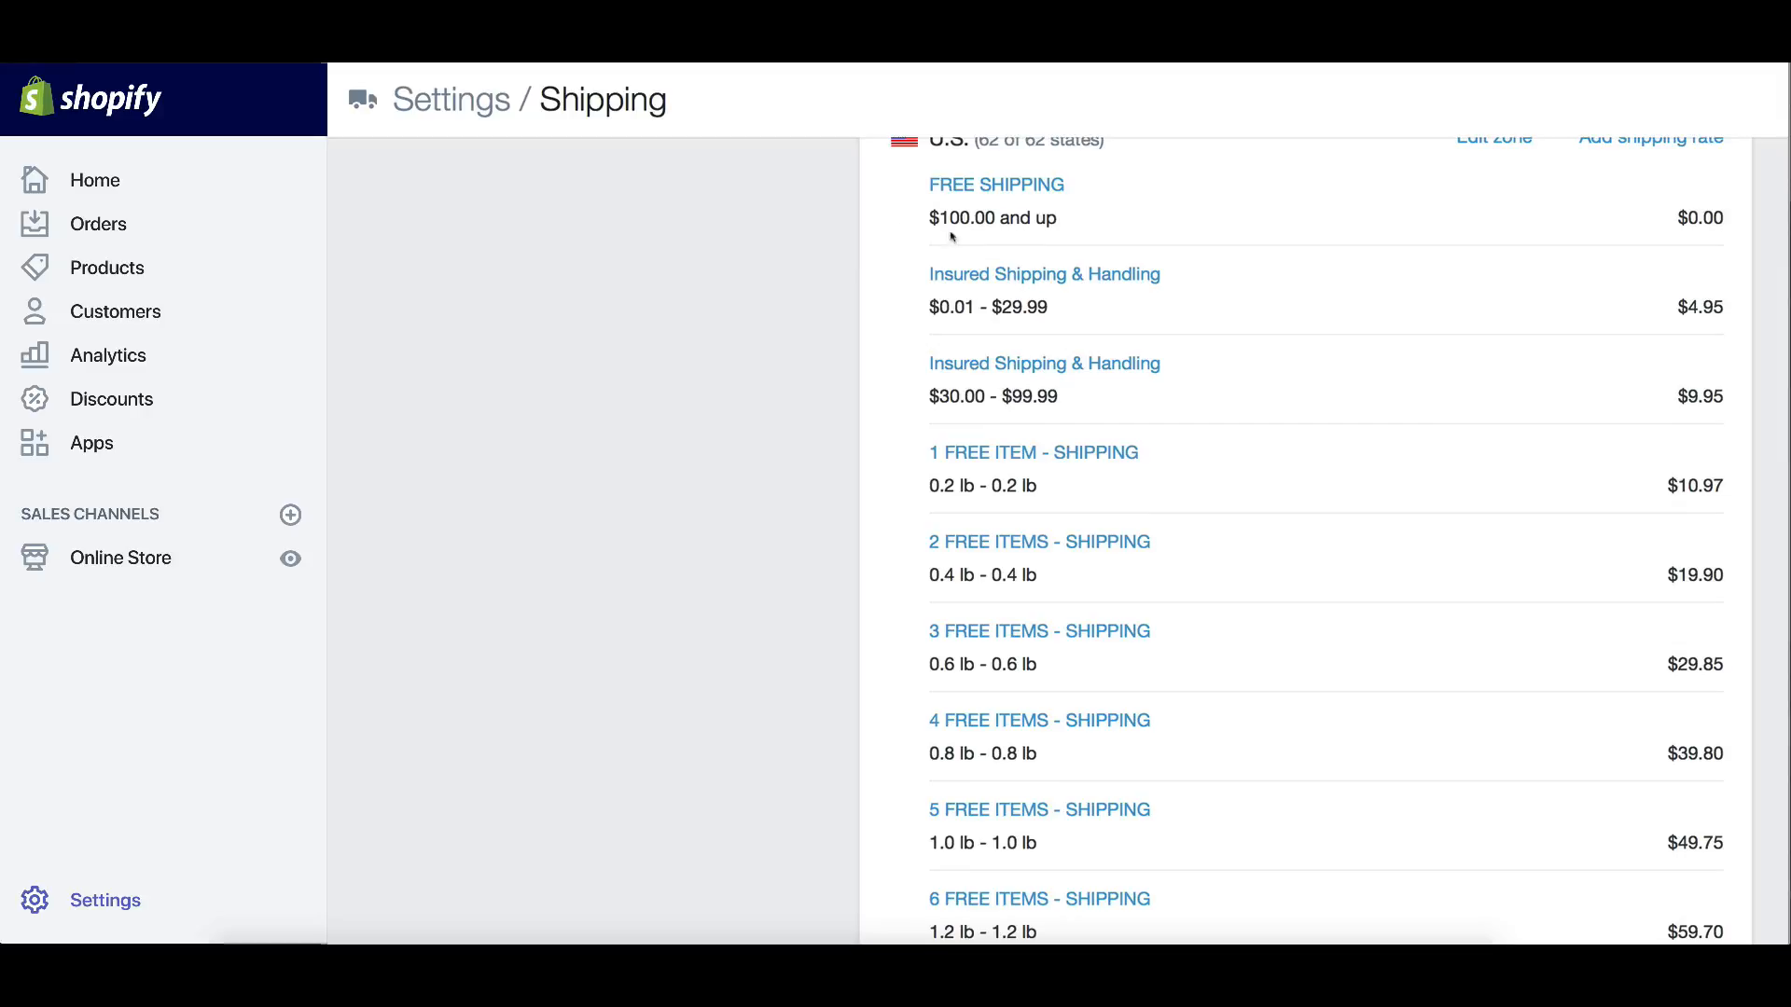
# Compare the weight ranges of the eight, seven, six and five free items rates by highlighting each in turn
pyautogui.scroll(-3, 952, 236)
pyautogui.scroll(-2, 1007, 257)
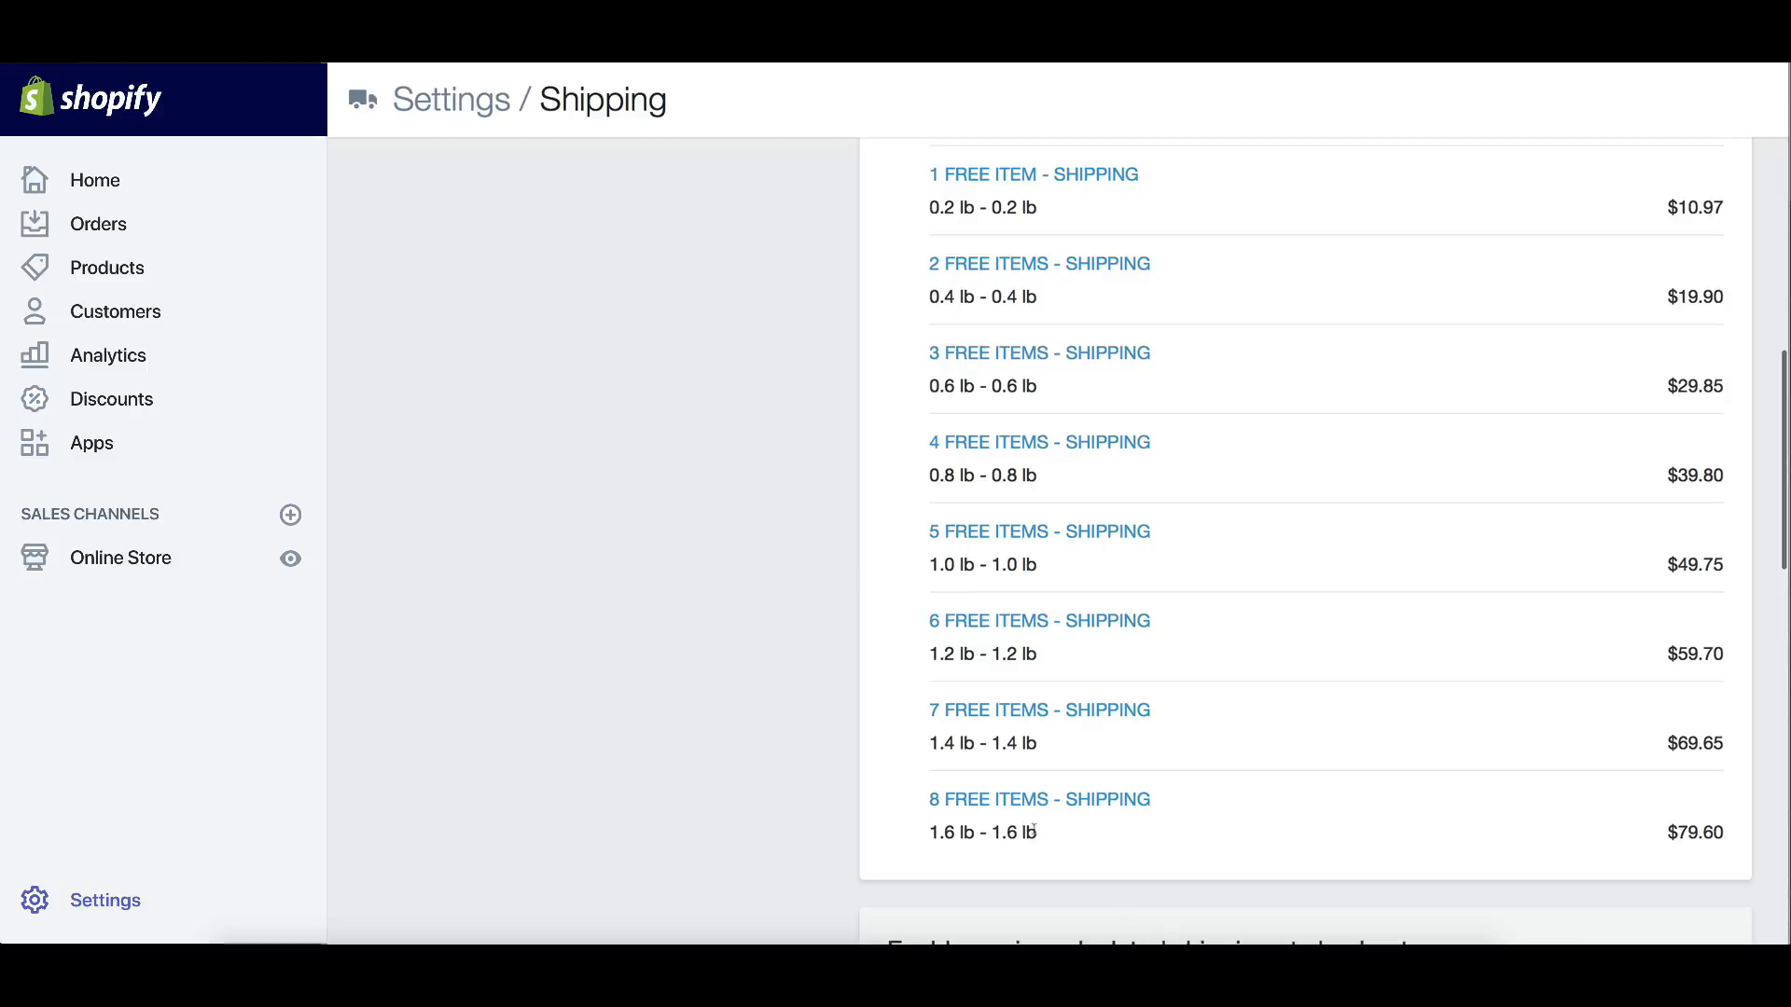
pyautogui.moveTo(1033, 831); pyautogui.dragTo(916, 837)
pyautogui.moveTo(1045, 748); pyautogui.dragTo(940, 733)
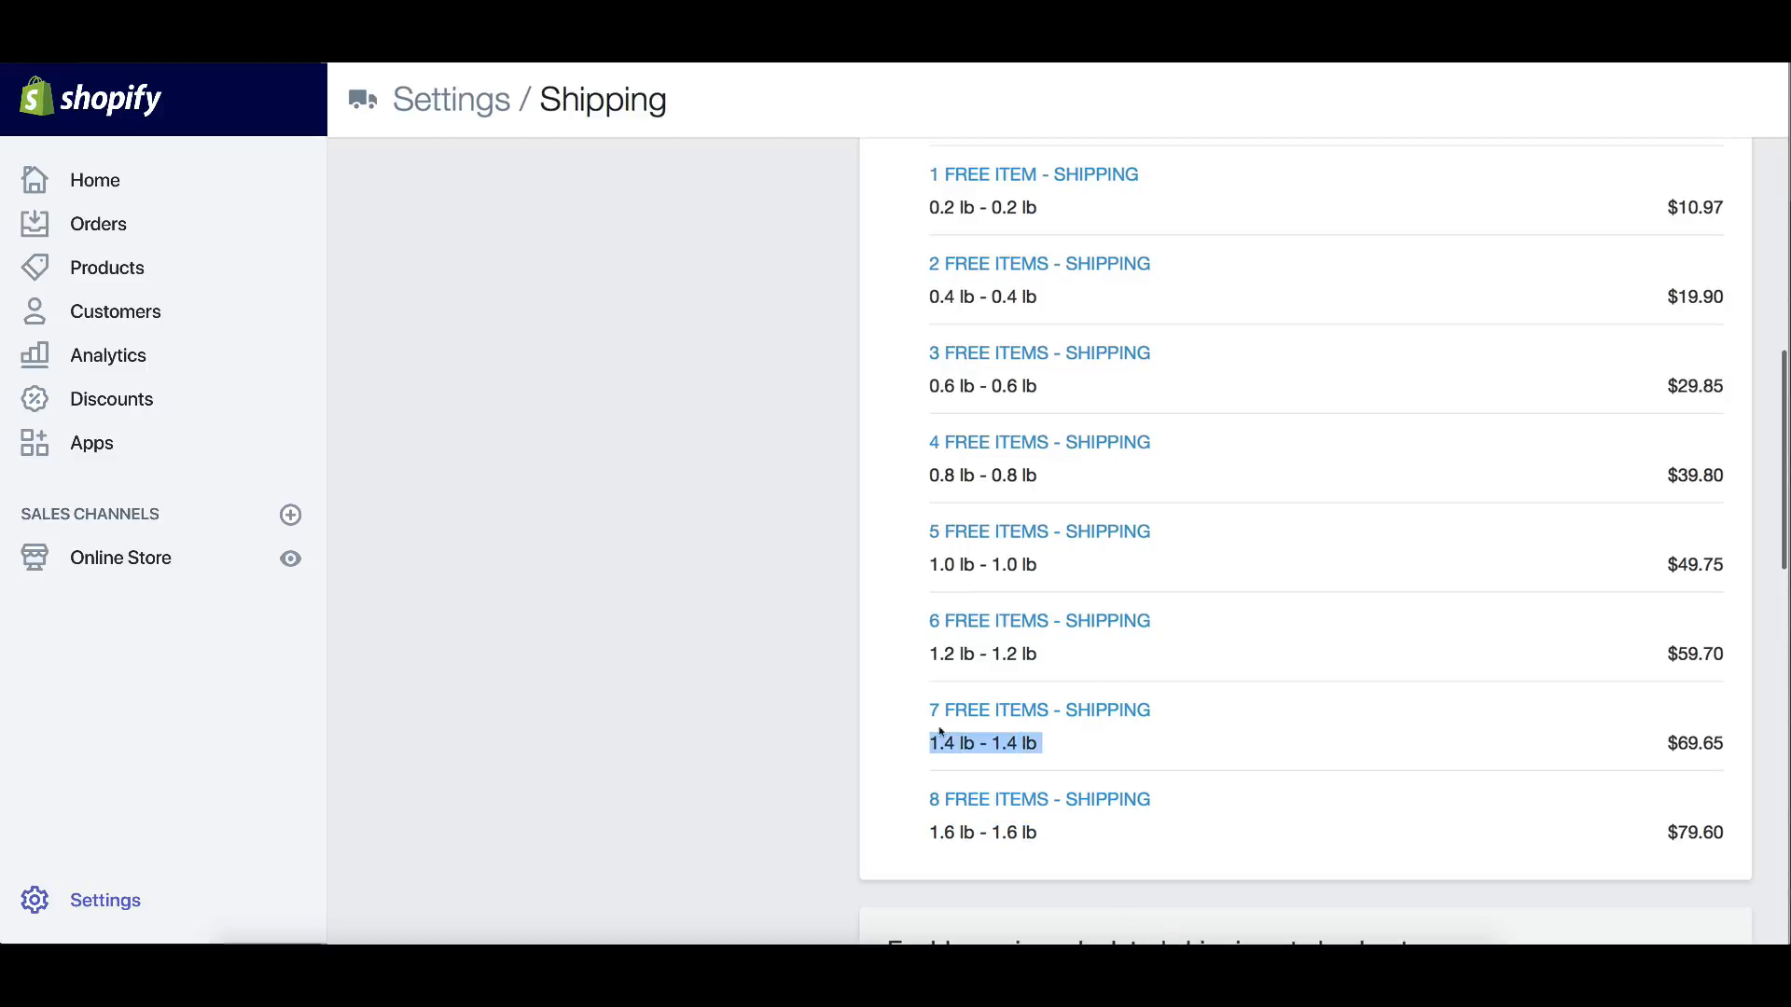
pyautogui.moveTo(1039, 653); pyautogui.dragTo(916, 655)
pyautogui.moveTo(1040, 571); pyautogui.dragTo(887, 578)
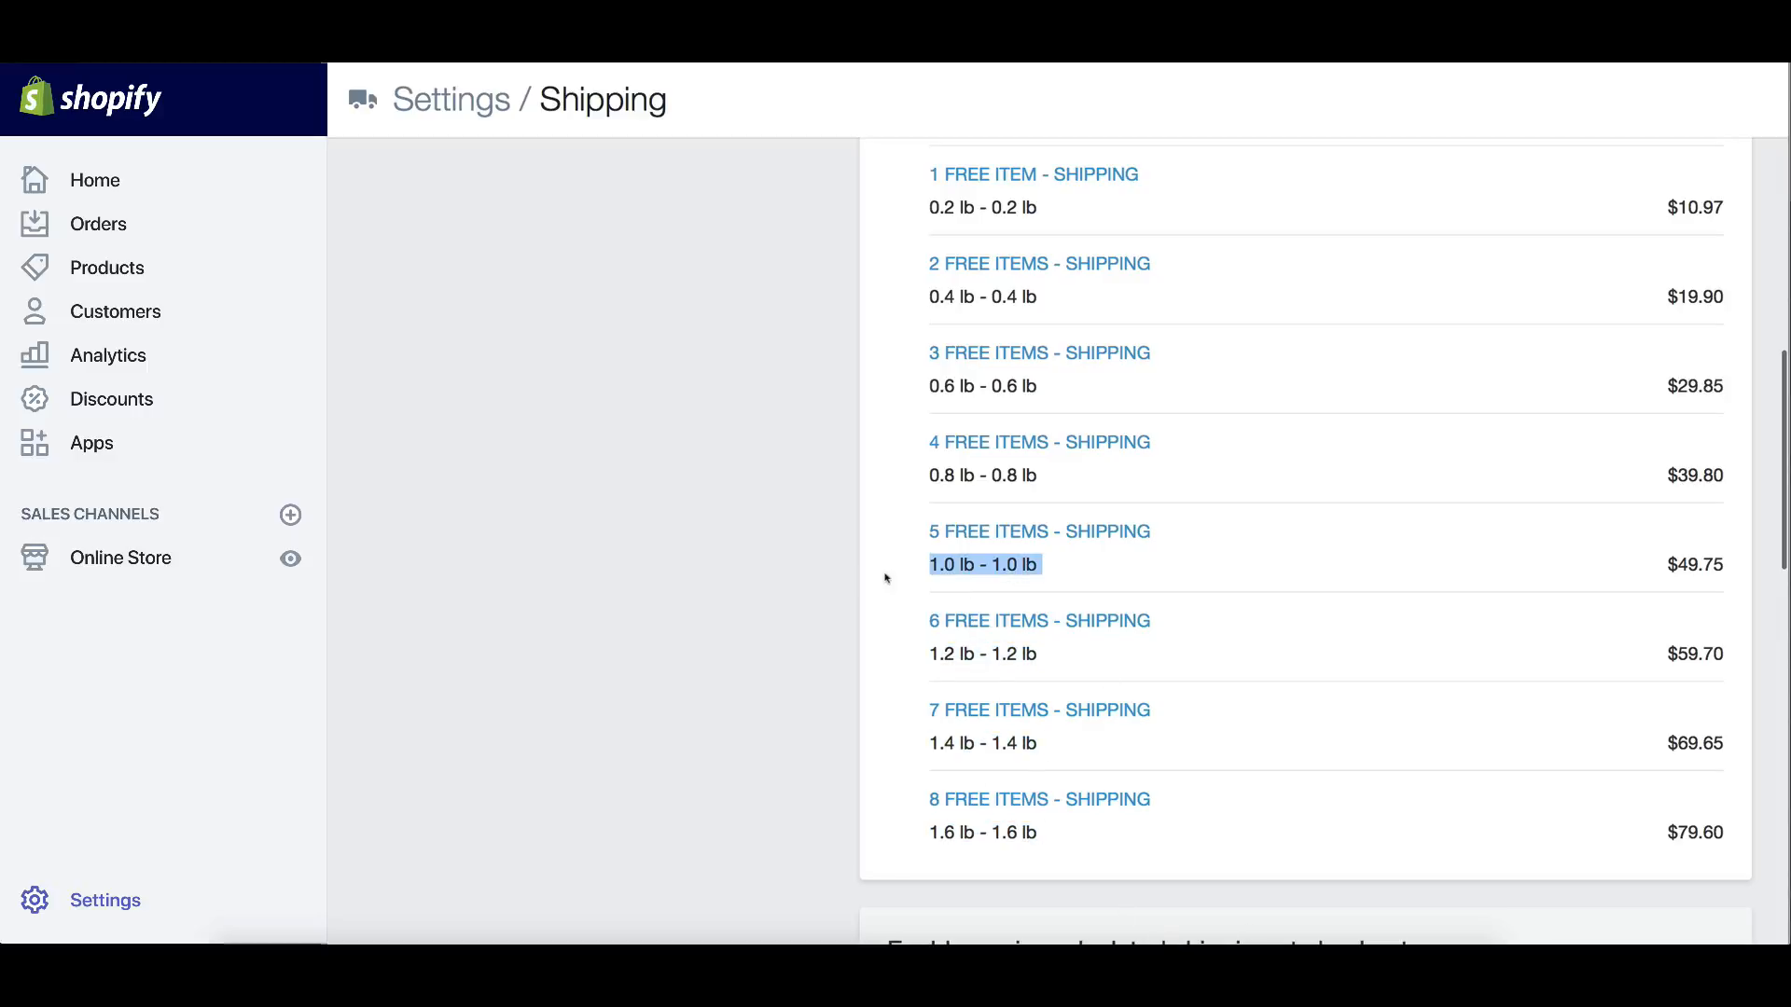
pyautogui.click(882, 580)
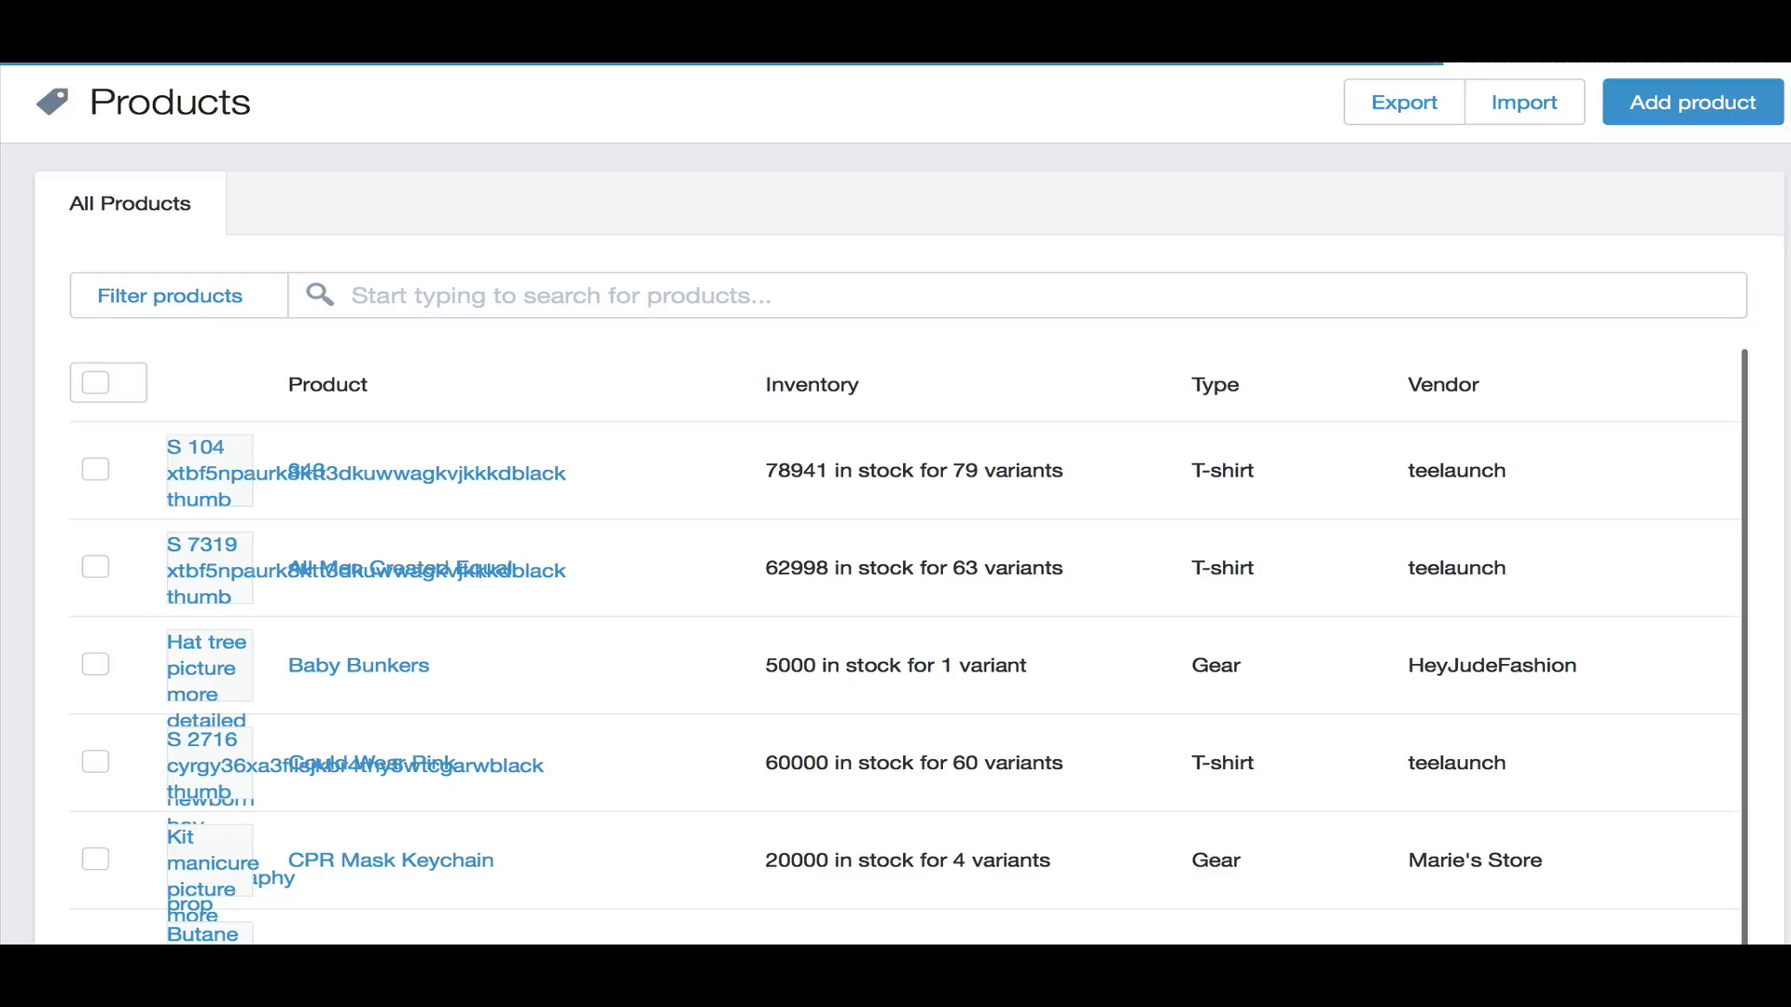
# Look through the store's product list, including the FREE Baby Bunkers and FREE Fire Extinguisher Lighter products
pyautogui.scroll(-5, 519, 467)
pyautogui.scroll(-9, 520, 467)
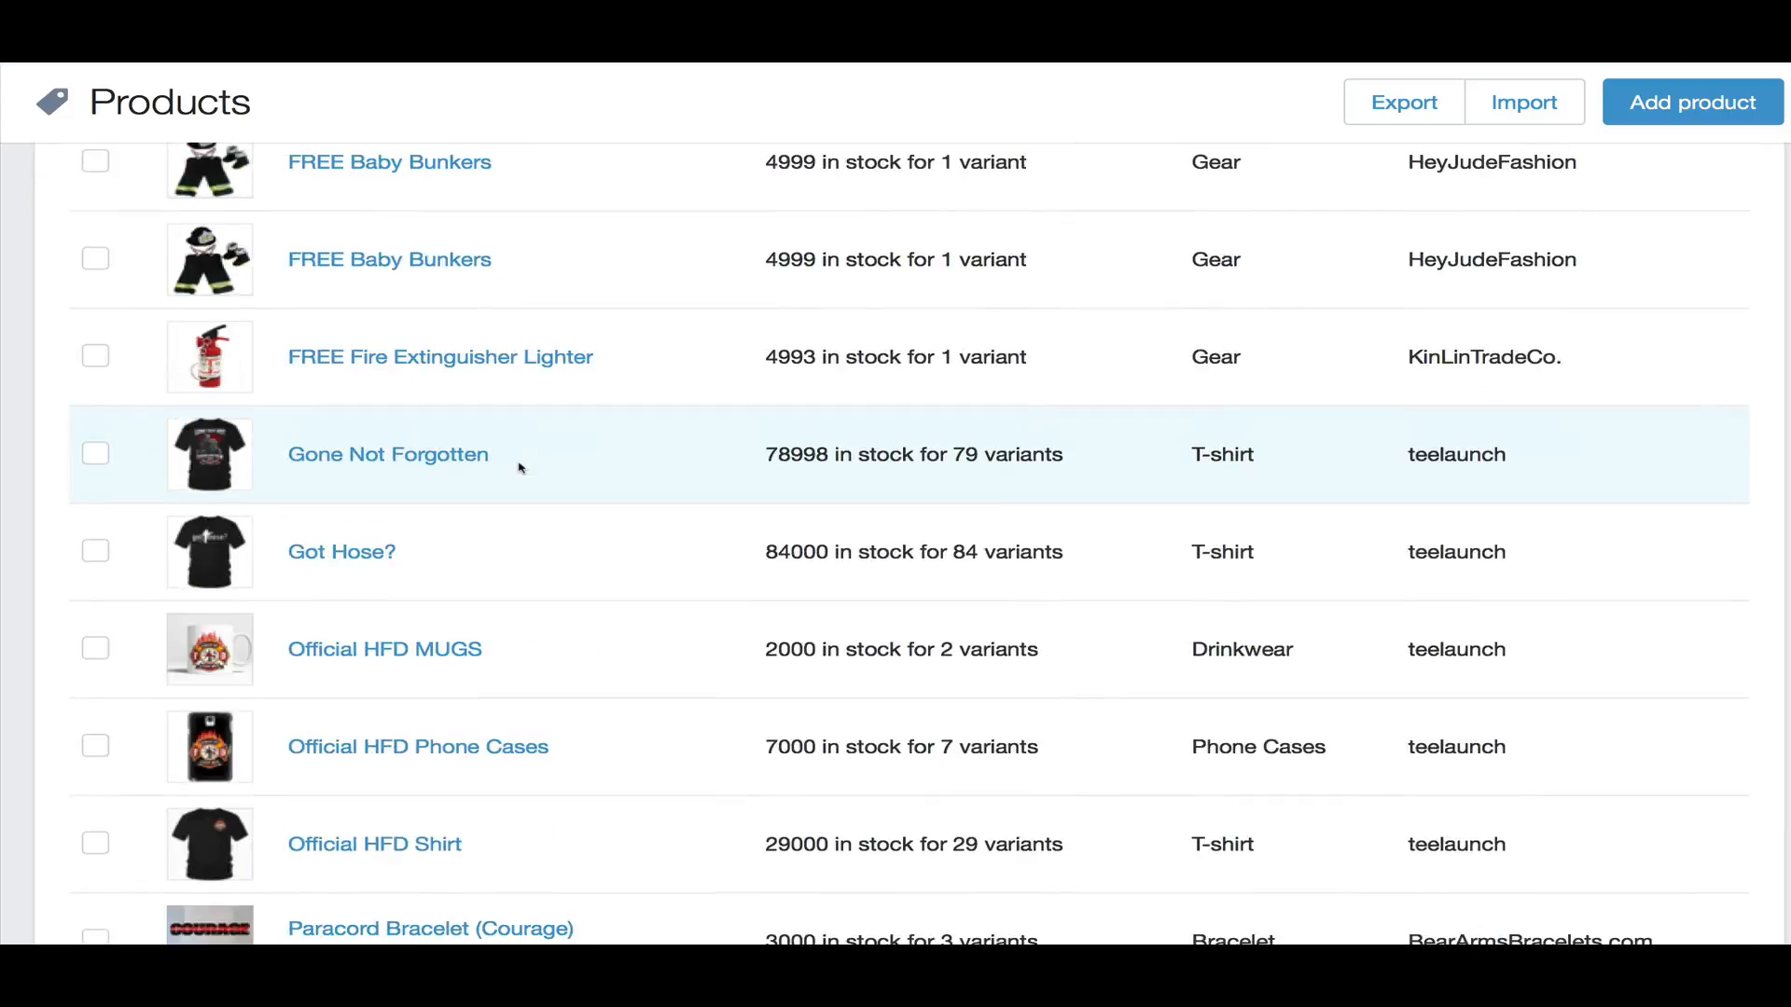
pyautogui.scroll(3, 520, 469)
pyautogui.scroll(5, 520, 469)
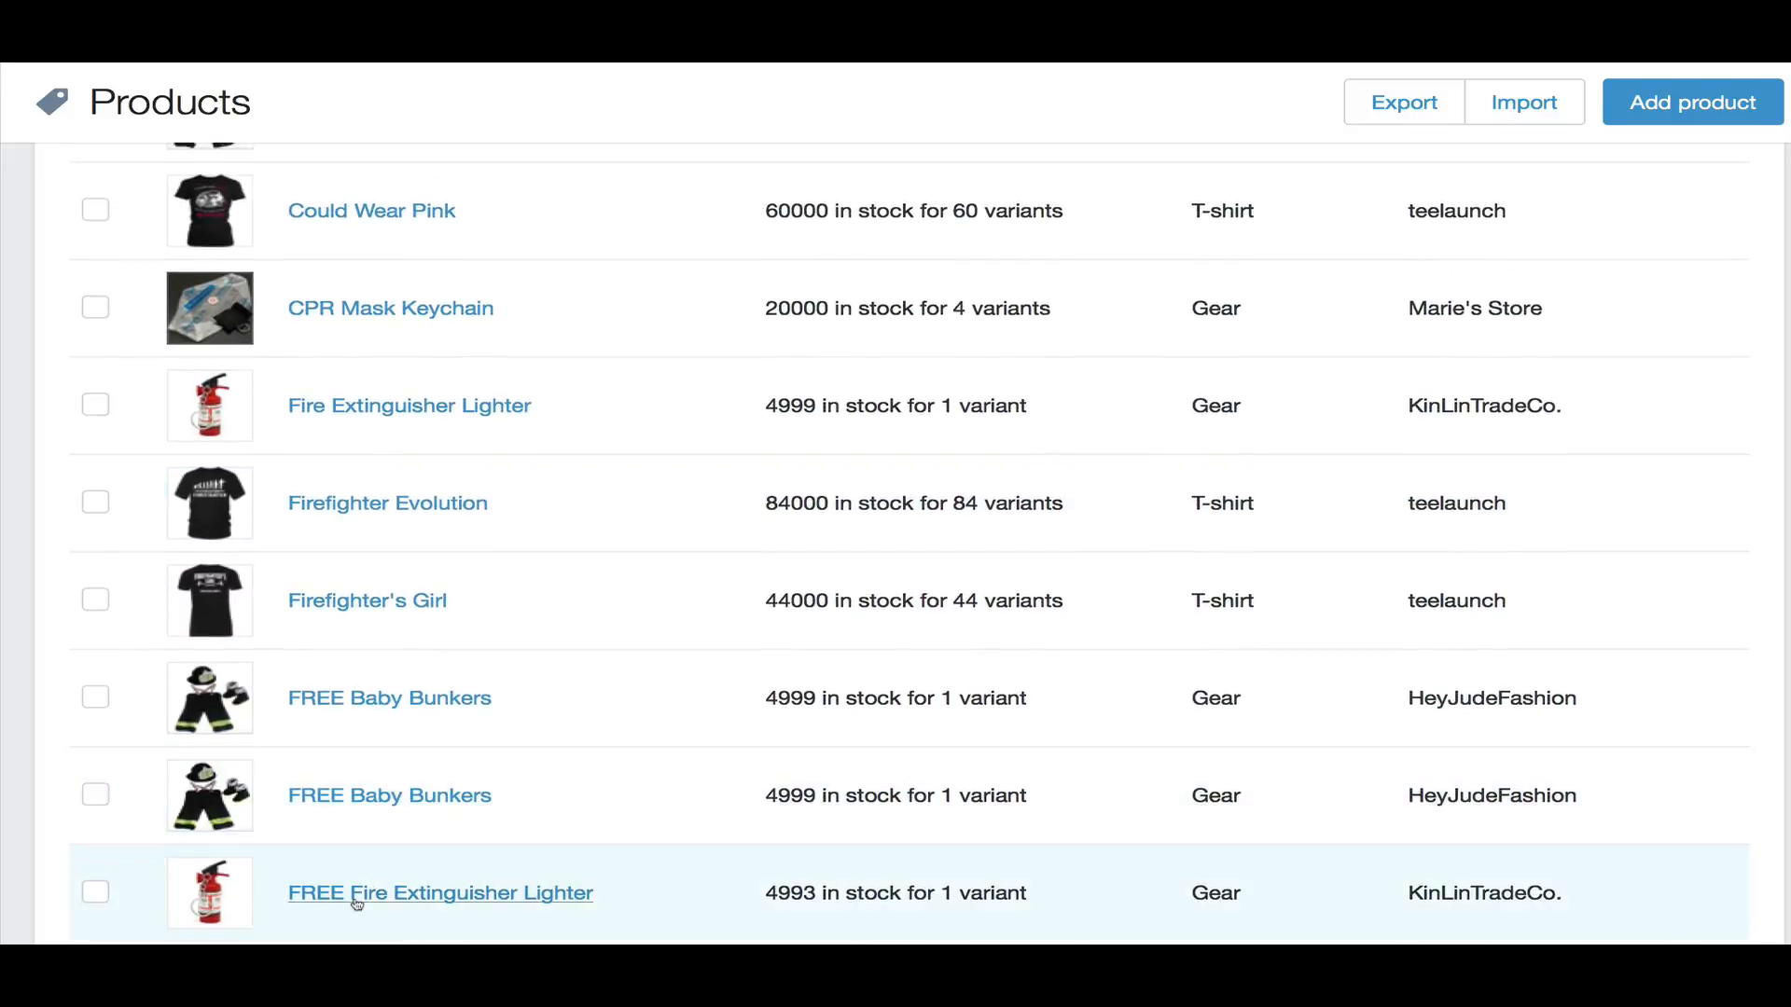
pyautogui.scroll(-13, 420, 816)
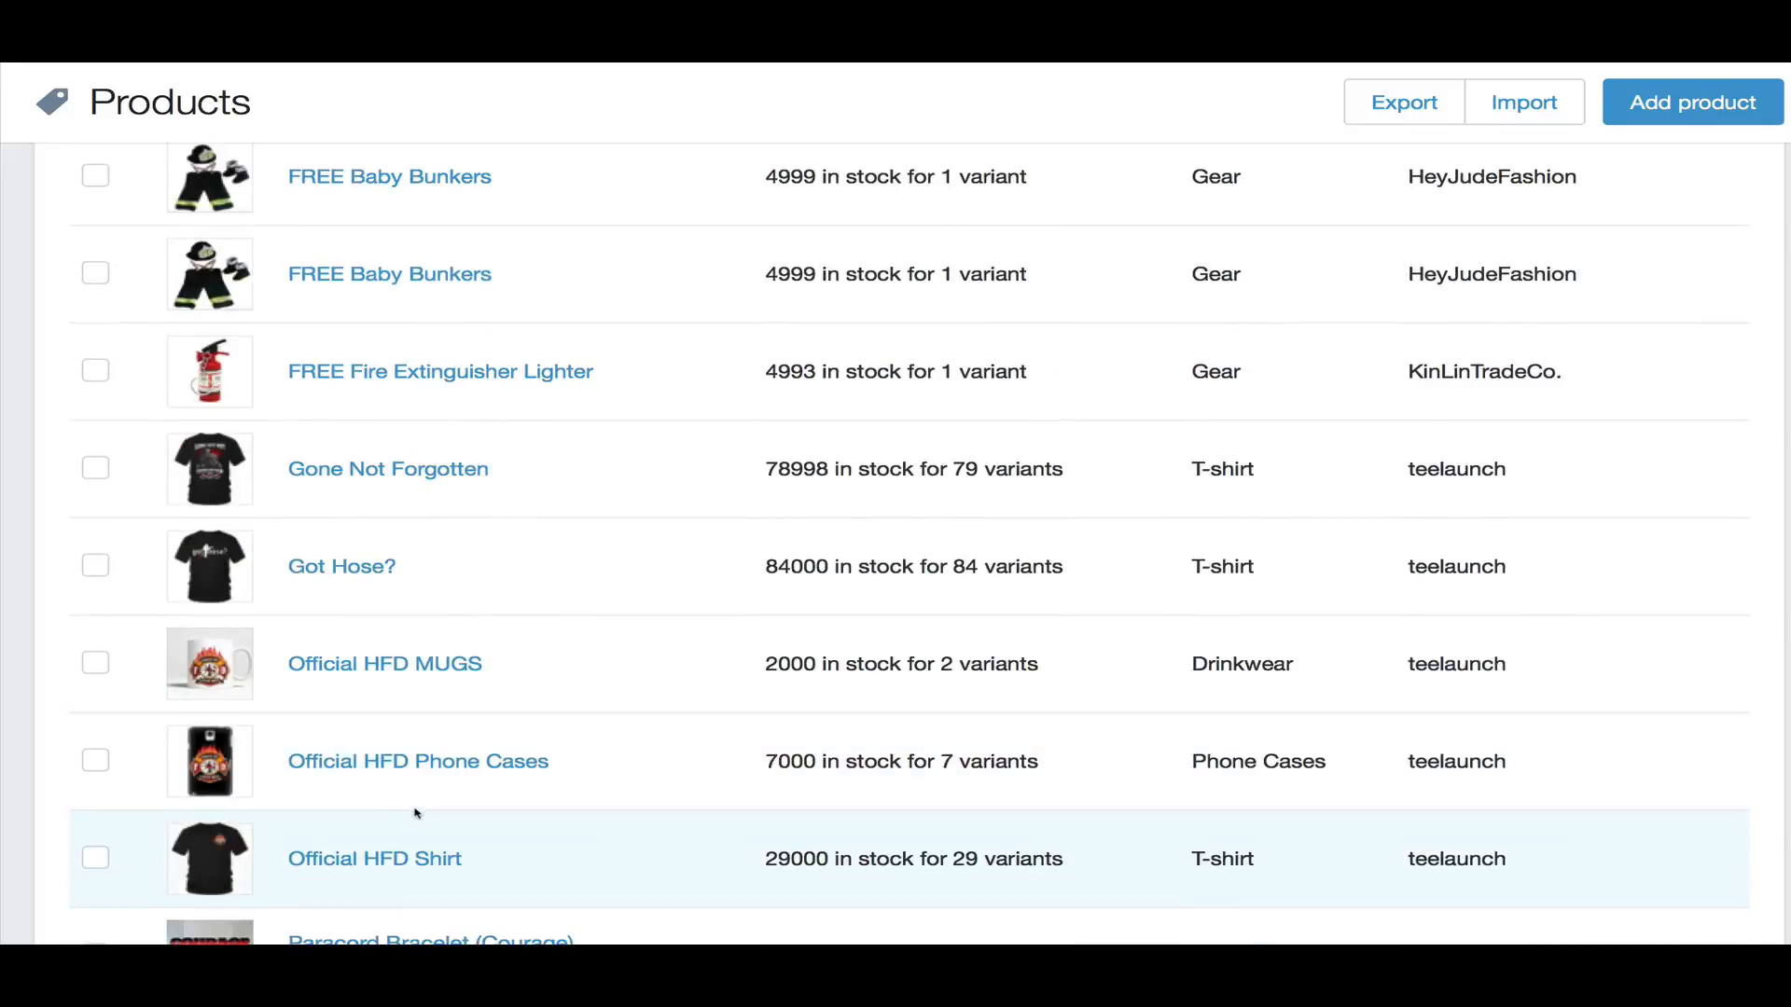
pyautogui.scroll(-4, 419, 814)
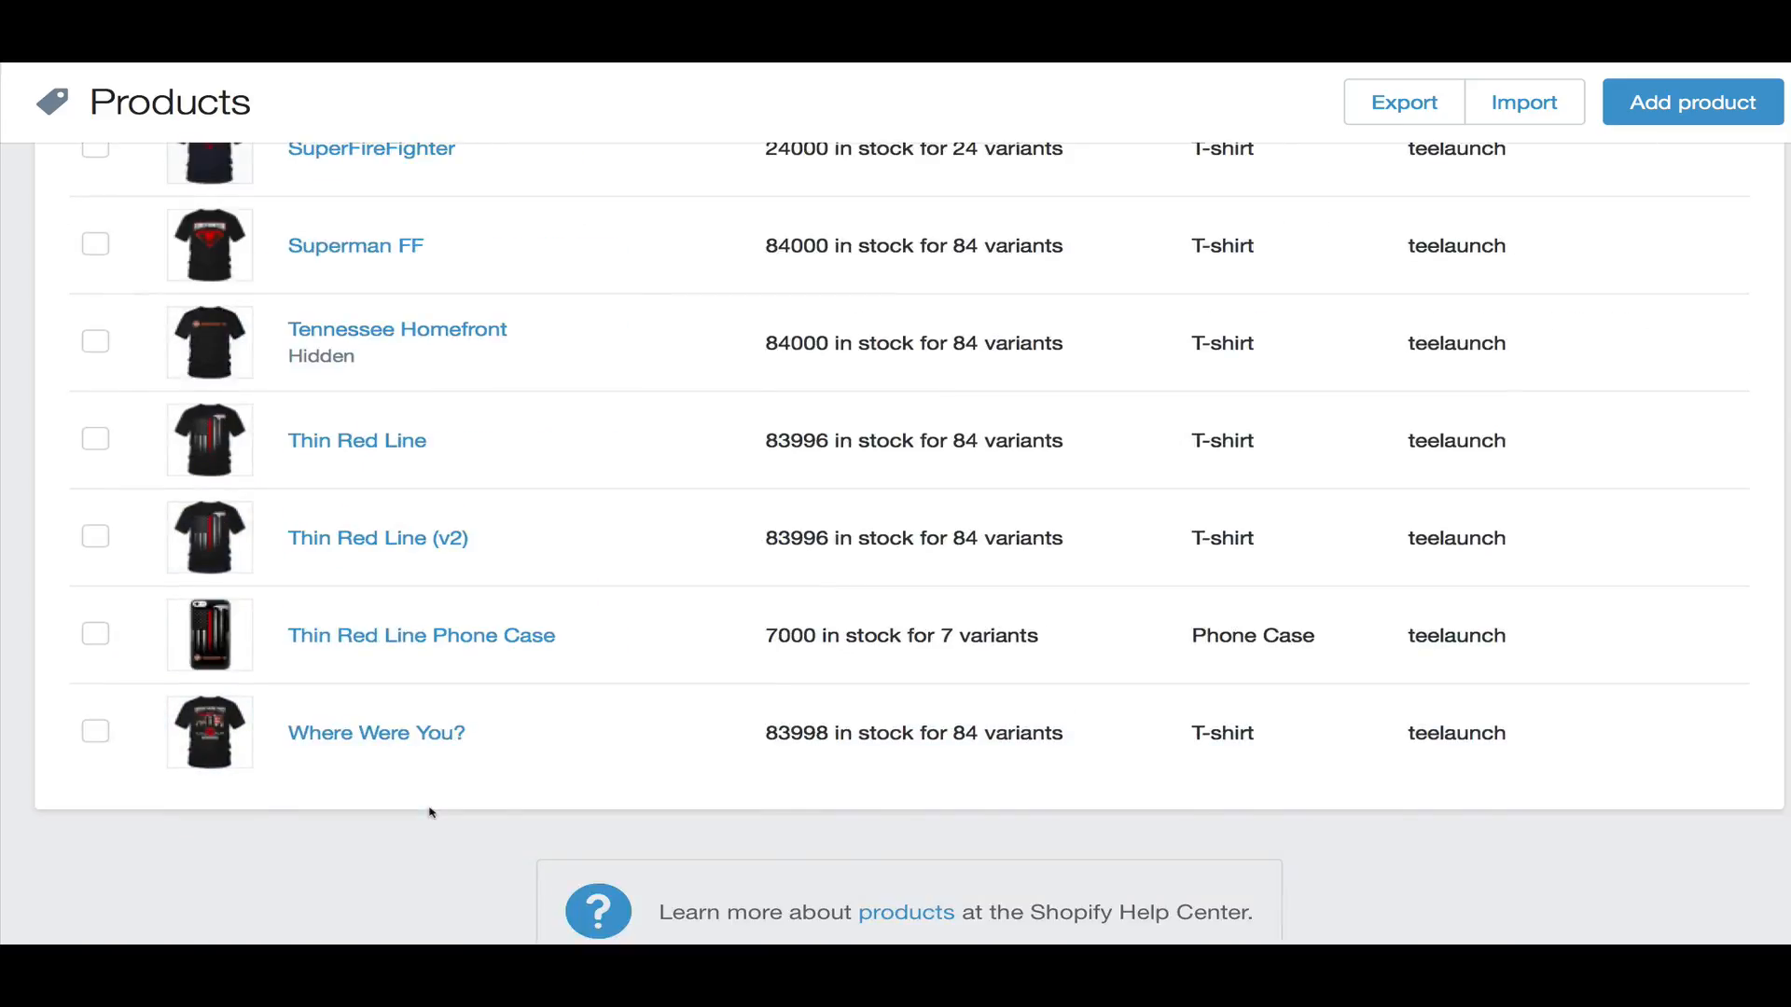
# Open the regular Baby Bunkers product and the first FREE Baby Bunkers product in new browser tabs
pyautogui.scroll(20, 429, 813)
pyautogui.scroll(-2, 432, 813)
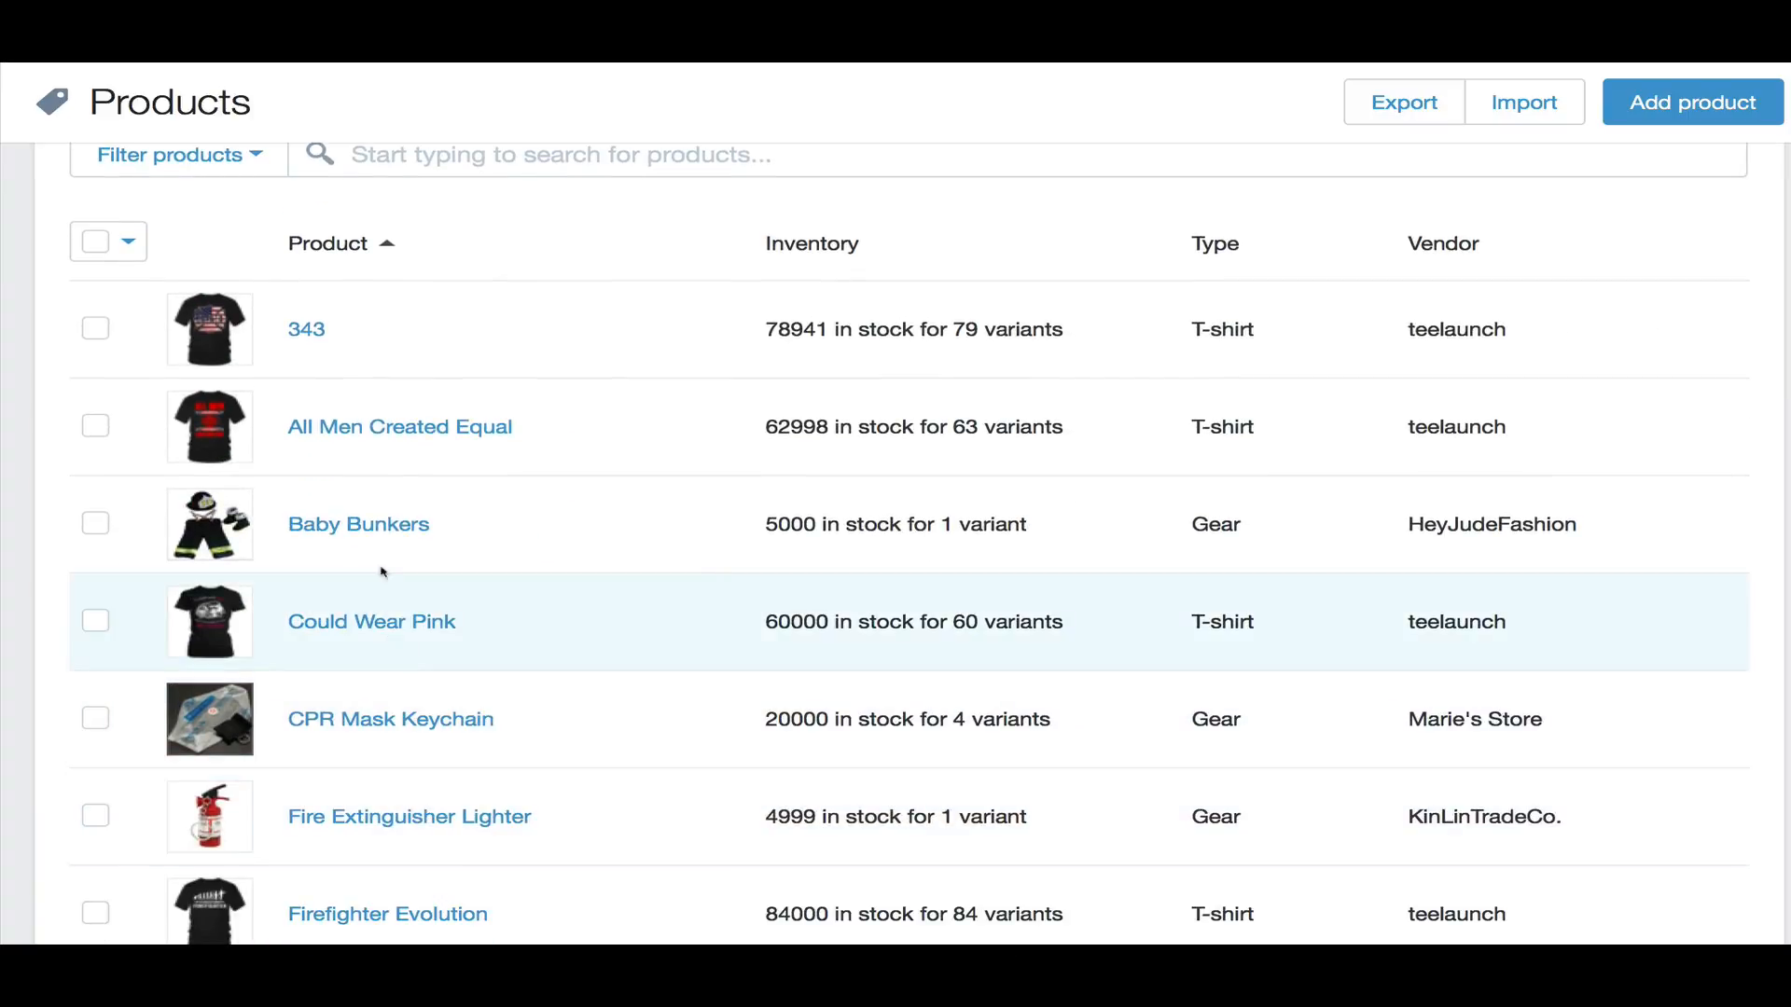
pyautogui.rightClick(386, 528)
pyautogui.click(405, 530)
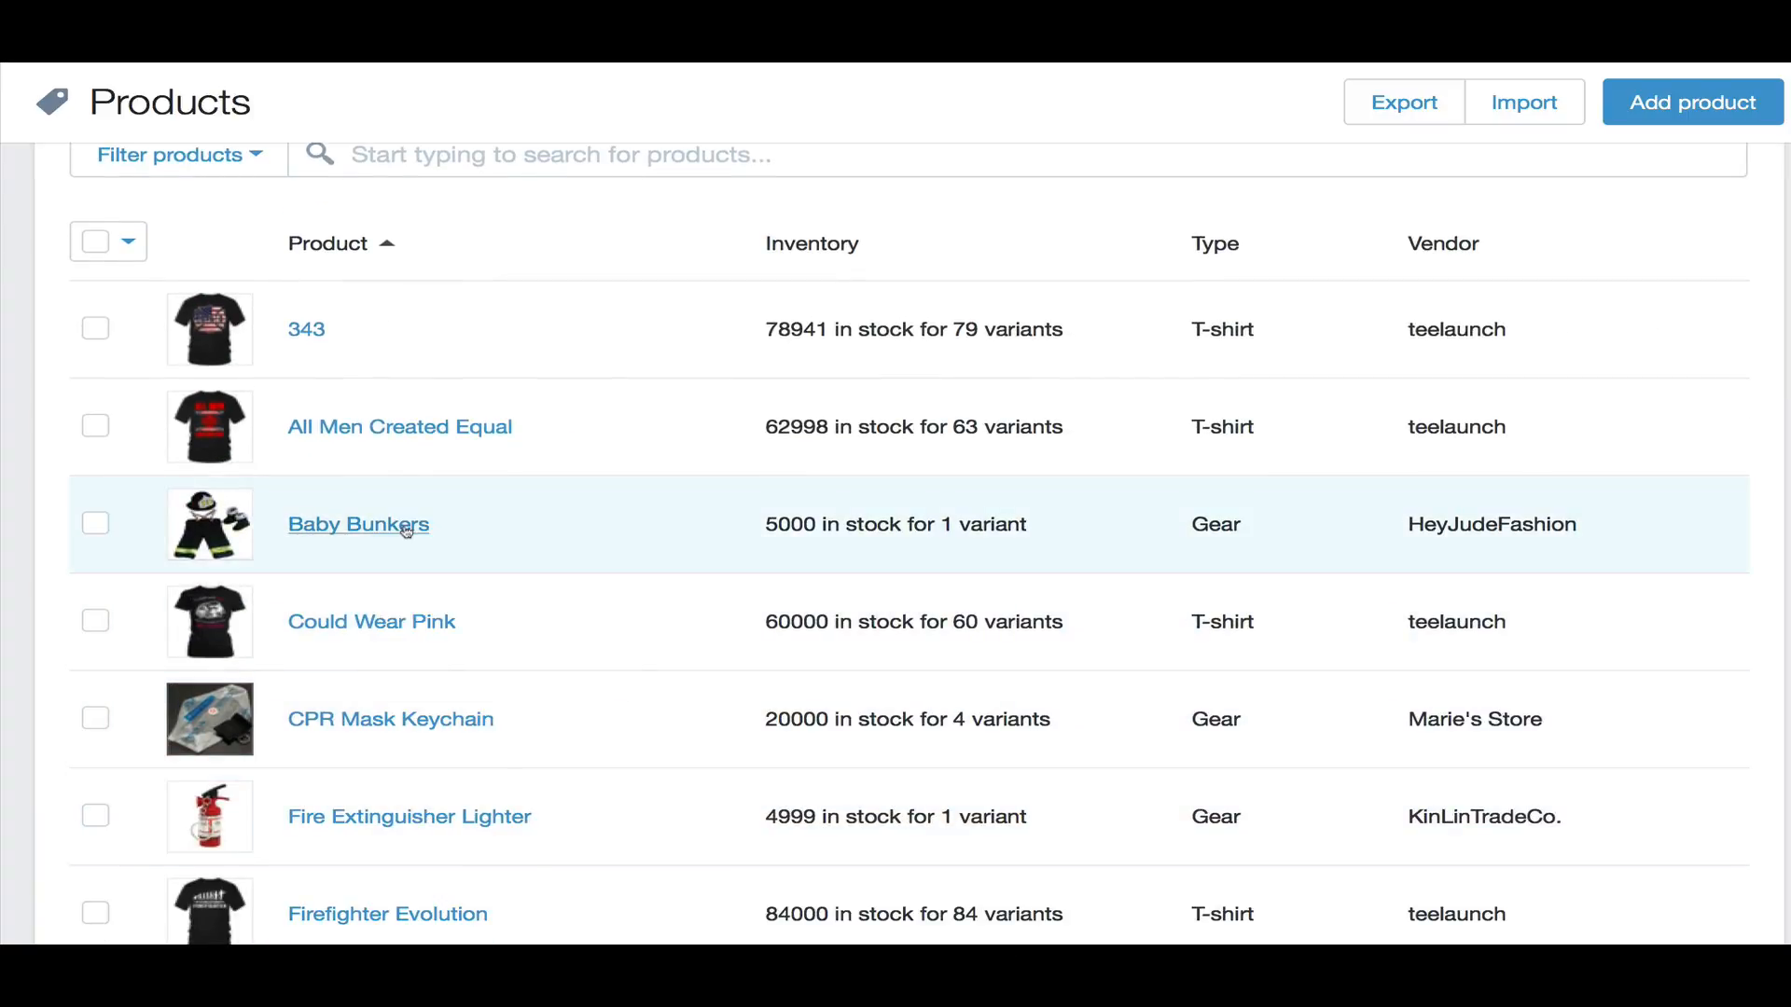
pyautogui.scroll(-4, 407, 531)
pyautogui.scroll(-3, 406, 530)
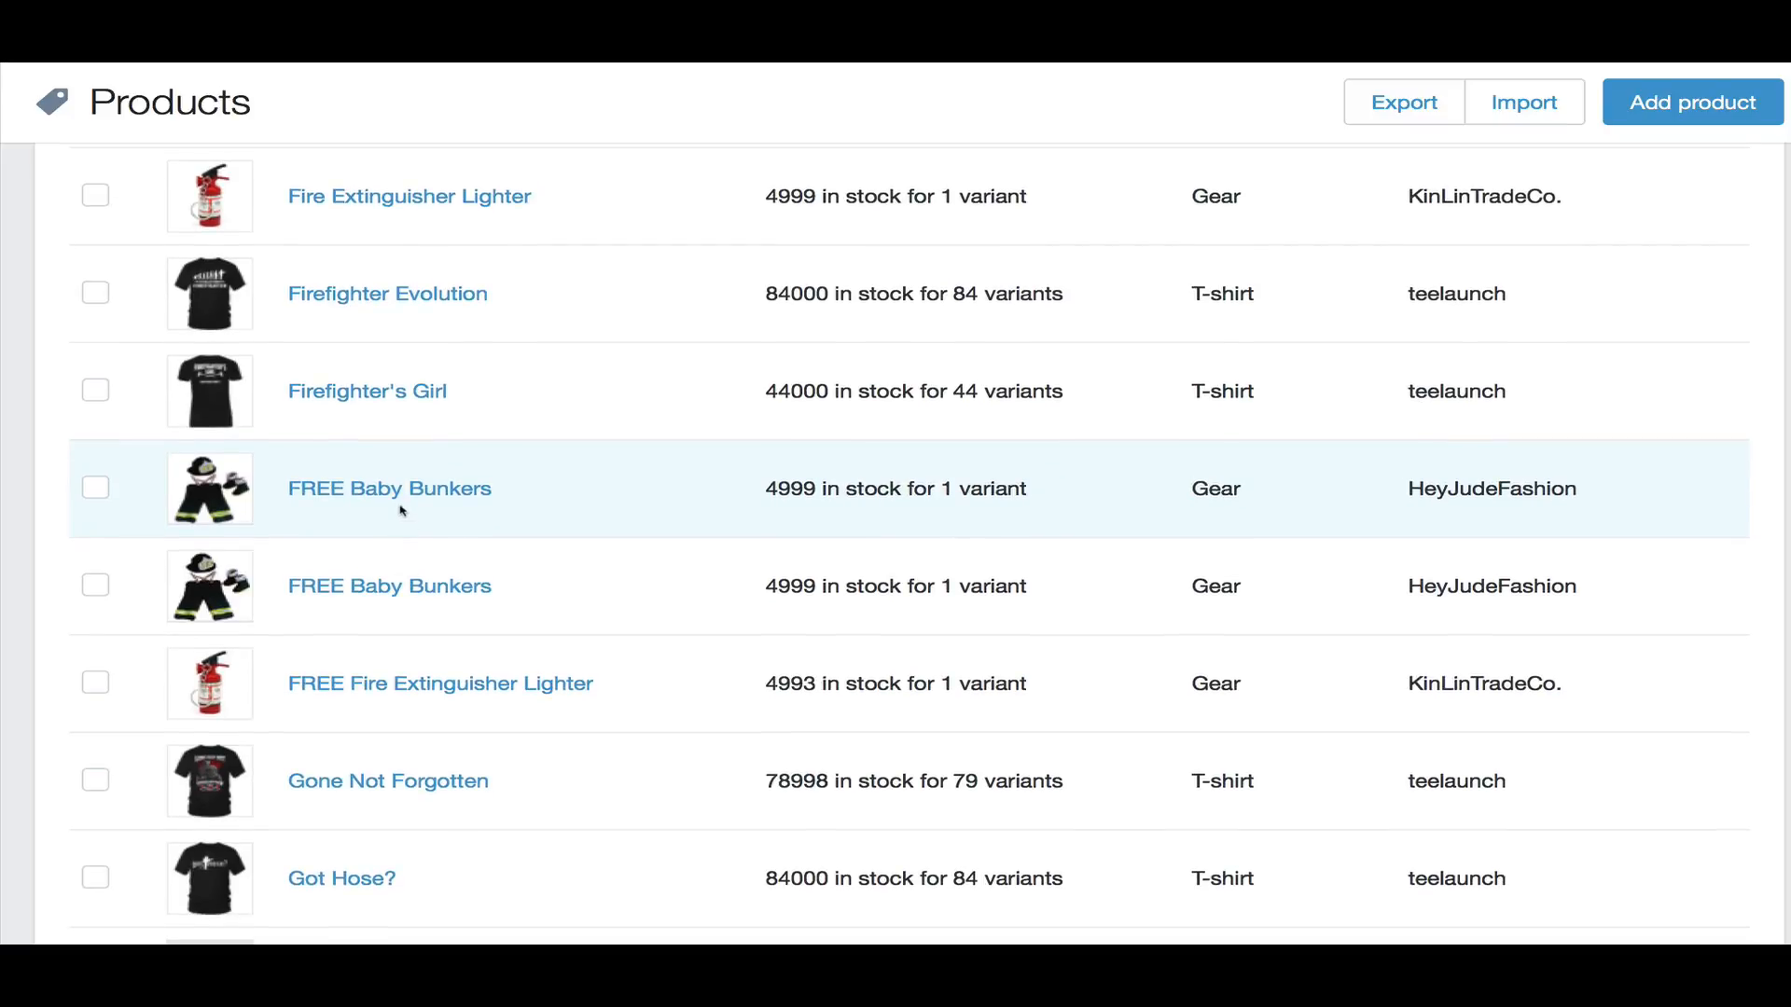
pyautogui.rightClick(401, 487)
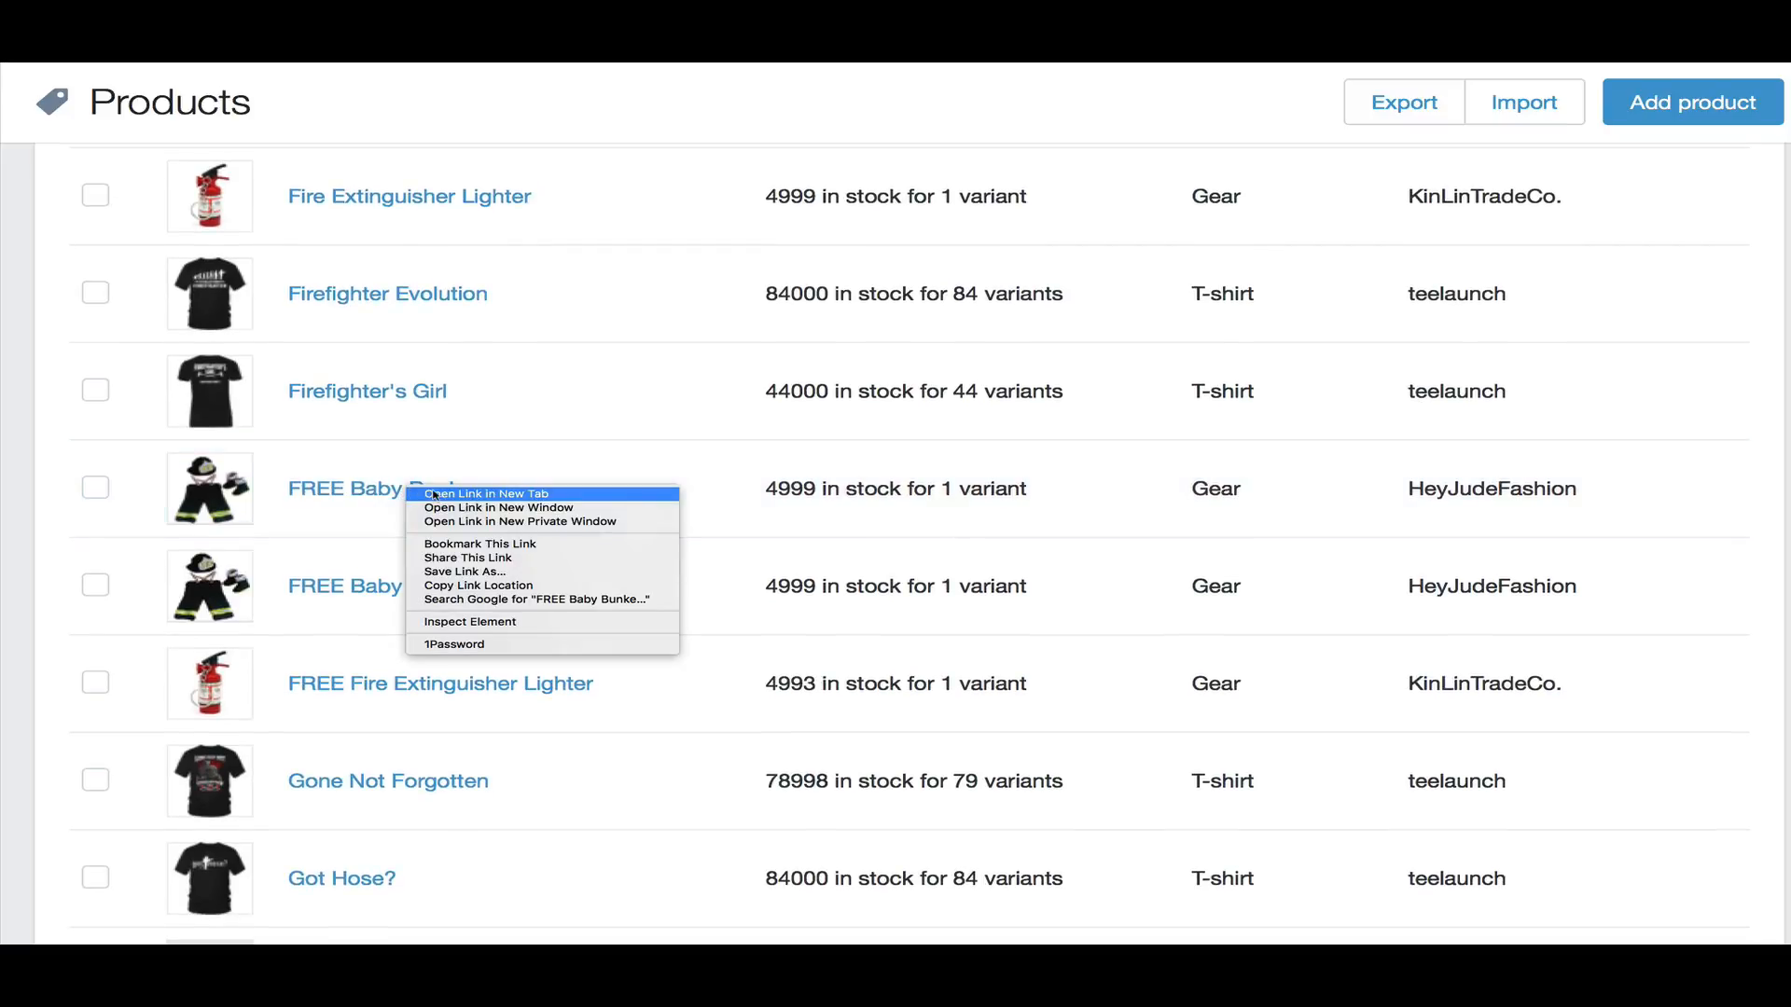
pyautogui.click(439, 493)
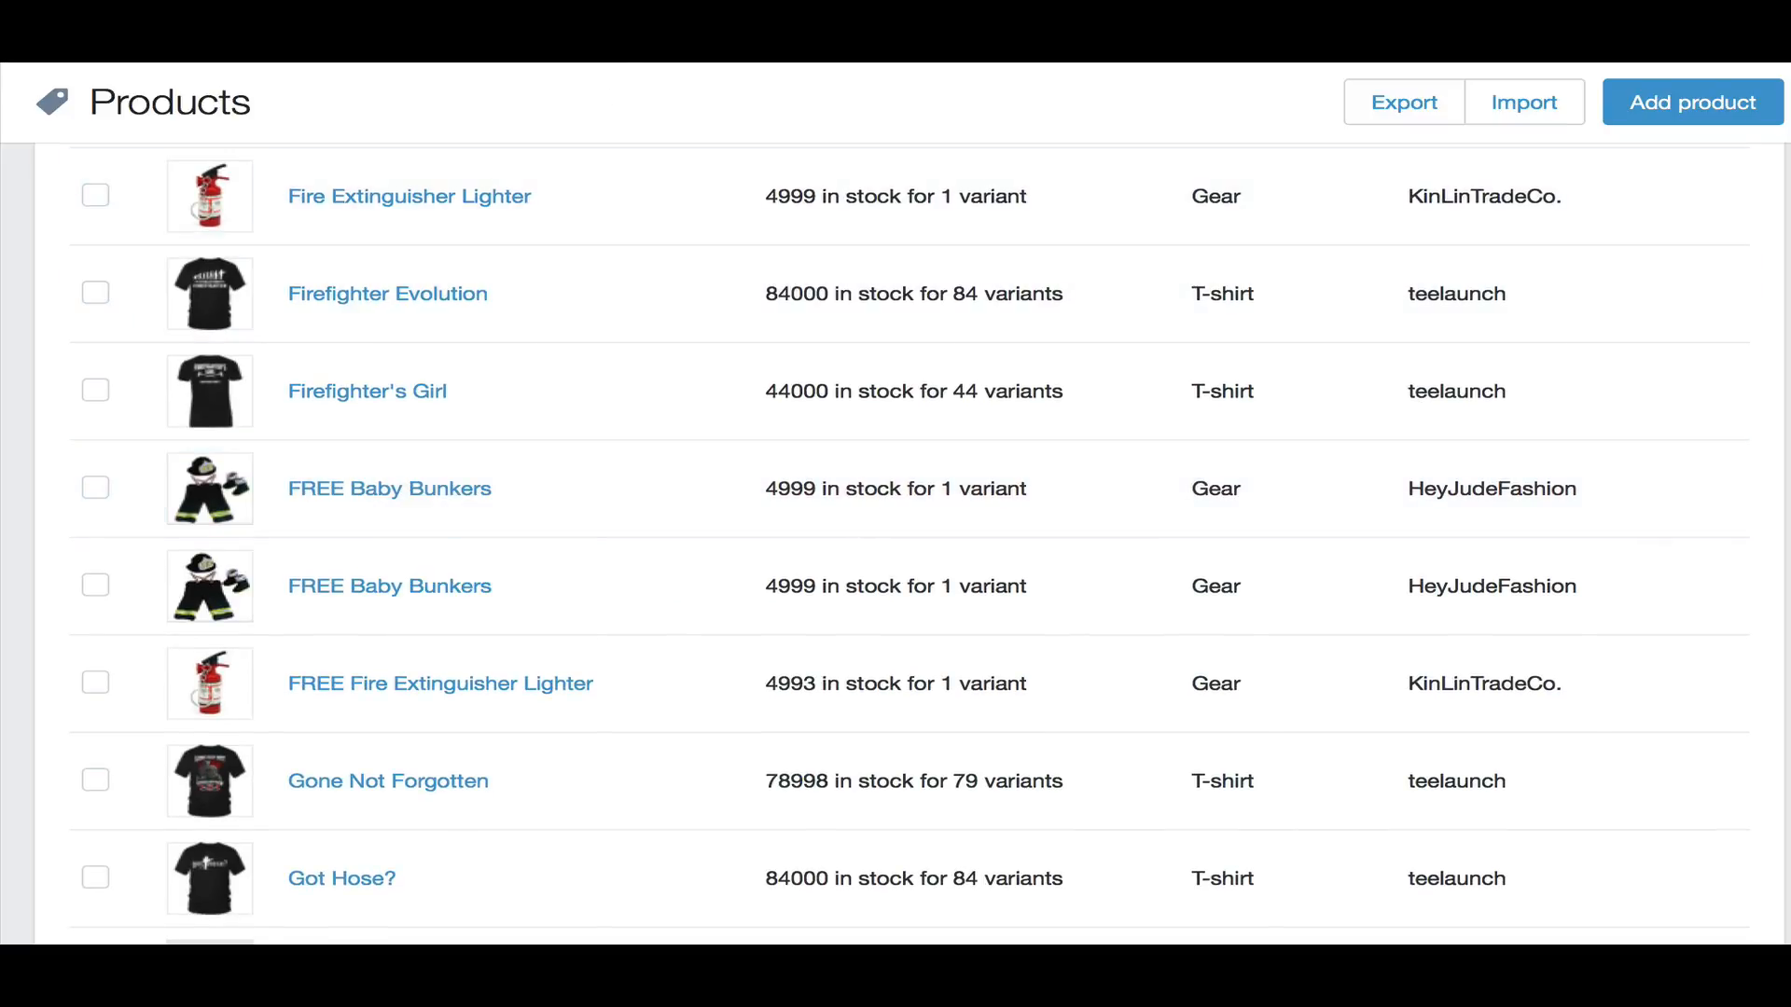
# Review the regular Baby Bunkers product's description, image and Black Bunkers variant price
pyautogui.hotkey('ctrl', 'Tab')
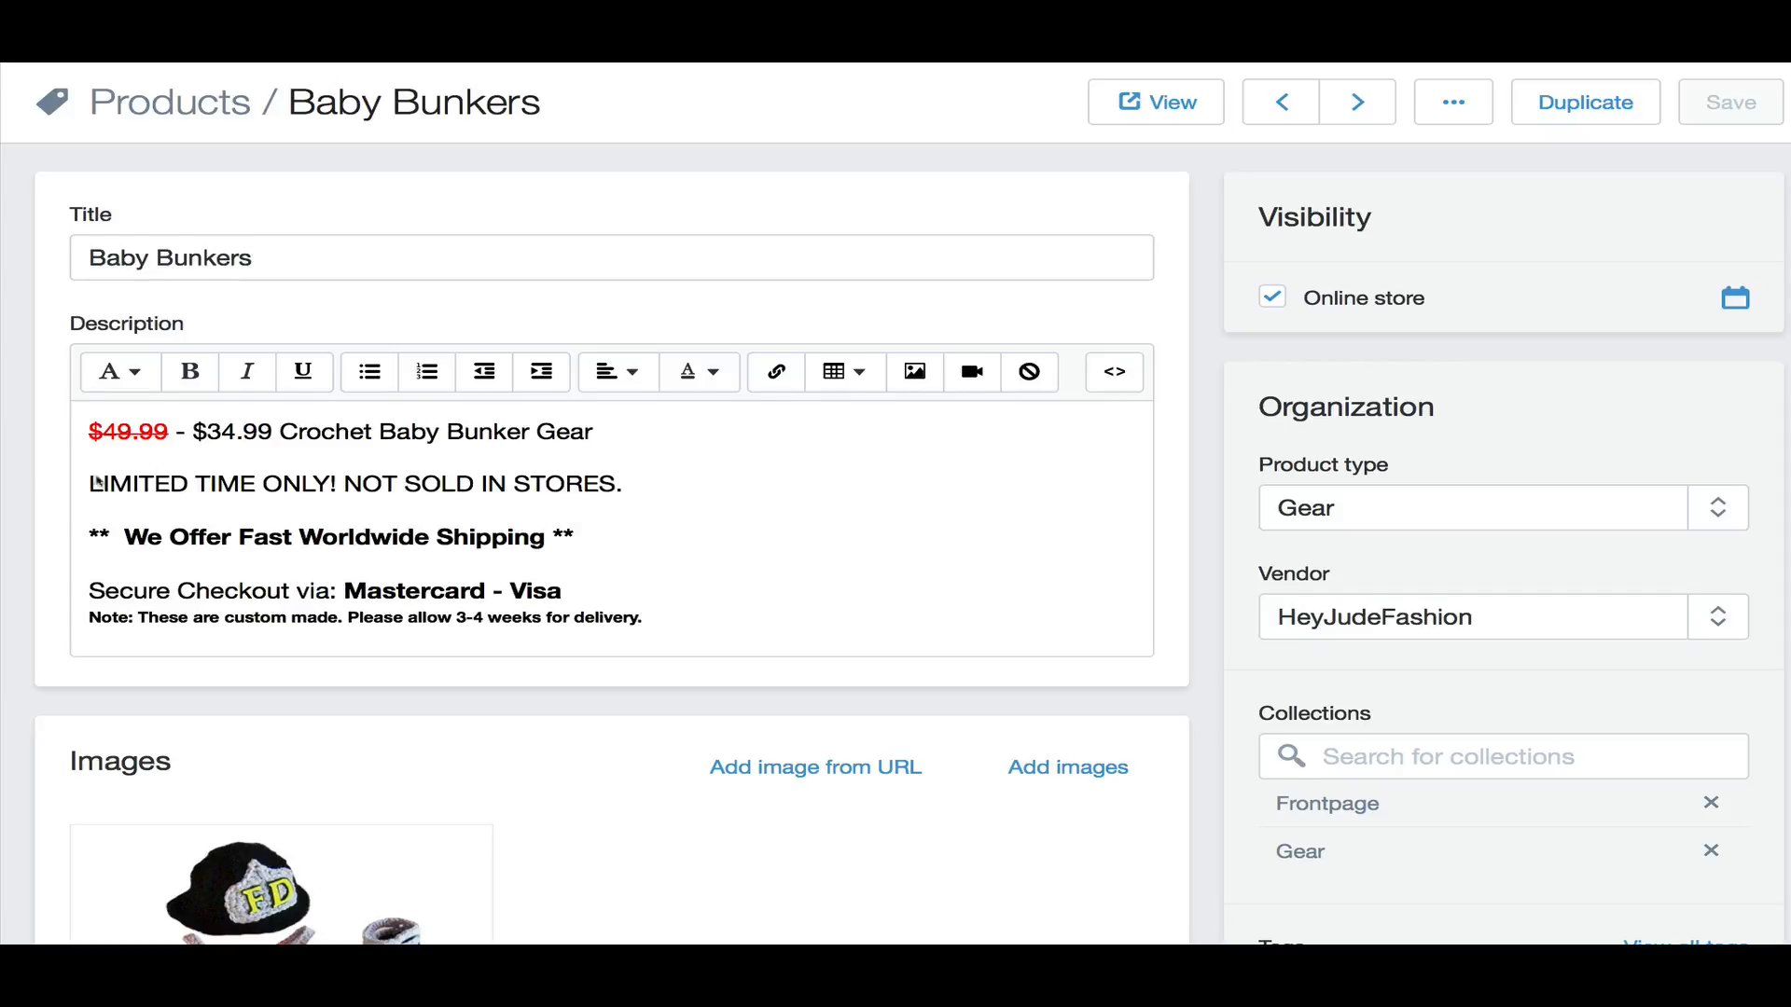
pyautogui.scroll(-2, 51, 469)
pyautogui.scroll(2, 51, 469)
pyautogui.scroll(-10, 39, 513)
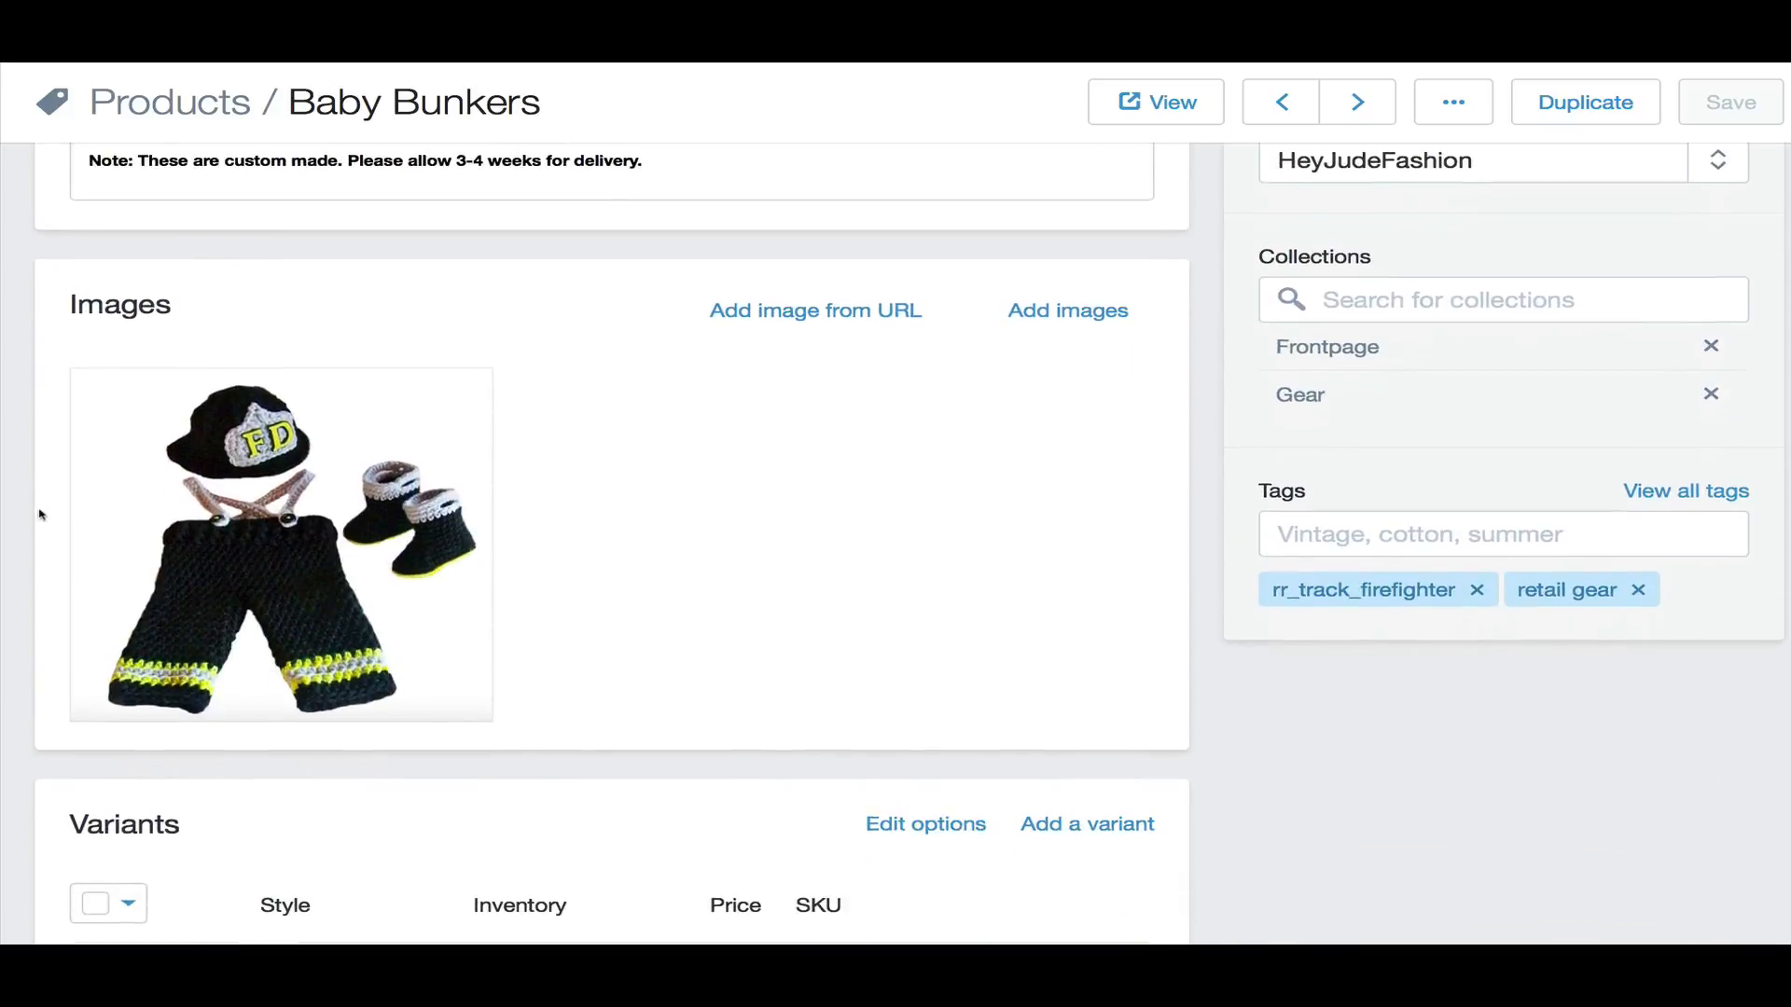
pyautogui.moveTo(685, 819)
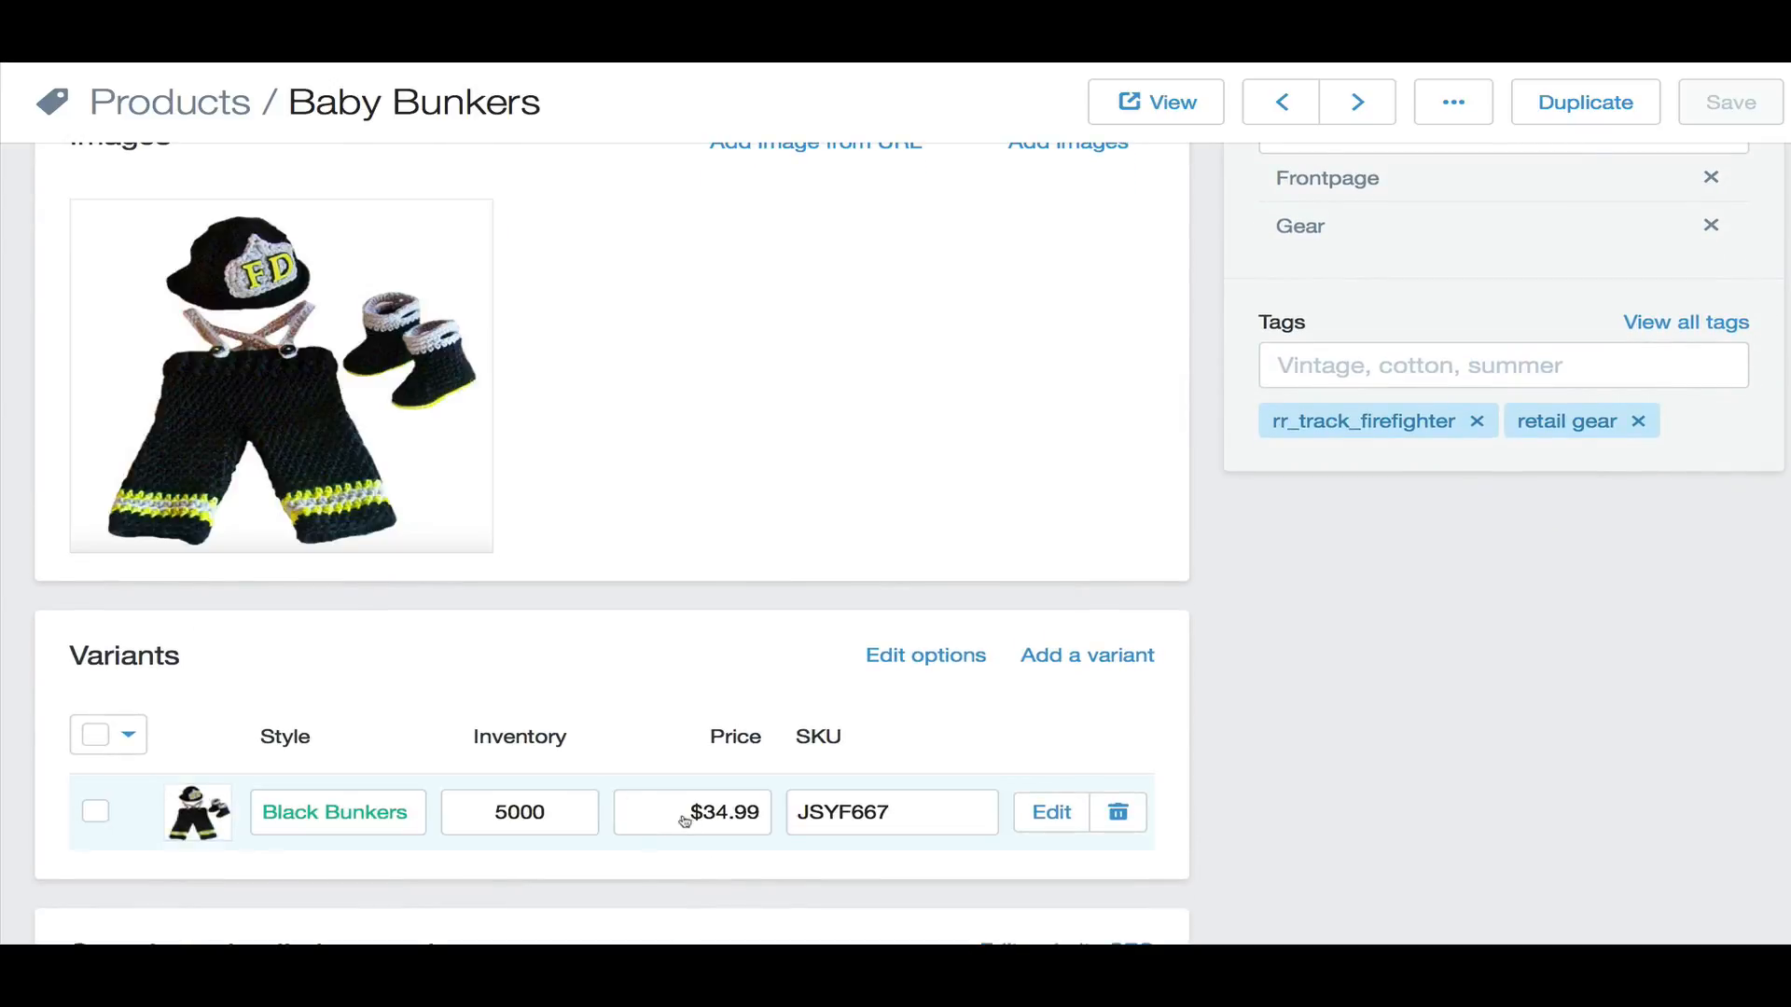
pyautogui.scroll(-3, 695, 811)
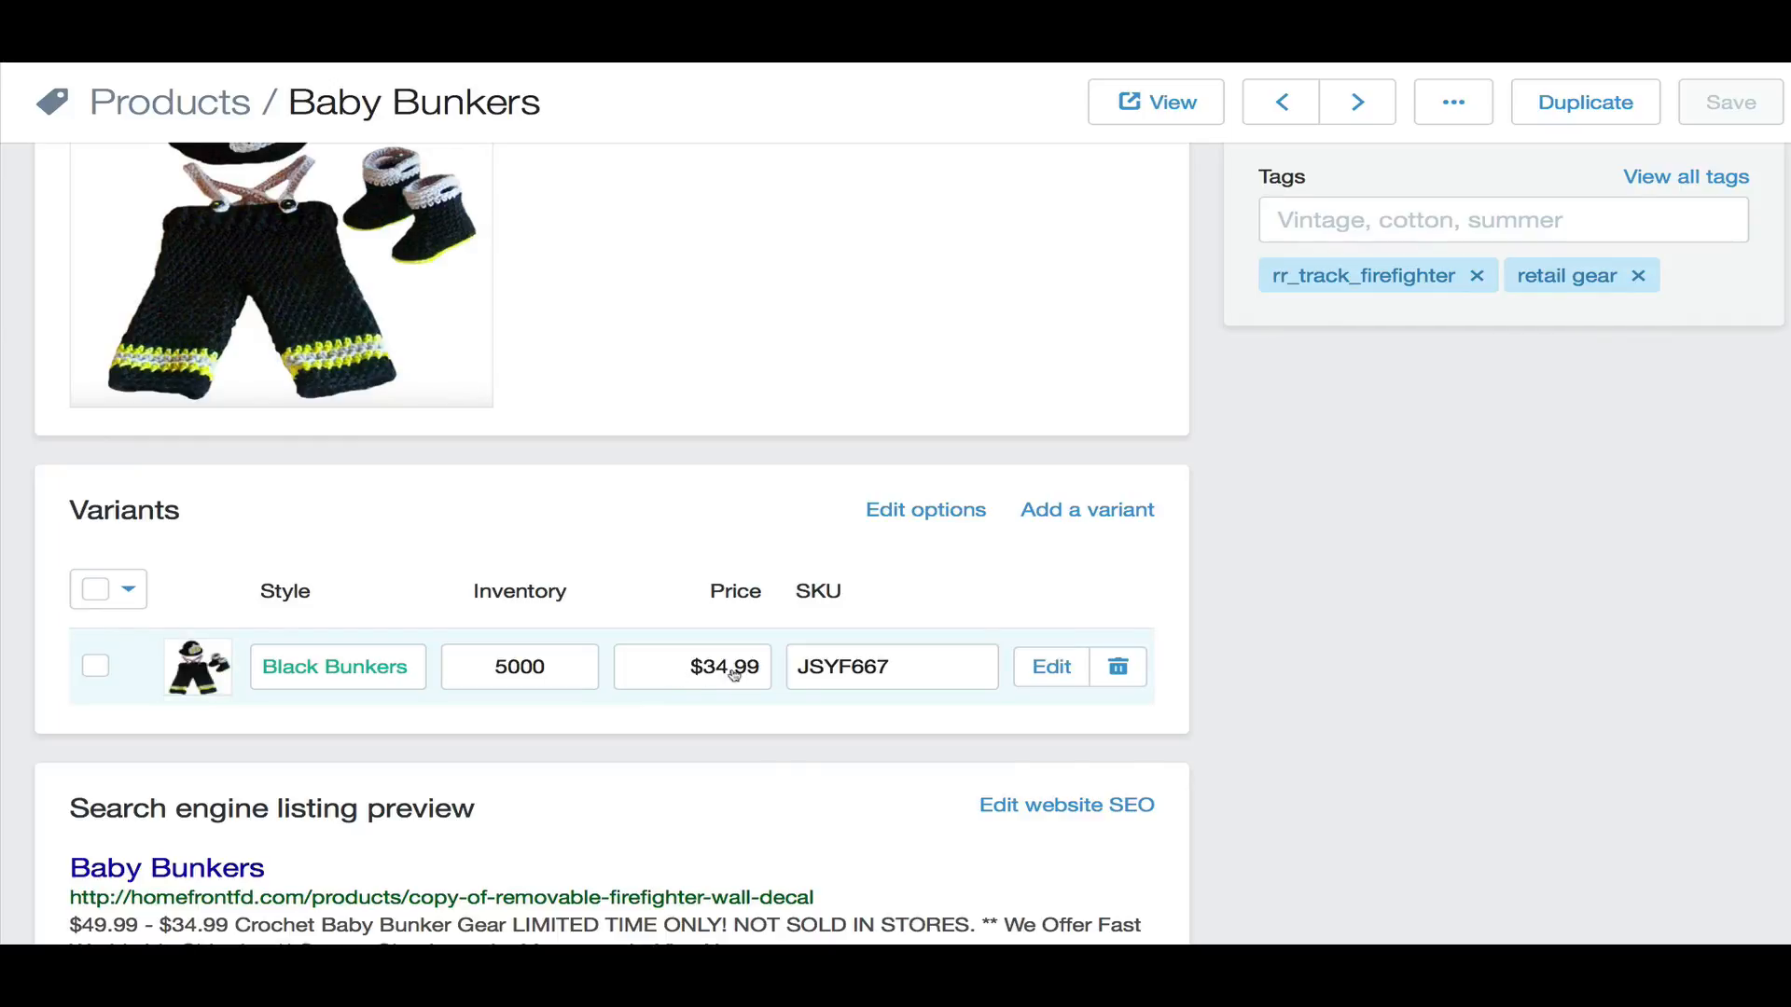
pyautogui.scroll(3, 737, 673)
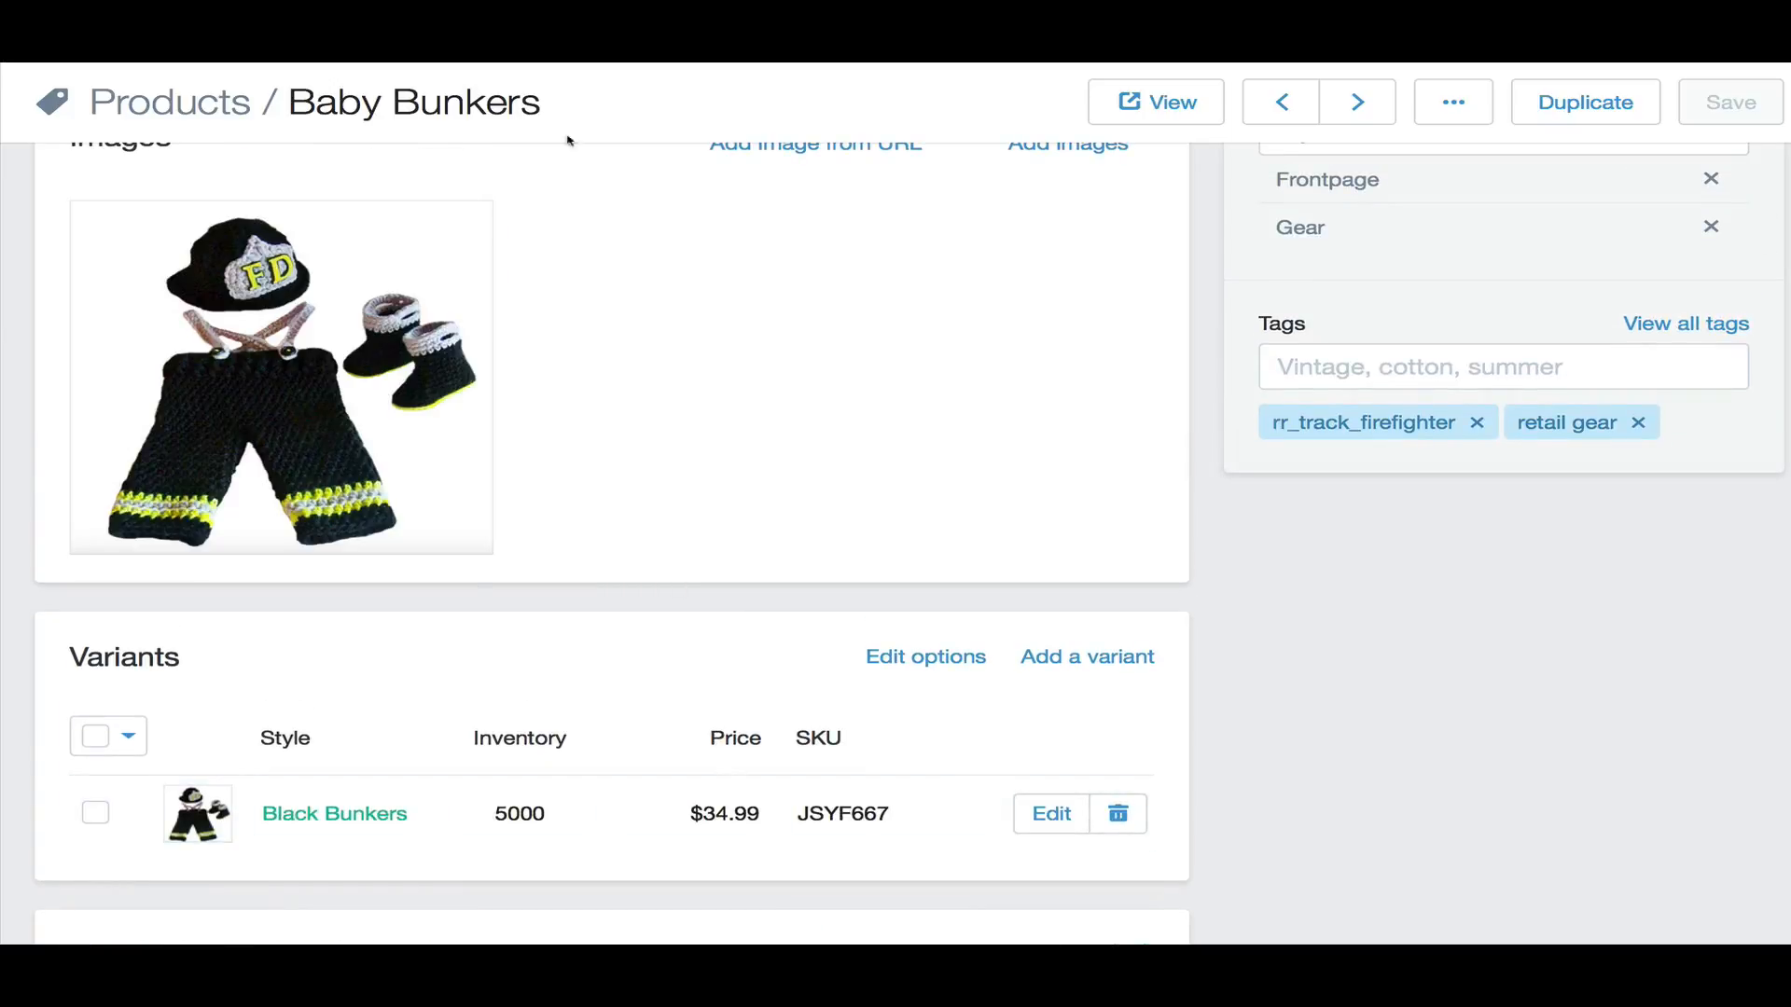
# Highlight the U.S. Insured Shipping & Handling rate for $30.00 - $99.99 orders and compare it with the Baby Bunkers price
pyautogui.hotkey('alt', 'Left')
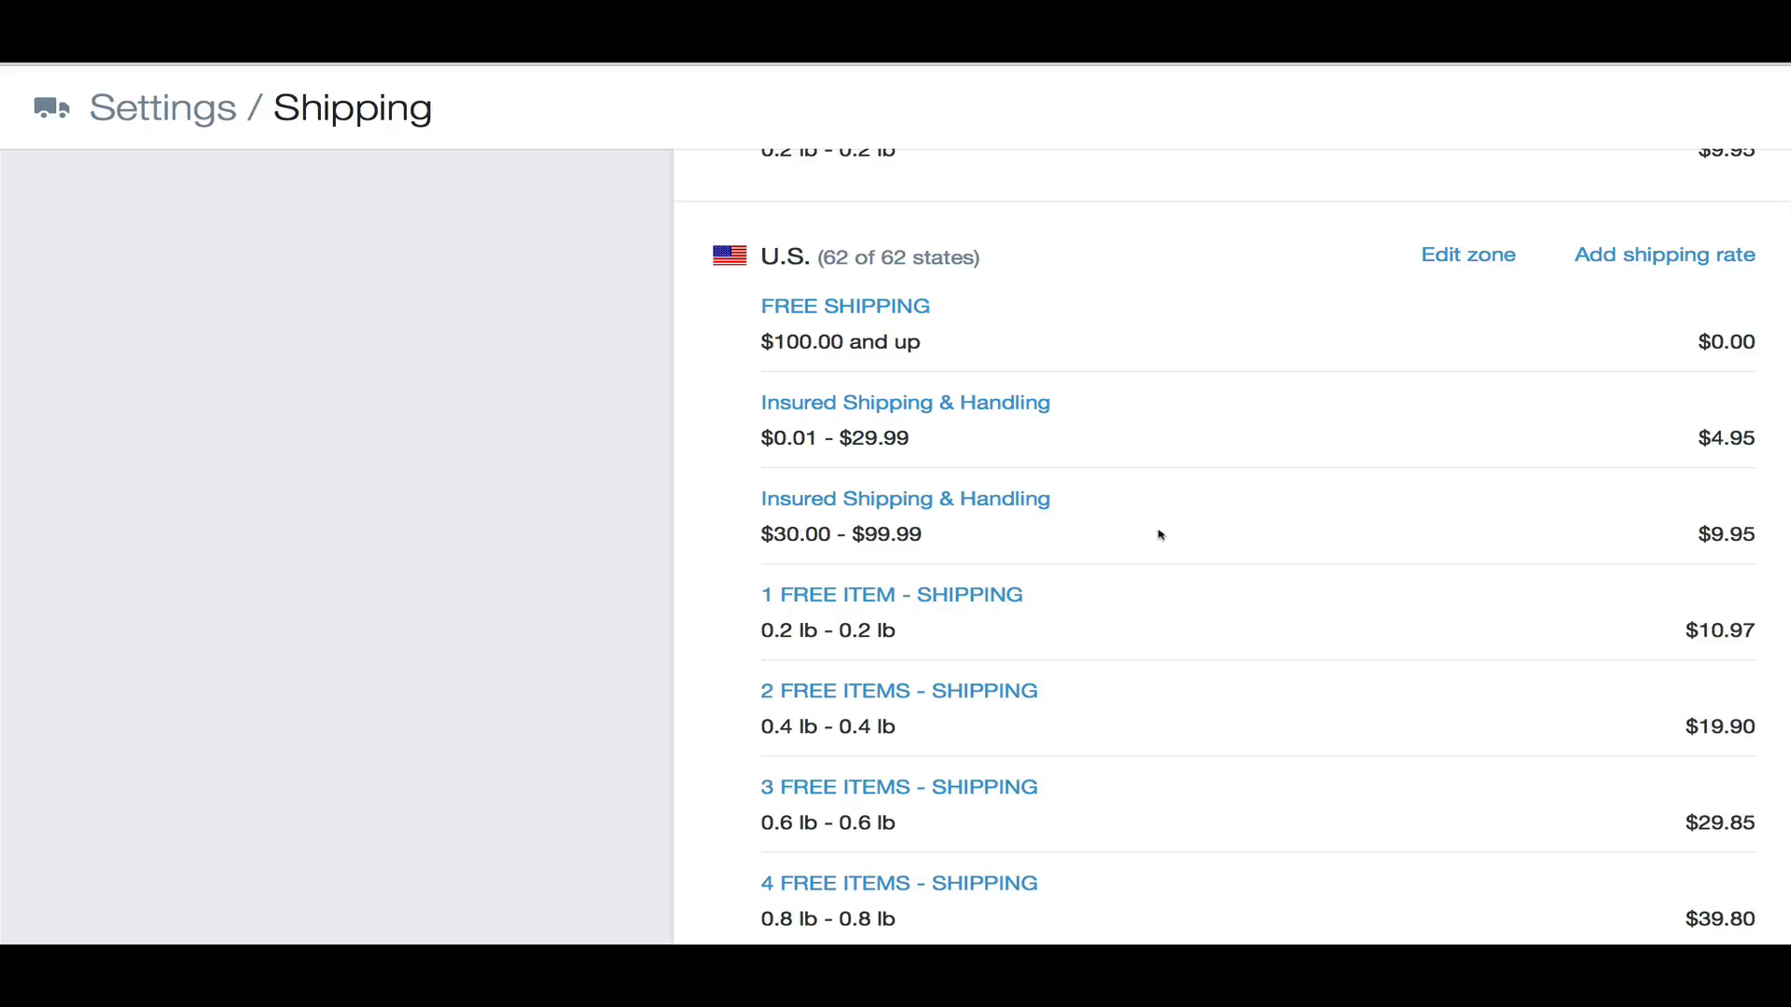
pyautogui.moveTo(1762, 538); pyautogui.dragTo(747, 509)
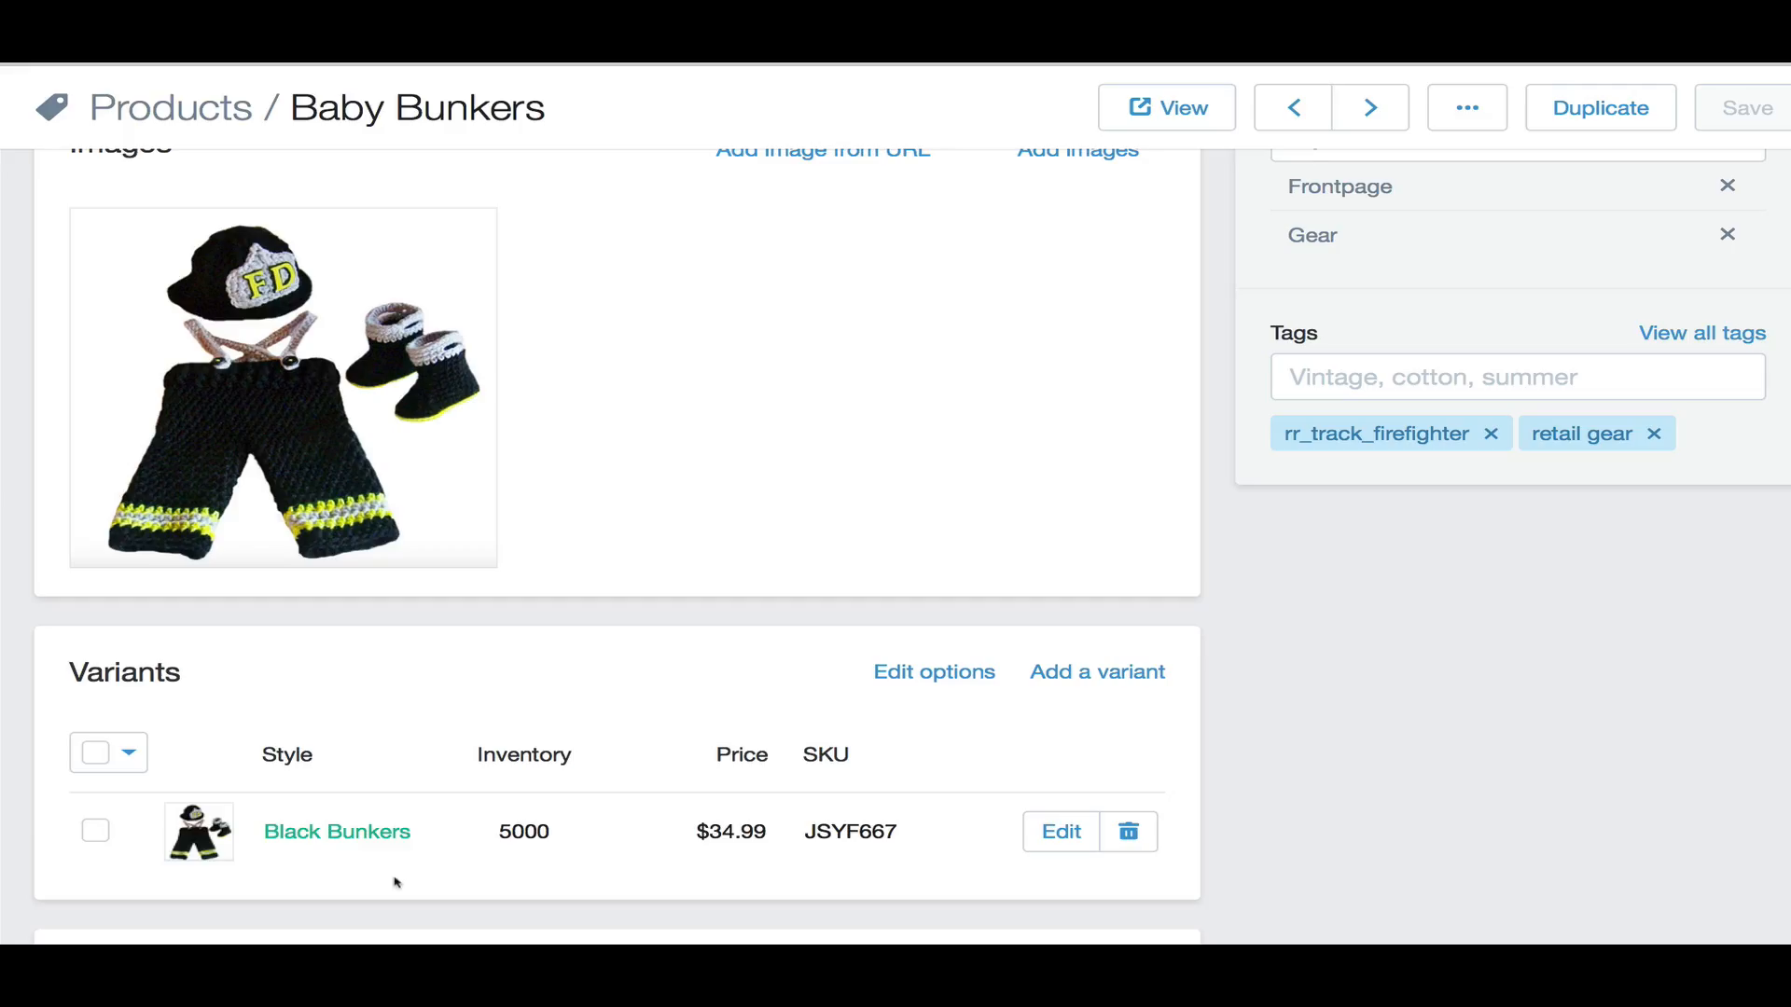
pyautogui.moveTo(746, 856)
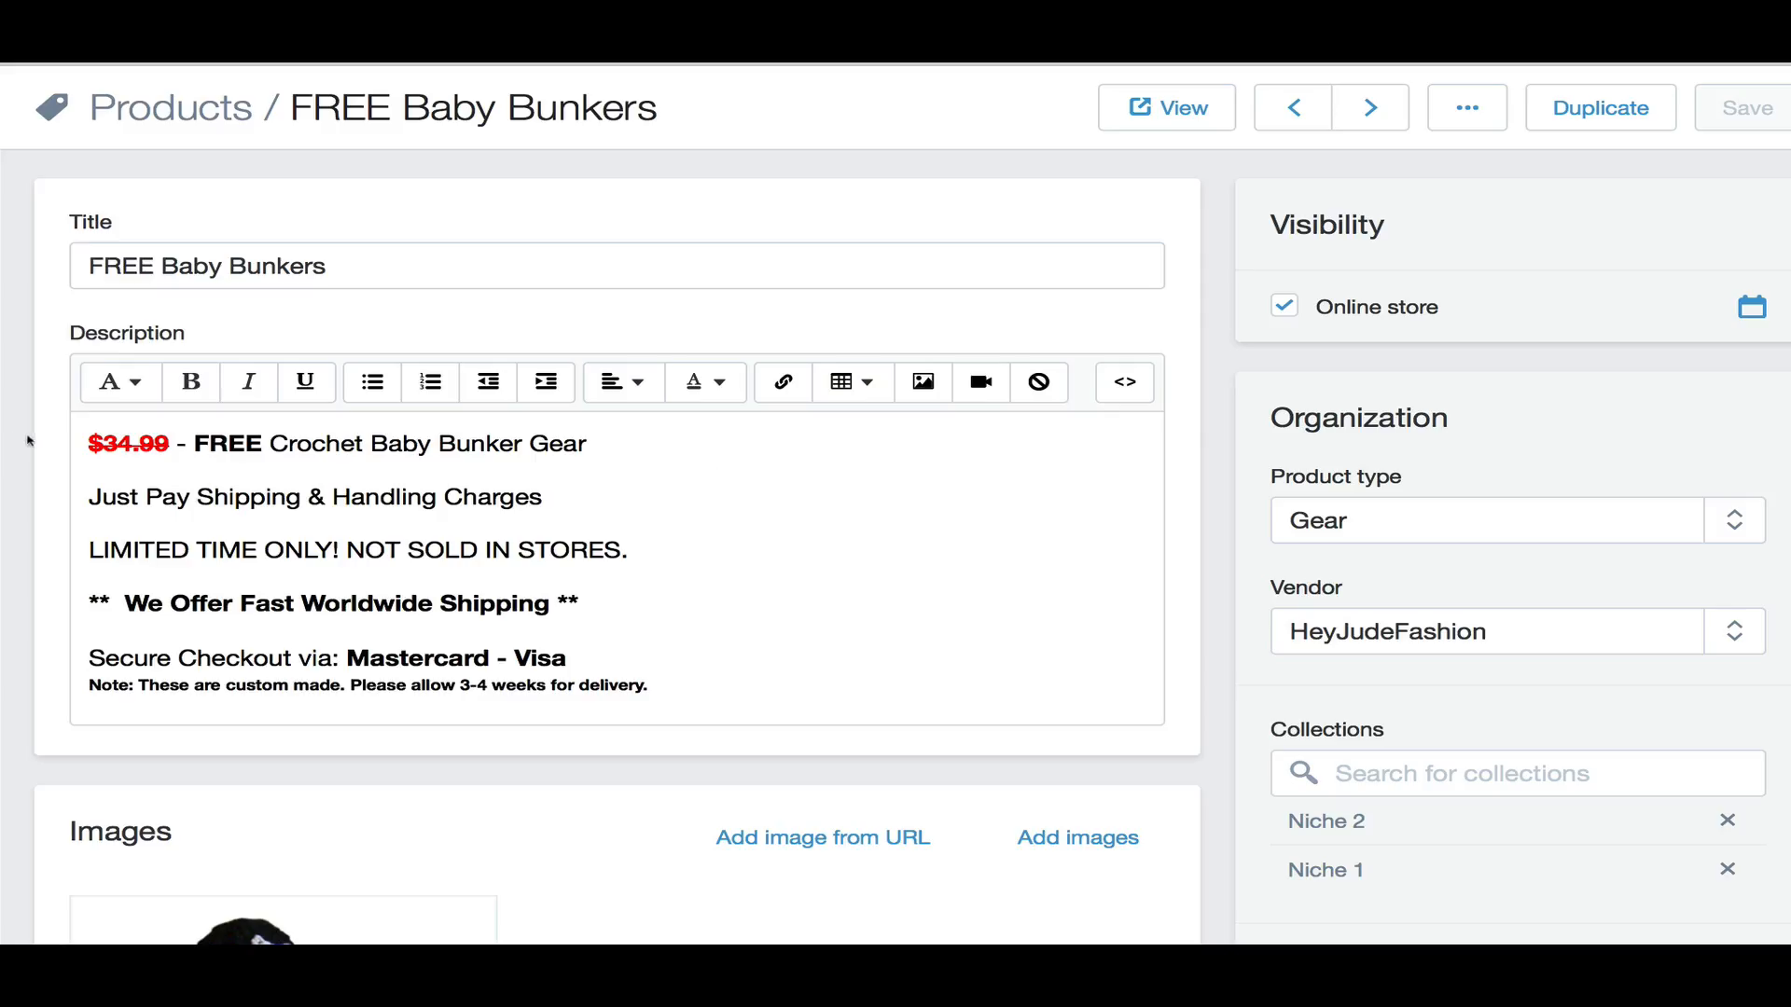
# Look over the description of the FREE Baby Bunkers product
pyautogui.scroll(-3, 33, 442)
pyautogui.scroll(-2, 35, 440)
pyautogui.scroll(4, 35, 439)
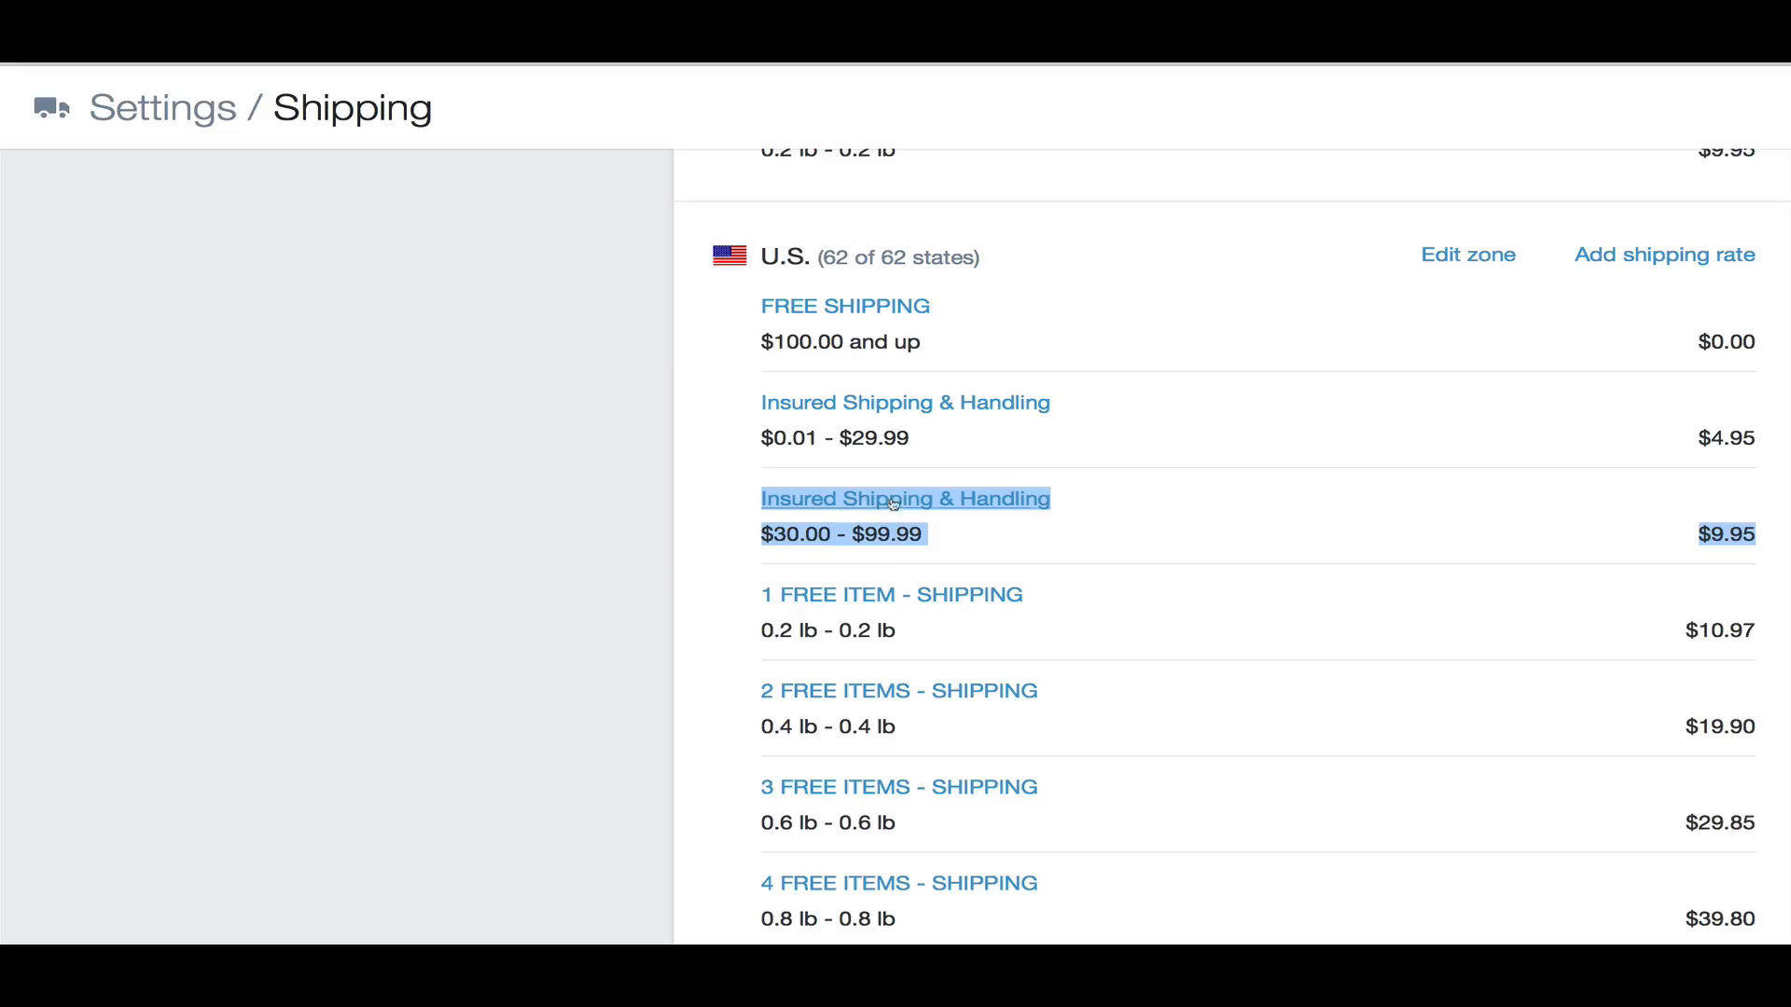
# Highlight the shipping costs of the one to five free items U.S. rates in turn
pyautogui.scroll(-3, 924, 500)
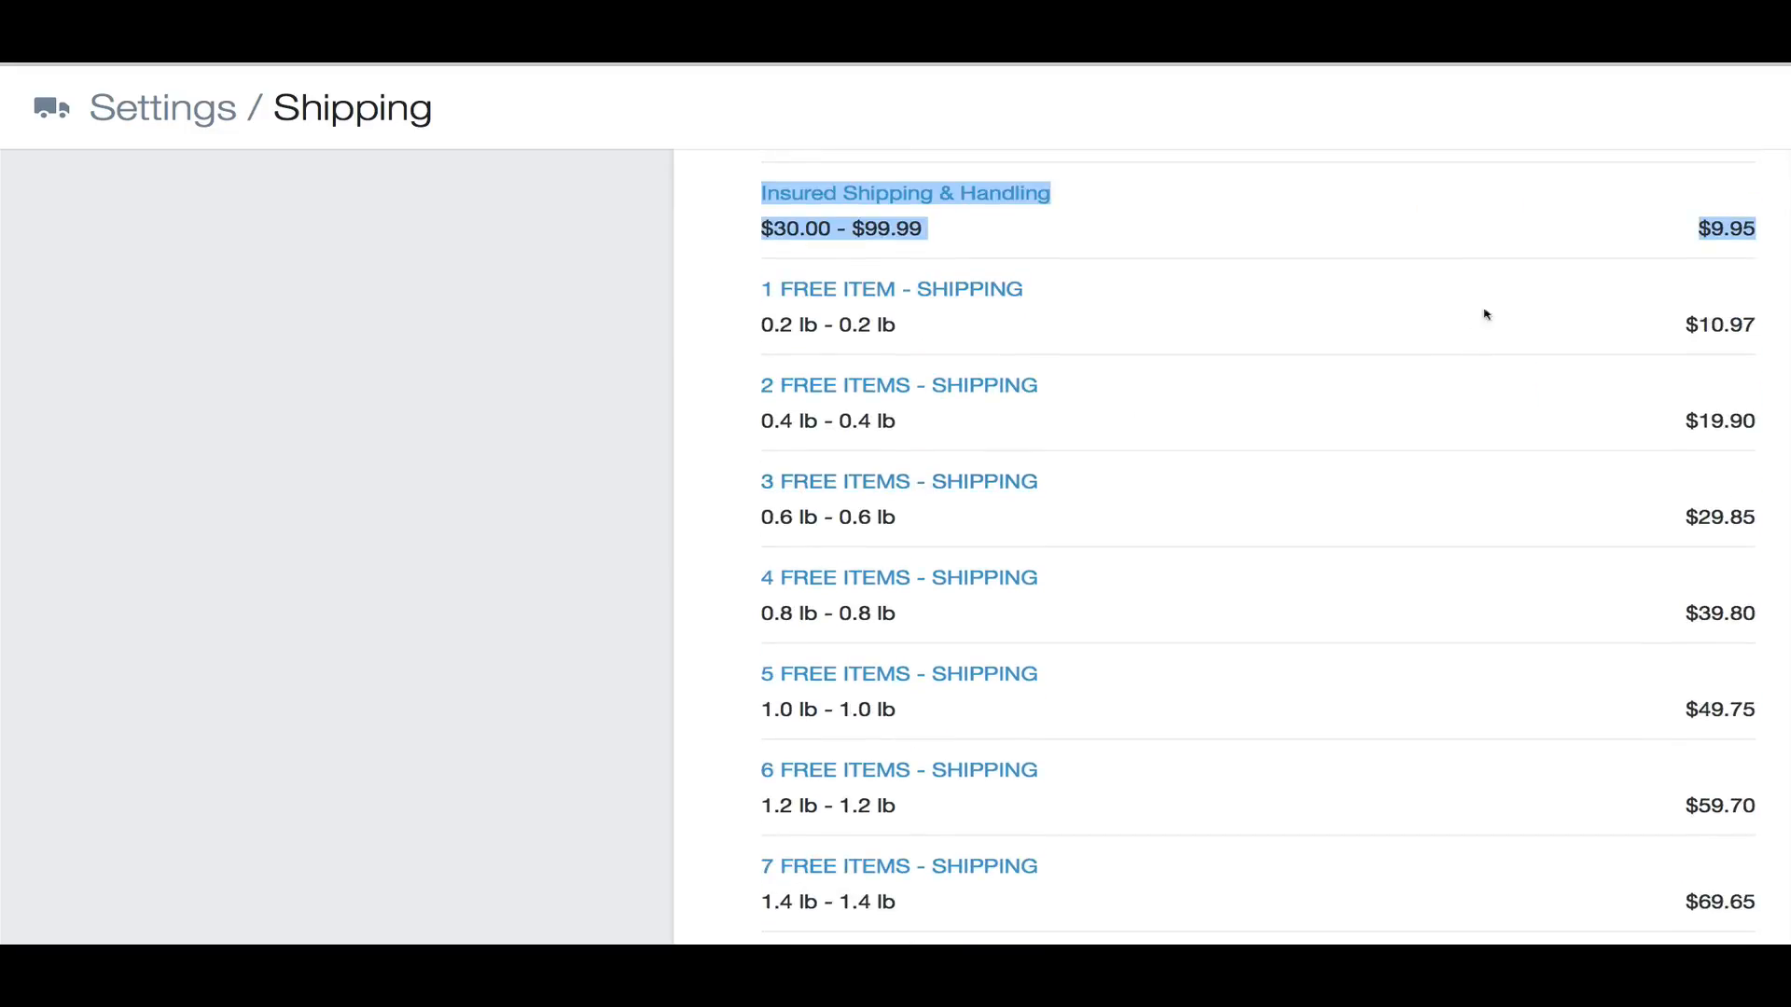
pyautogui.click(1661, 339)
pyautogui.moveTo(1661, 338); pyautogui.dragTo(1757, 327)
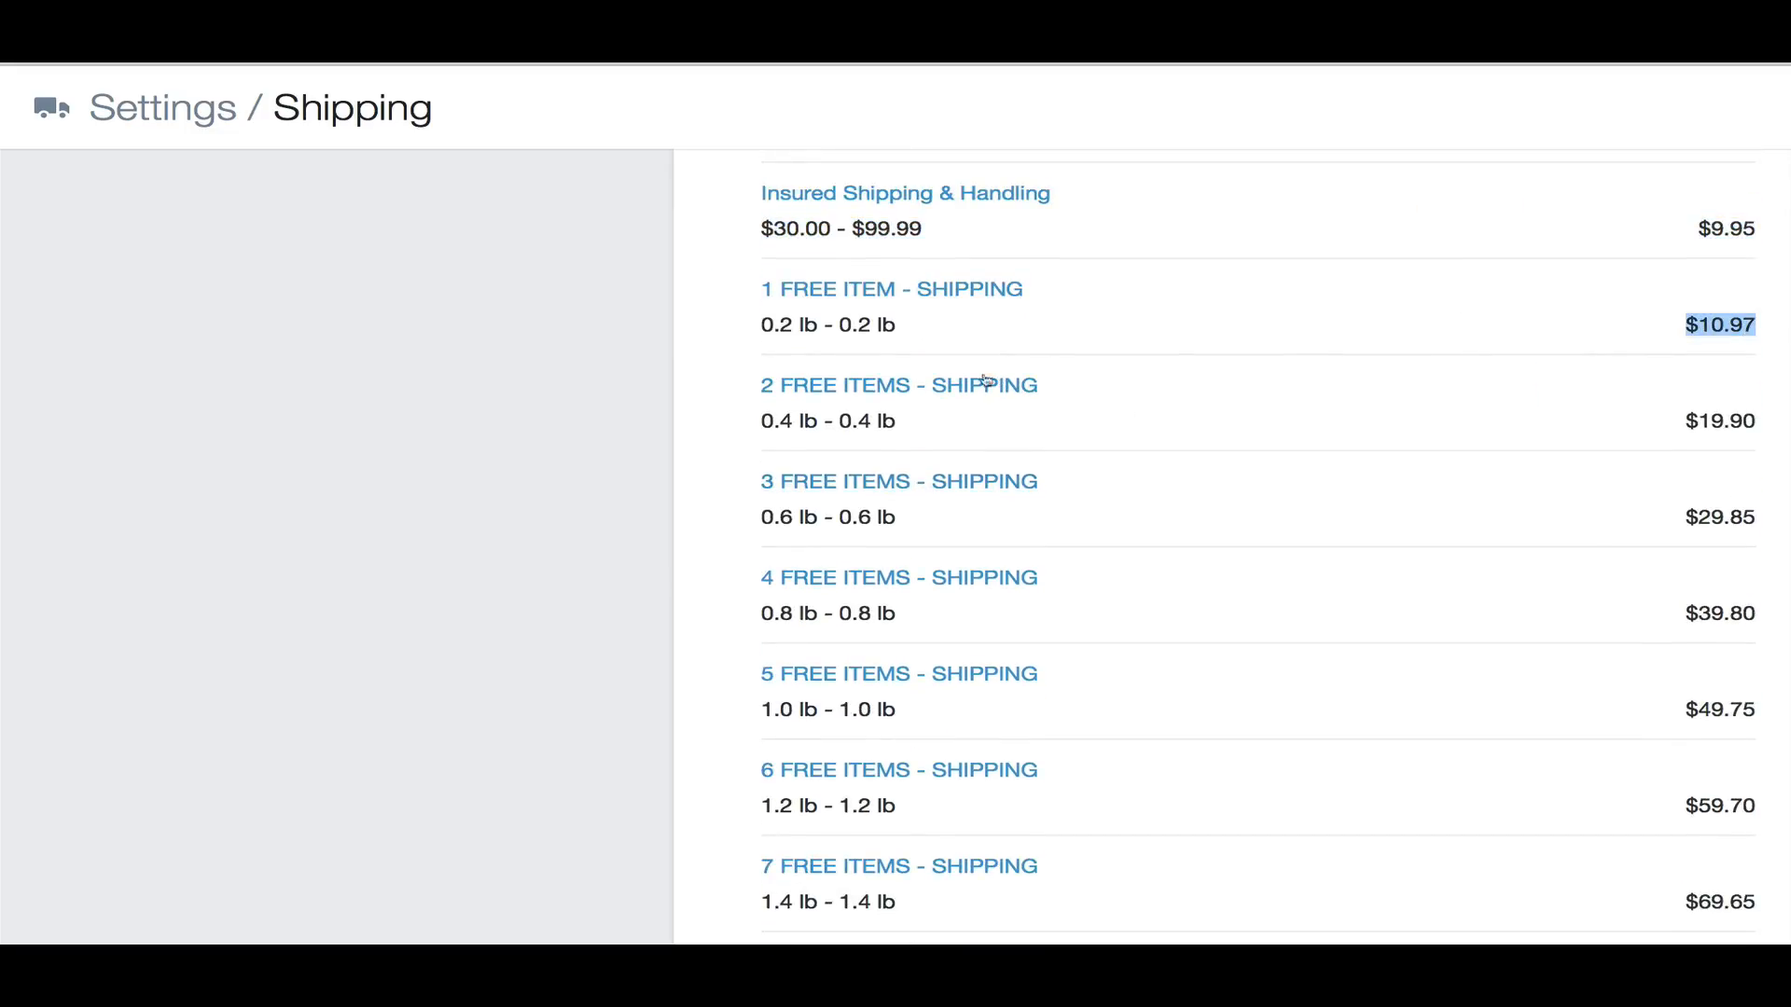
pyautogui.moveTo(1673, 431); pyautogui.dragTo(1770, 427)
pyautogui.scroll(-1, 1634, 556)
pyautogui.moveTo(1651, 522); pyautogui.dragTo(1763, 520)
pyautogui.moveTo(1664, 622); pyautogui.dragTo(1730, 616)
pyautogui.moveTo(1678, 710); pyautogui.dragTo(1743, 706)
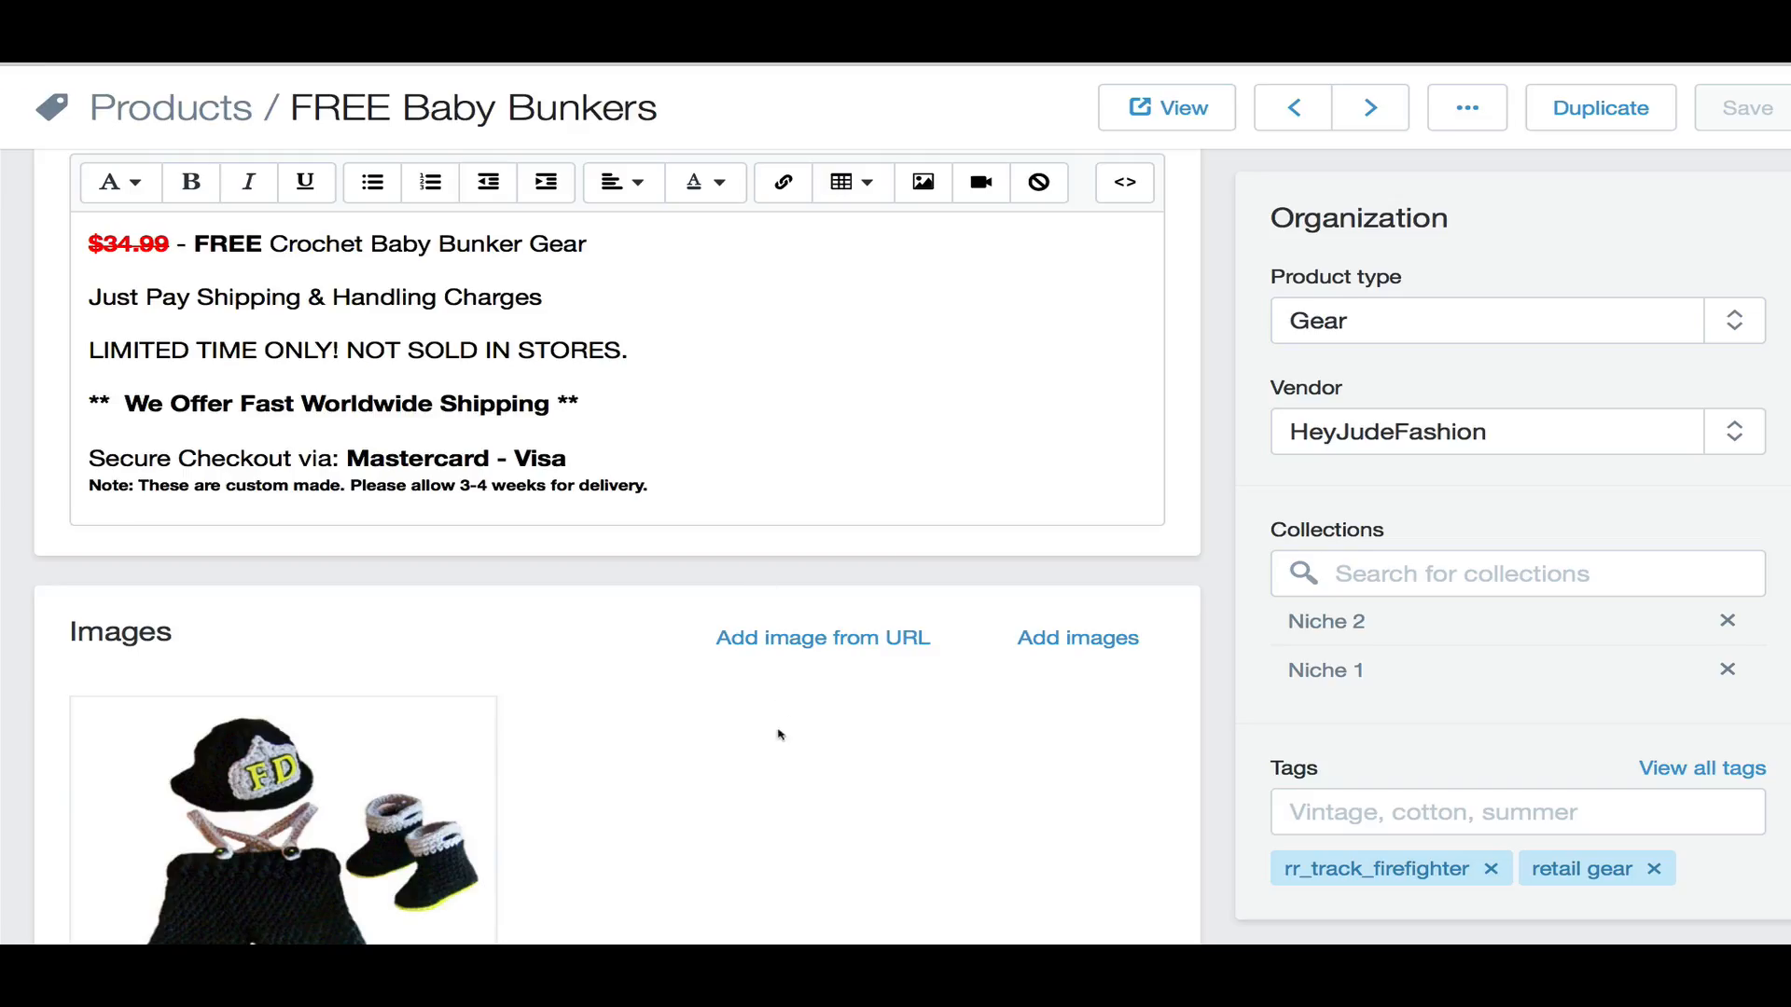
# Highlight FREE in the FREE Baby Bunkers product name and review its description, image and variant price
pyautogui.scroll(2, 793, 713)
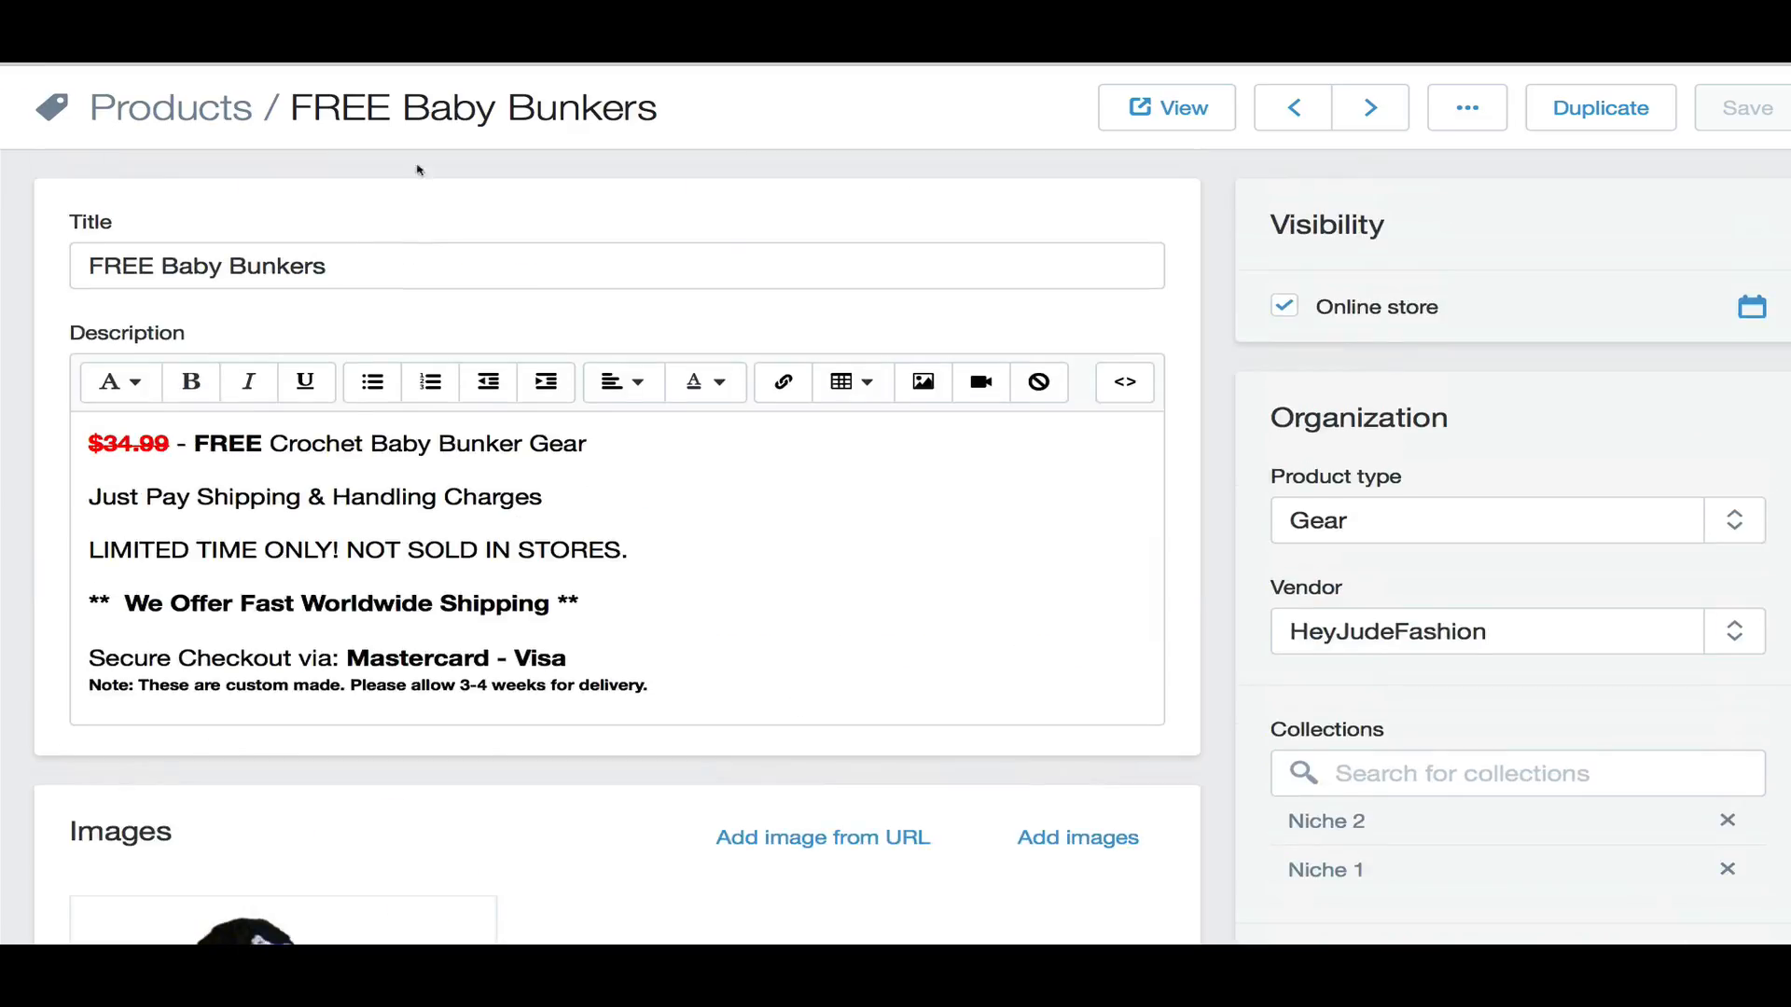
pyautogui.moveTo(291, 108); pyautogui.dragTo(390, 108)
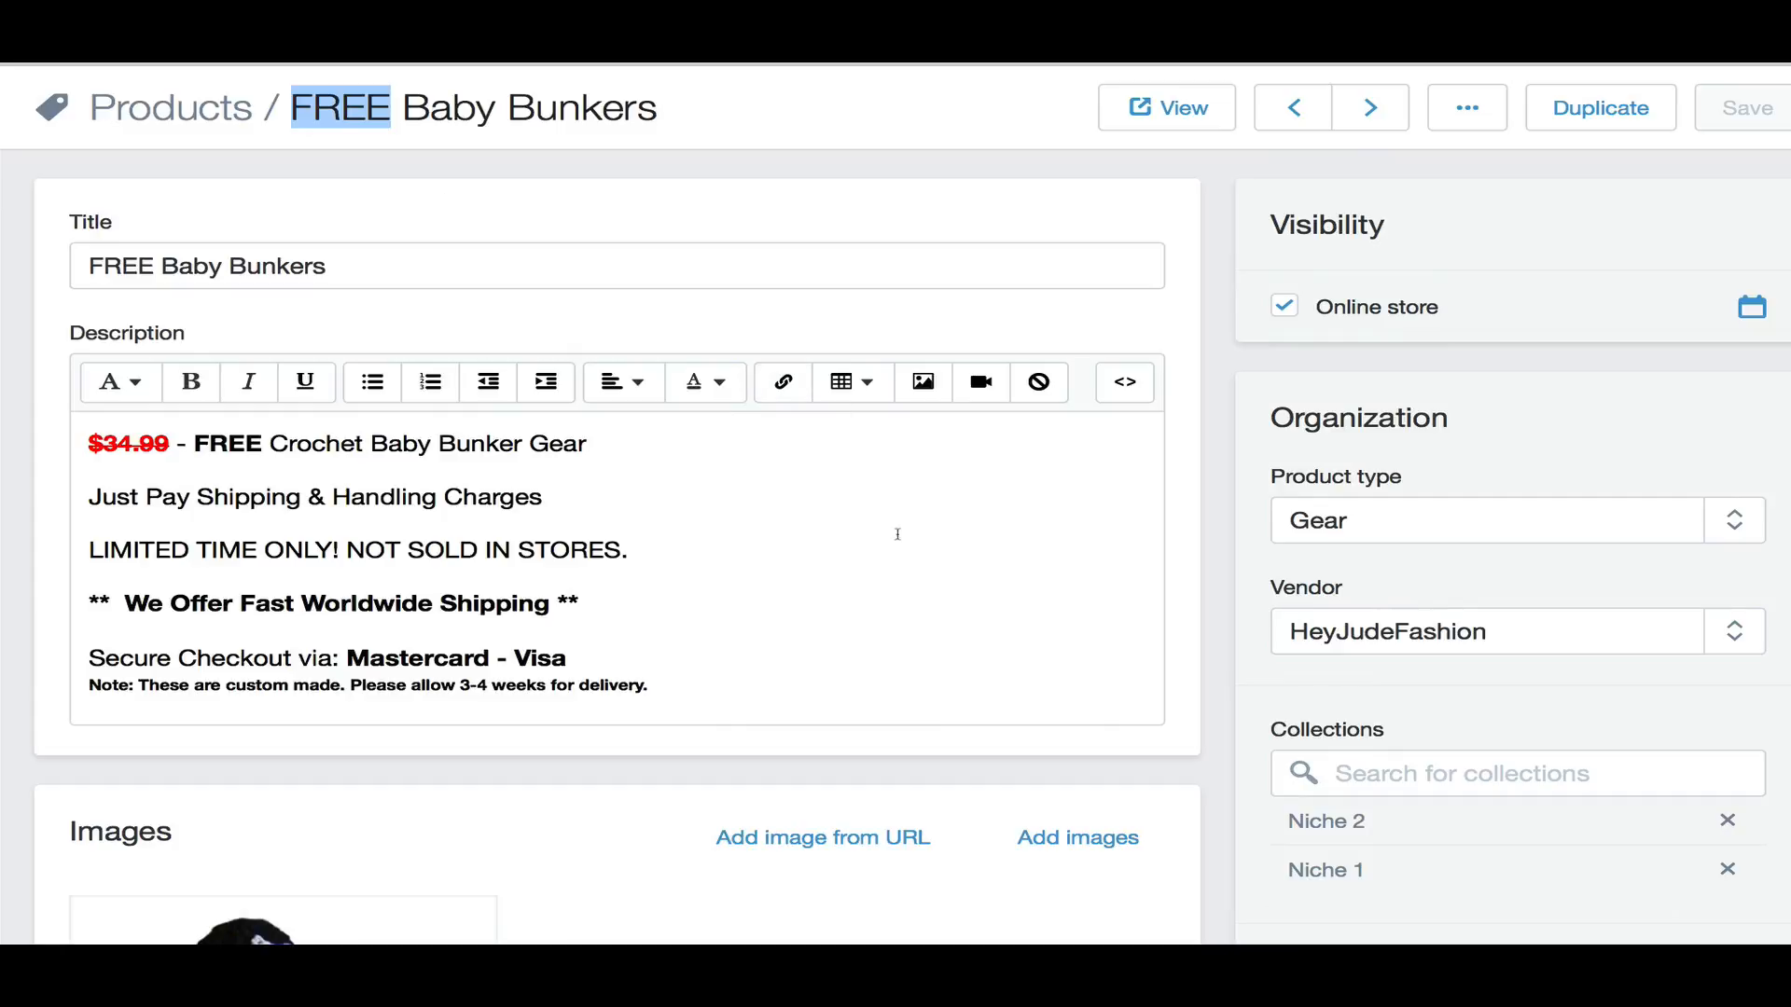
pyautogui.click(870, 758)
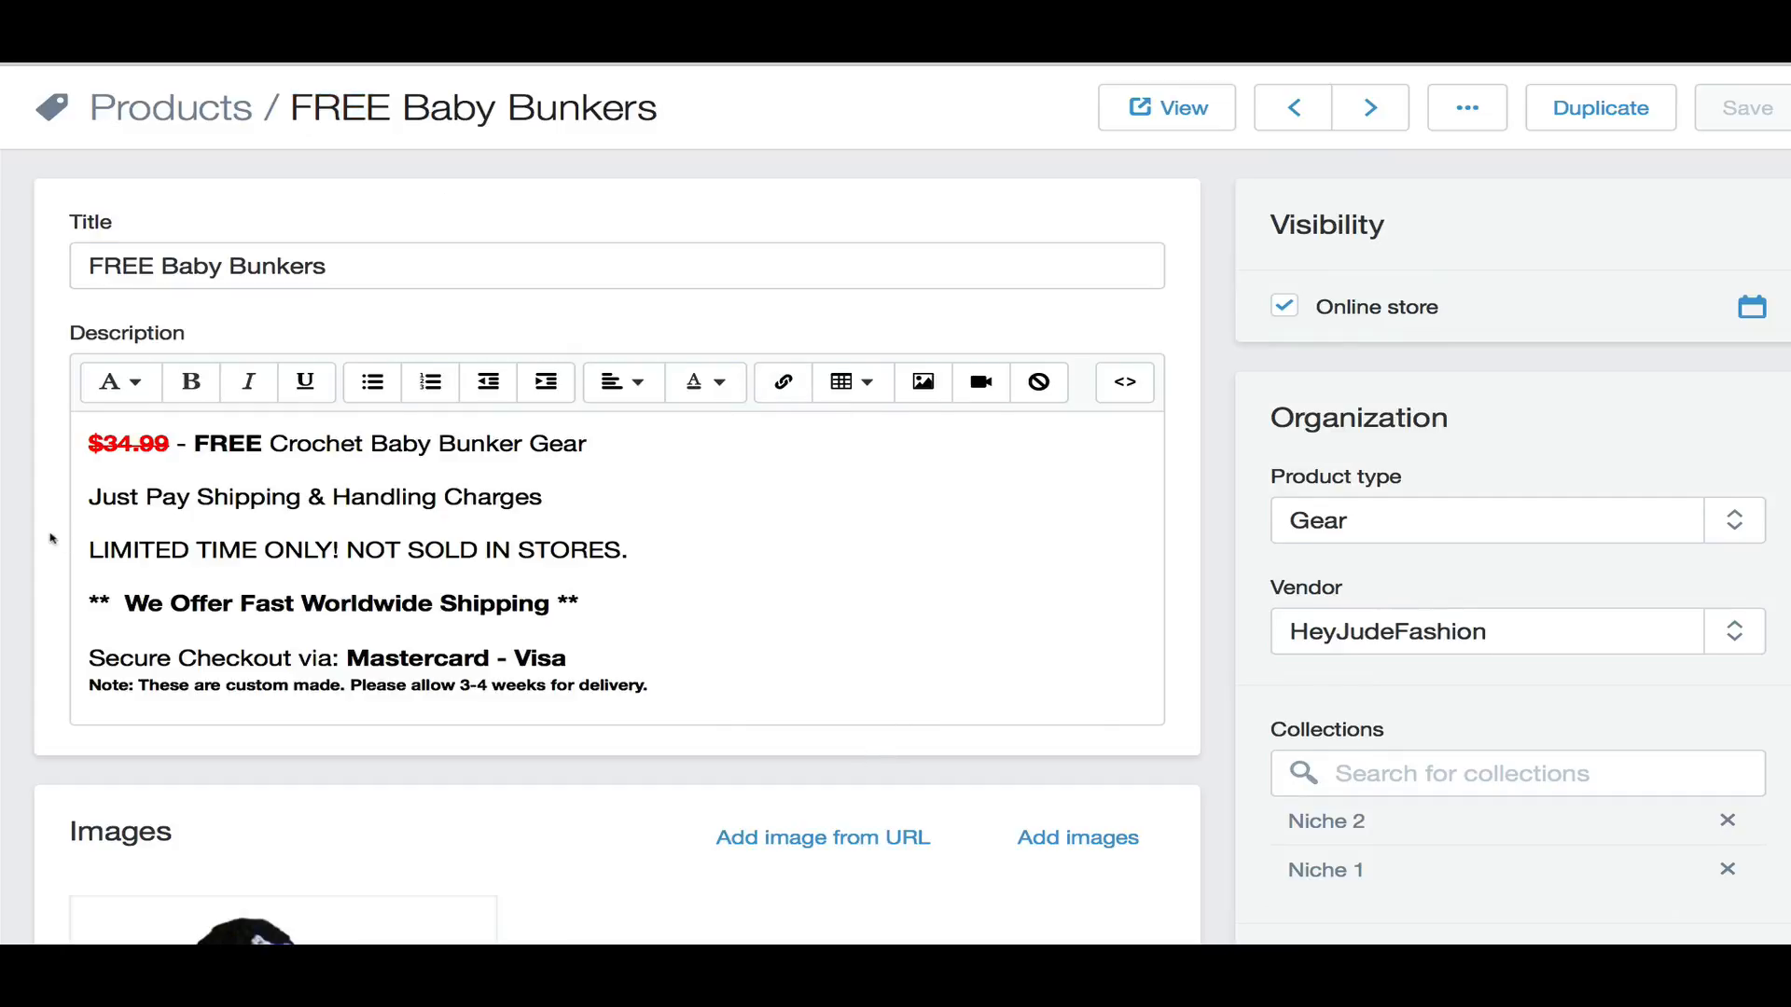
pyautogui.scroll(-10, 249, 465)
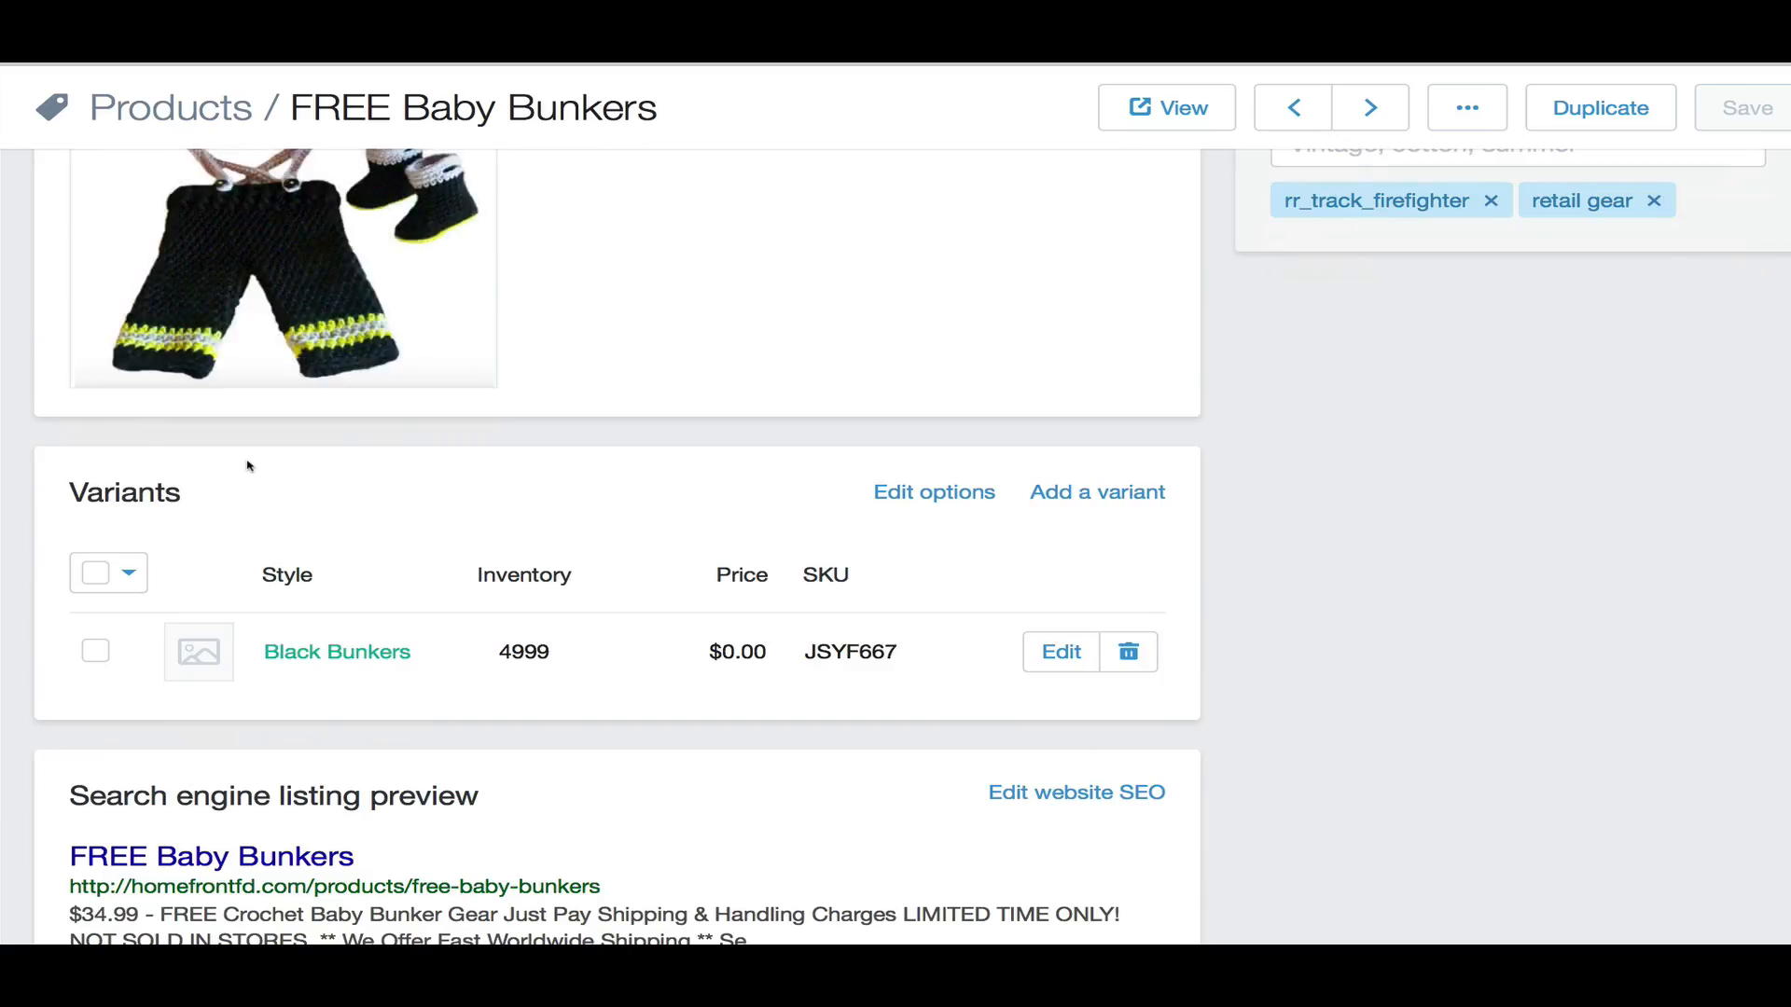
pyautogui.scroll(3, 249, 467)
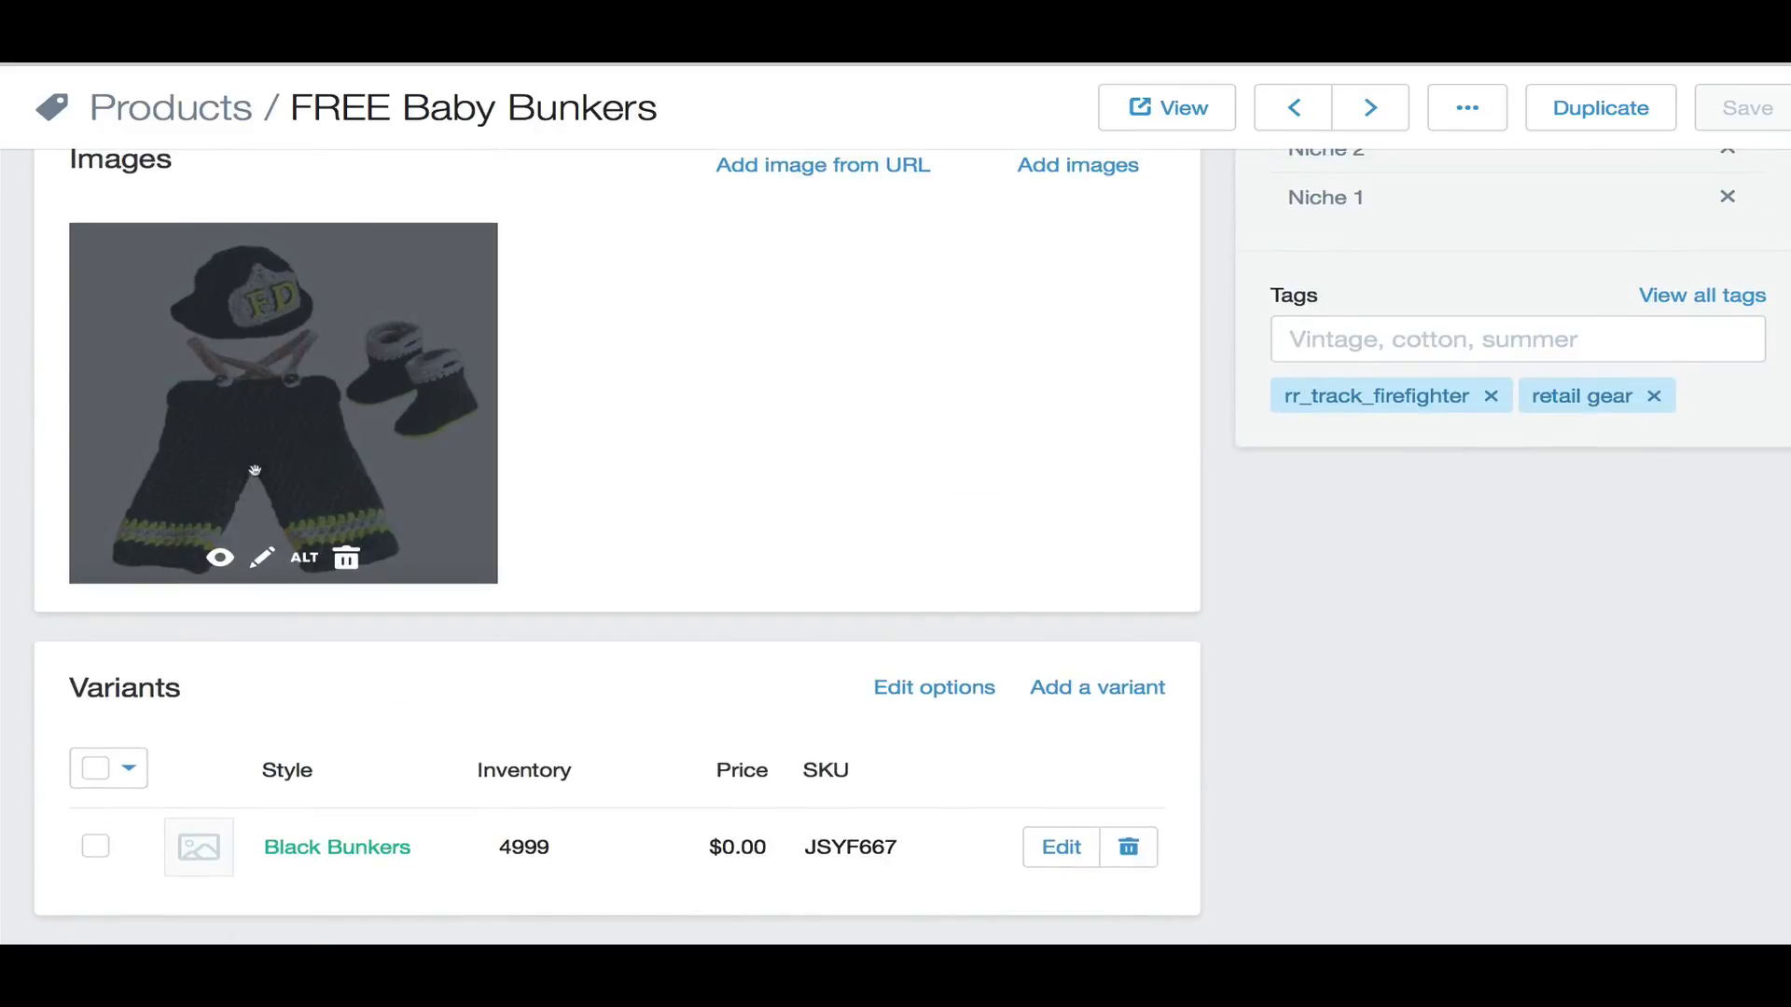
pyautogui.scroll(5, 1233, 514)
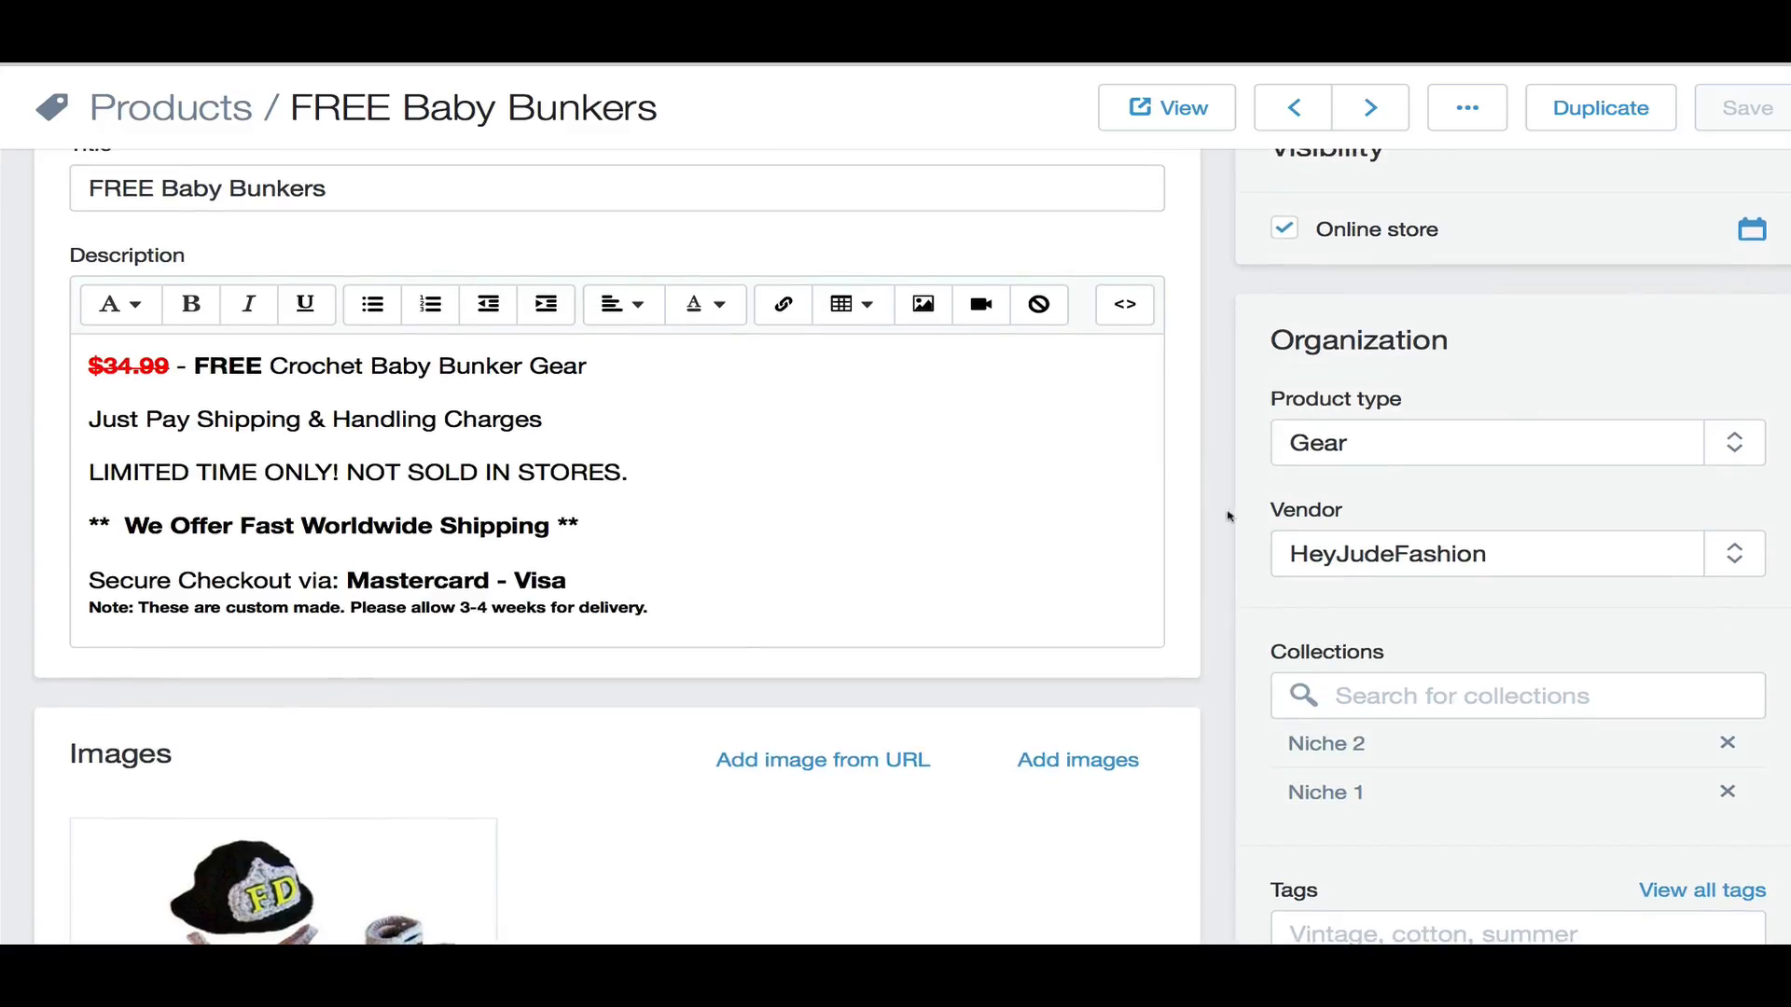
# Open the Black Bunkers variant of the FREE Baby Bunkers product and check its shipping weight
pyautogui.scroll(-9, 1228, 516)
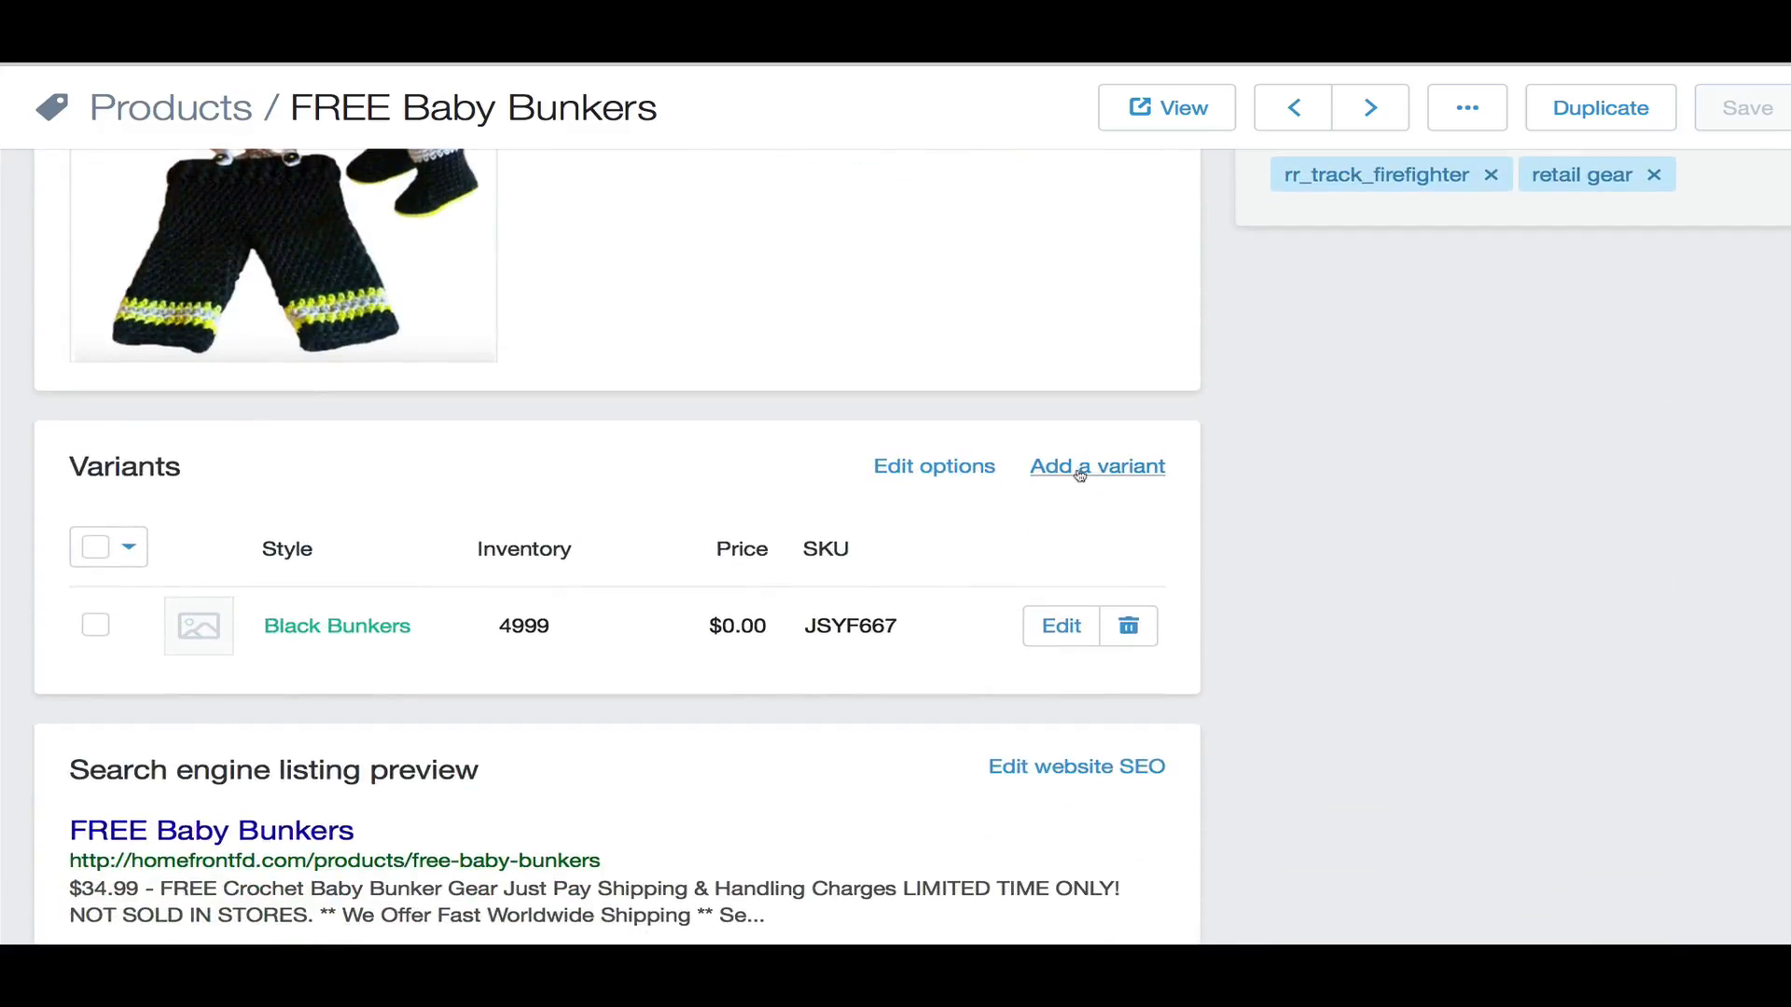
pyautogui.click(1079, 468)
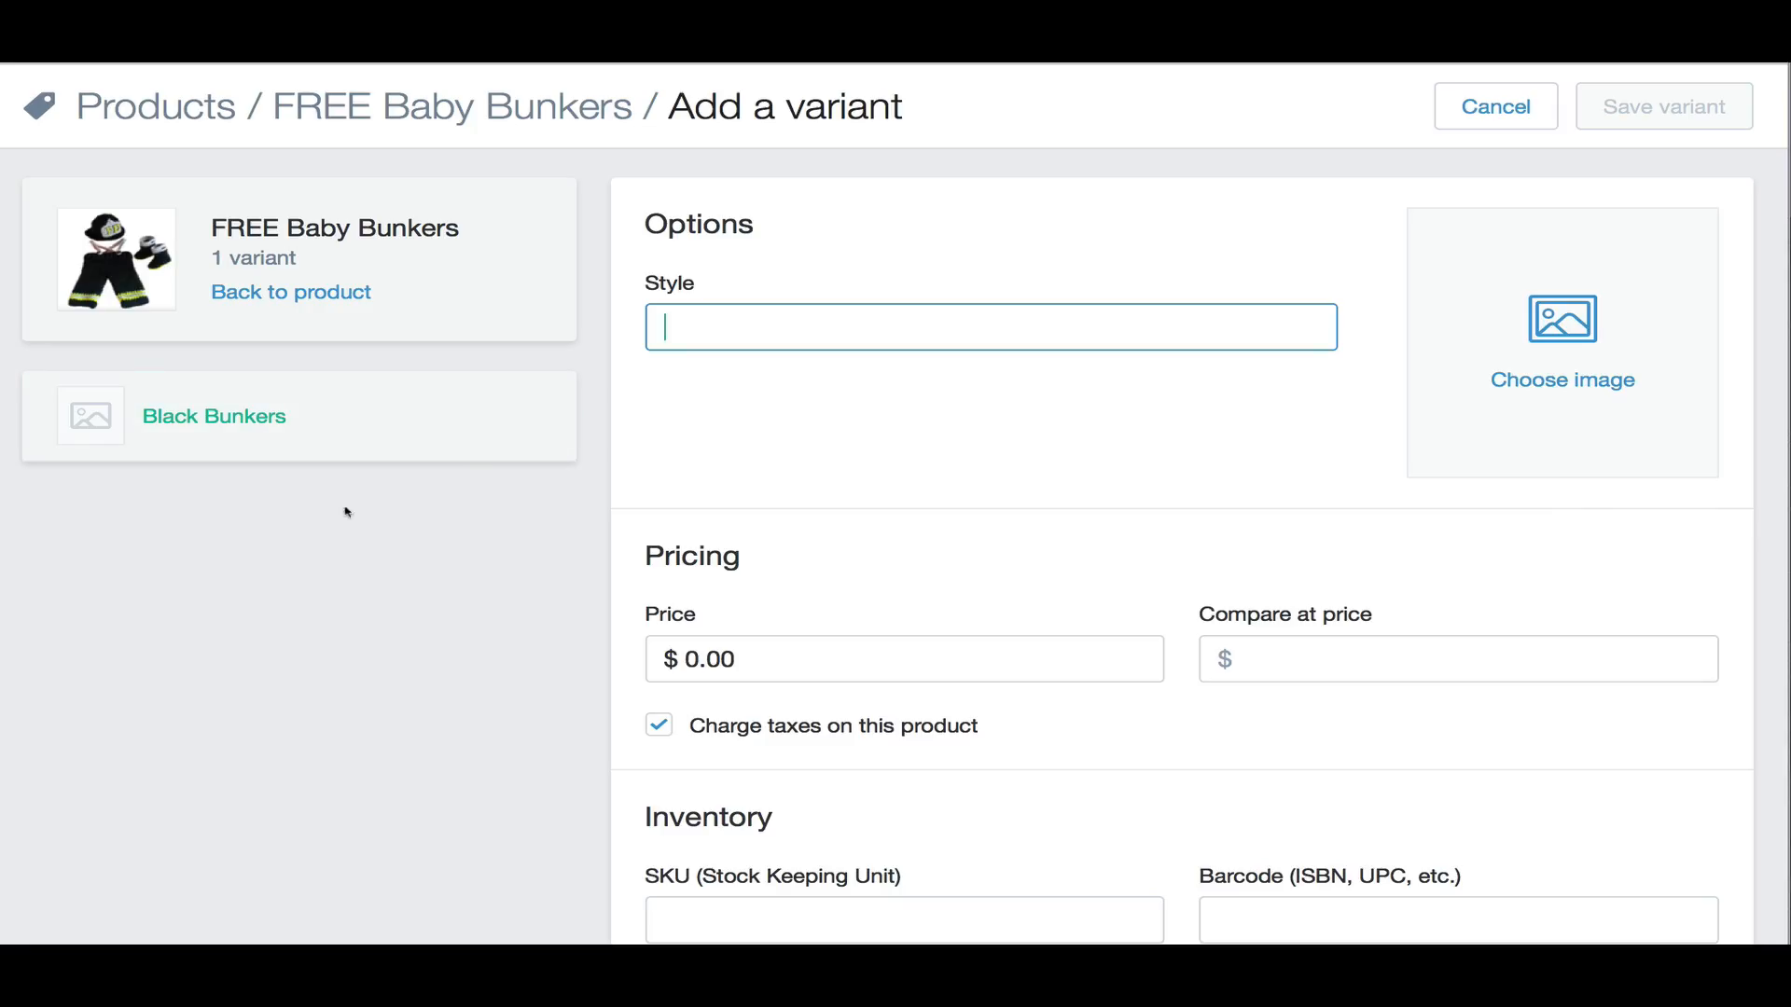
pyautogui.scroll(-5, 867, 483)
pyautogui.scroll(-2, 869, 499)
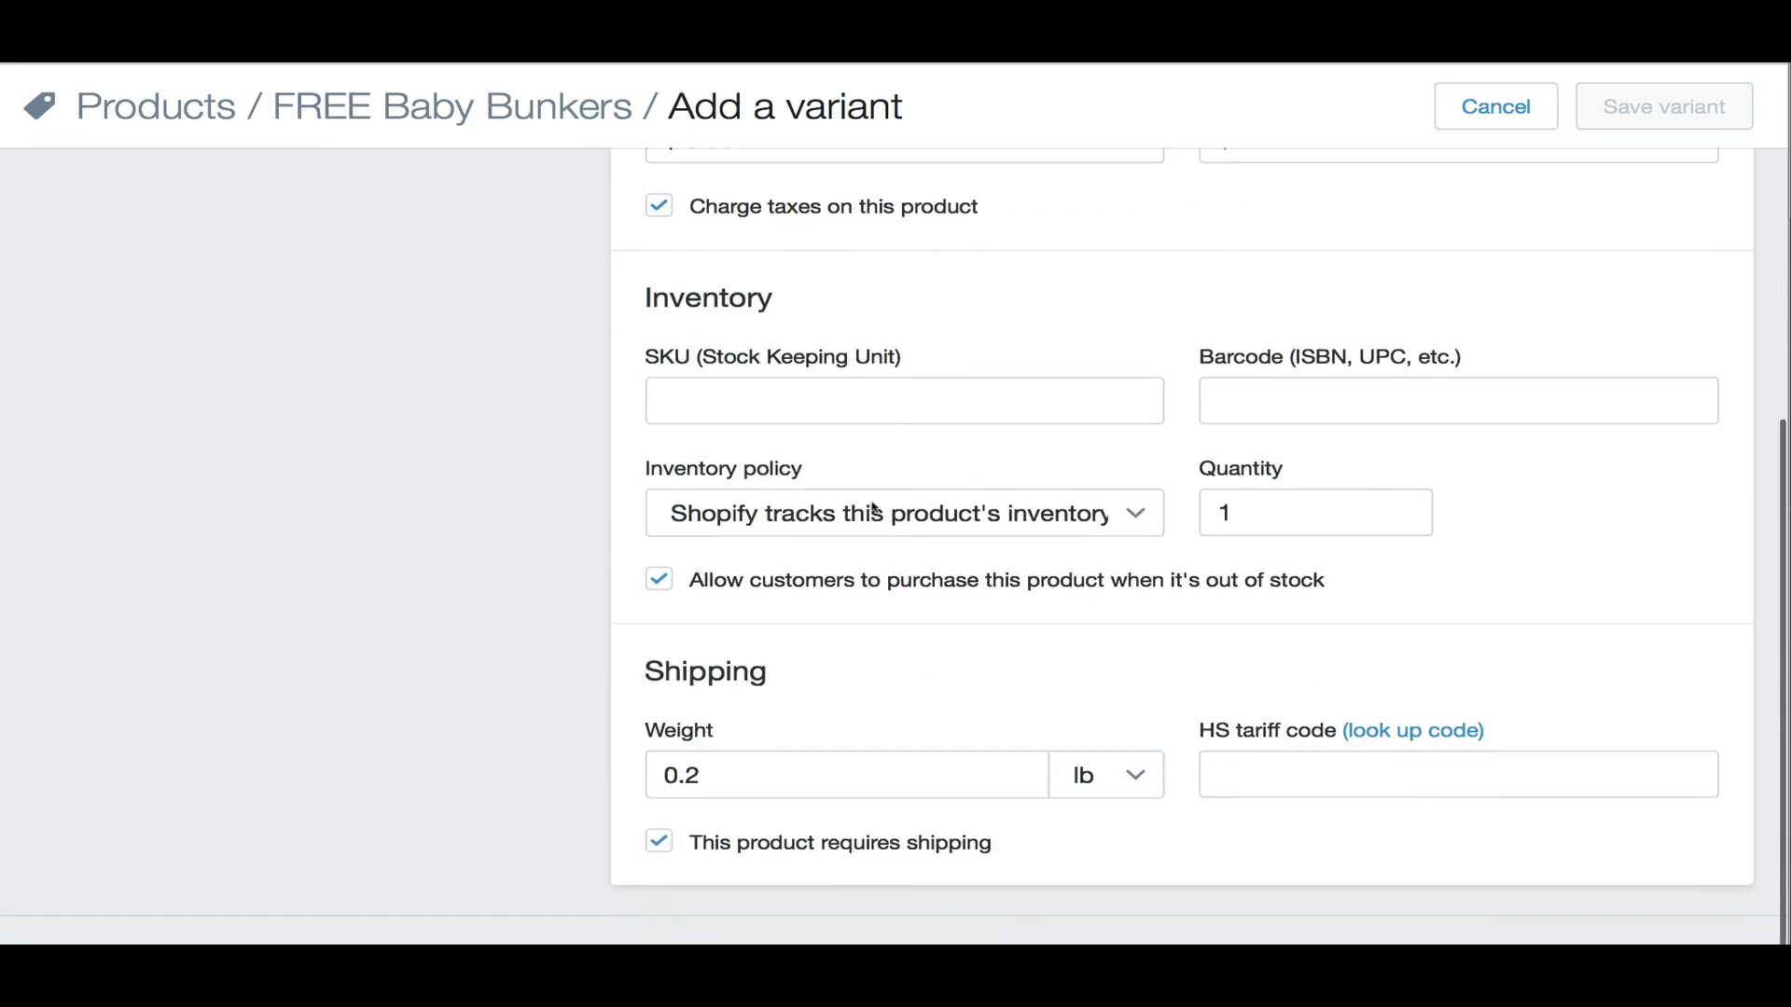
pyautogui.scroll(8, 871, 504)
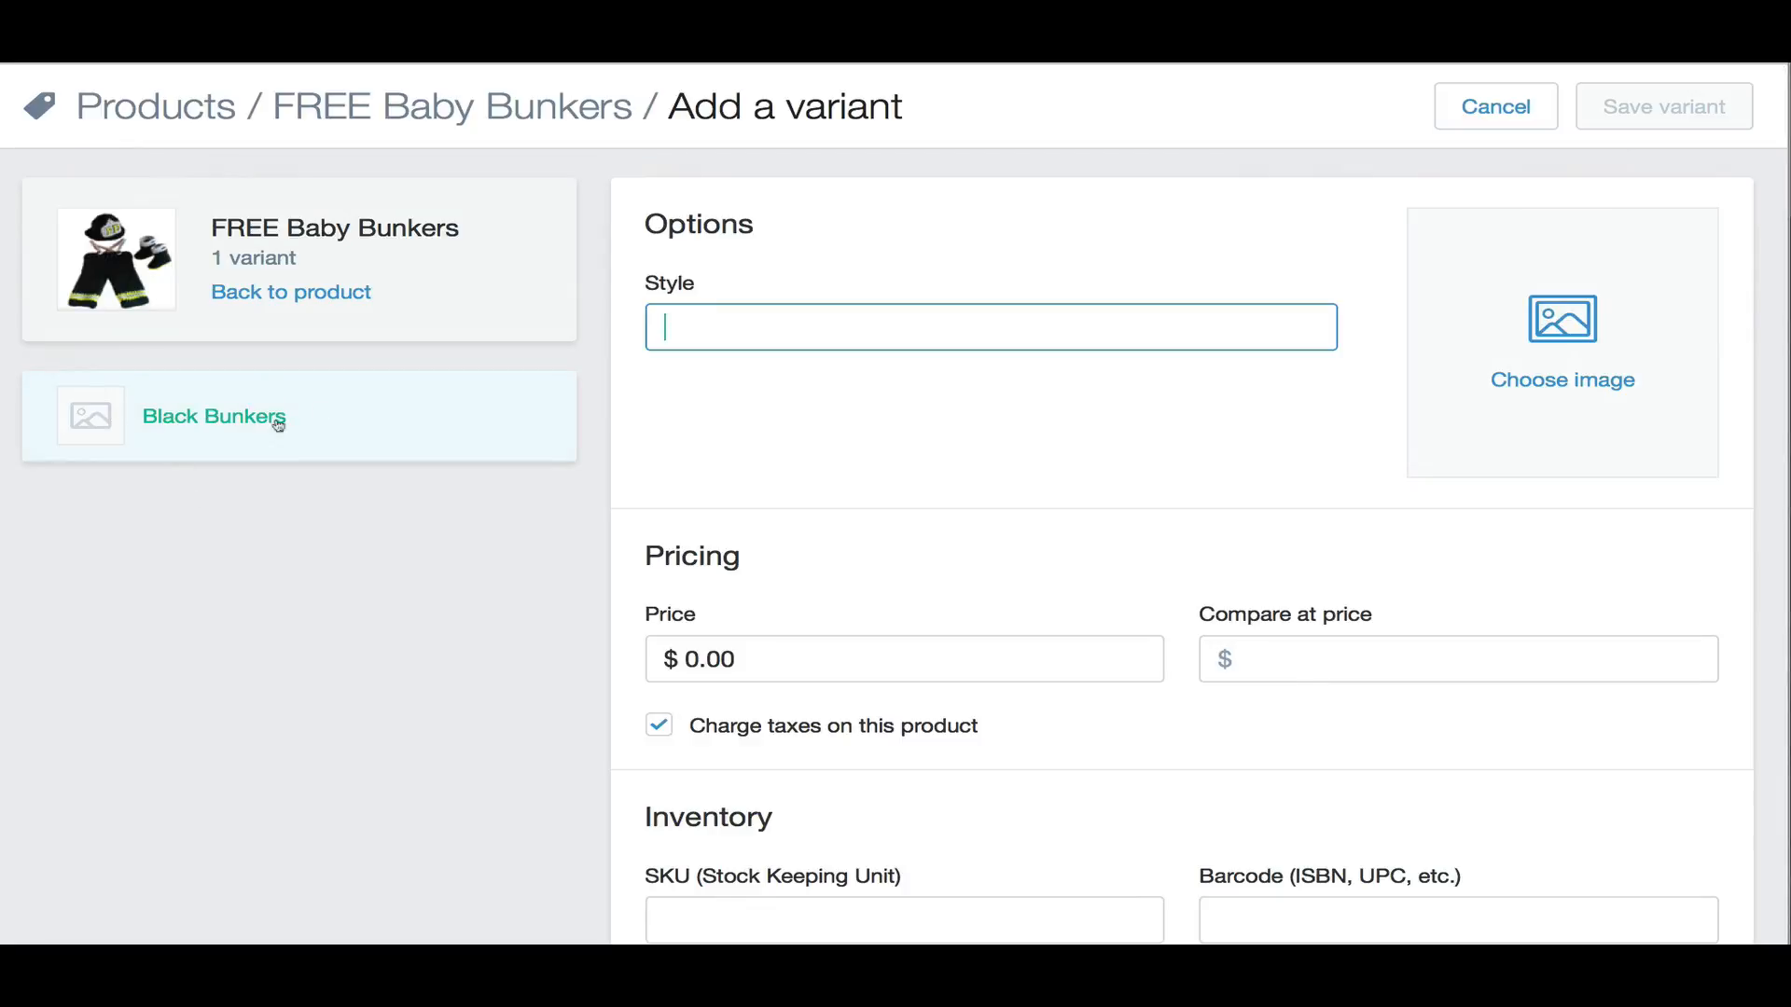
pyautogui.click(324, 424)
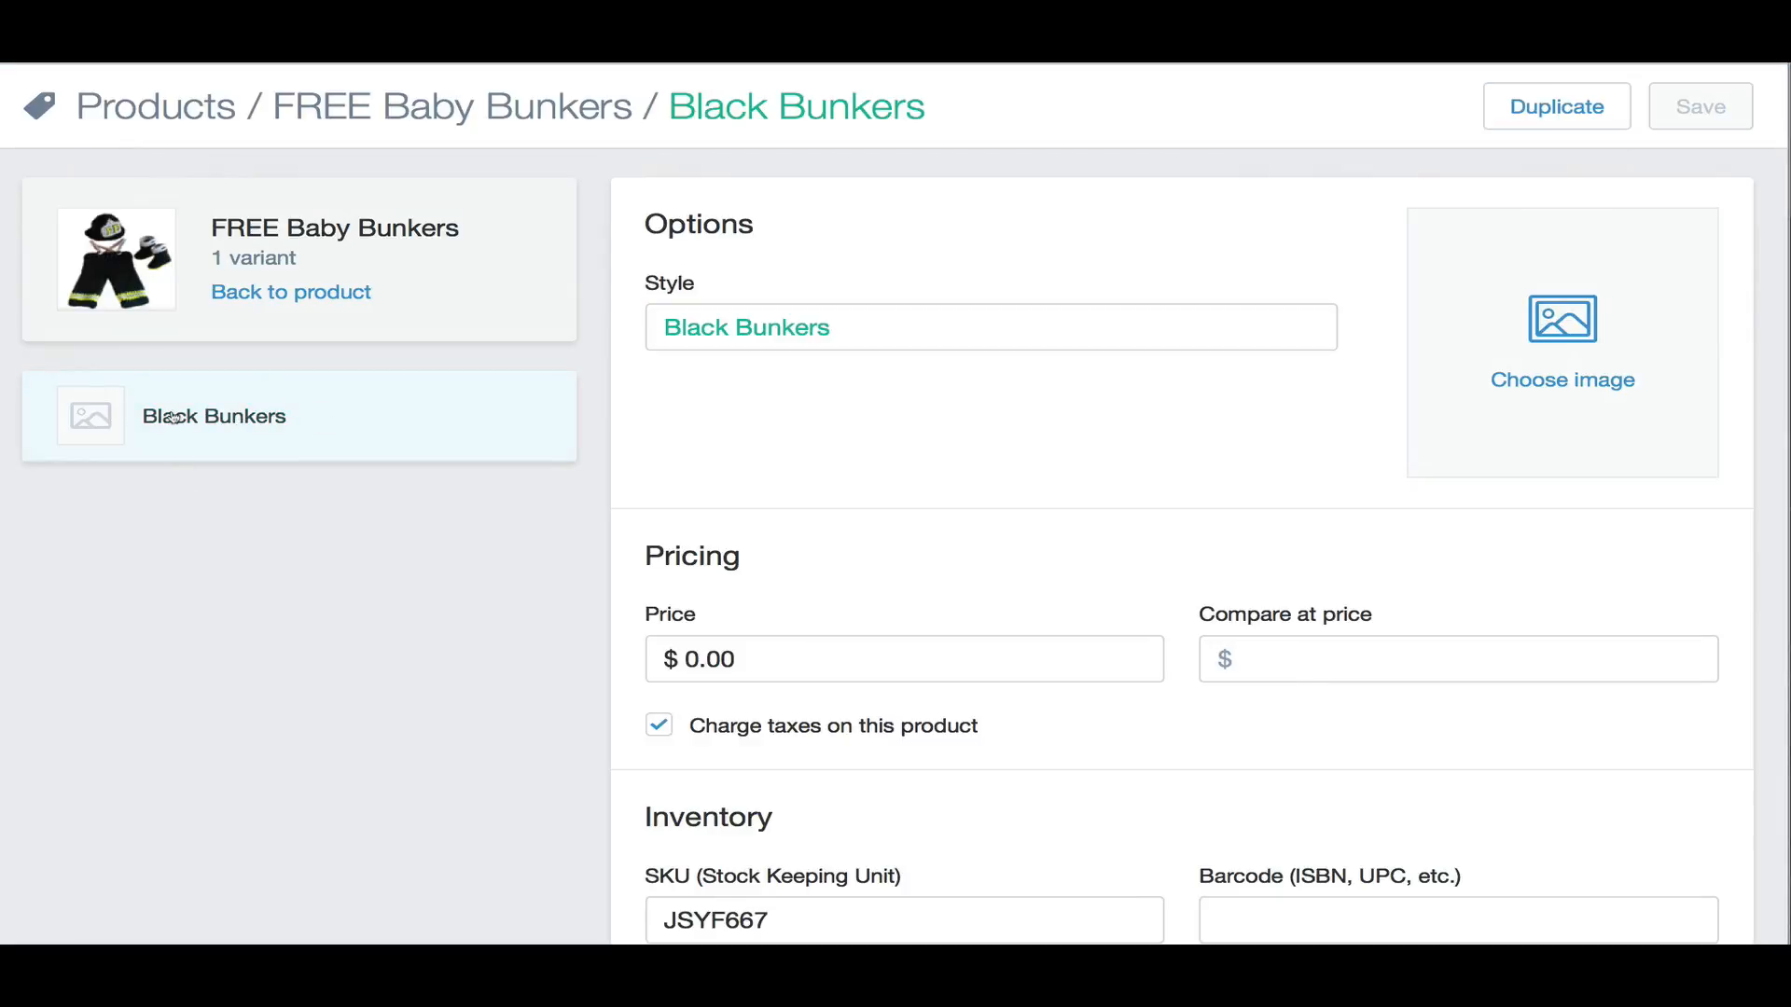
pyautogui.scroll(-6, 668, 467)
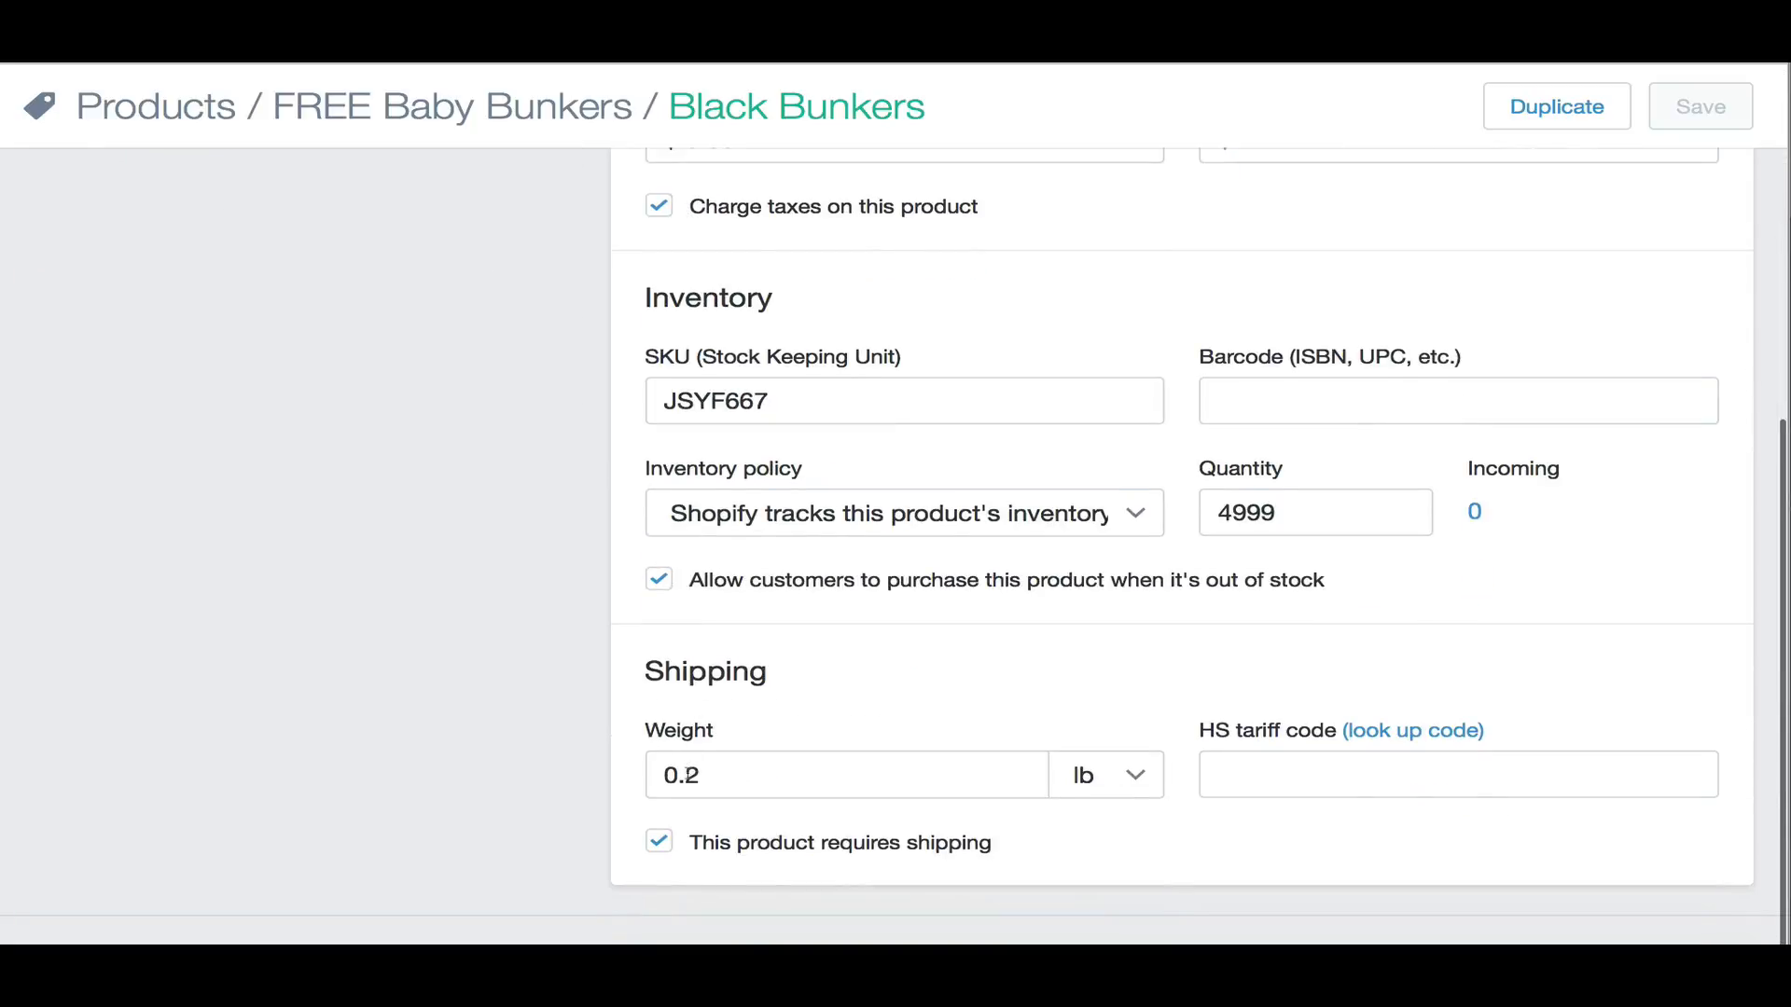
pyautogui.moveTo(687, 775); pyautogui.dragTo(695, 775)
pyautogui.click(572, 724)
pyautogui.scroll(1, 703, 804)
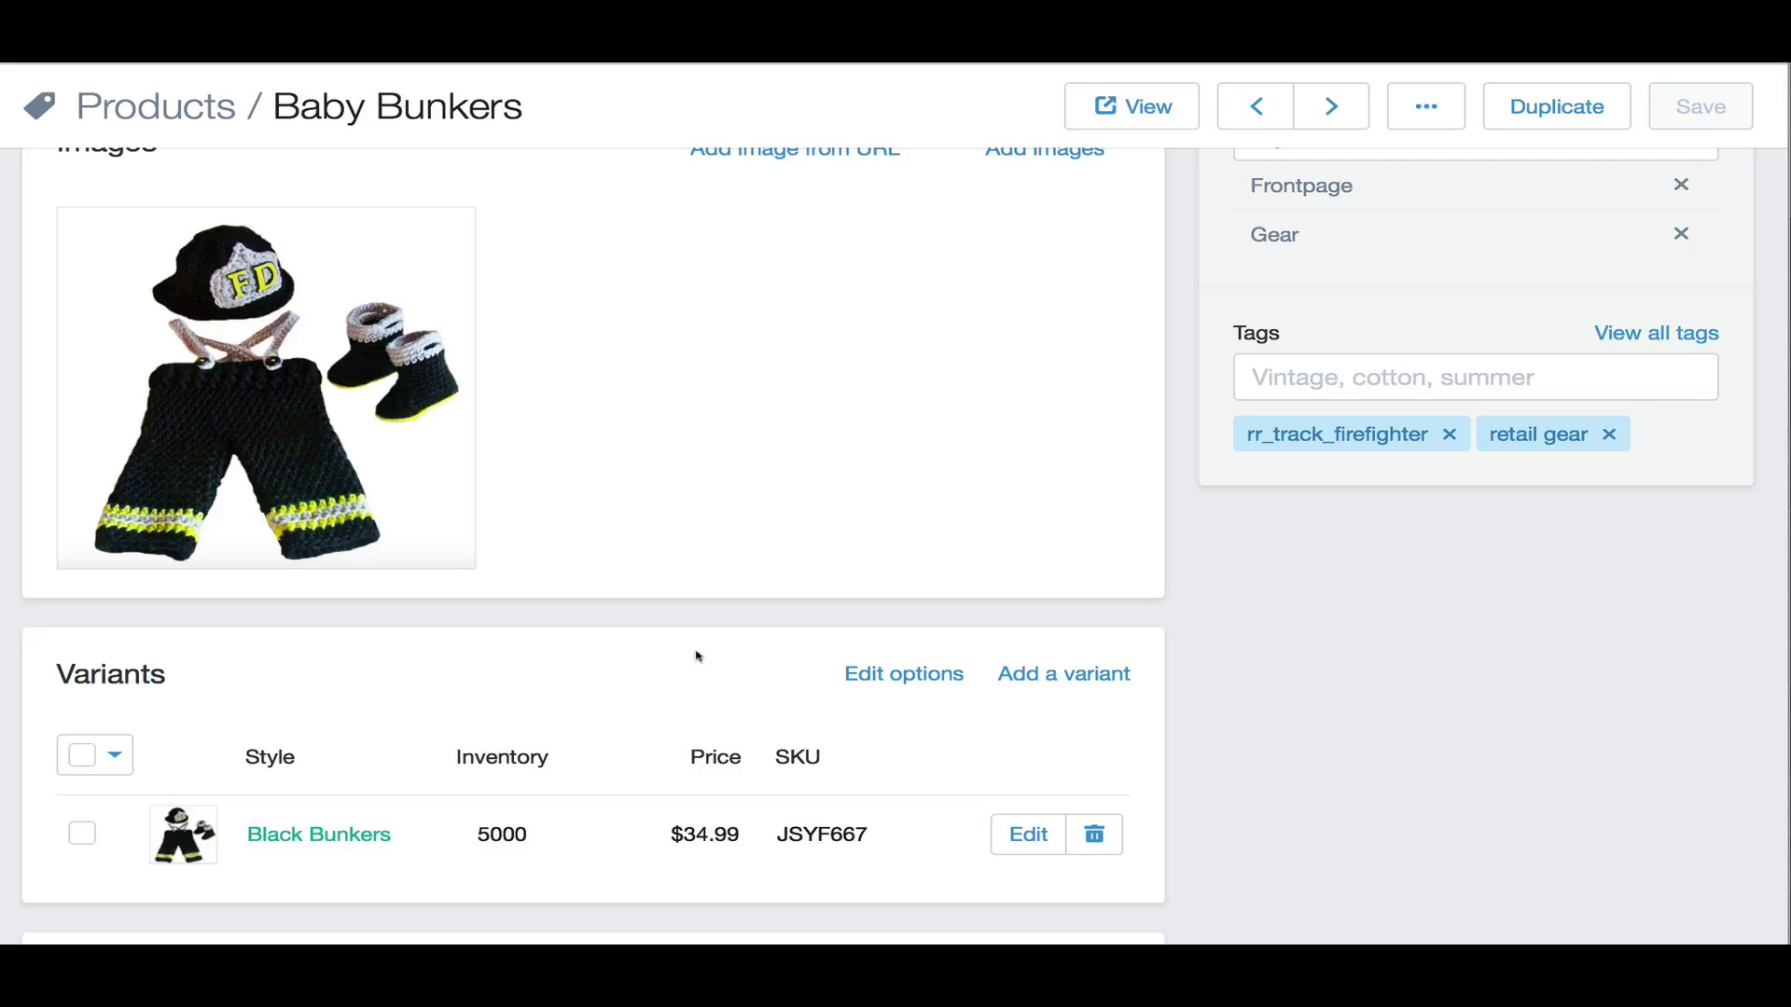
# Open the Black Bunkers variant of the regular Baby Bunkers product and highlight its shipping weight
pyautogui.scroll(4, 535, 633)
pyautogui.scroll(-8, 596, 655)
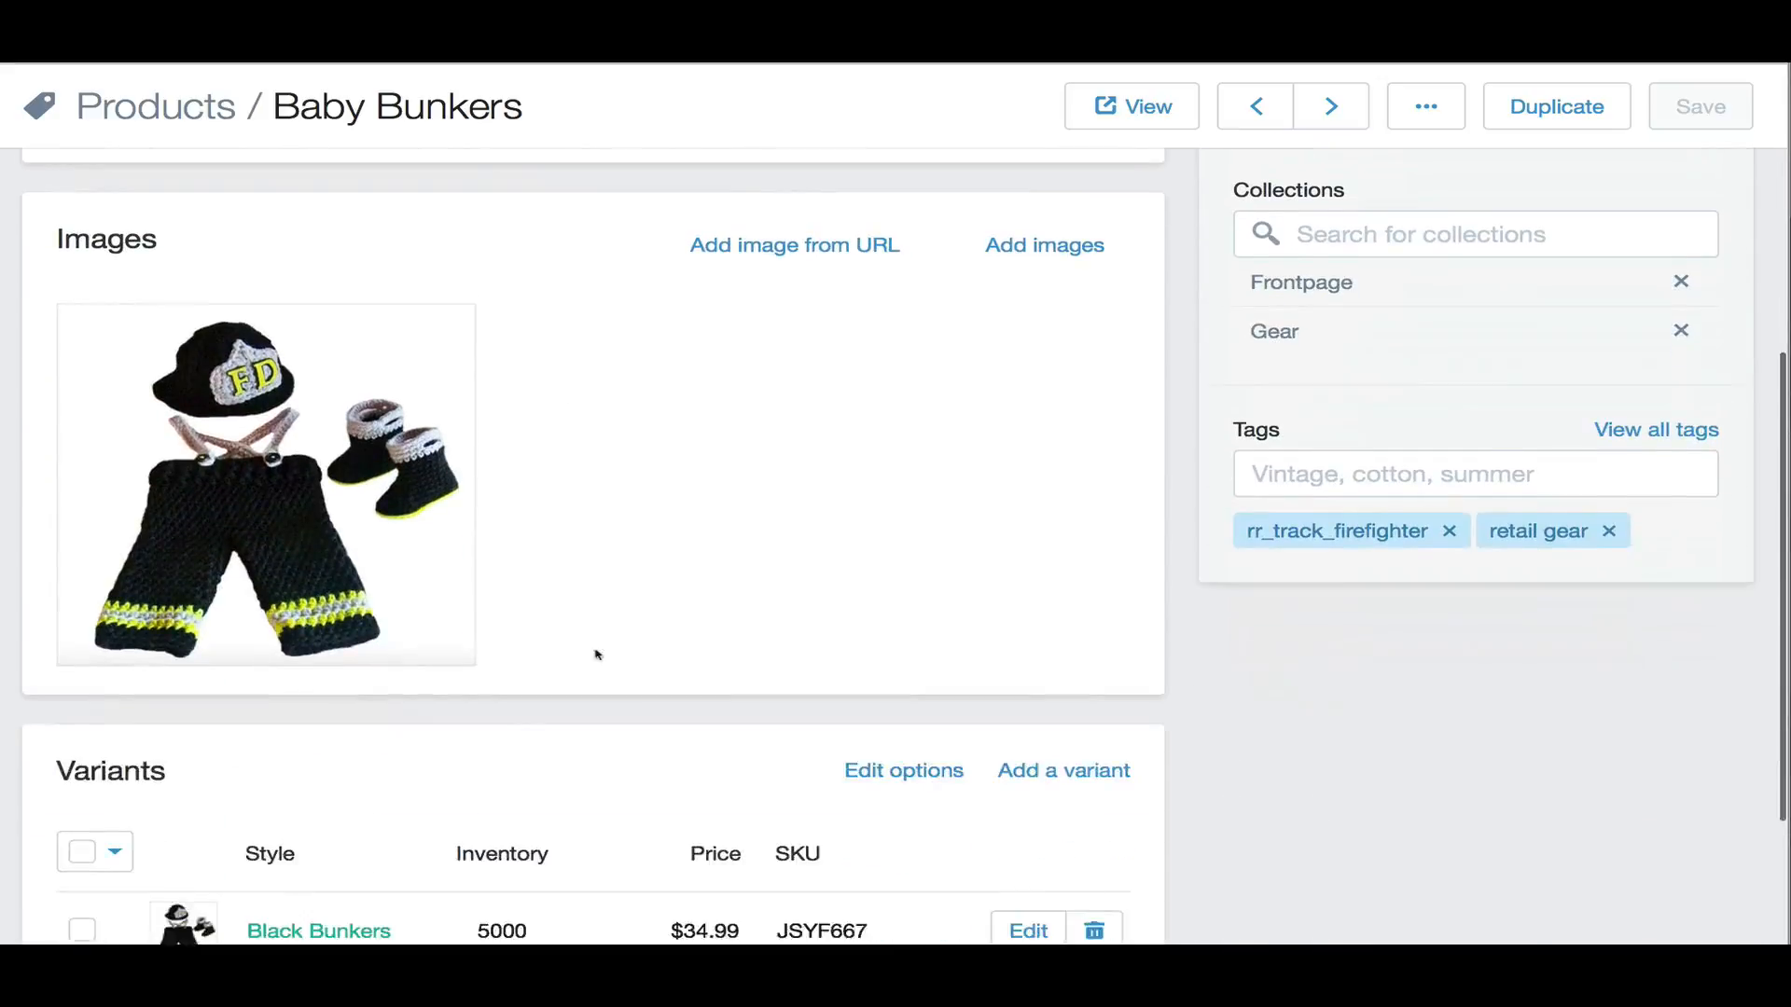
pyautogui.click(1104, 616)
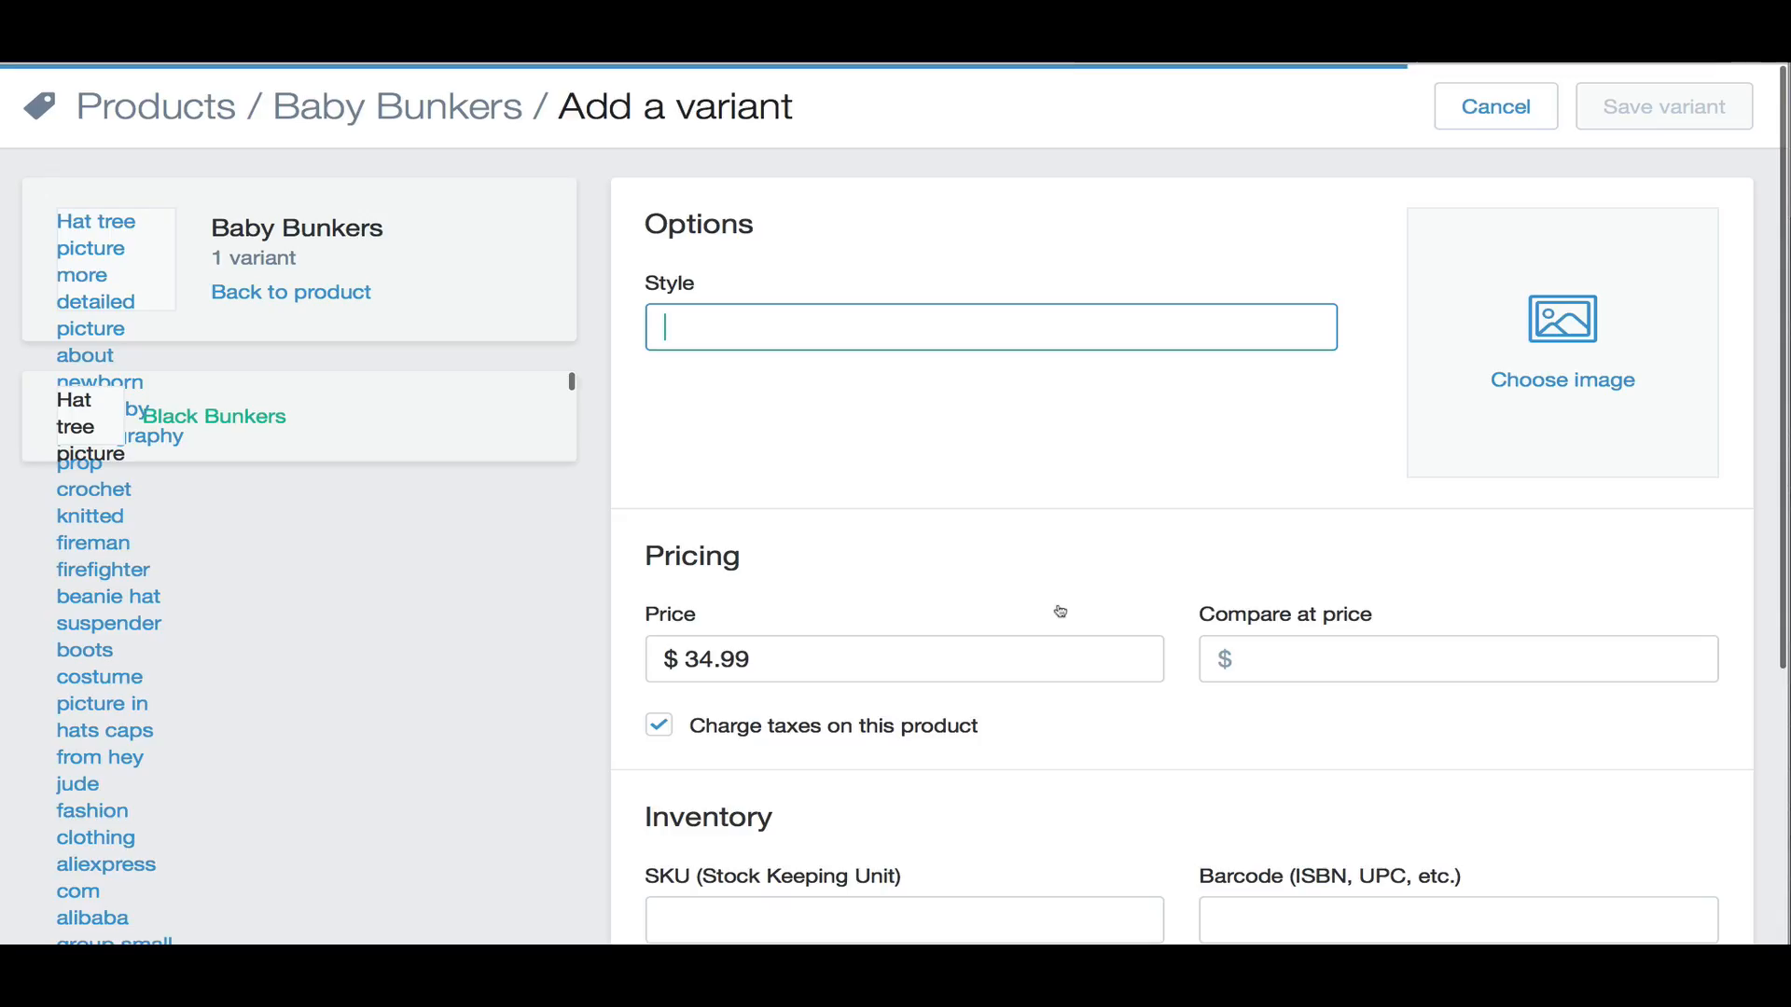
pyautogui.click(314, 418)
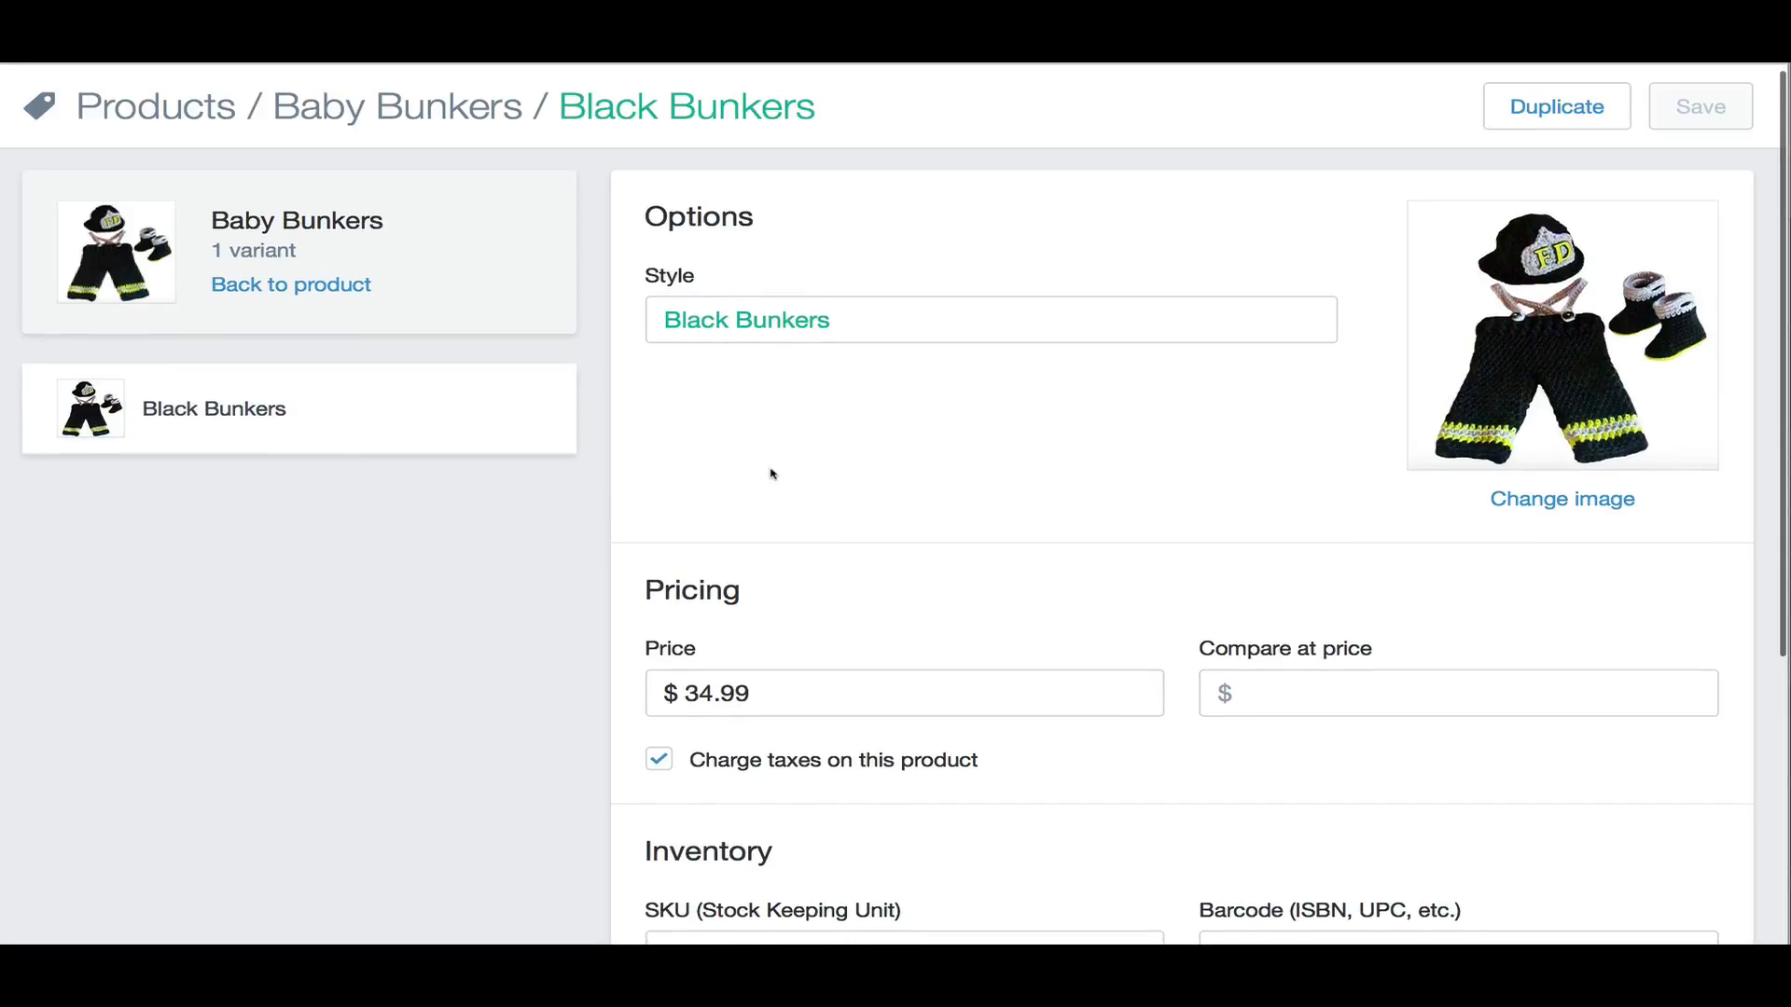
pyautogui.scroll(-5, 773, 473)
pyautogui.click(662, 781)
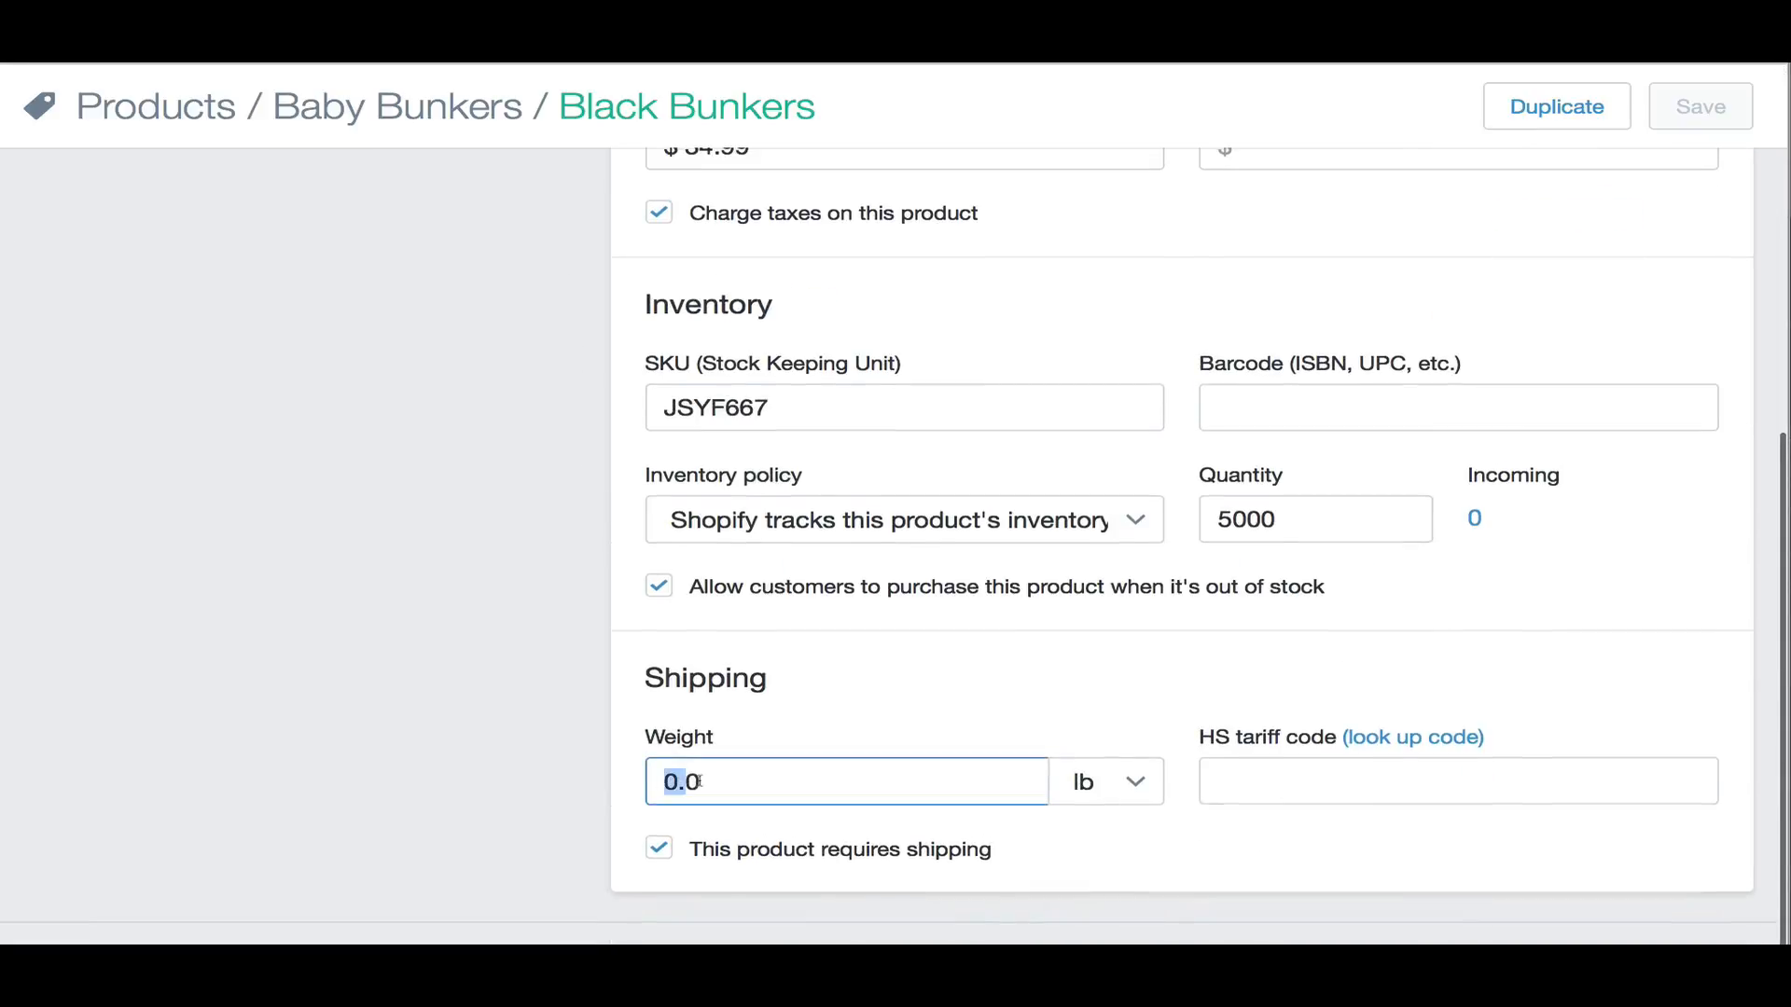
pyautogui.click(394, 776)
pyautogui.click(756, 779)
pyautogui.doubleClick(755, 779)
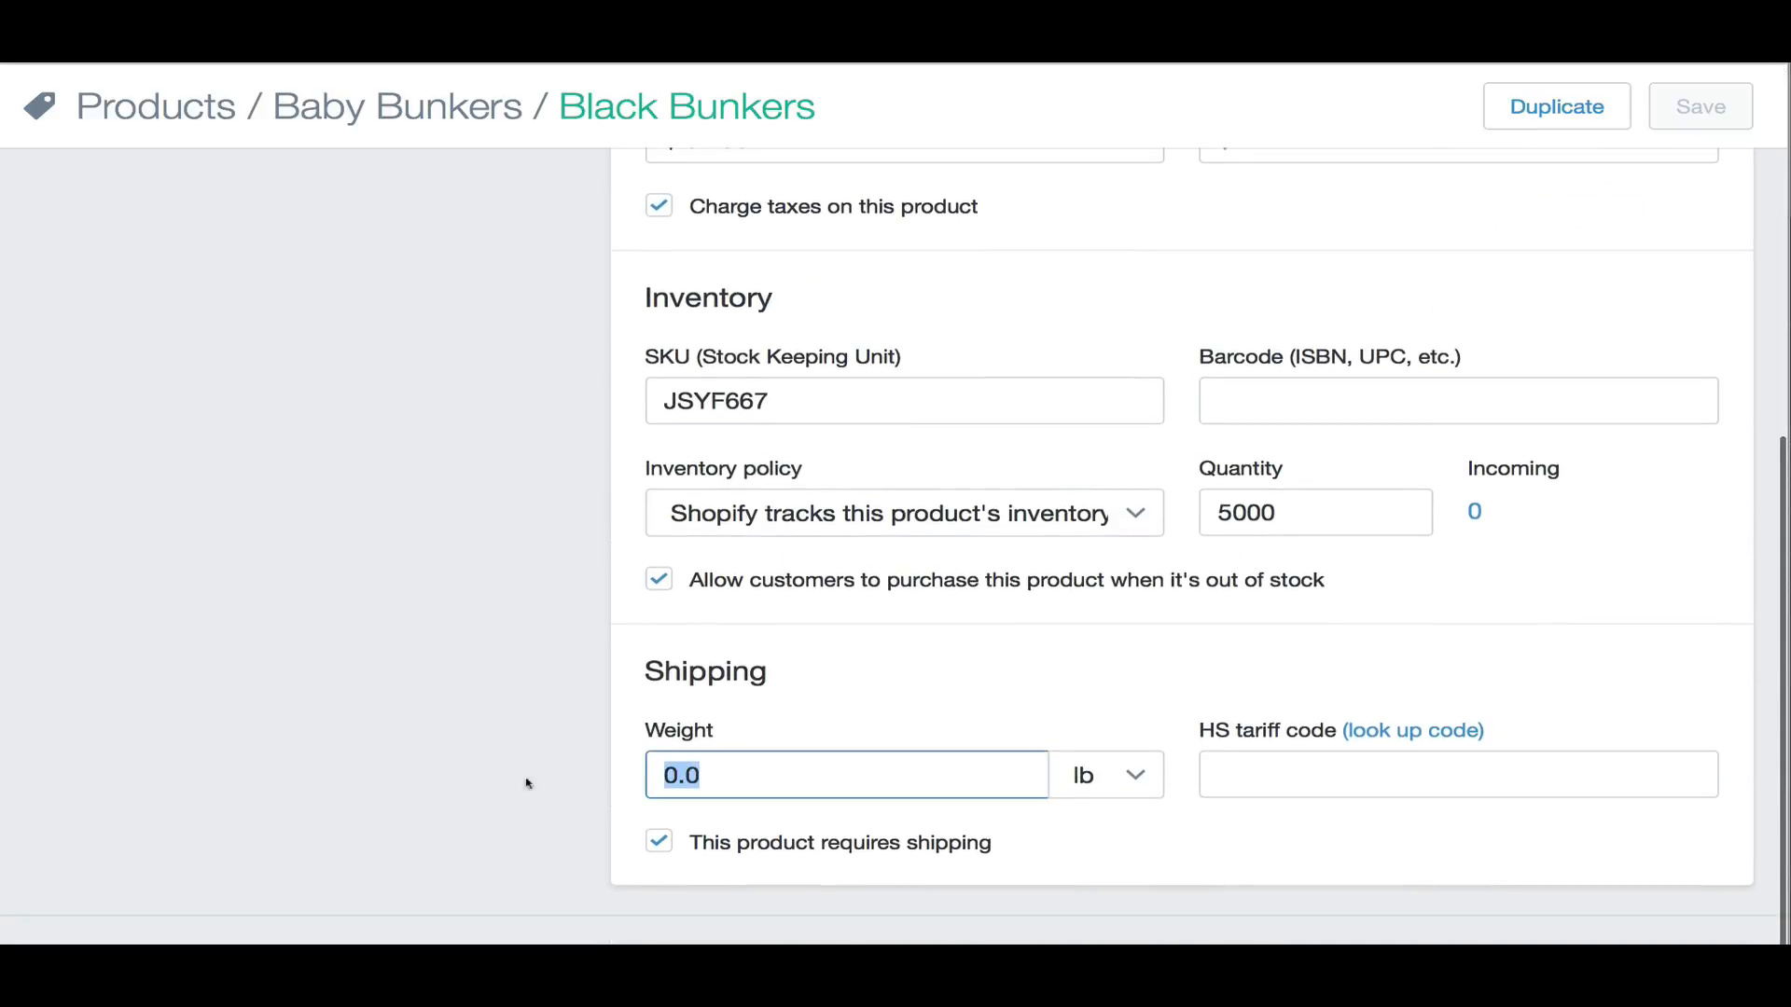
# Check the price and shipping weight of the regular Baby Bunkers product's Black Bunkers variant
pyautogui.scroll(2, 520, 747)
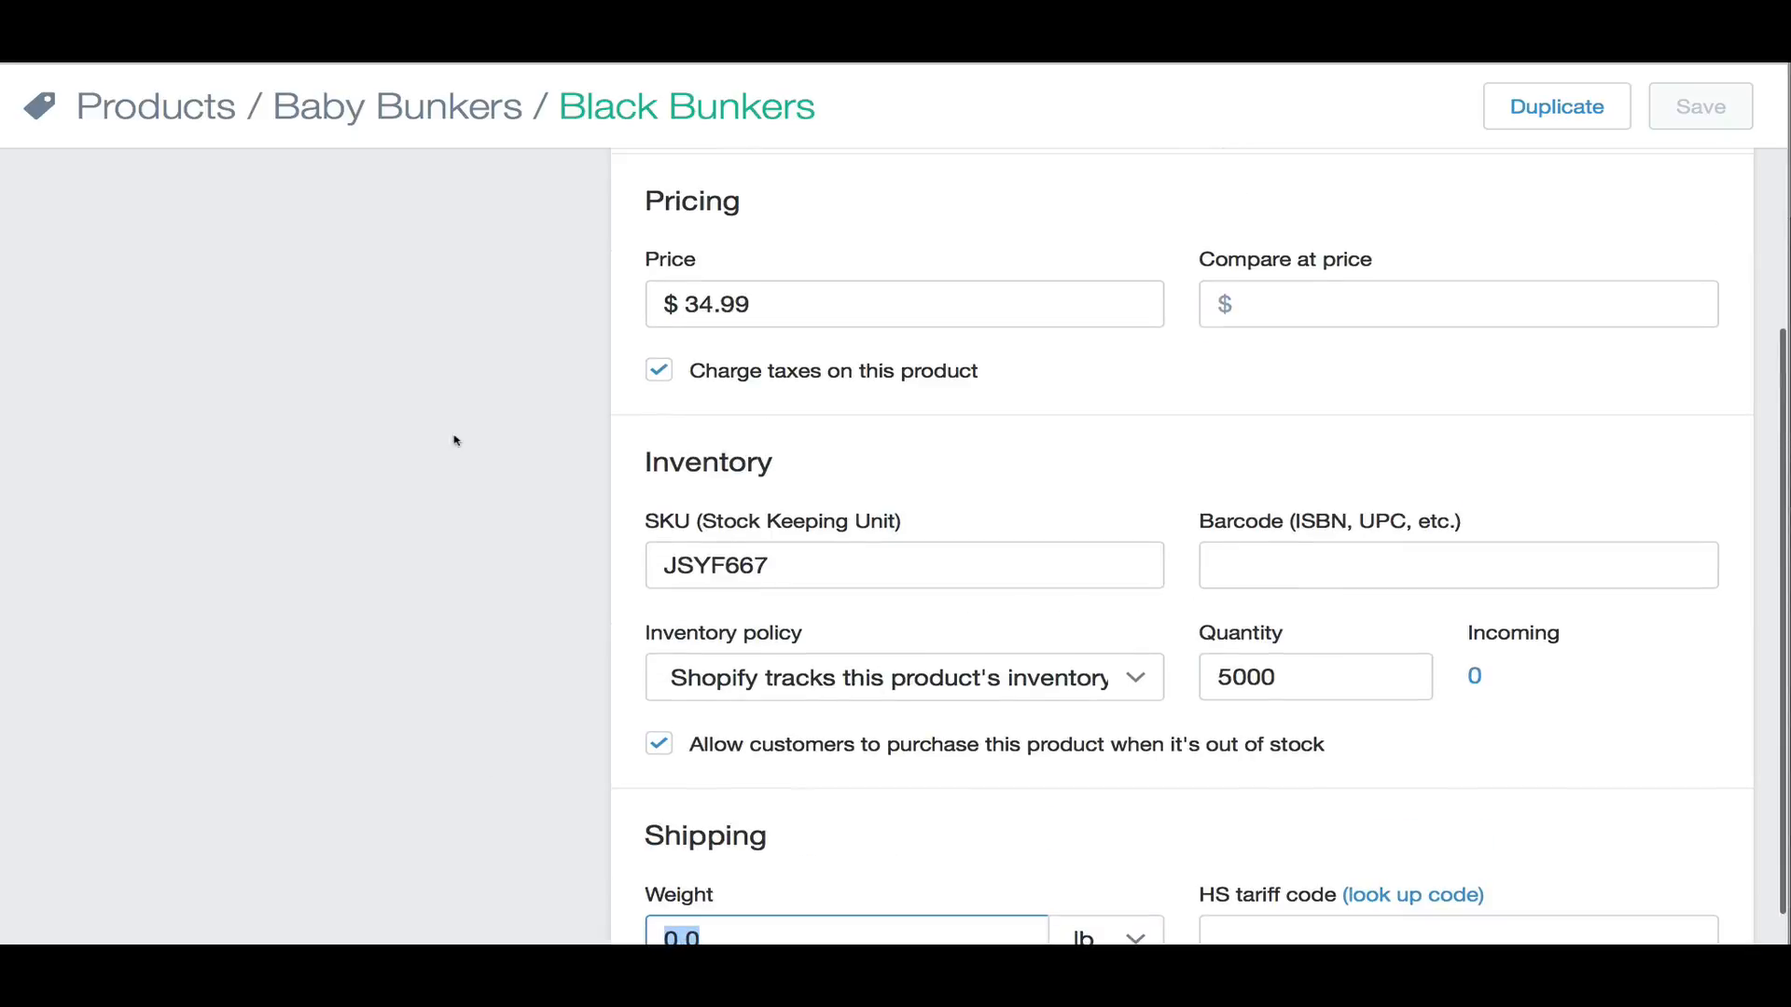
pyautogui.scroll(-1, 709, 743)
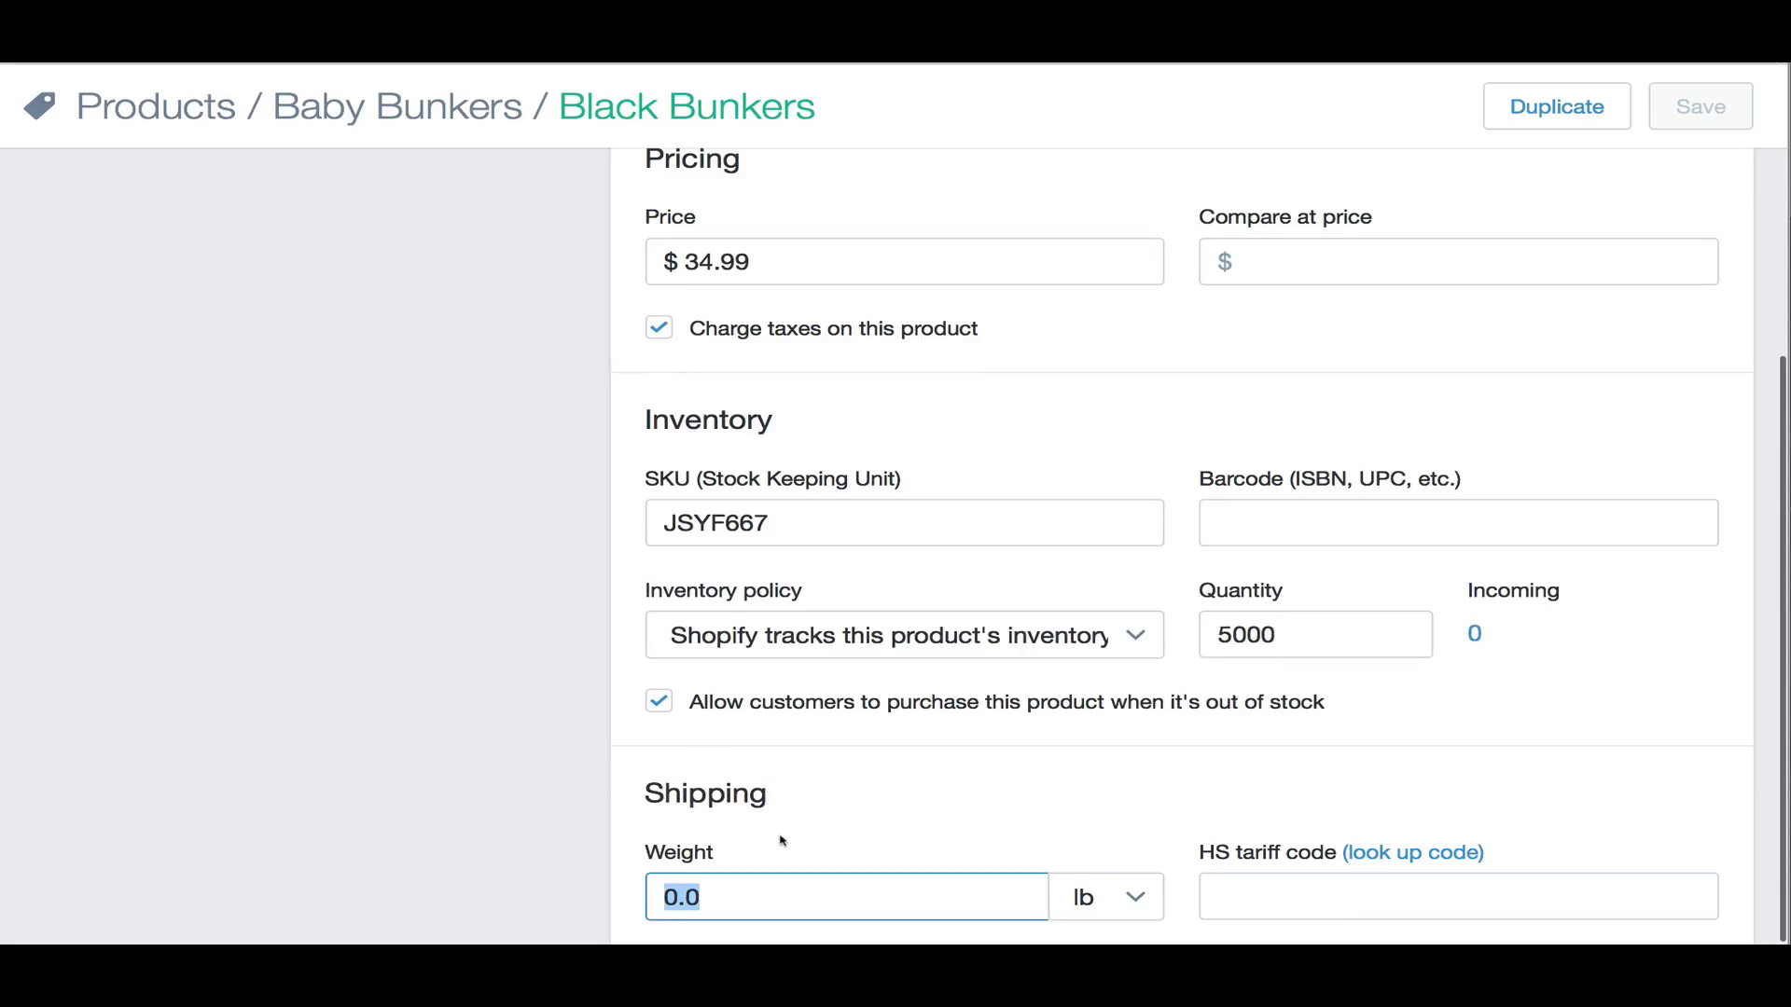
pyautogui.click(773, 863)
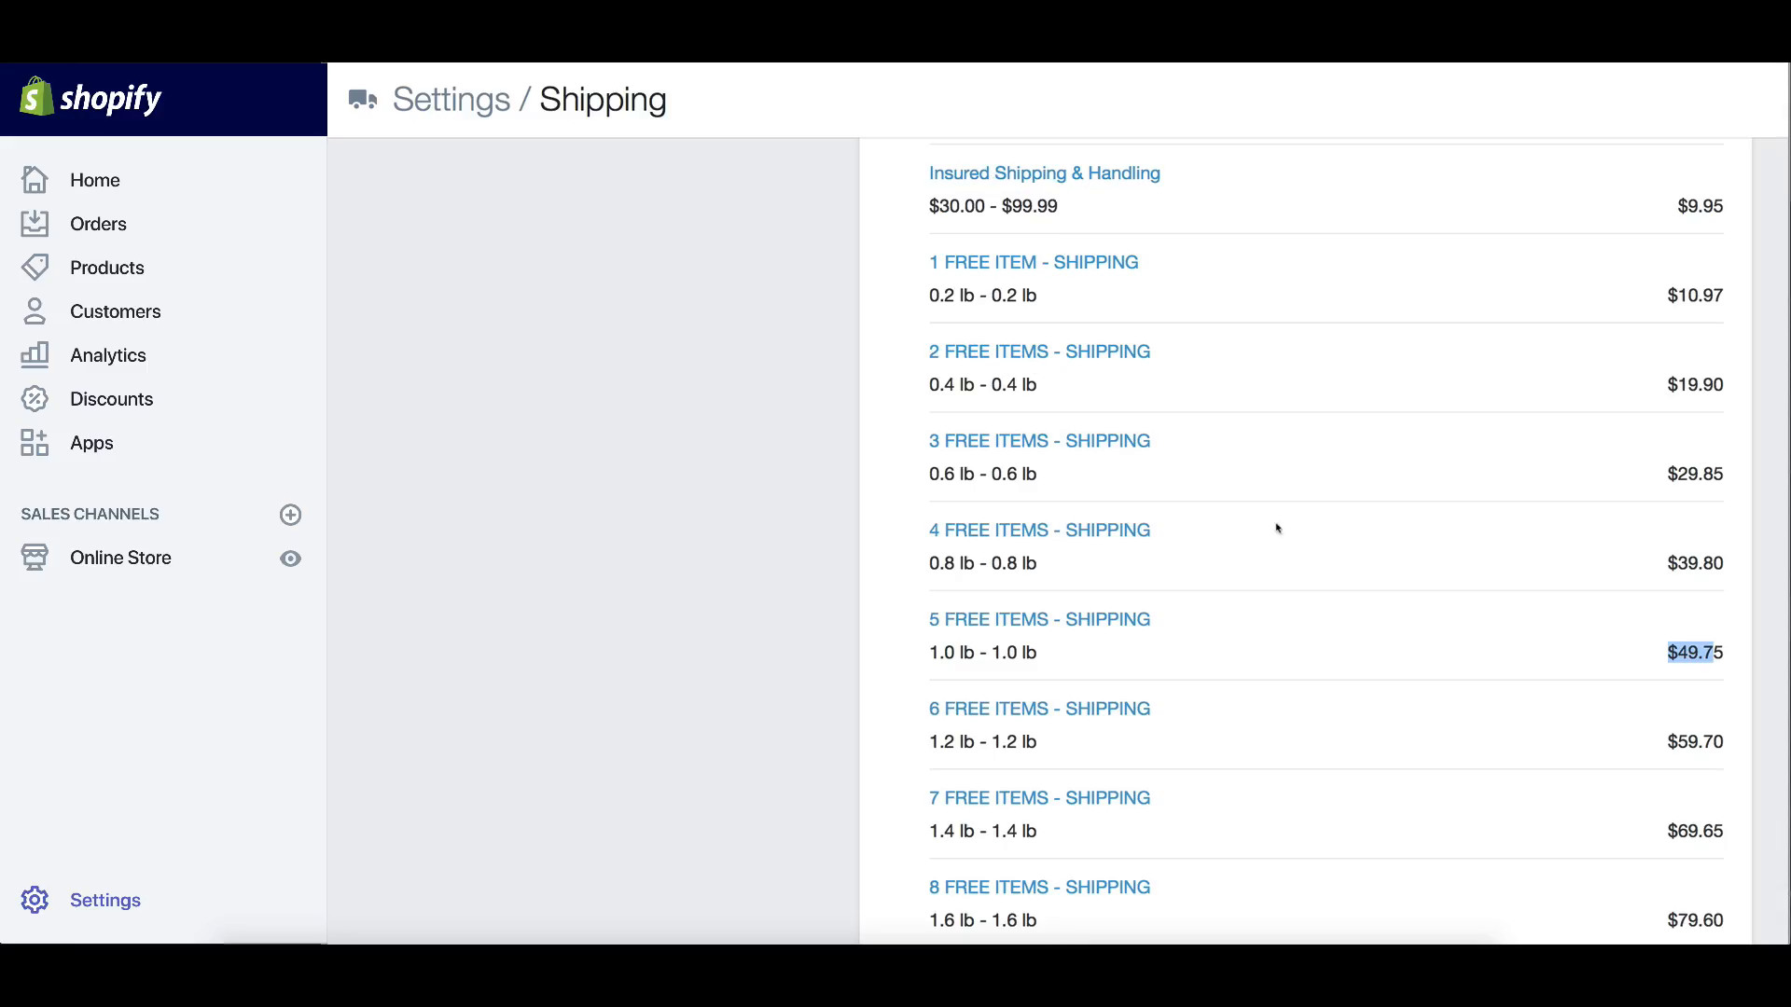
# Highlight the weight ranges of the one to four free items U.S. shipping rates in turn
pyautogui.scroll(-2, 1091, 587)
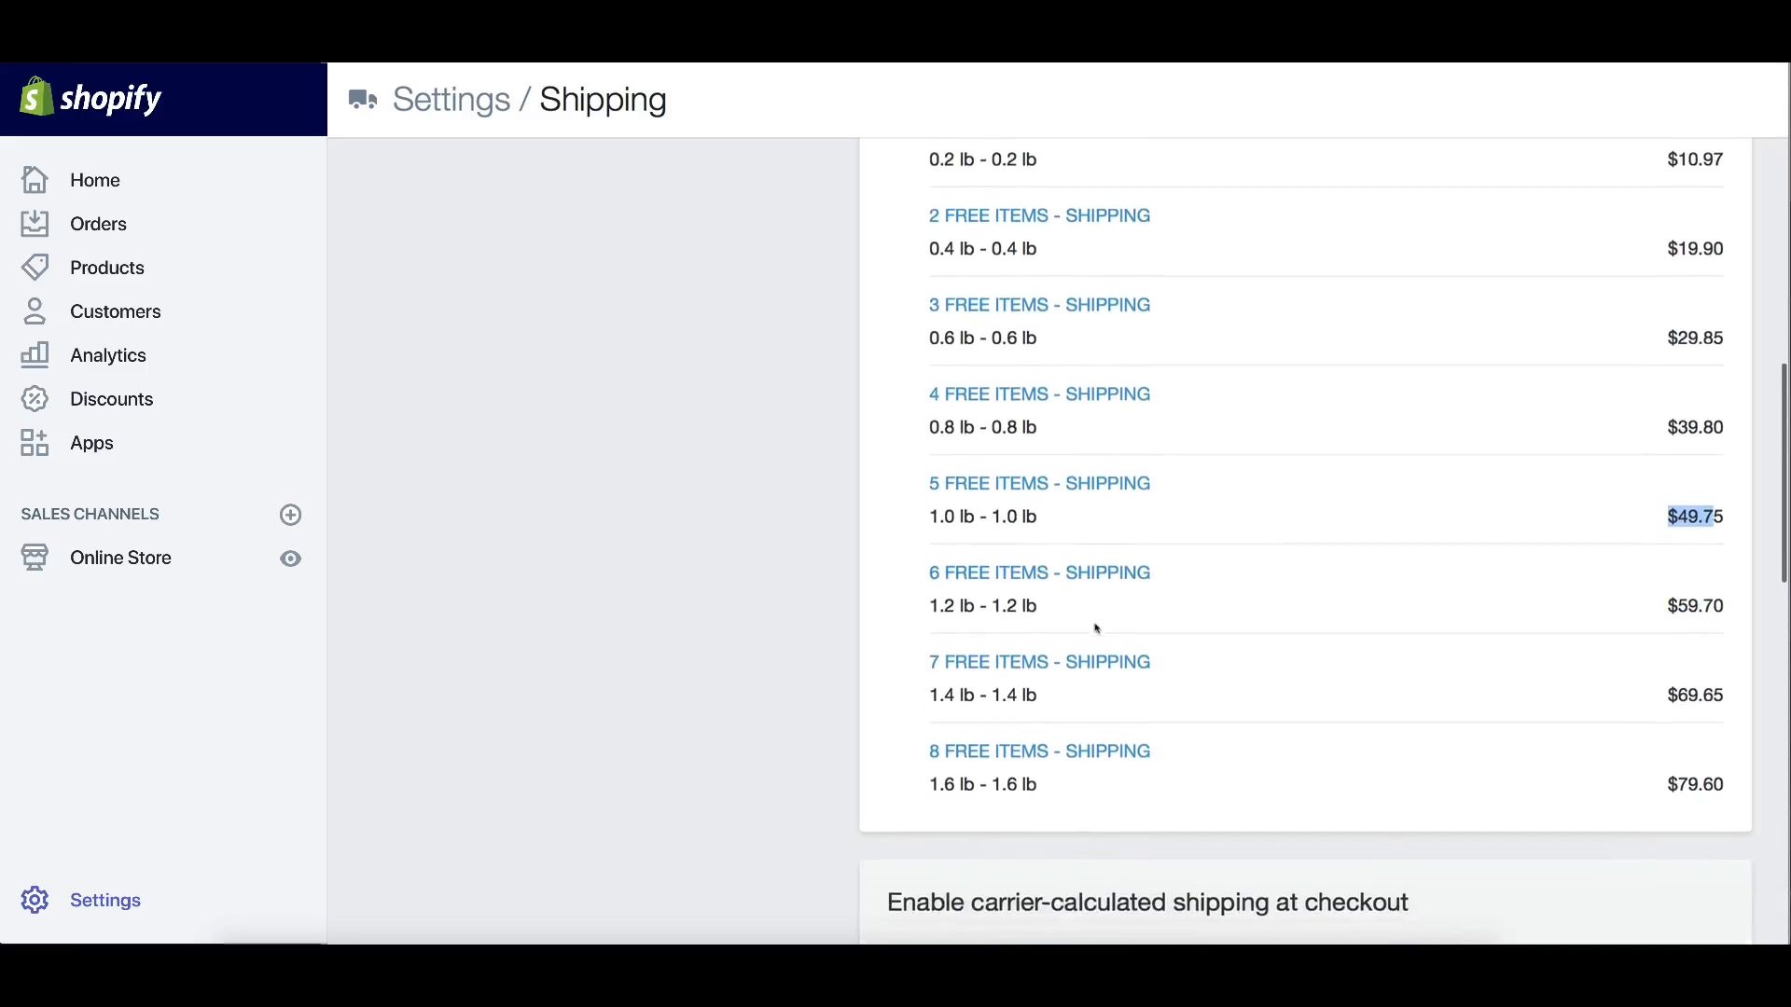
pyautogui.moveTo(914, 212); pyautogui.dragTo(1111, 236)
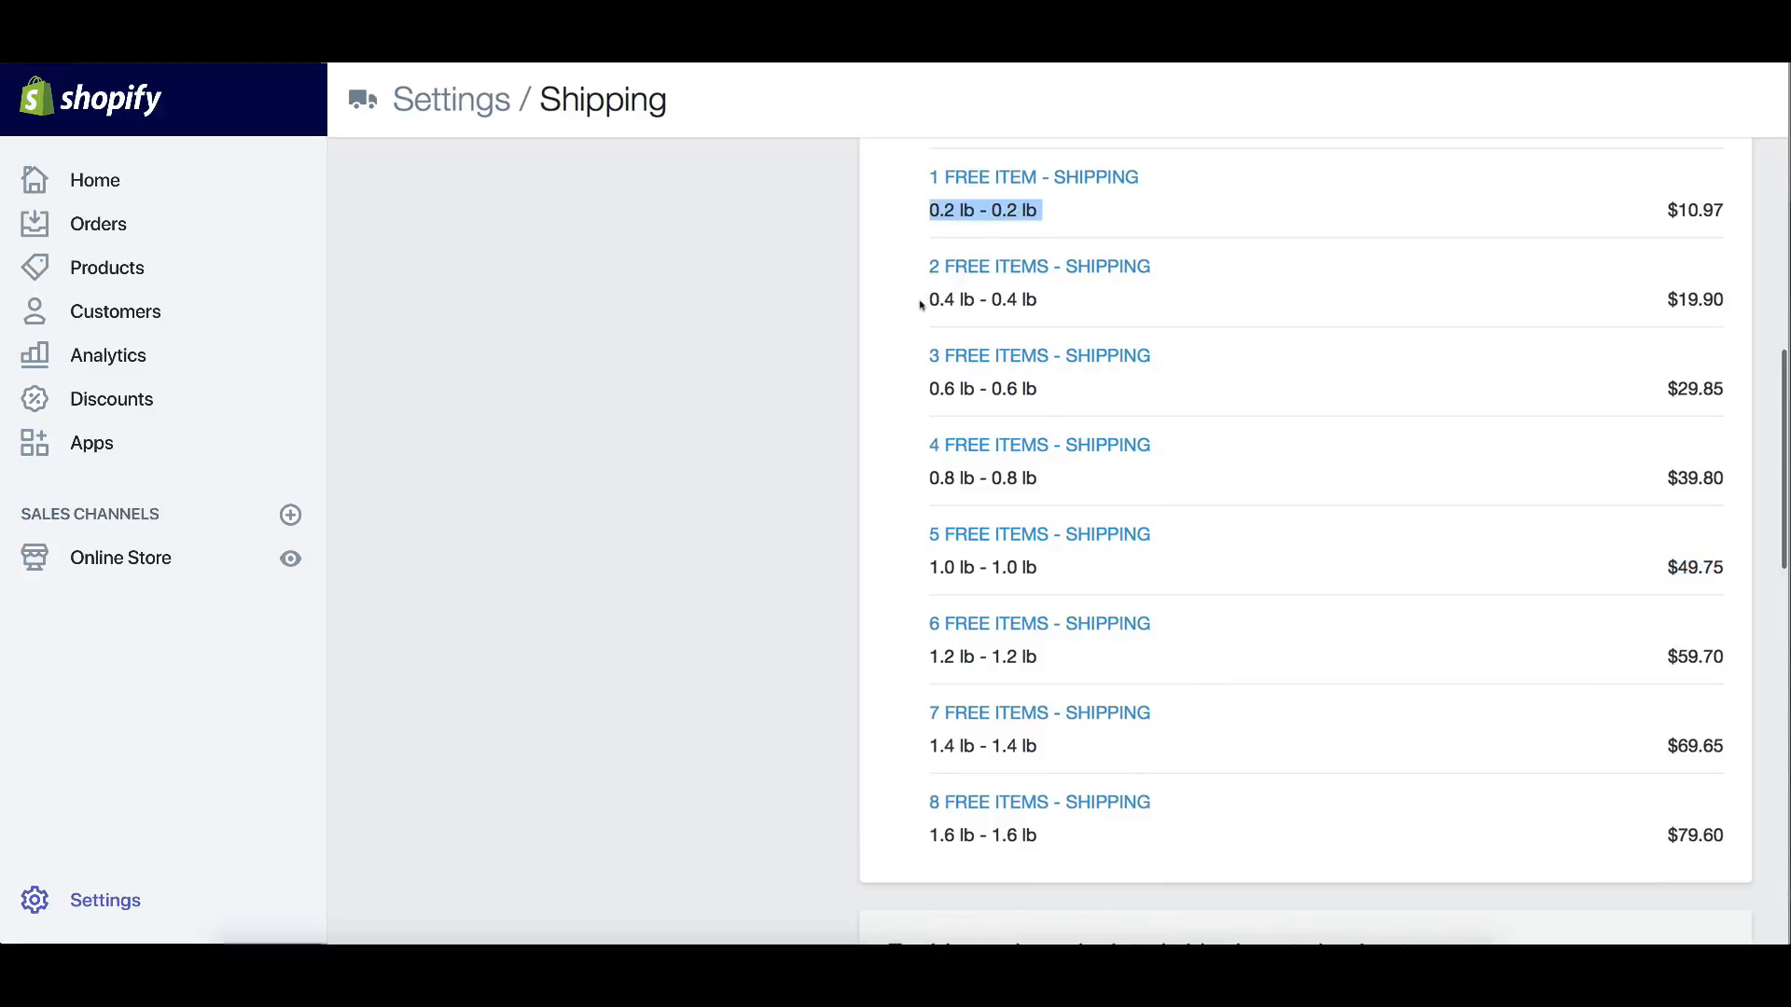
pyautogui.moveTo(922, 305); pyautogui.dragTo(1183, 320)
pyautogui.moveTo(921, 404); pyautogui.dragTo(1073, 404)
pyautogui.moveTo(887, 488); pyautogui.dragTo(1148, 496)
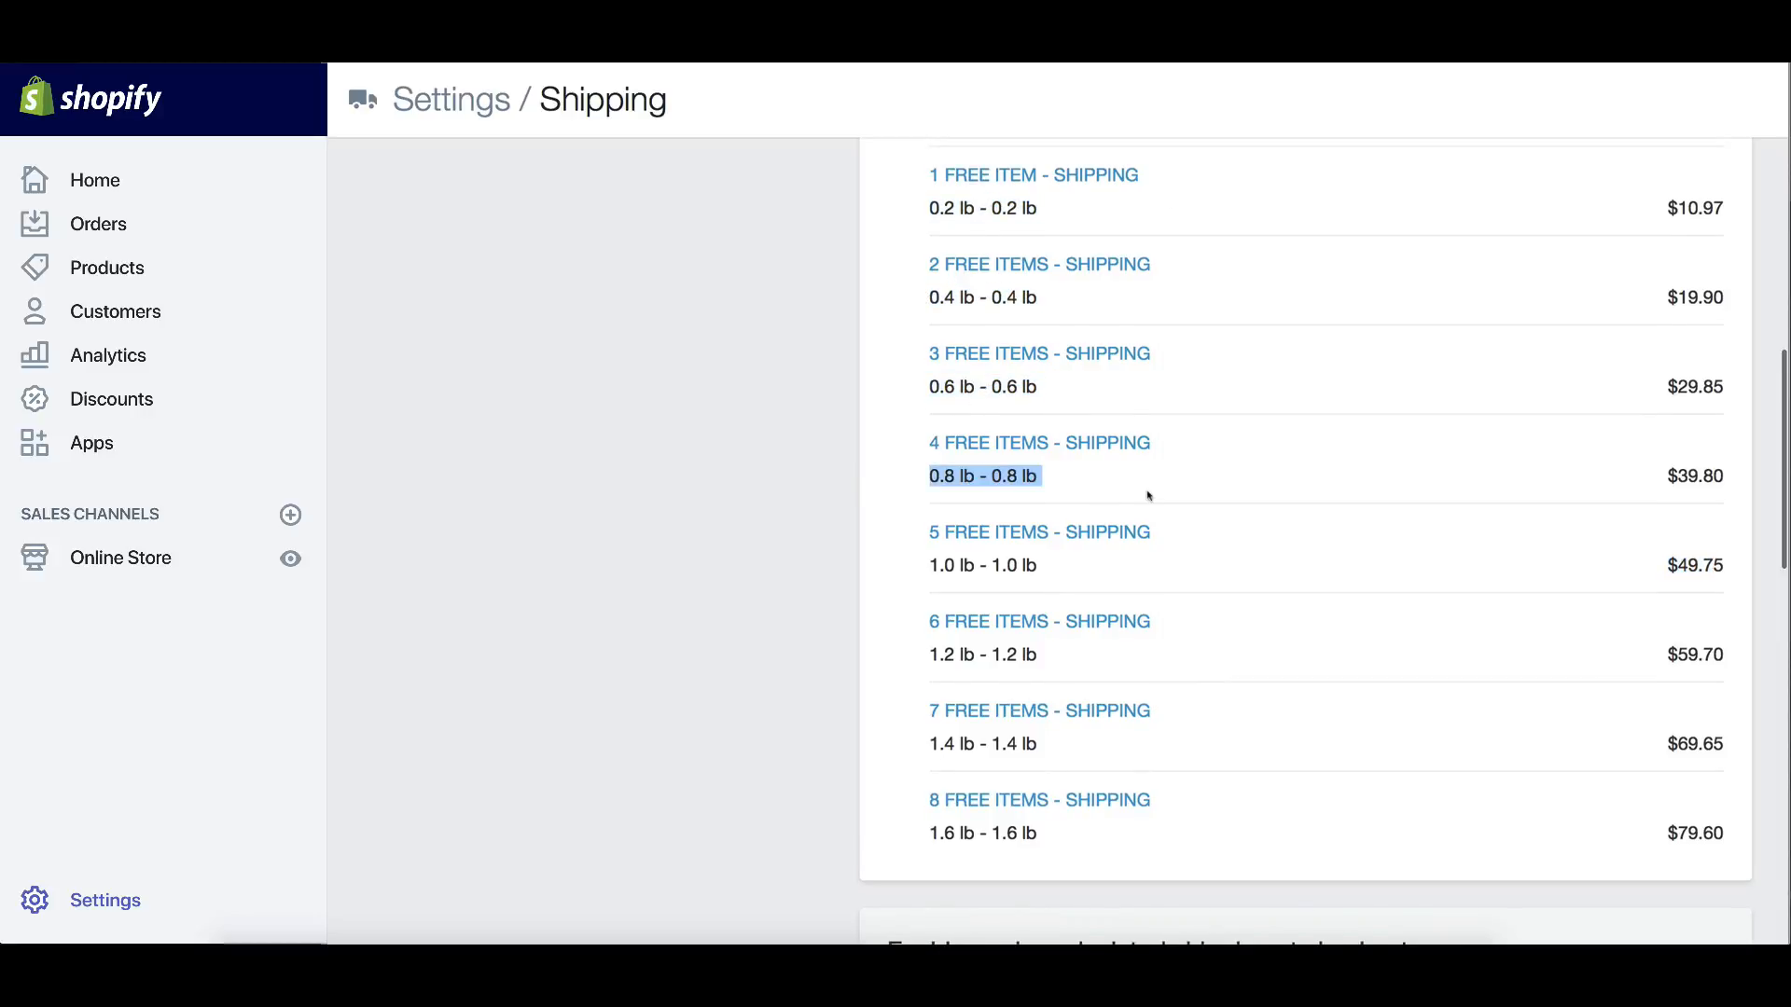
pyautogui.click(1221, 525)
# Highlight the price-based U.S. rates, from FREE SHIPPING through both Insured Shipping & Handling entries
pyautogui.scroll(5, 1250, 535)
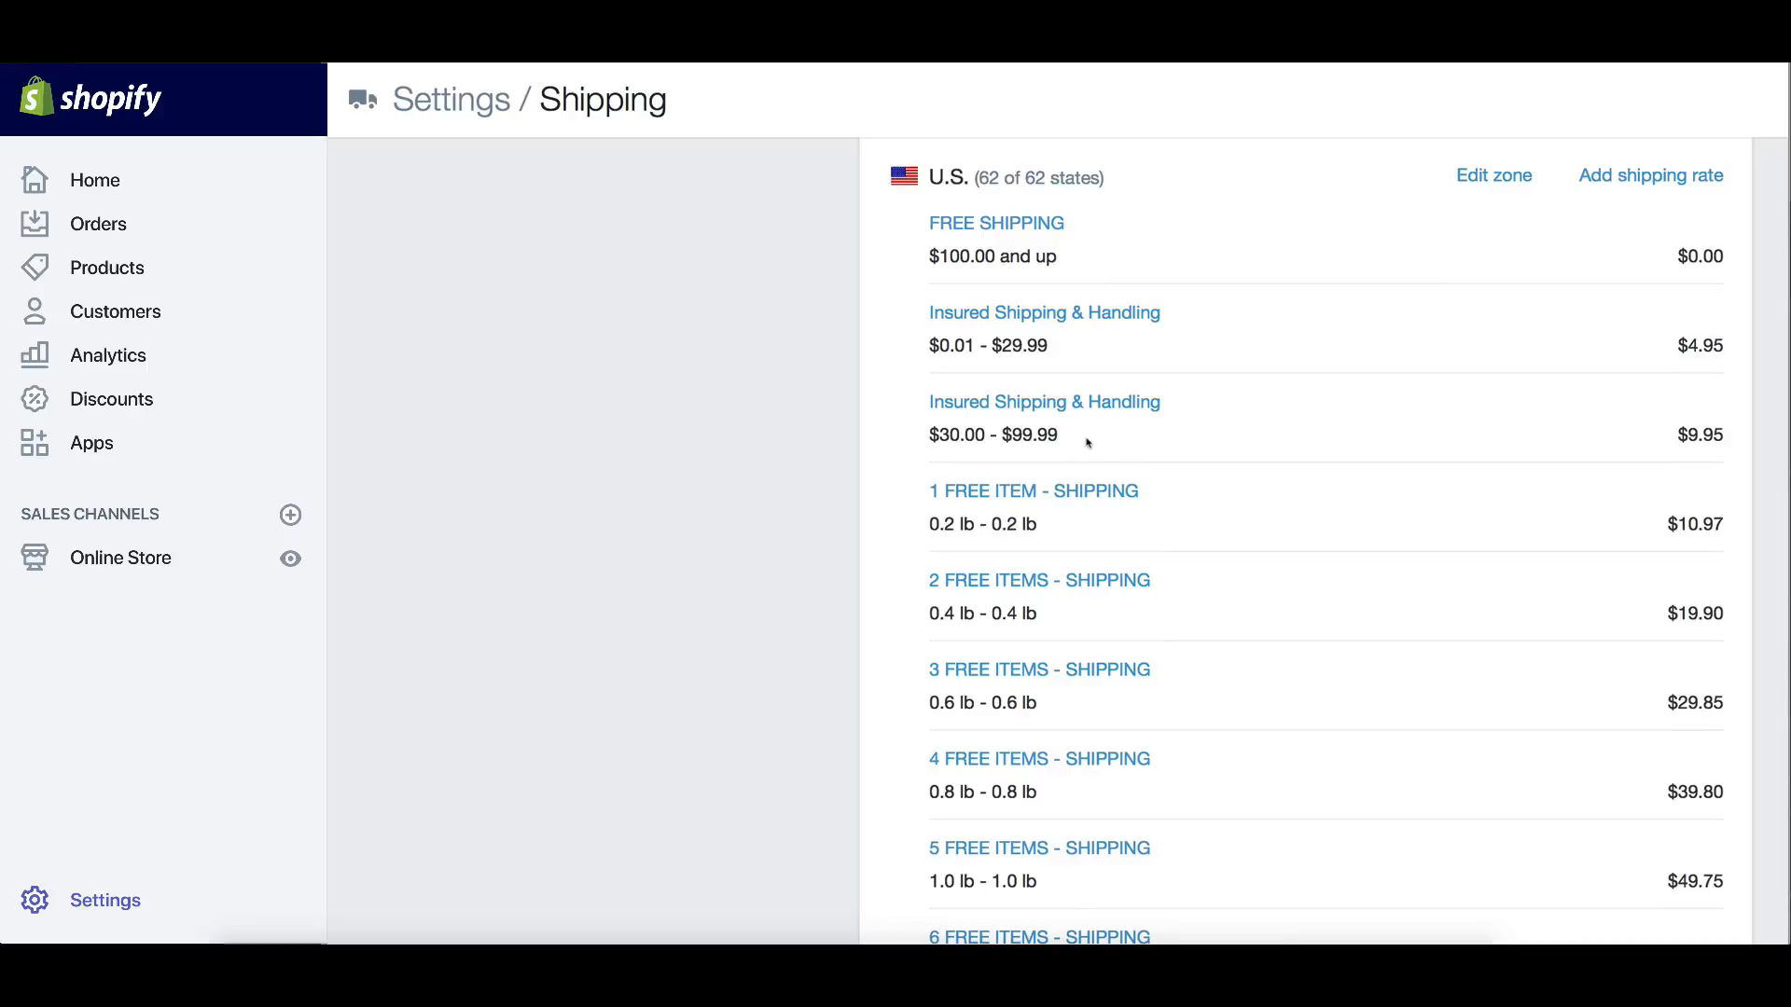
pyautogui.moveTo(1065, 435); pyautogui.dragTo(931, 224)
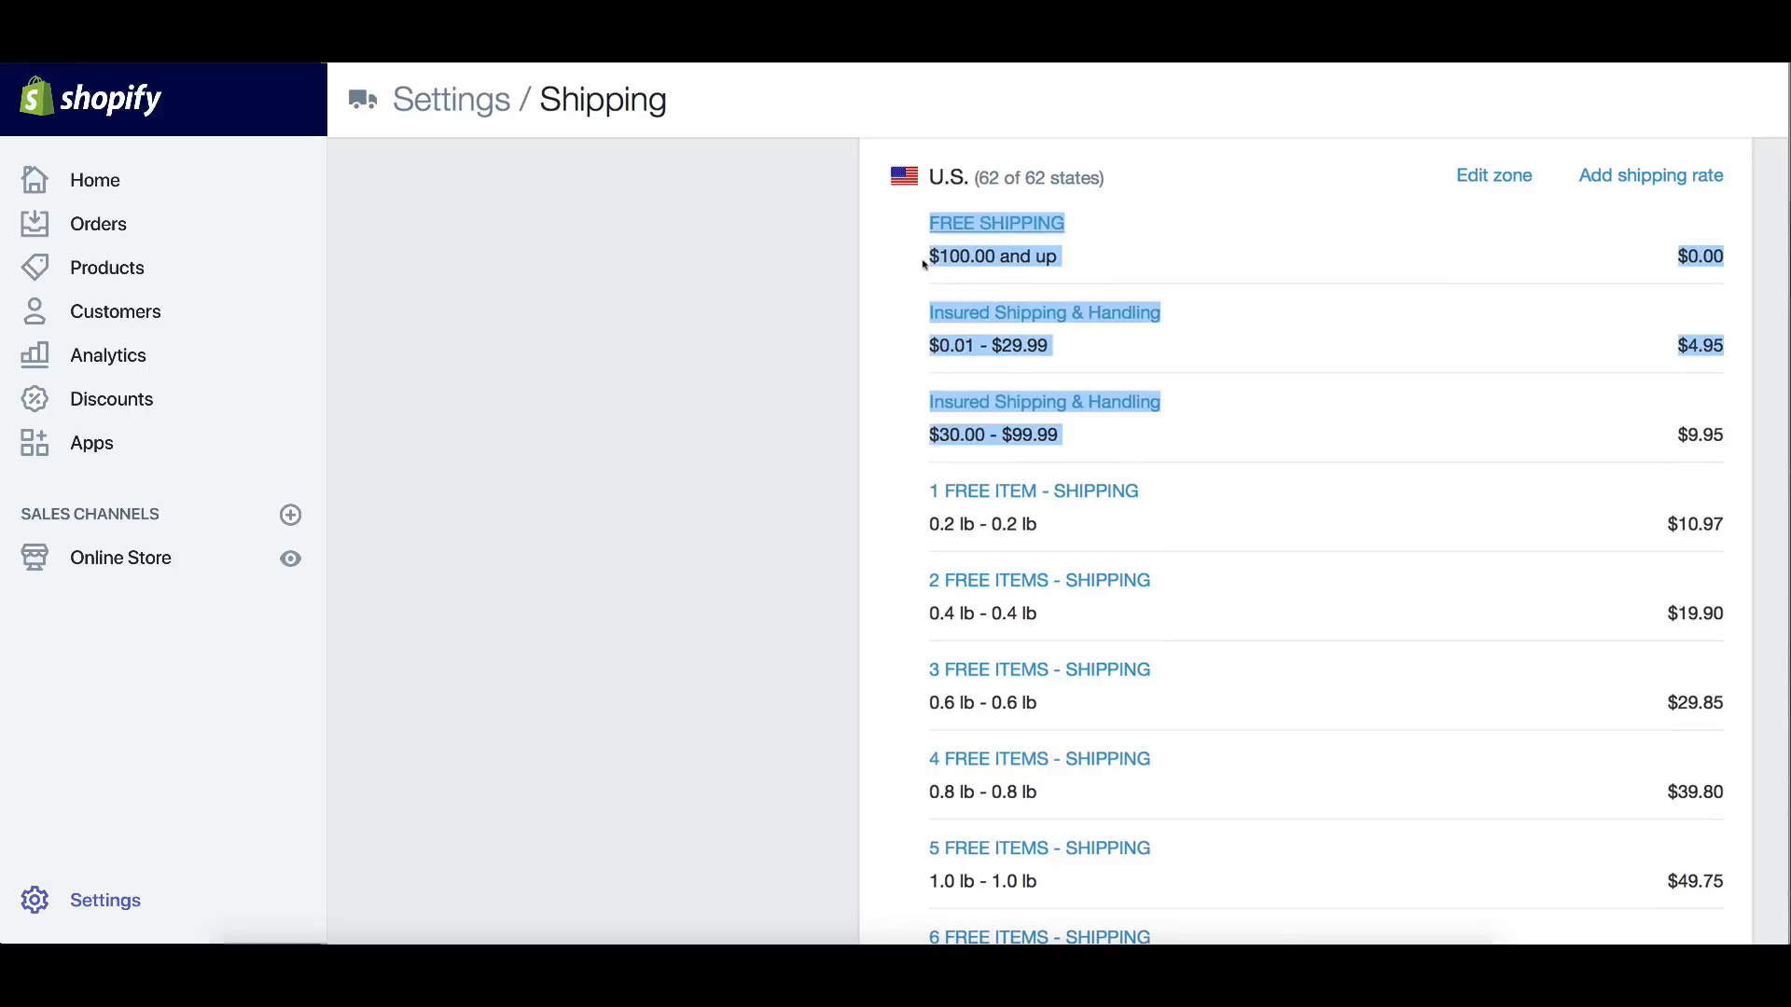
pyautogui.click(788, 437)
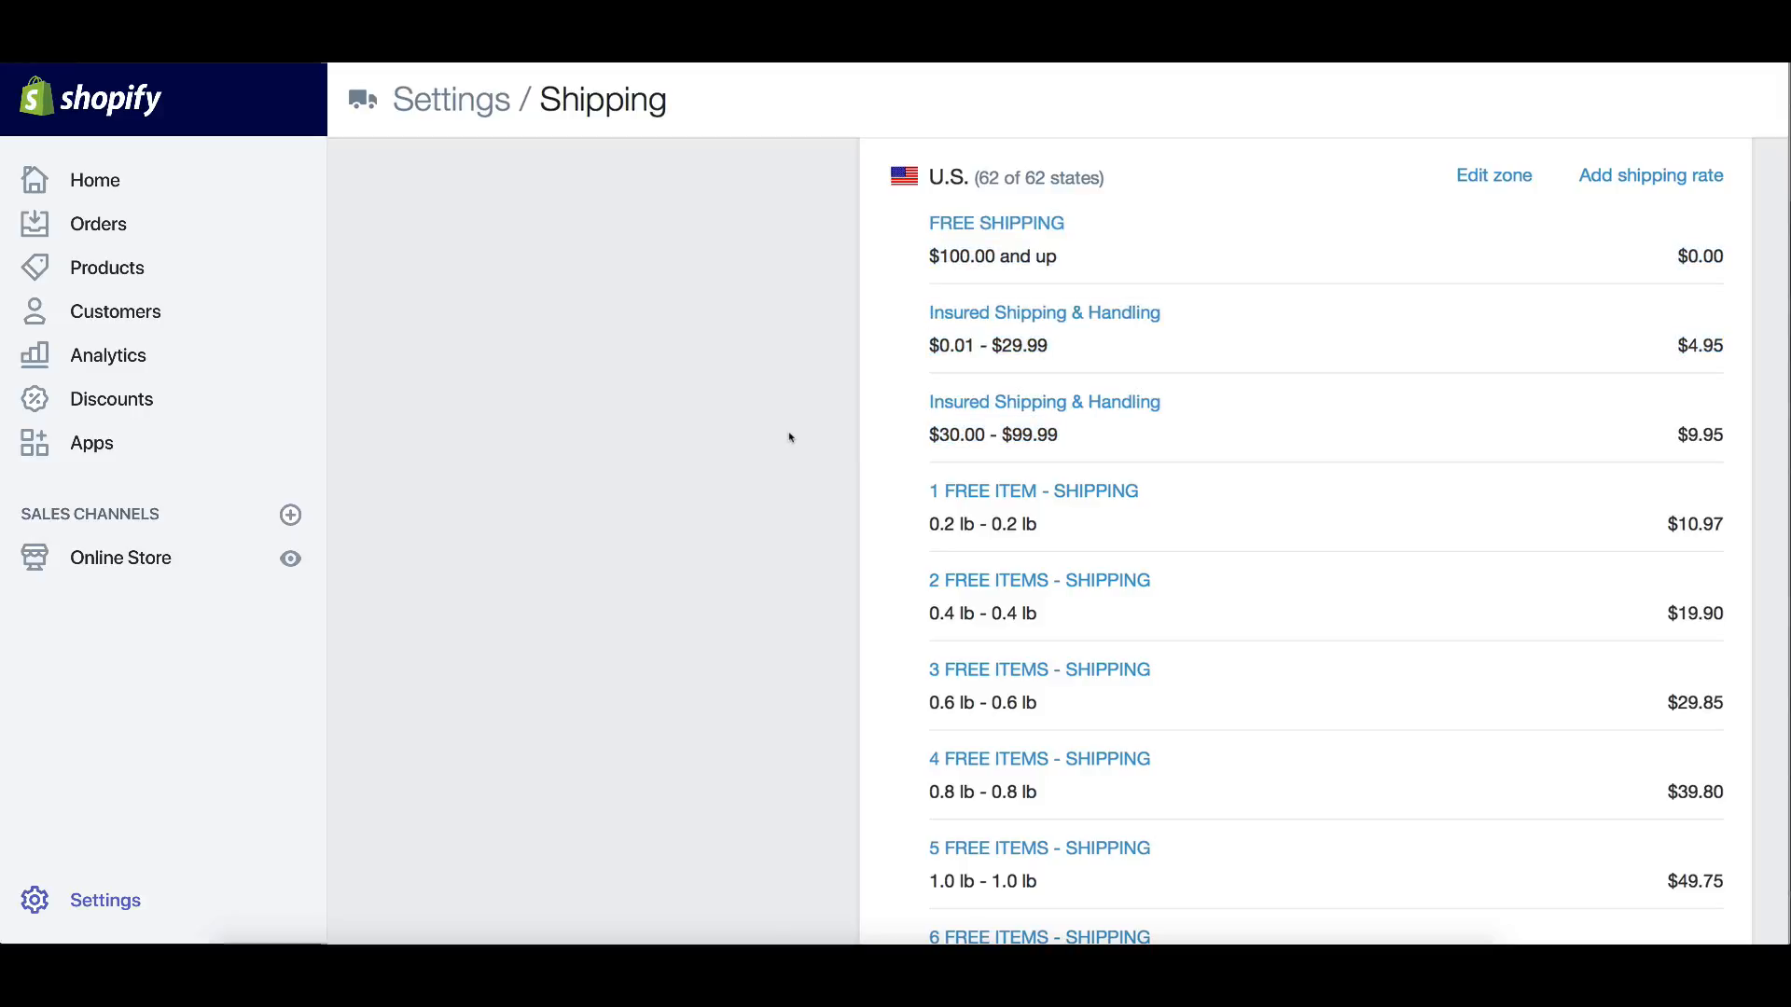
# Highlight the whole block of weight-based U.S. rates from one to eight free items several times
pyautogui.scroll(-5, 833, 367)
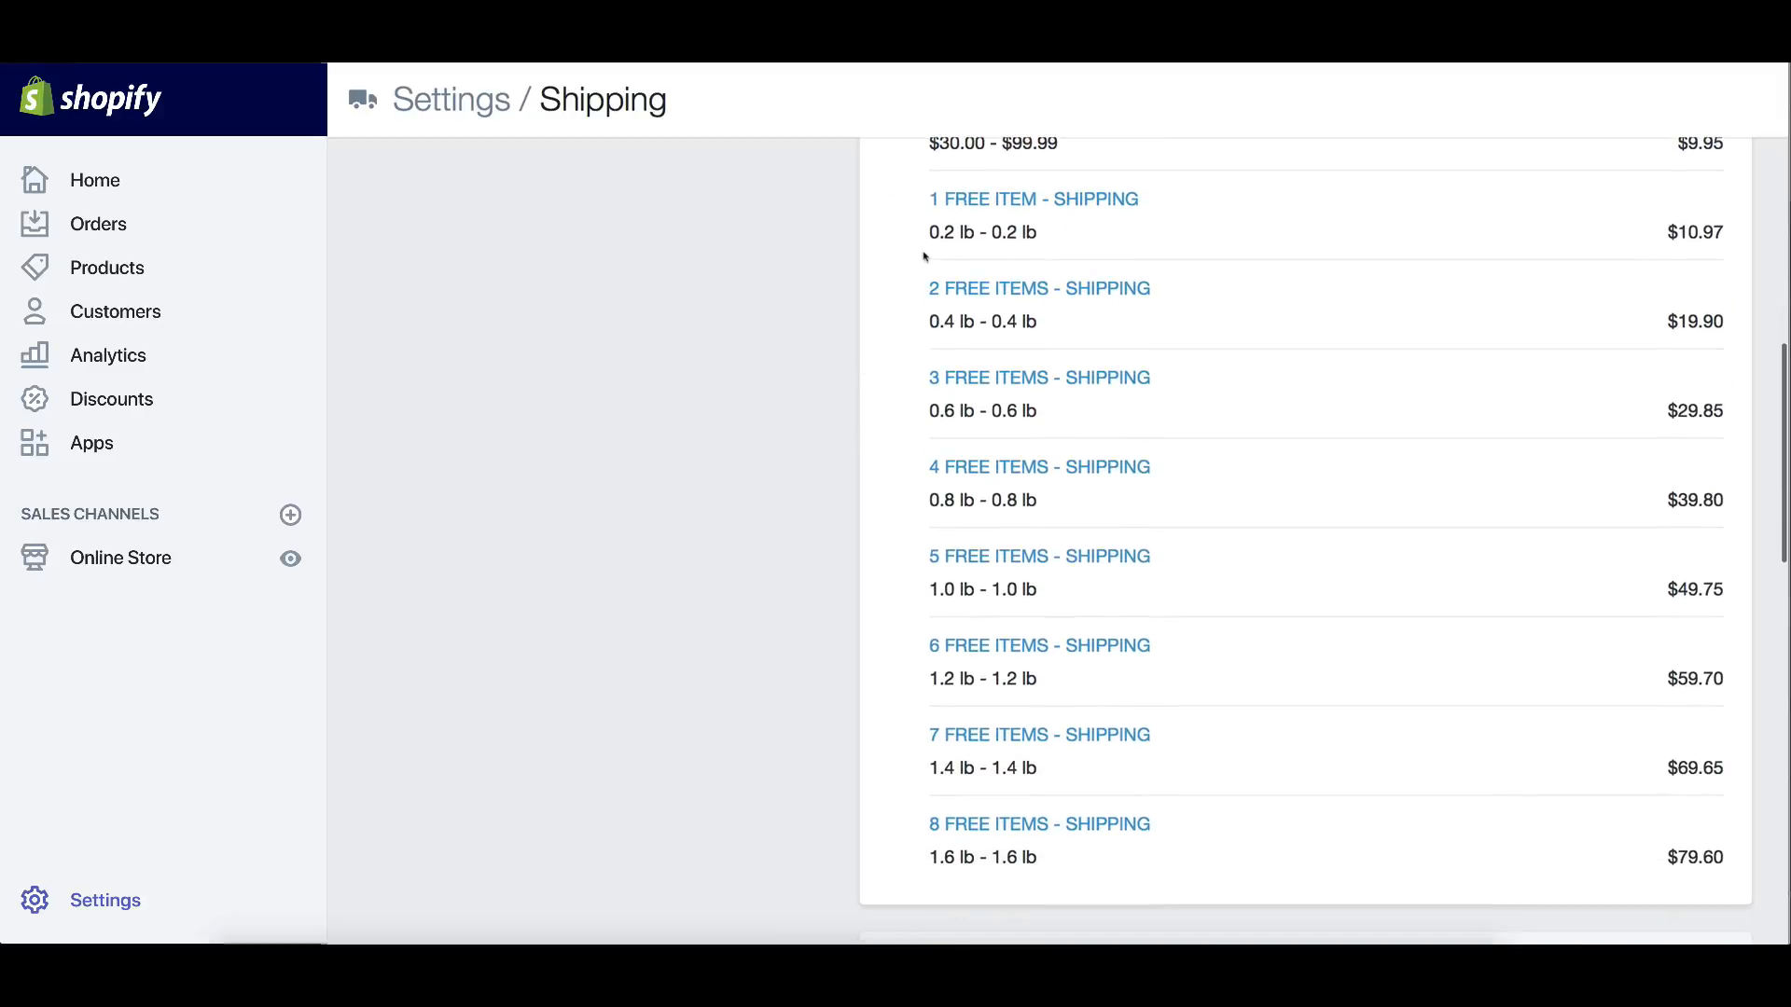
pyautogui.scroll(-1, 924, 256)
pyautogui.moveTo(915, 222); pyautogui.dragTo(1063, 832)
pyautogui.click(867, 708)
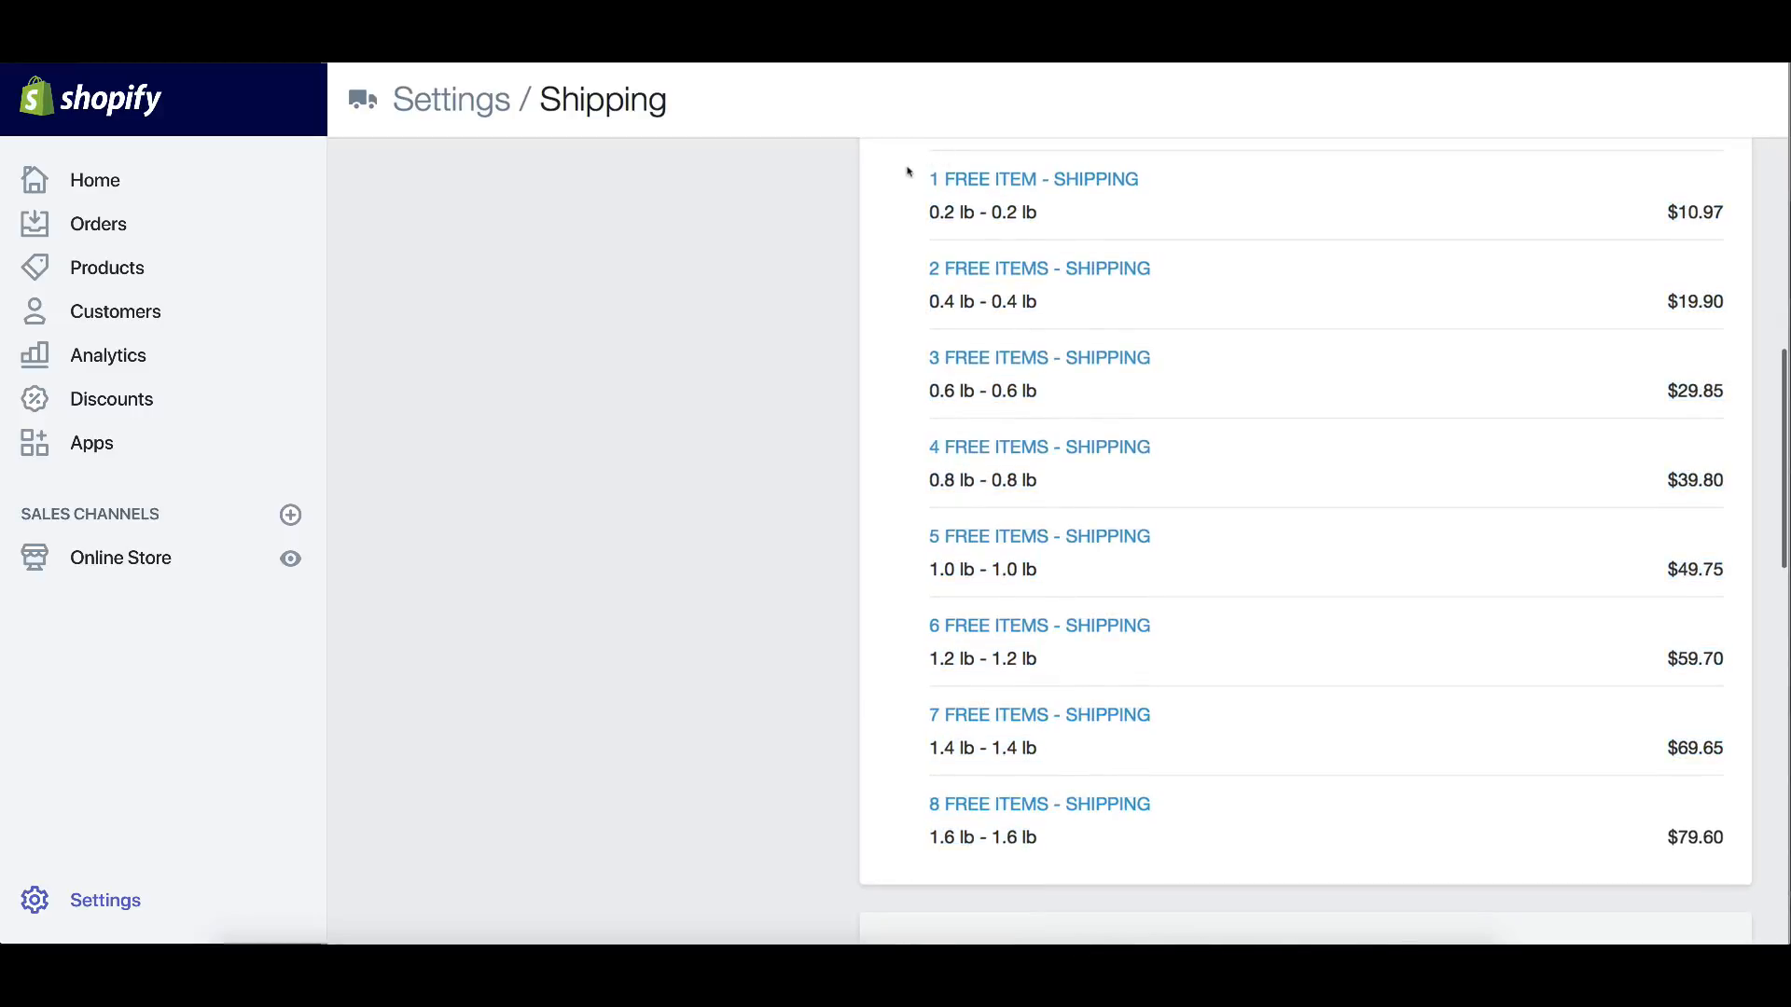
pyautogui.moveTo(908, 172); pyautogui.dragTo(1147, 843)
pyautogui.click(882, 436)
pyautogui.moveTo(916, 173); pyautogui.dragTo(1133, 825)
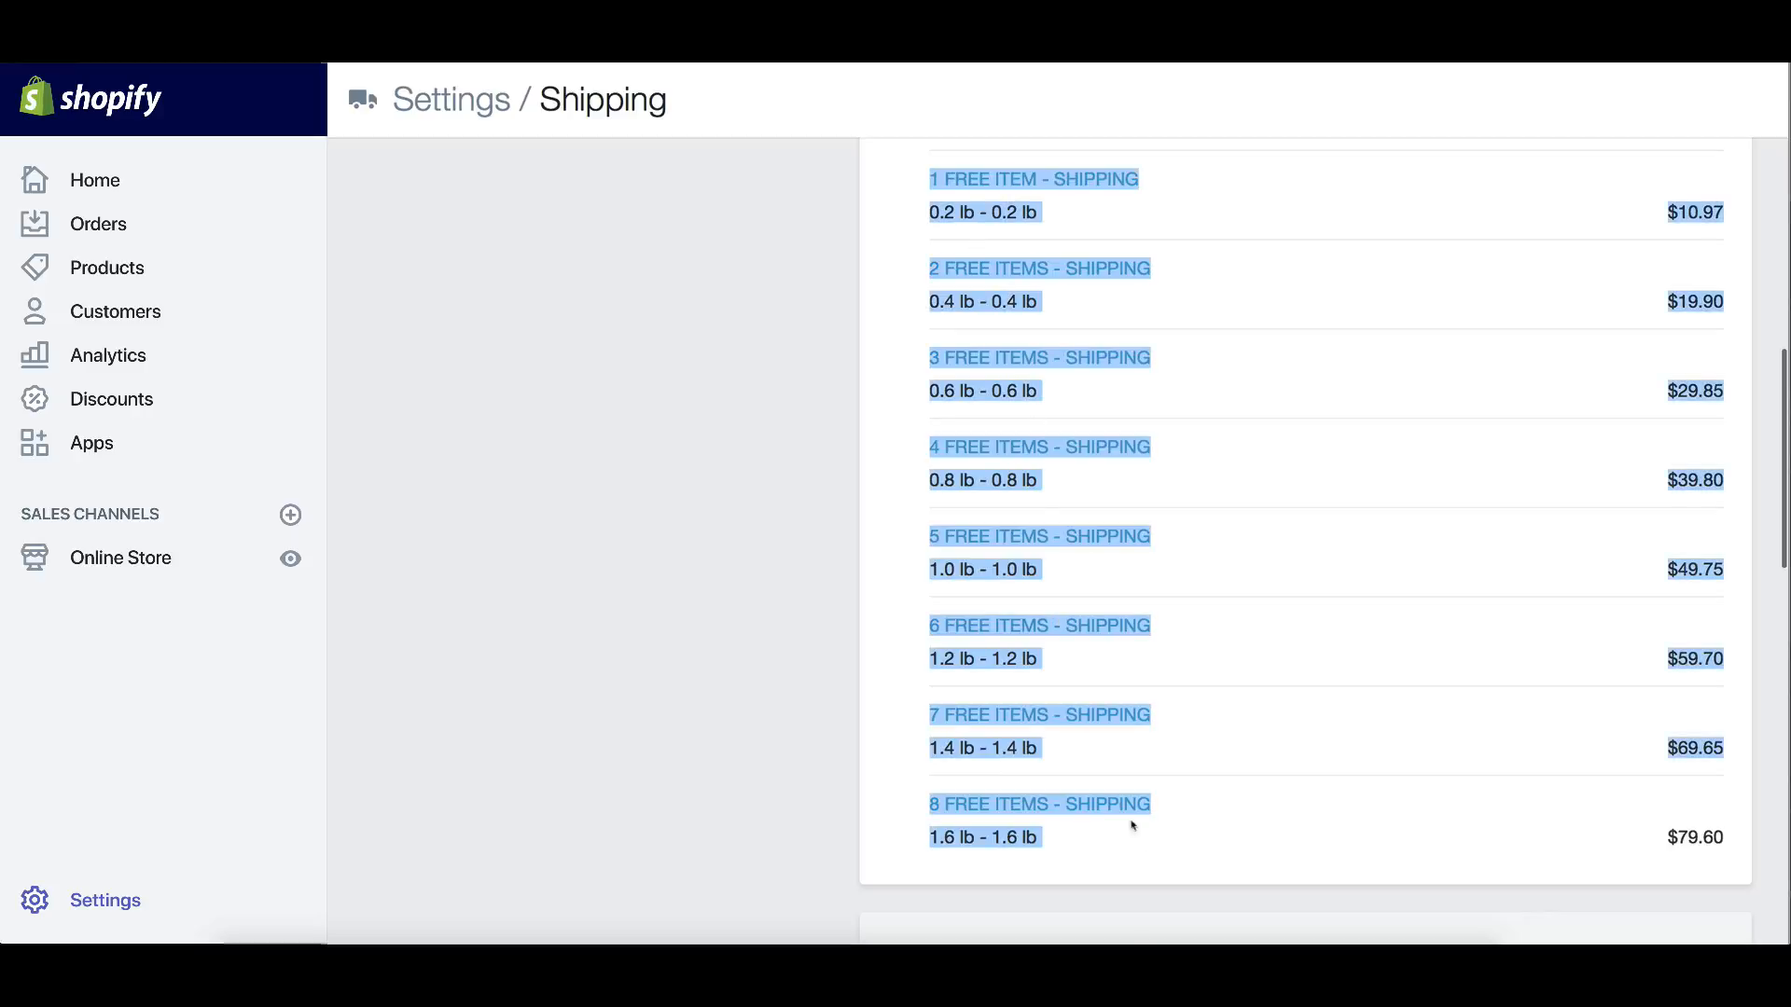
pyautogui.click(867, 297)
pyautogui.moveTo(915, 176); pyautogui.dragTo(1206, 872)
pyautogui.click(879, 222)
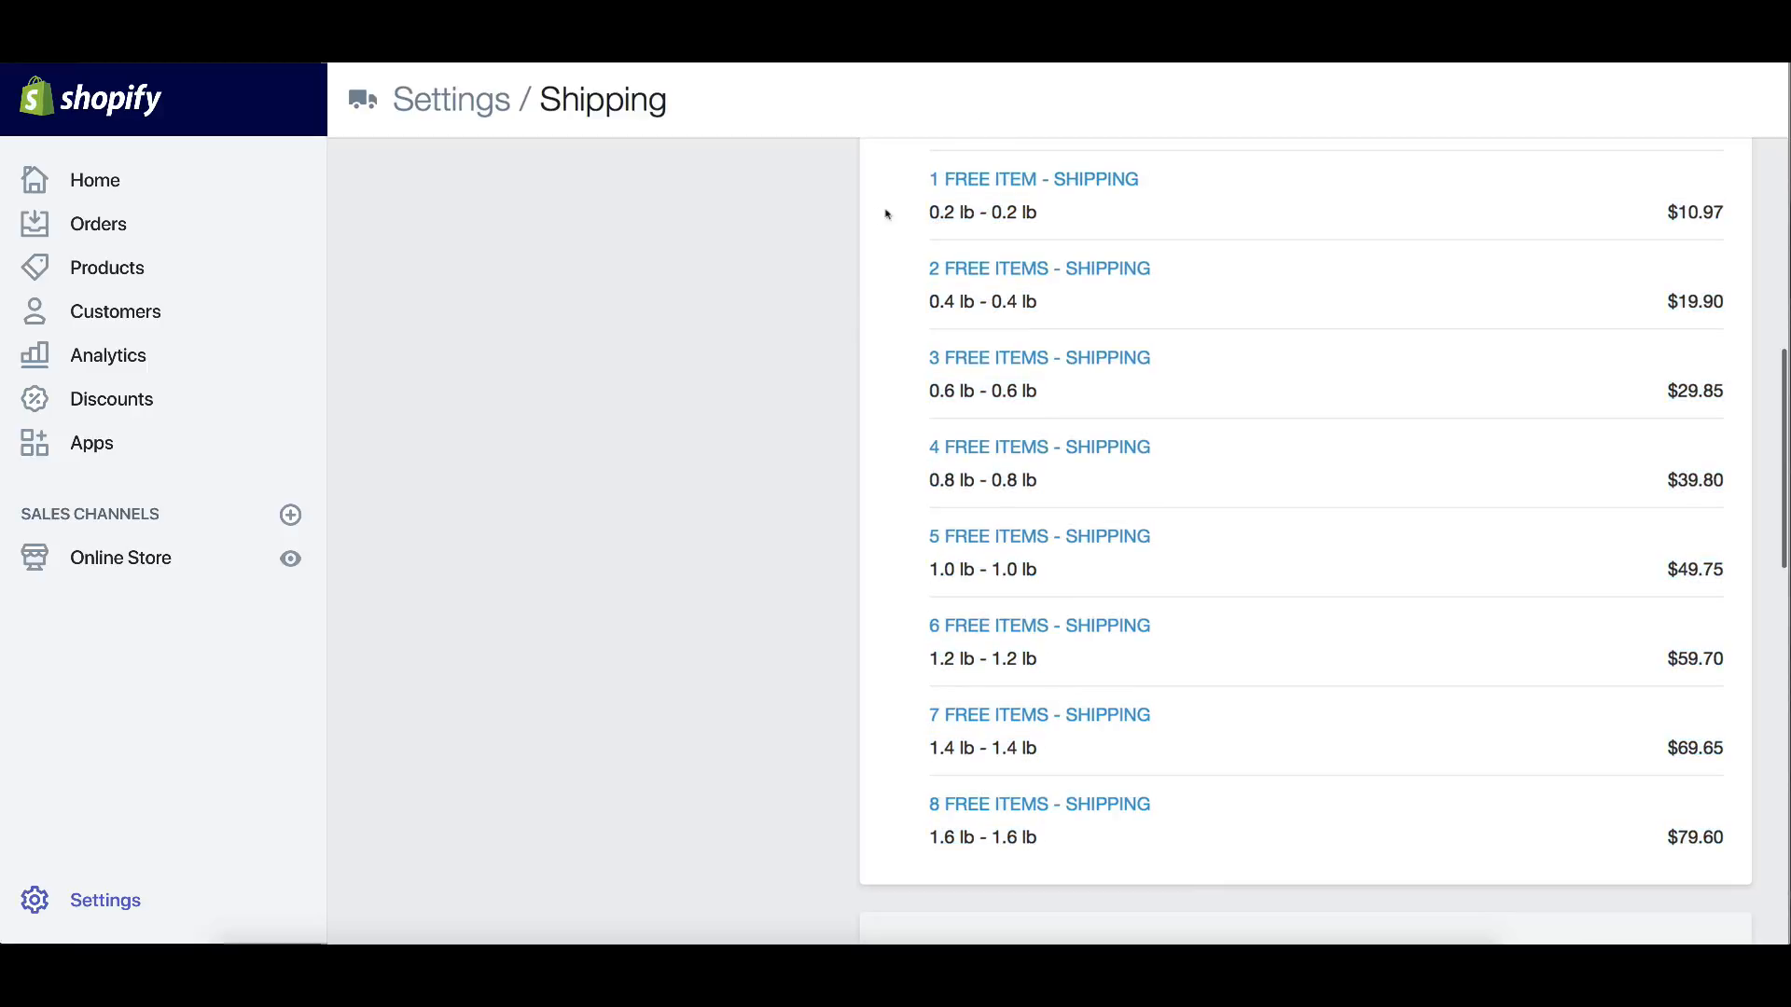
# Return to the price-based U.S. rates and highlight all three for comparison with the weight-based ones
pyautogui.scroll(4, 902, 387)
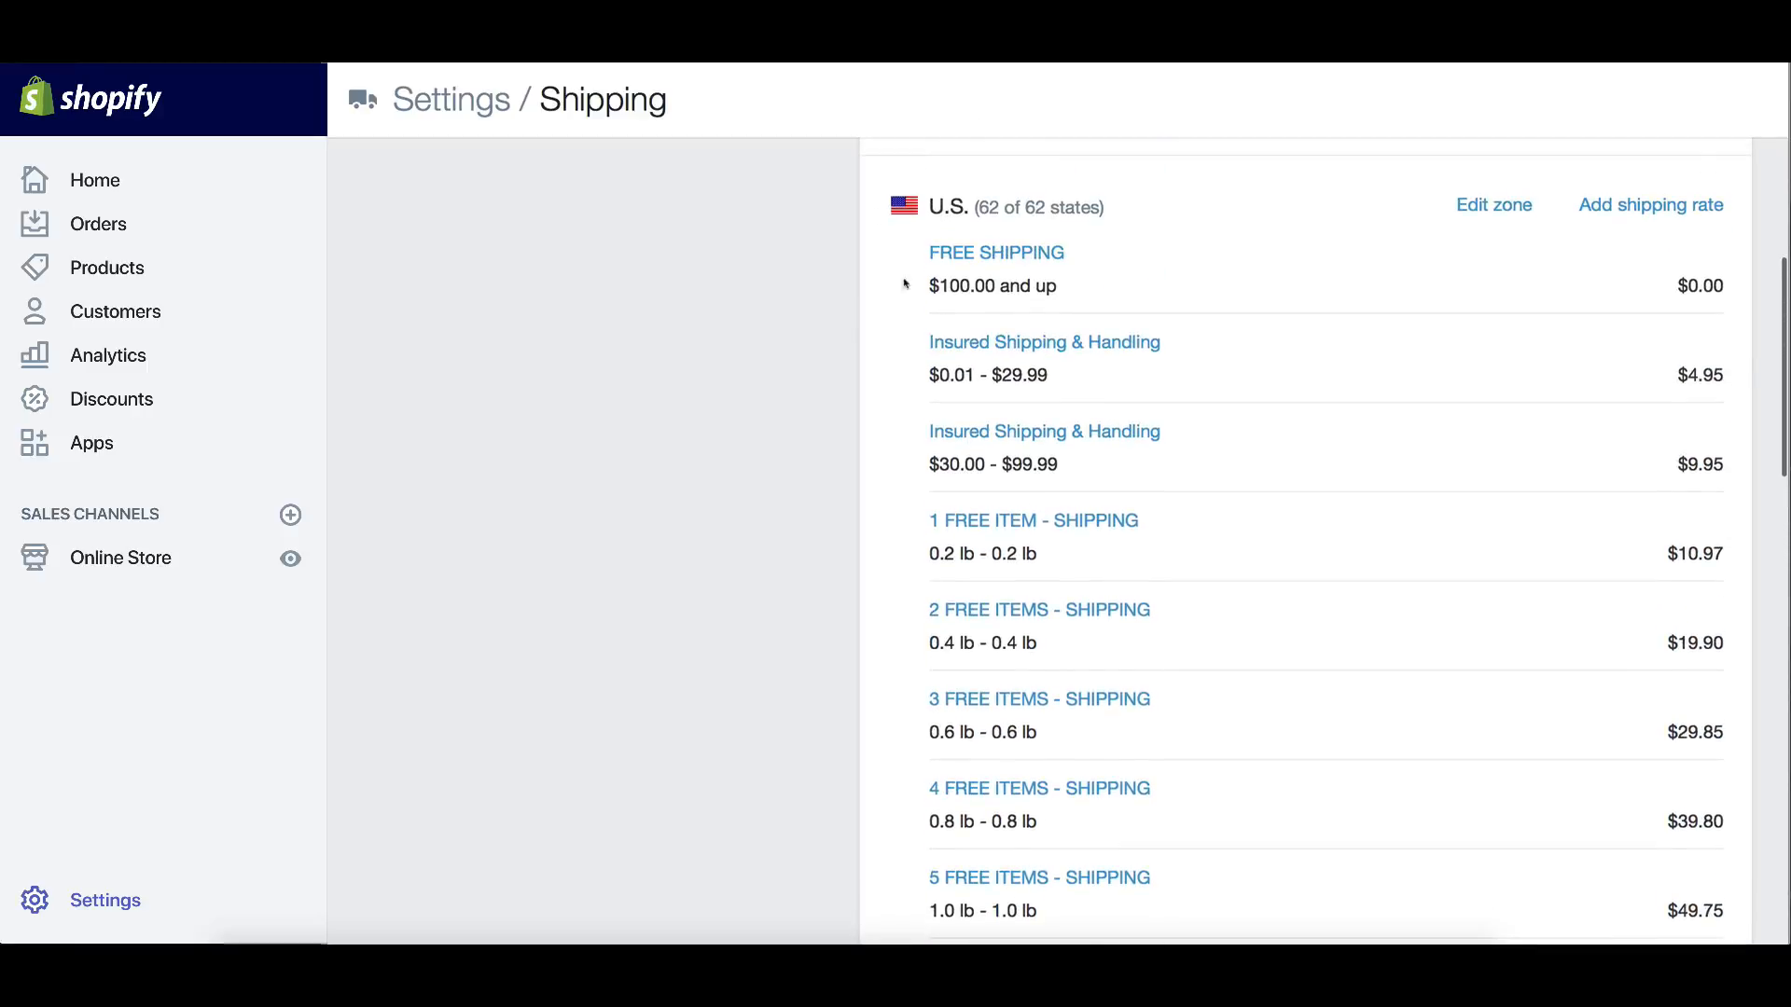
pyautogui.moveTo(947, 263); pyautogui.dragTo(1225, 476)
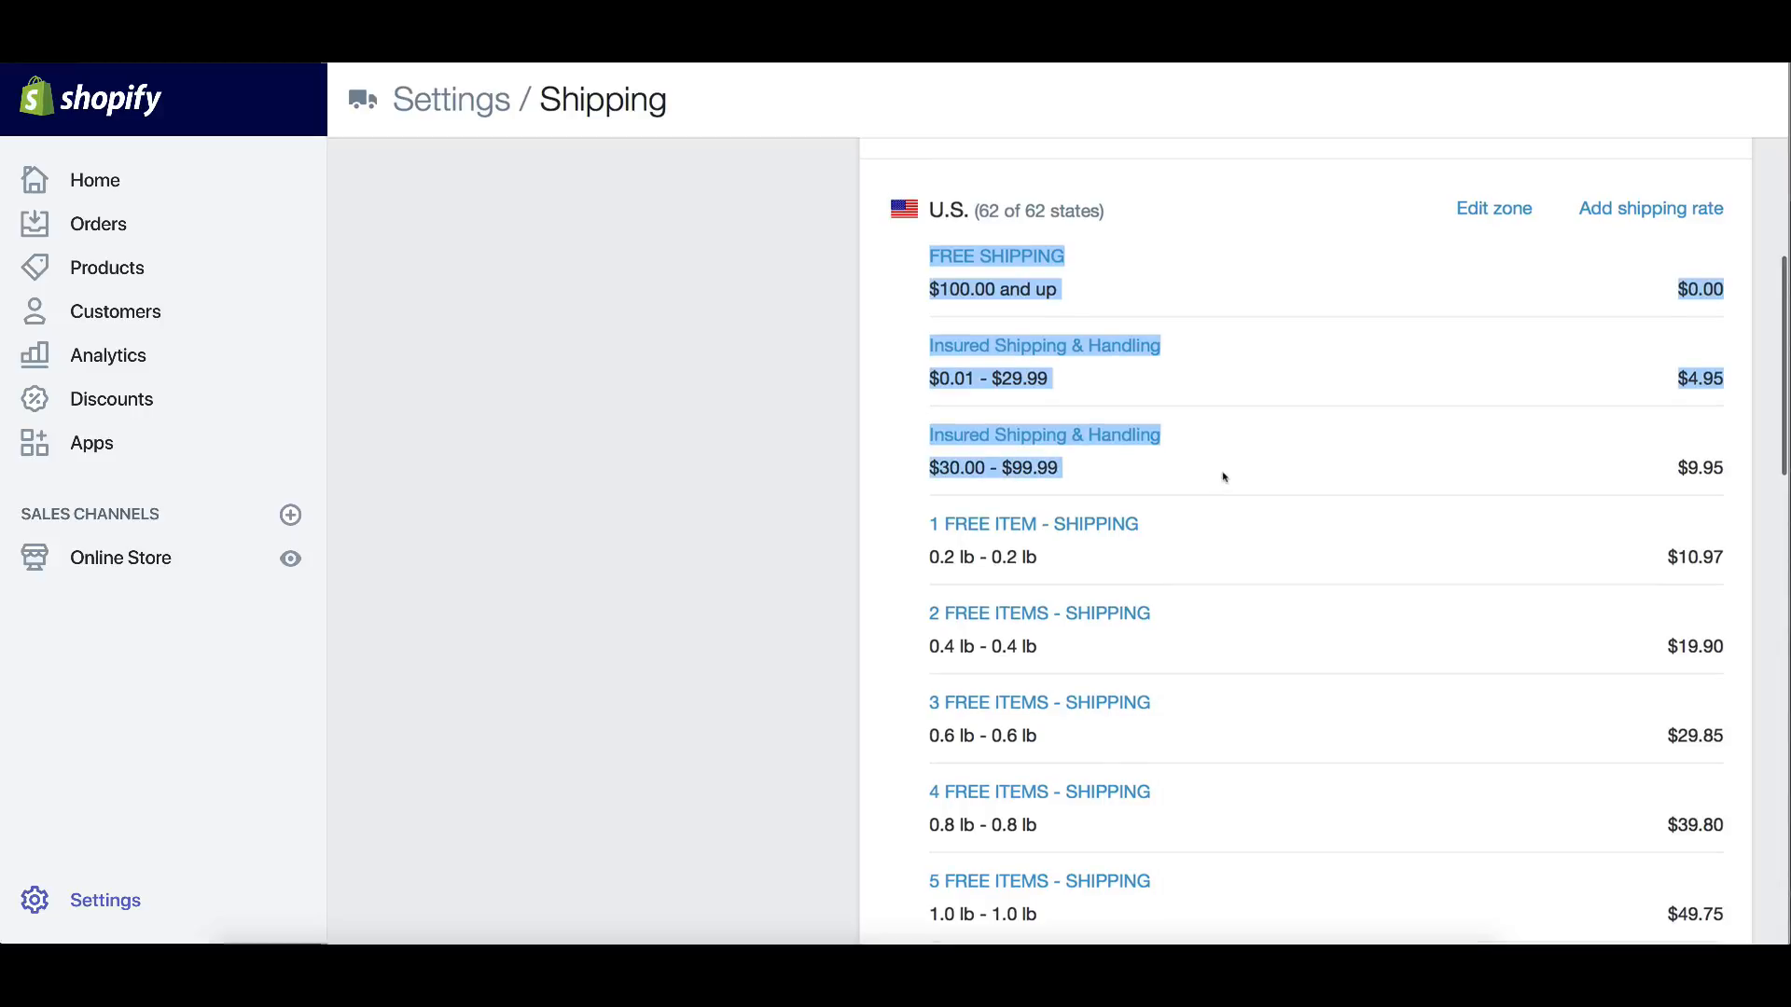
pyautogui.click(925, 250)
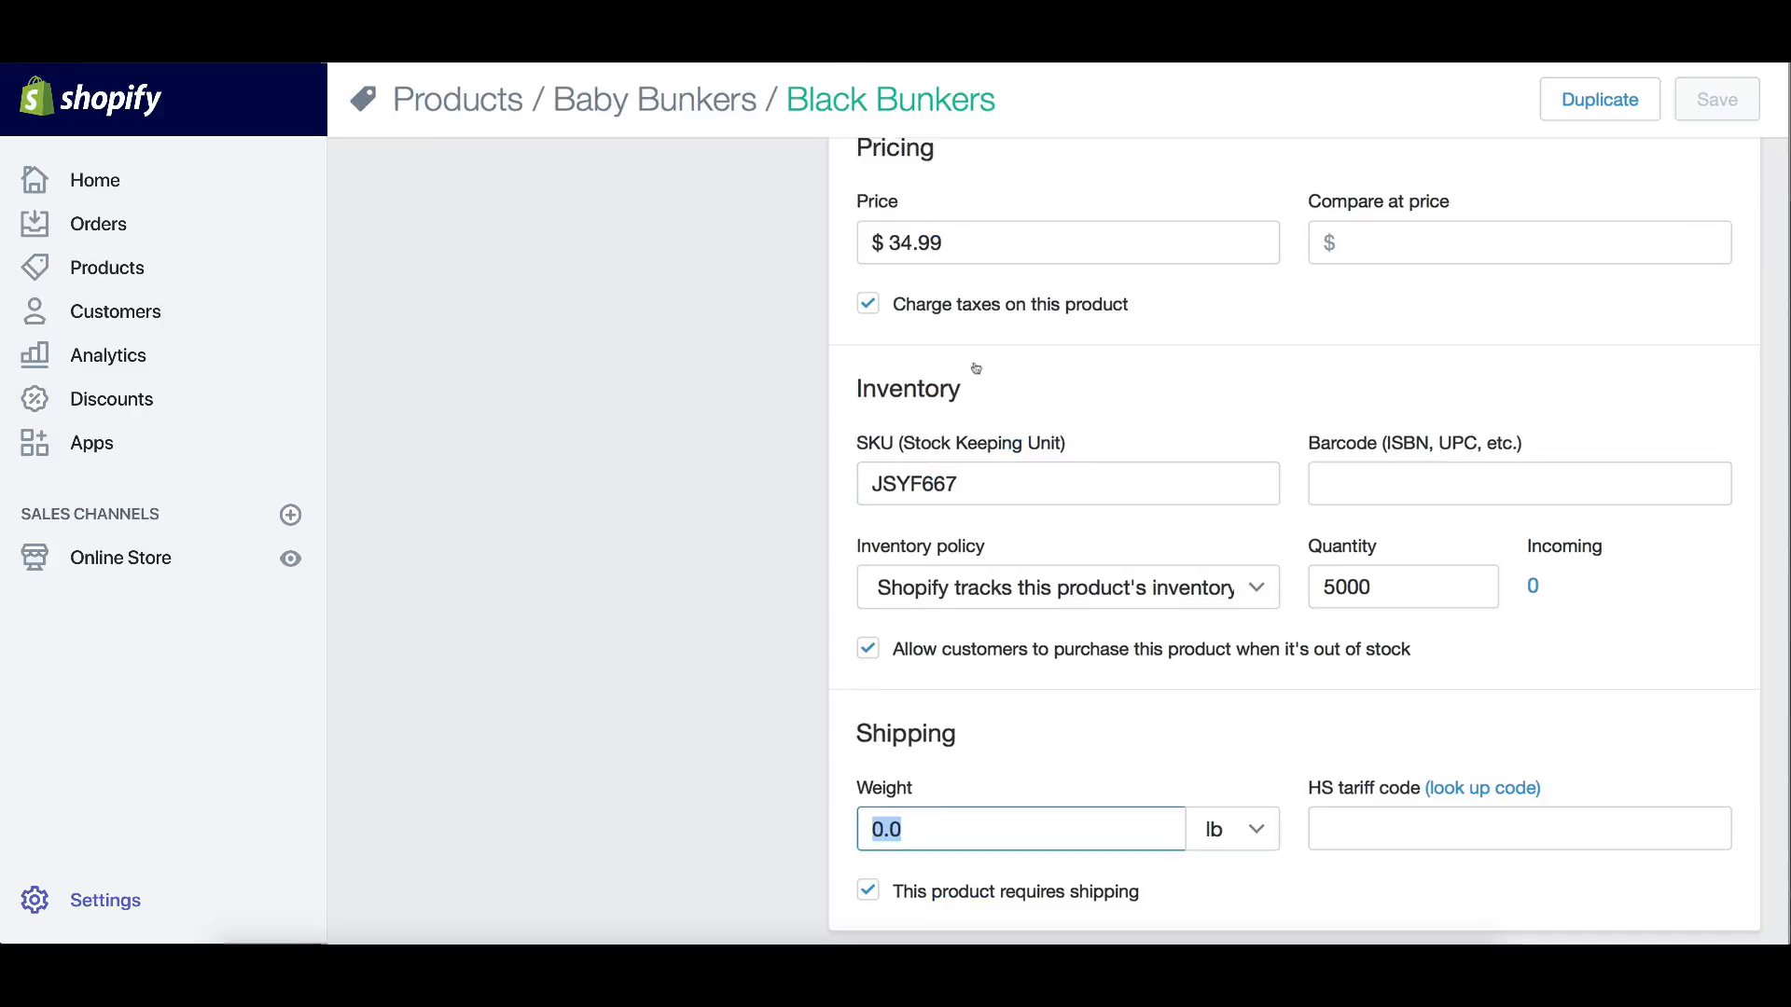
# Return to the regular Baby Bunkers product's Black Bunkers variant and inspect its shipping weight
pyautogui.scroll(-2, 998, 592)
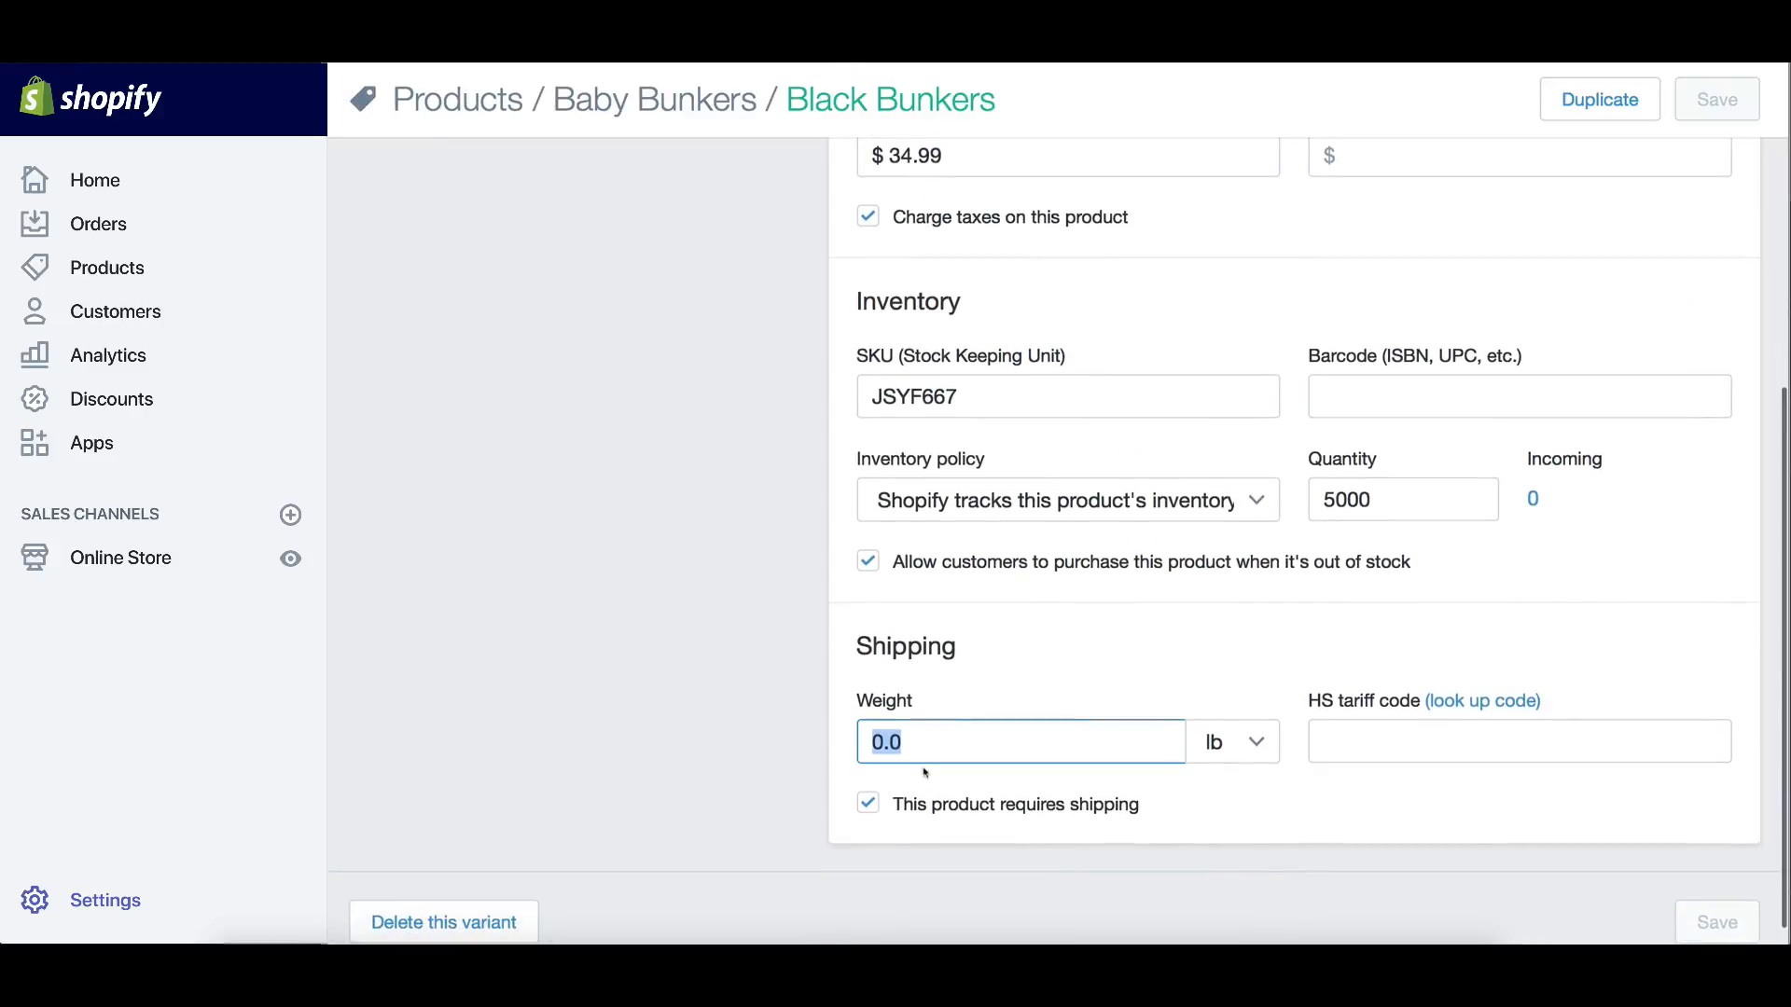
pyautogui.click(928, 753)
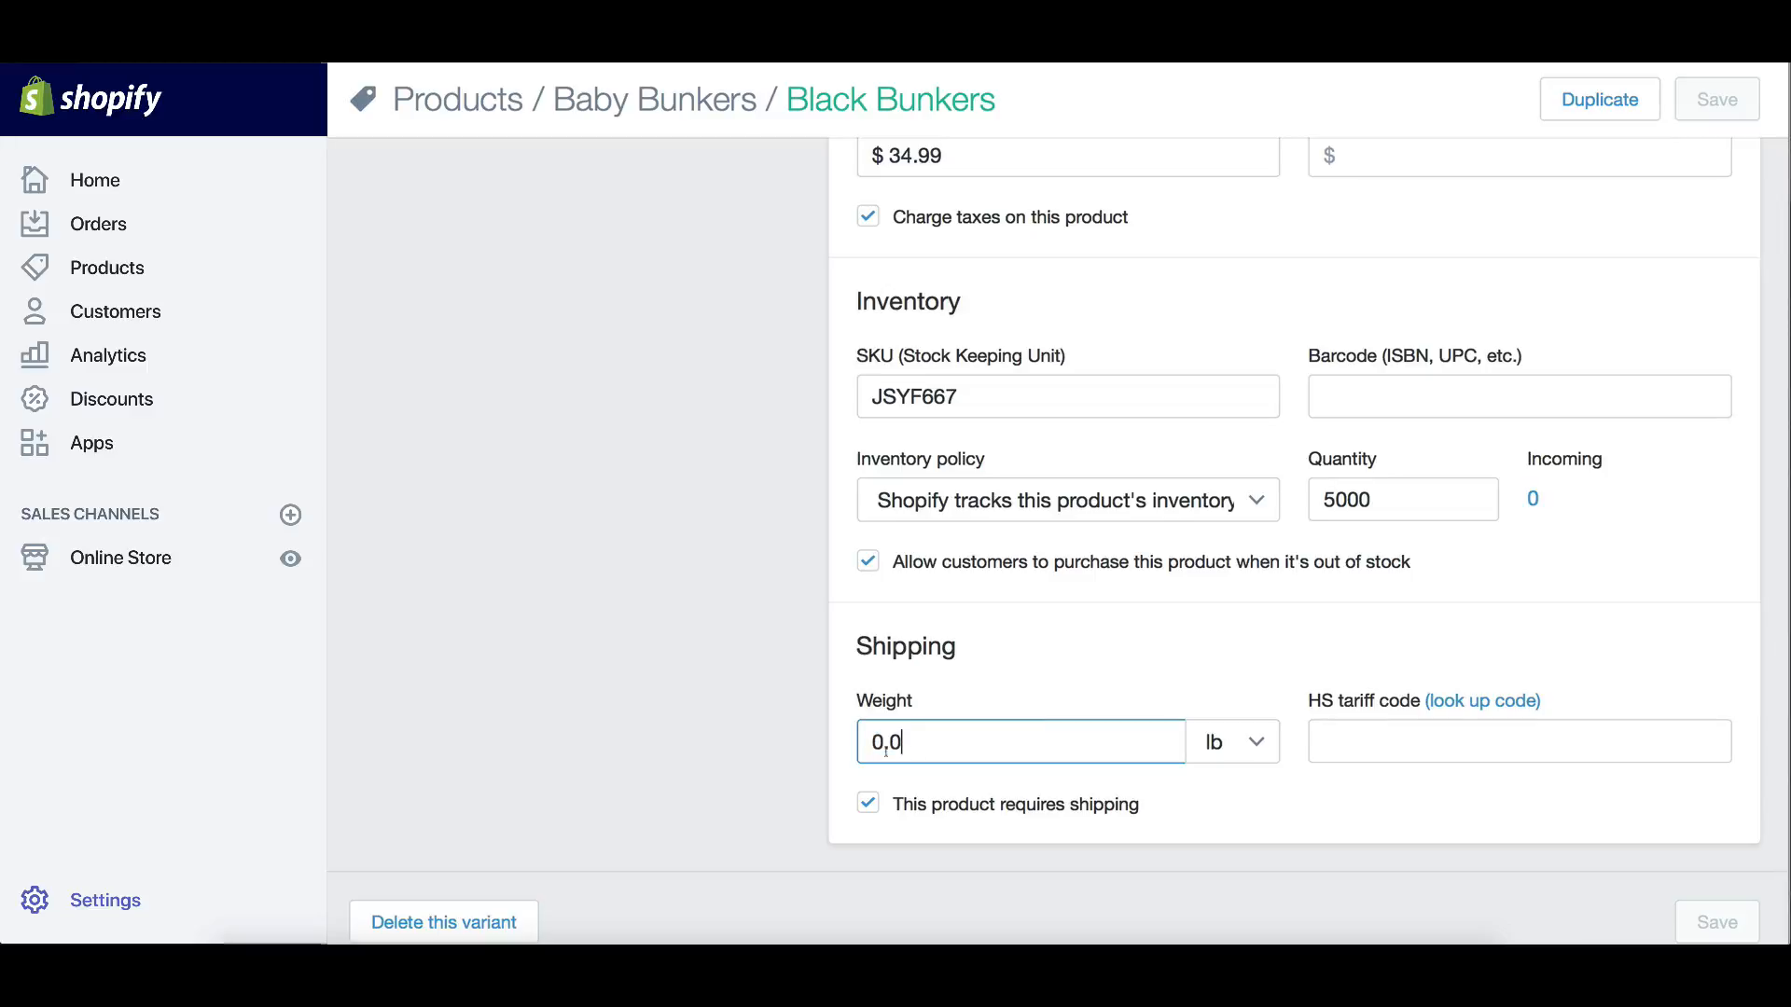
pyautogui.click(825, 737)
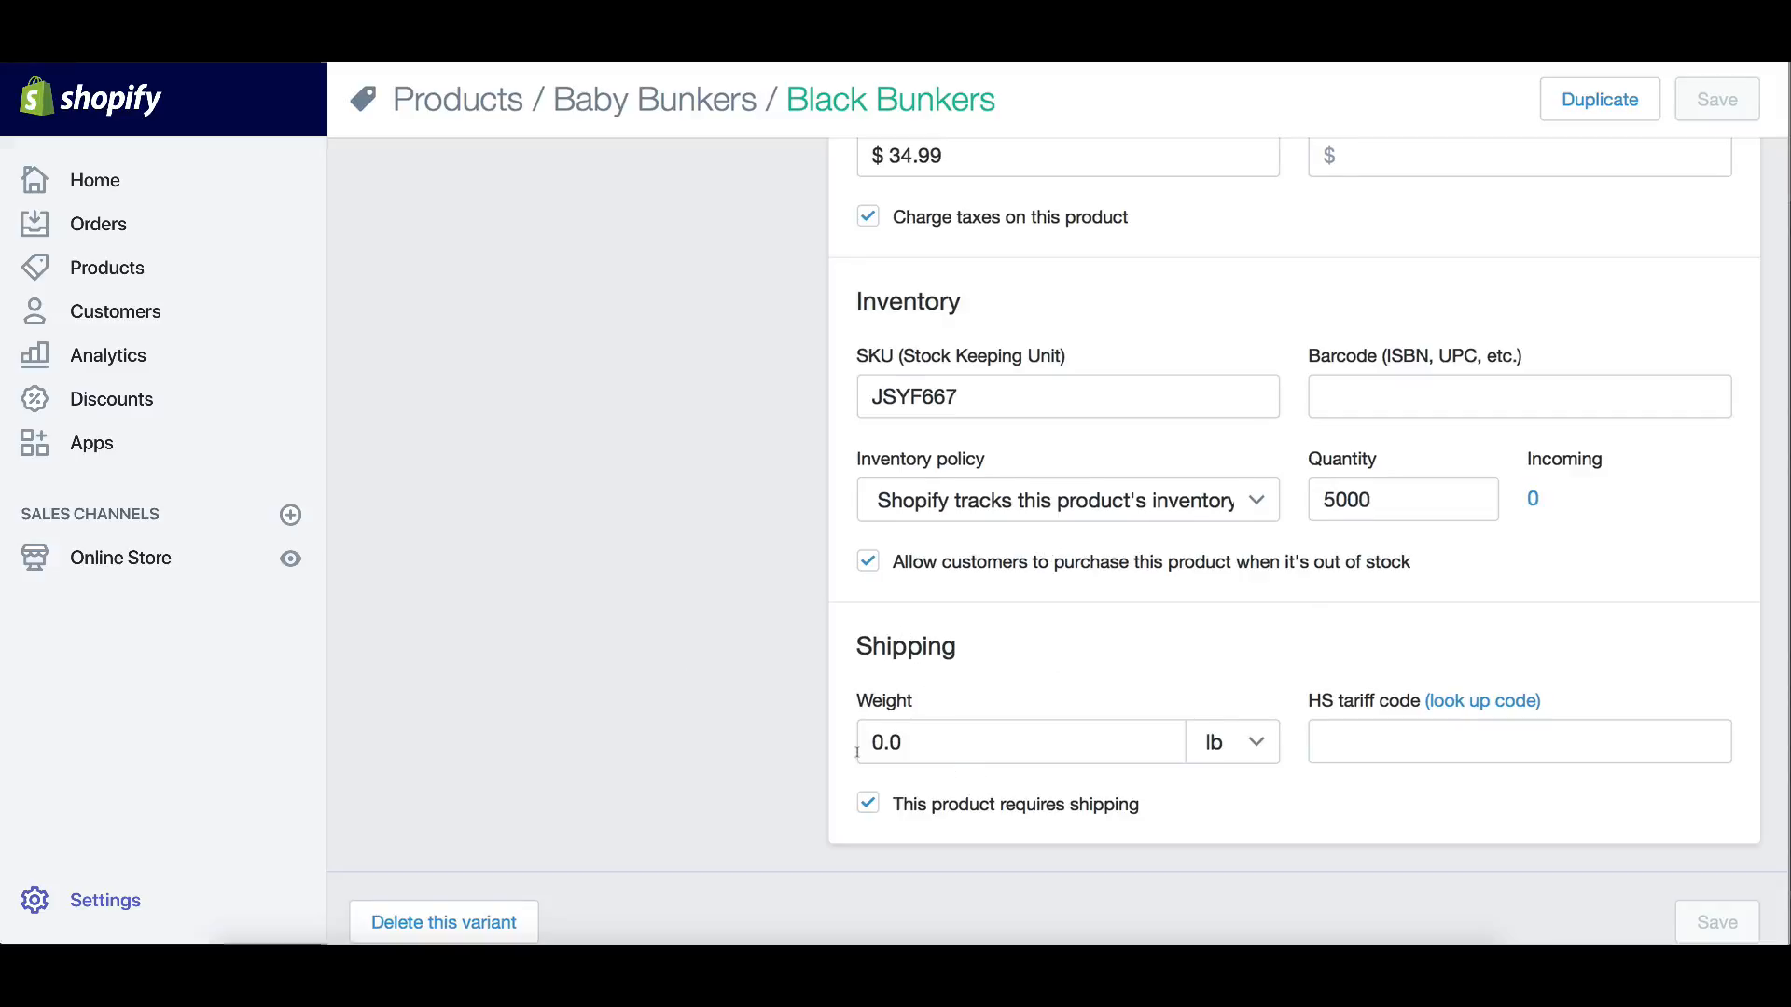
pyautogui.click(1011, 744)
pyautogui.scroll(5, 747, 749)
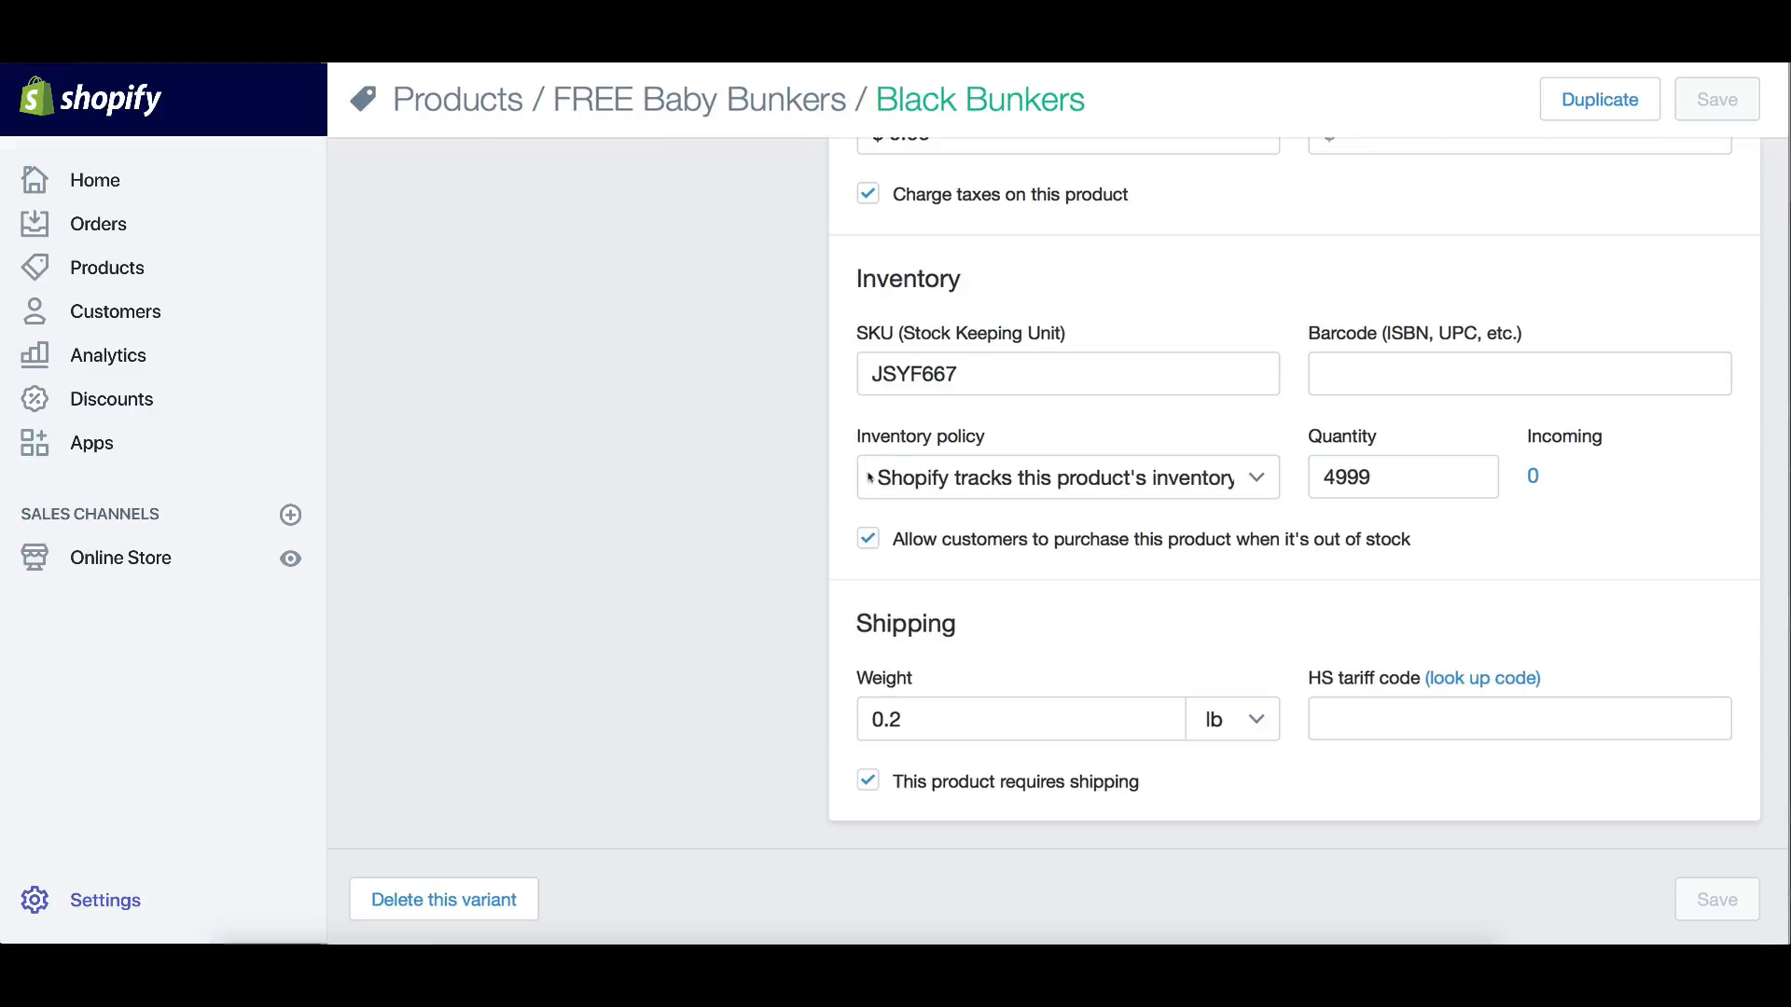
# Highlight the shipping weight of the FREE Baby Bunkers variant and compare it with the U.S. shipping rates
pyautogui.tripleClick(922, 718)
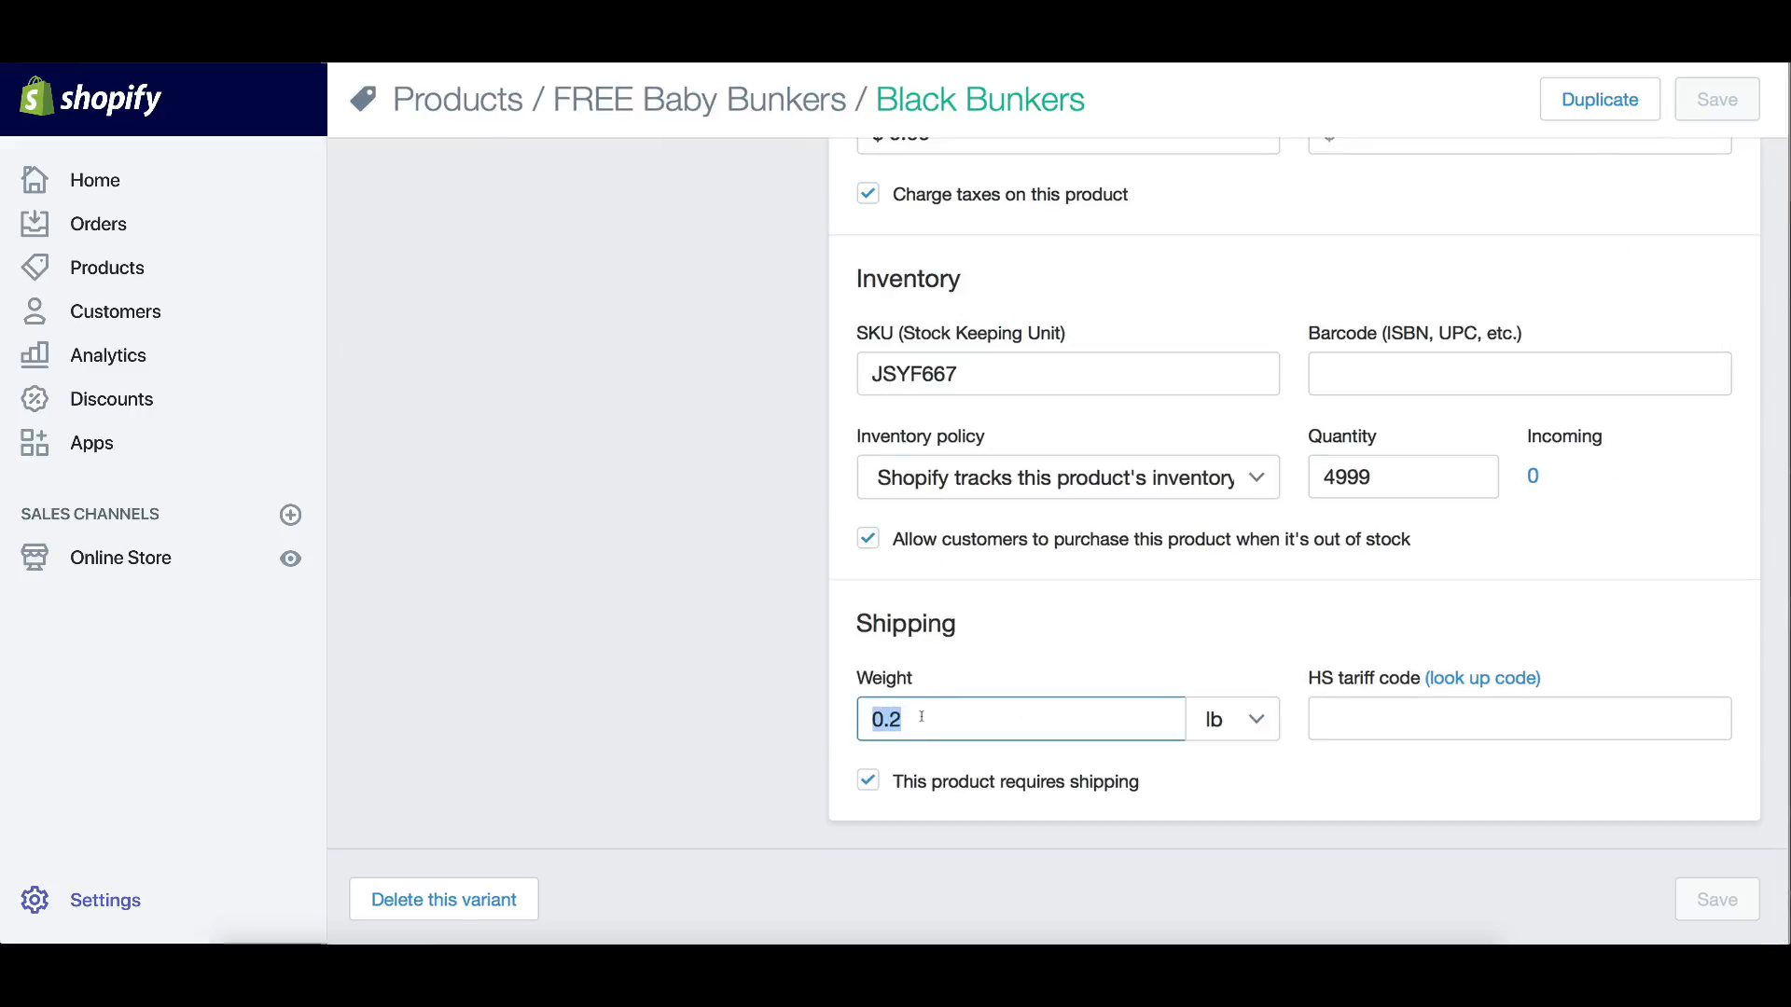
pyautogui.scroll(1, 921, 716)
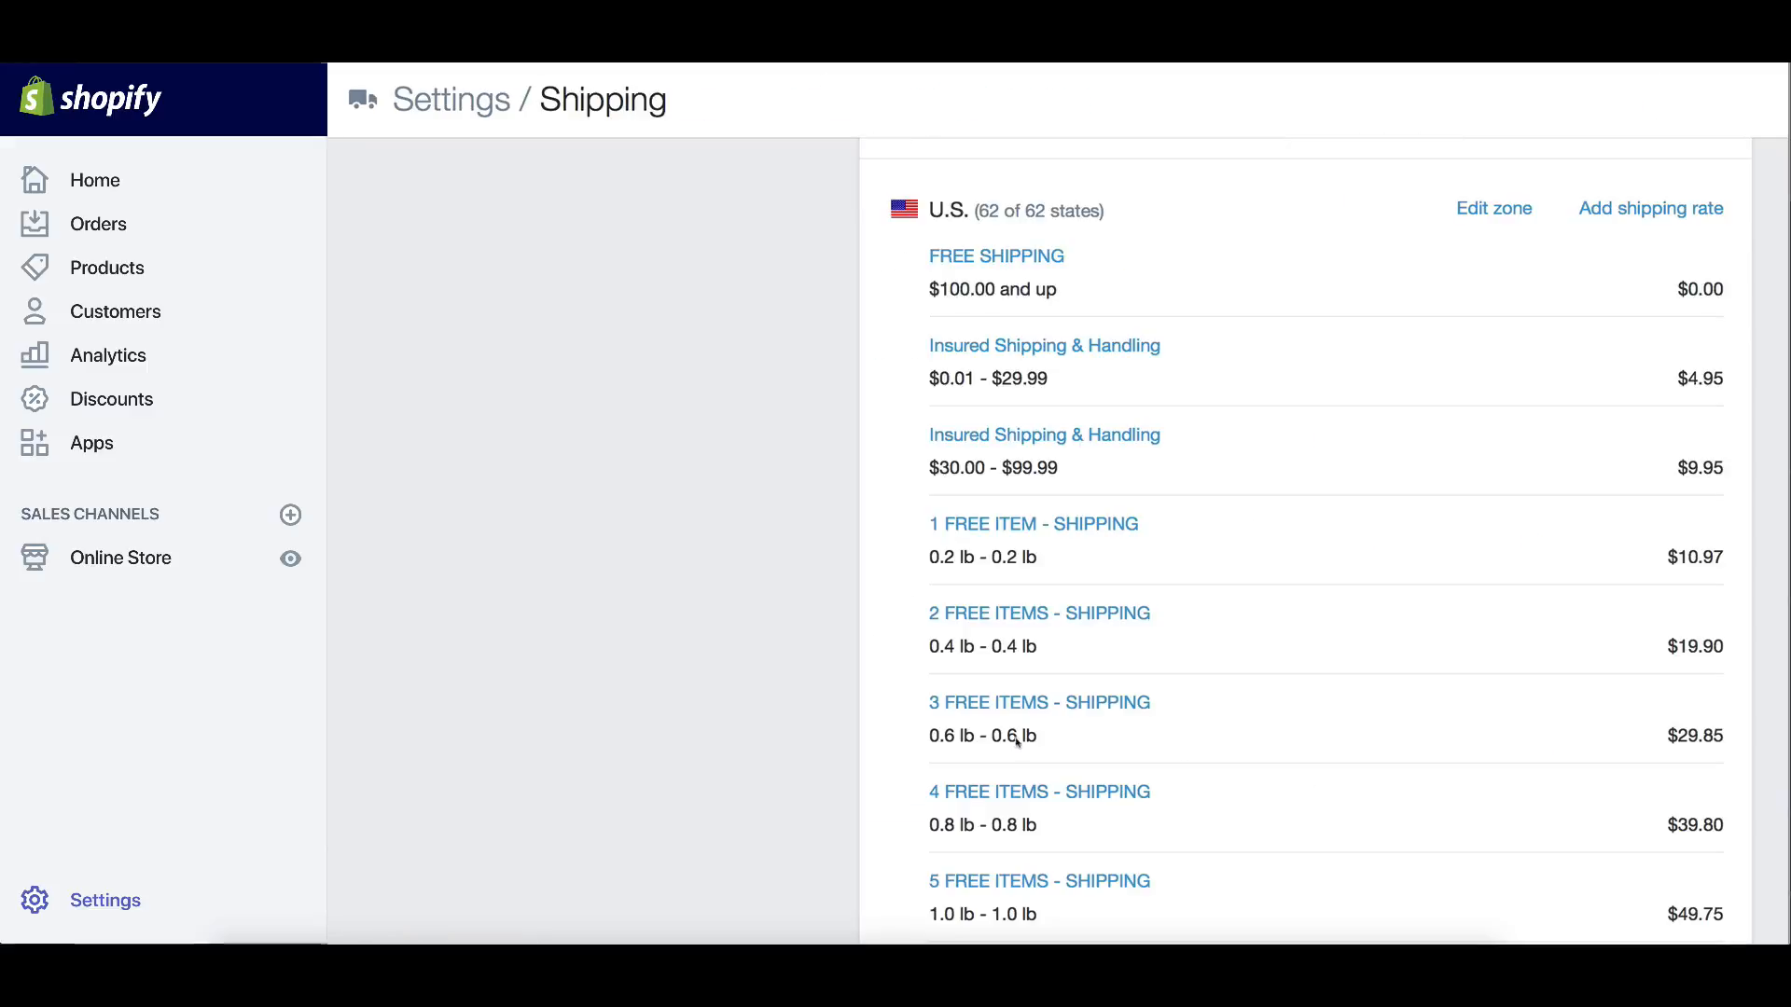
pyautogui.scroll(-3, 998, 713)
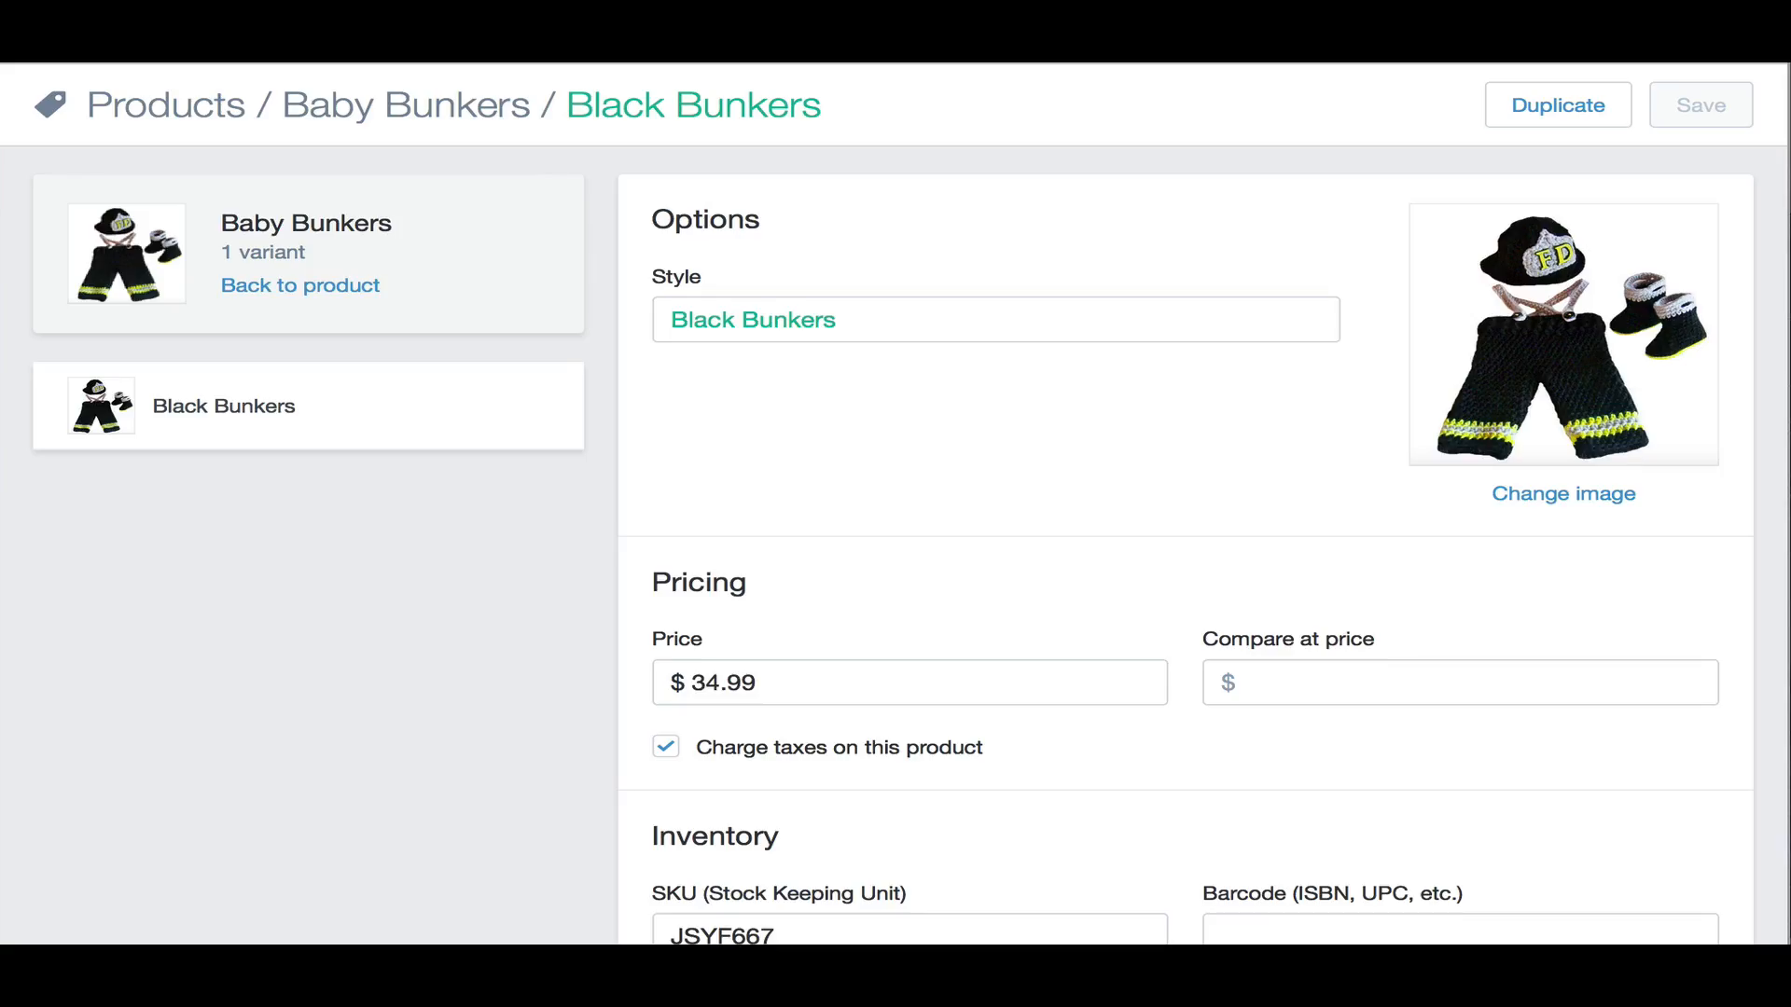
# Review the shipping weight and price of the regular Baby Bunkers product's Black Bunkers variant again
pyautogui.scroll(-6, 719, 707)
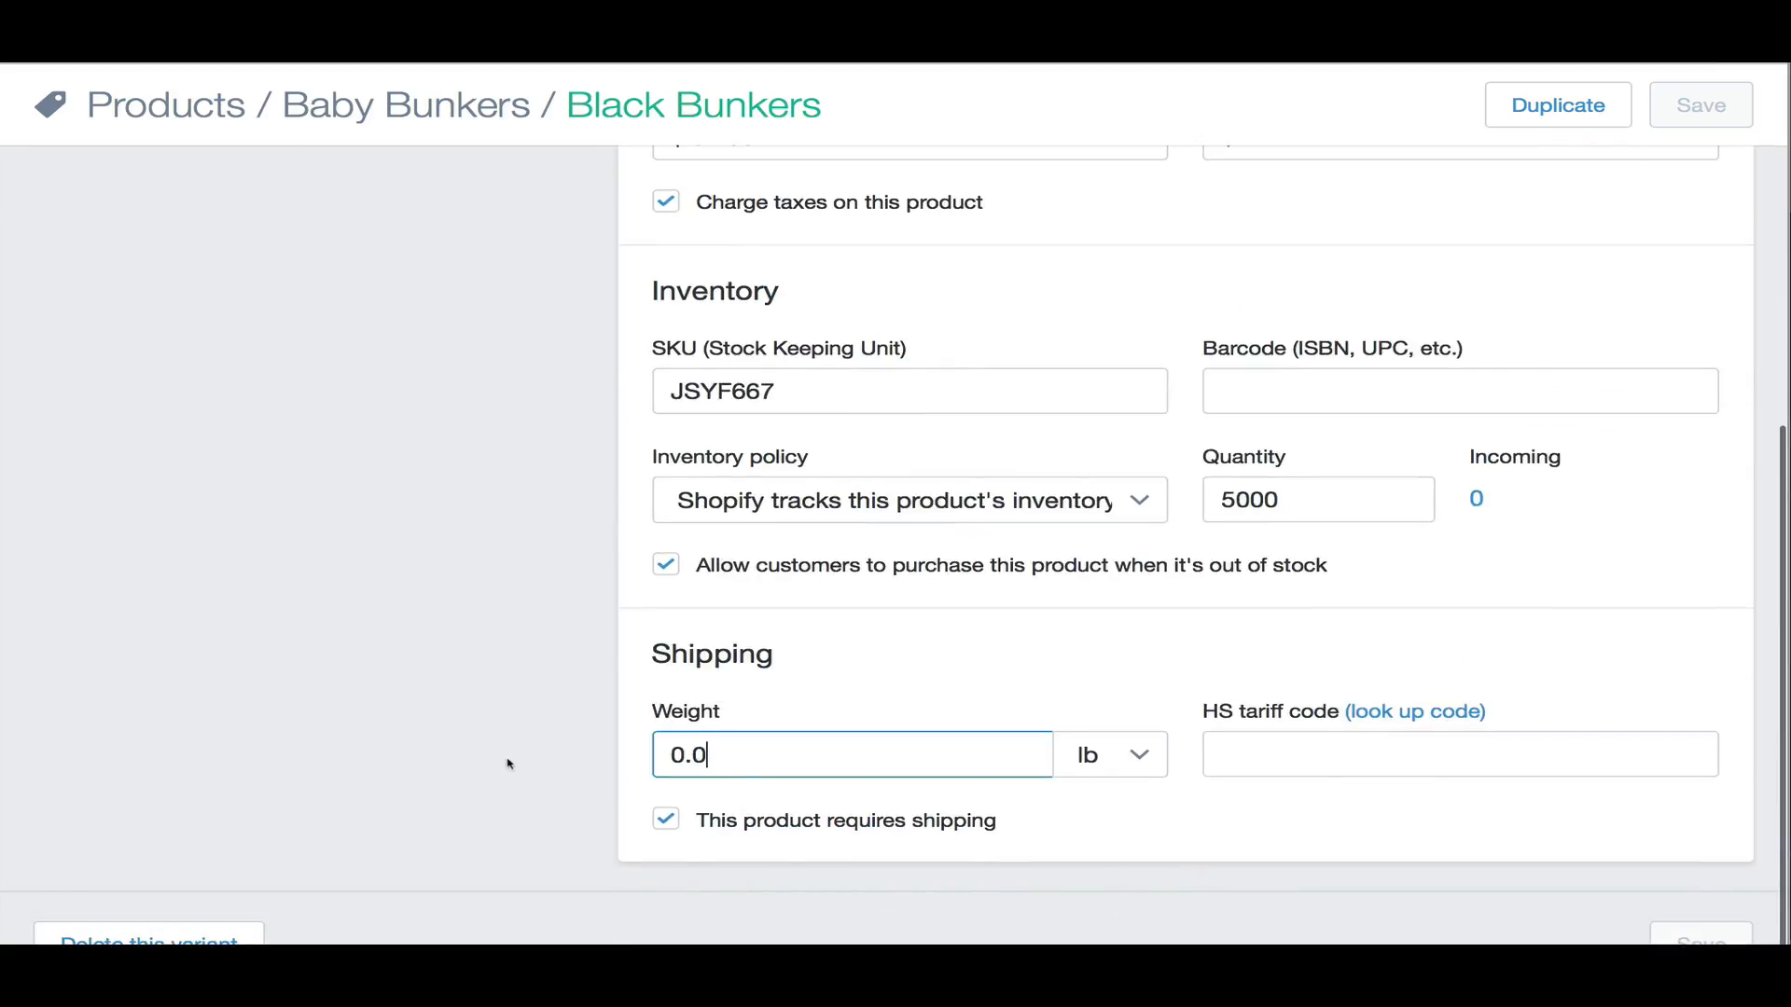
pyautogui.scroll(4, 793, 766)
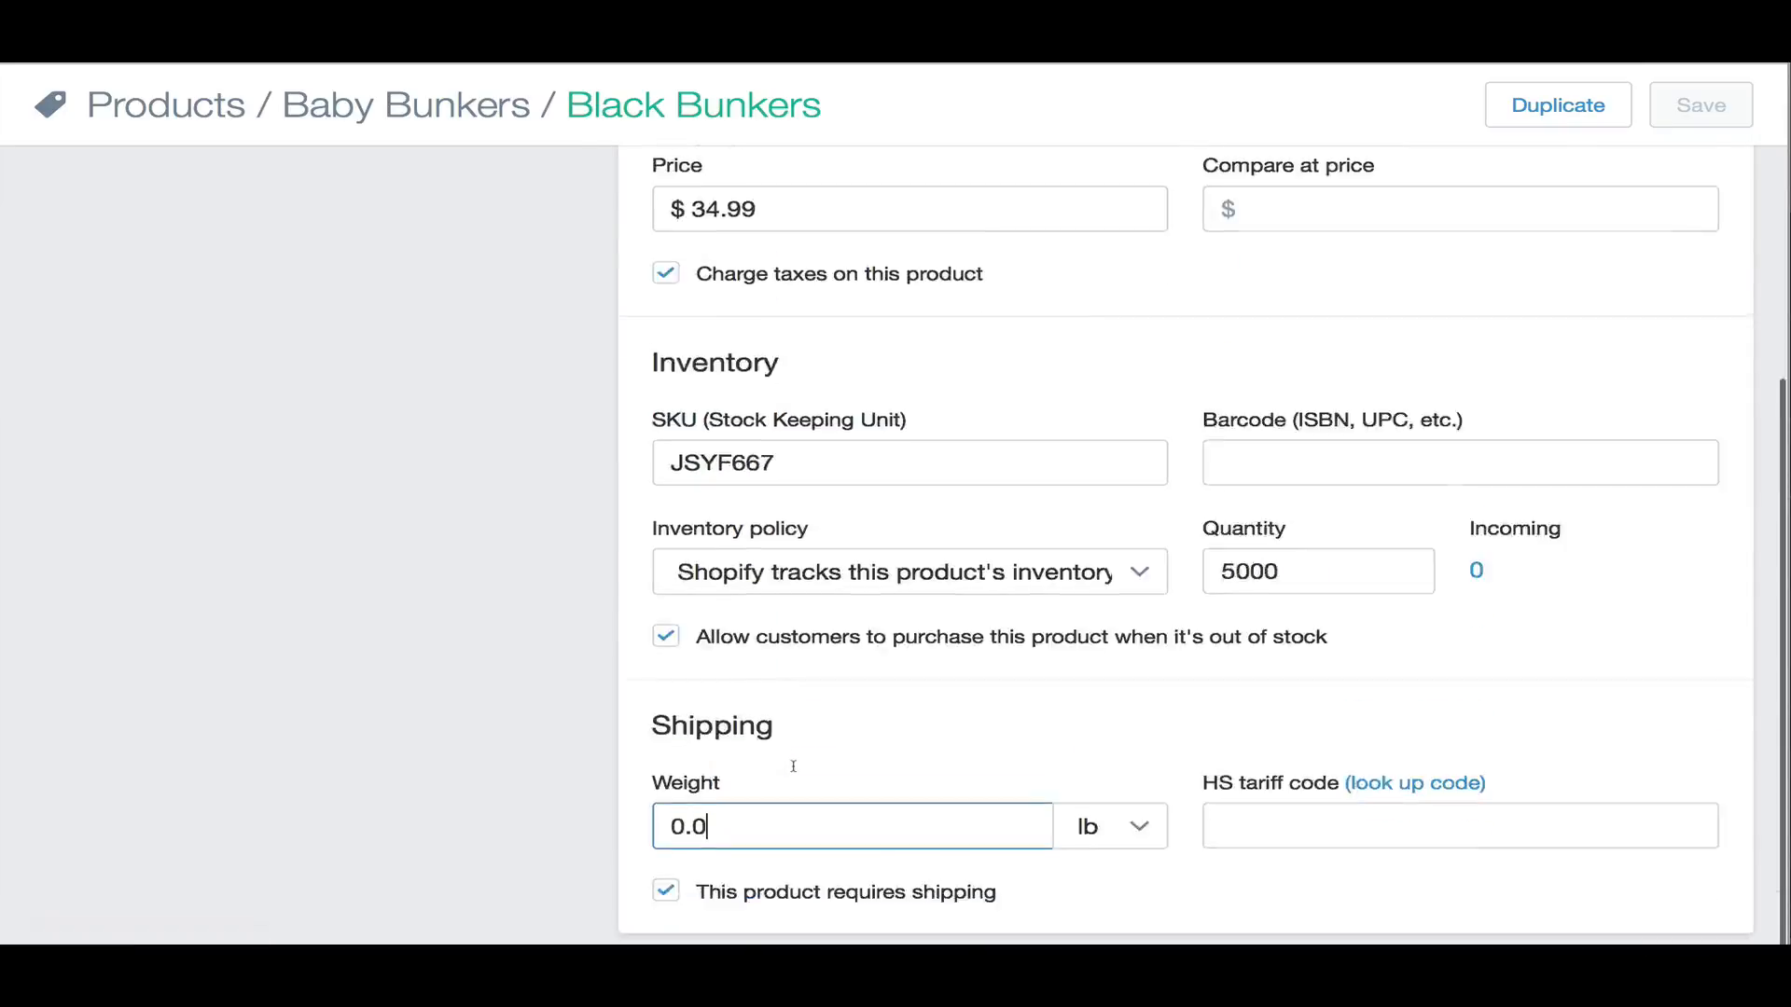
pyautogui.doubleClick(719, 455)
pyautogui.click(619, 362)
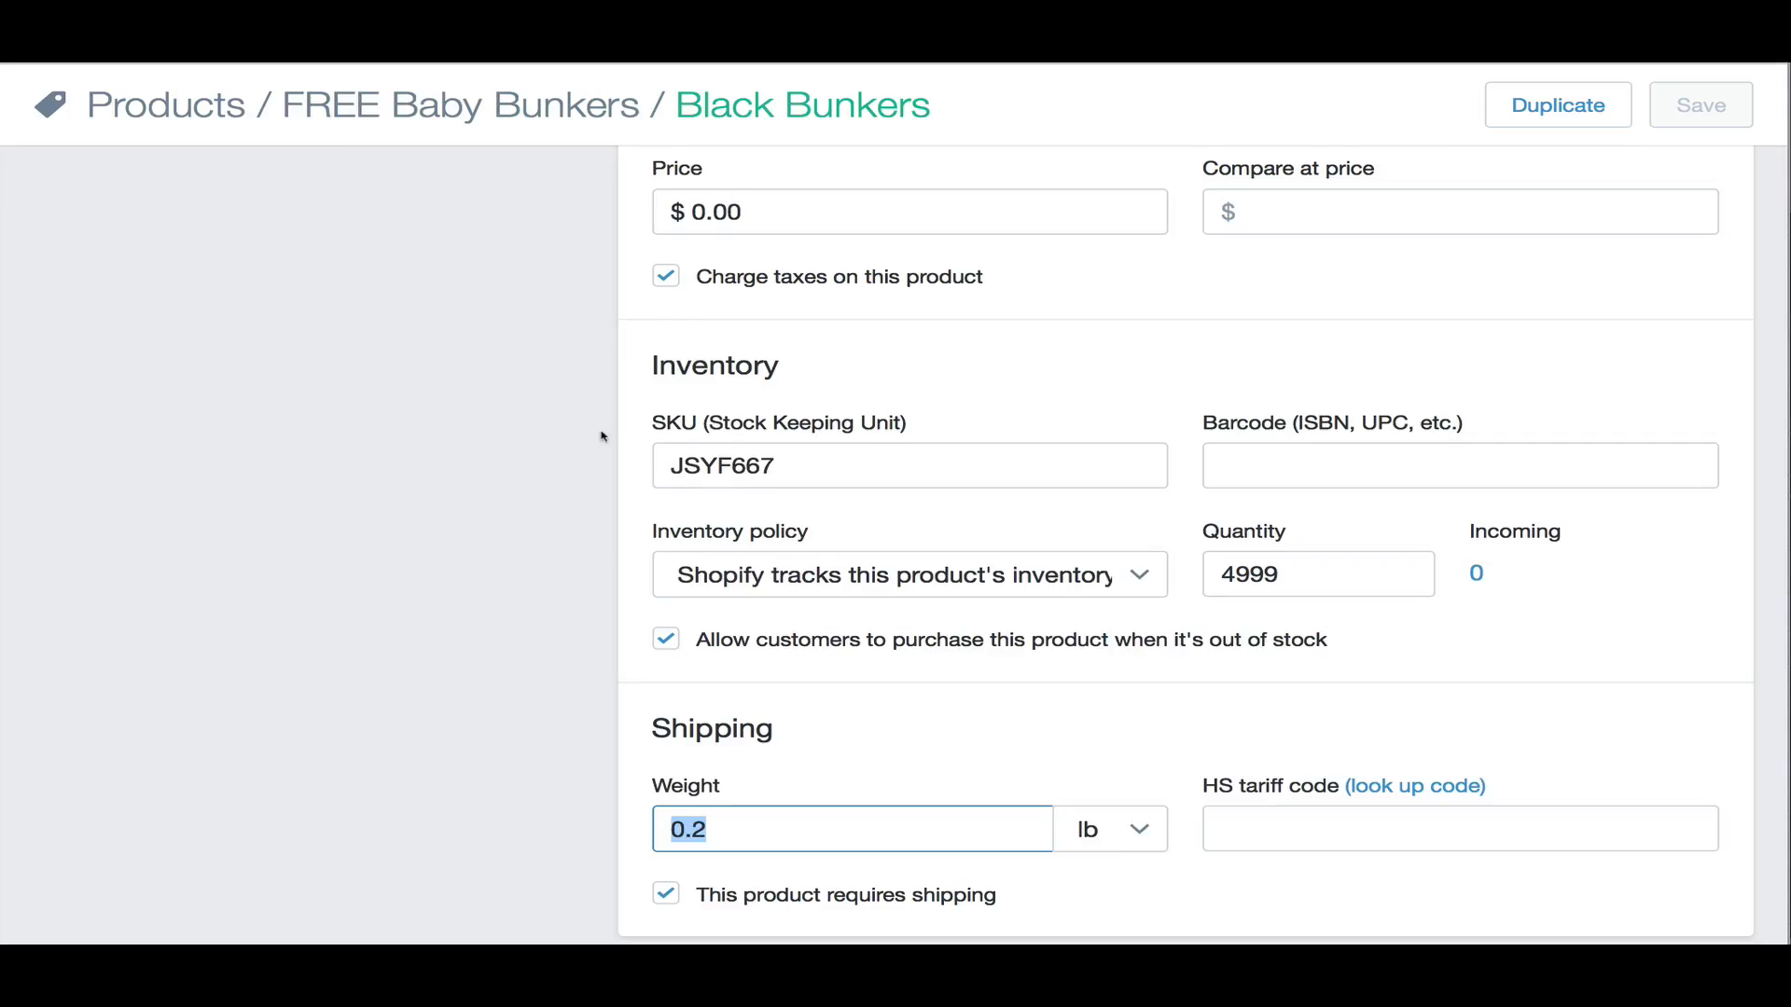
# Review the FREE Baby Bunkers product's Black Bunkers variant and highlight its shipping weight
pyautogui.scroll(-1, 604, 438)
pyautogui.click(752, 751)
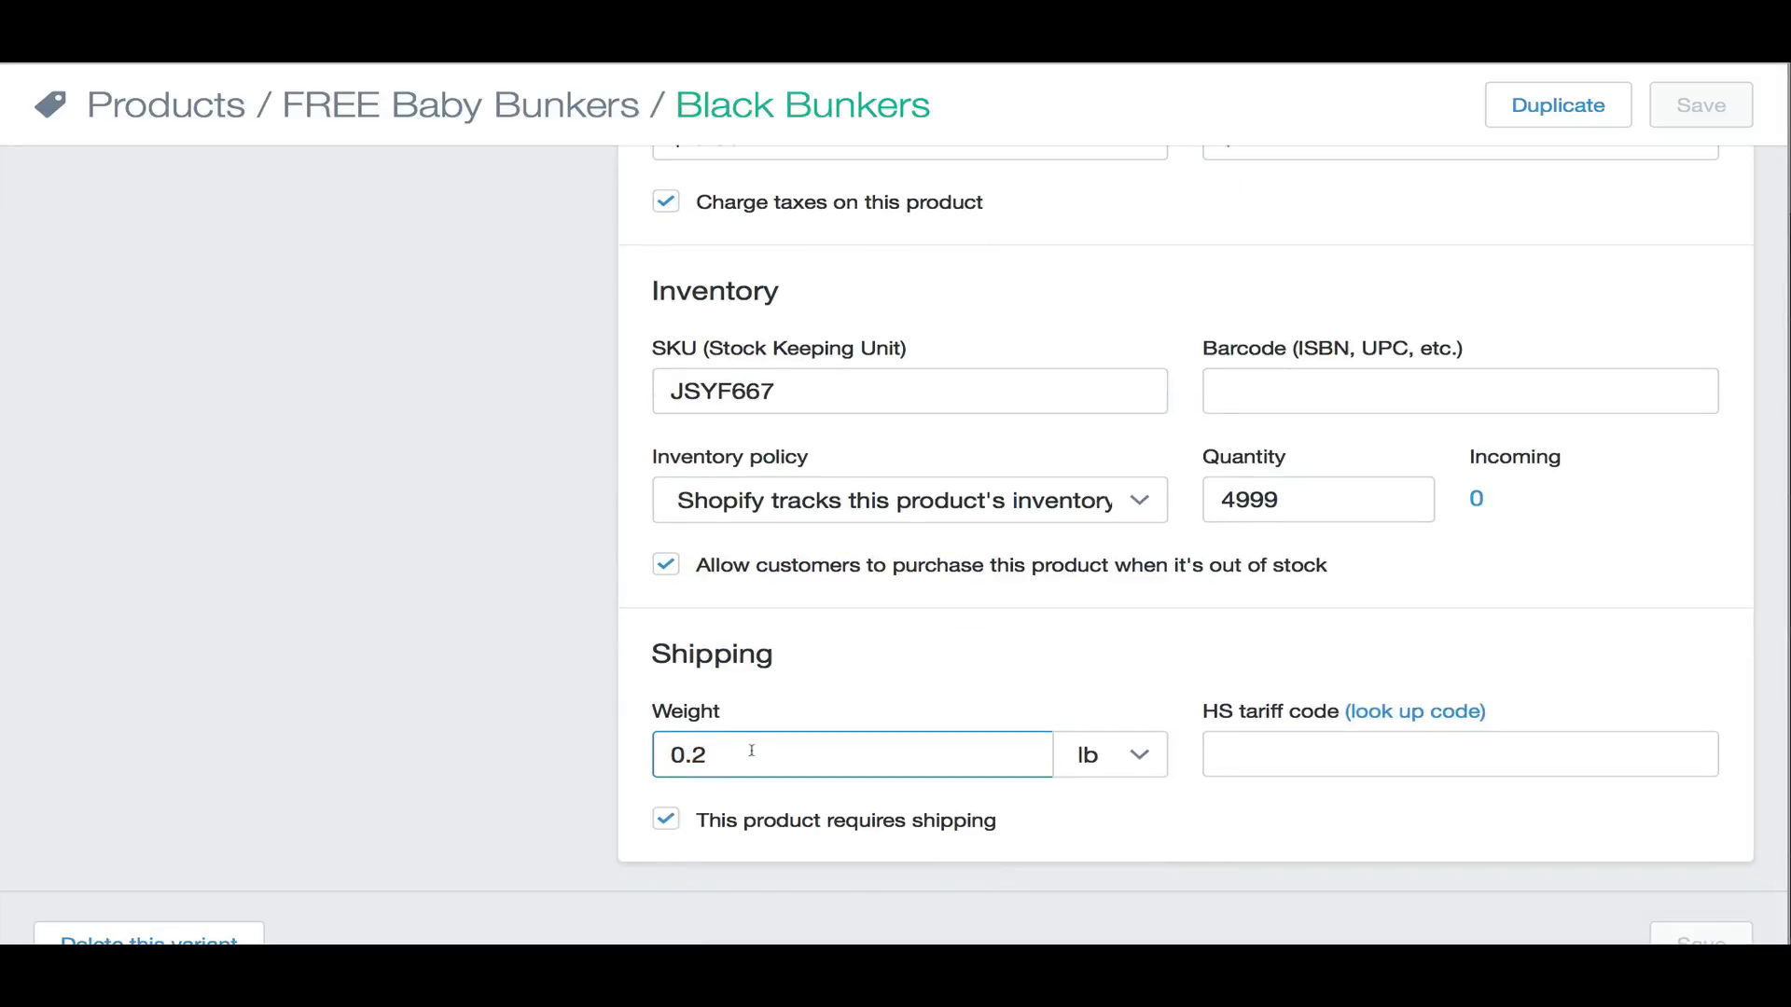
pyautogui.click(400, 749)
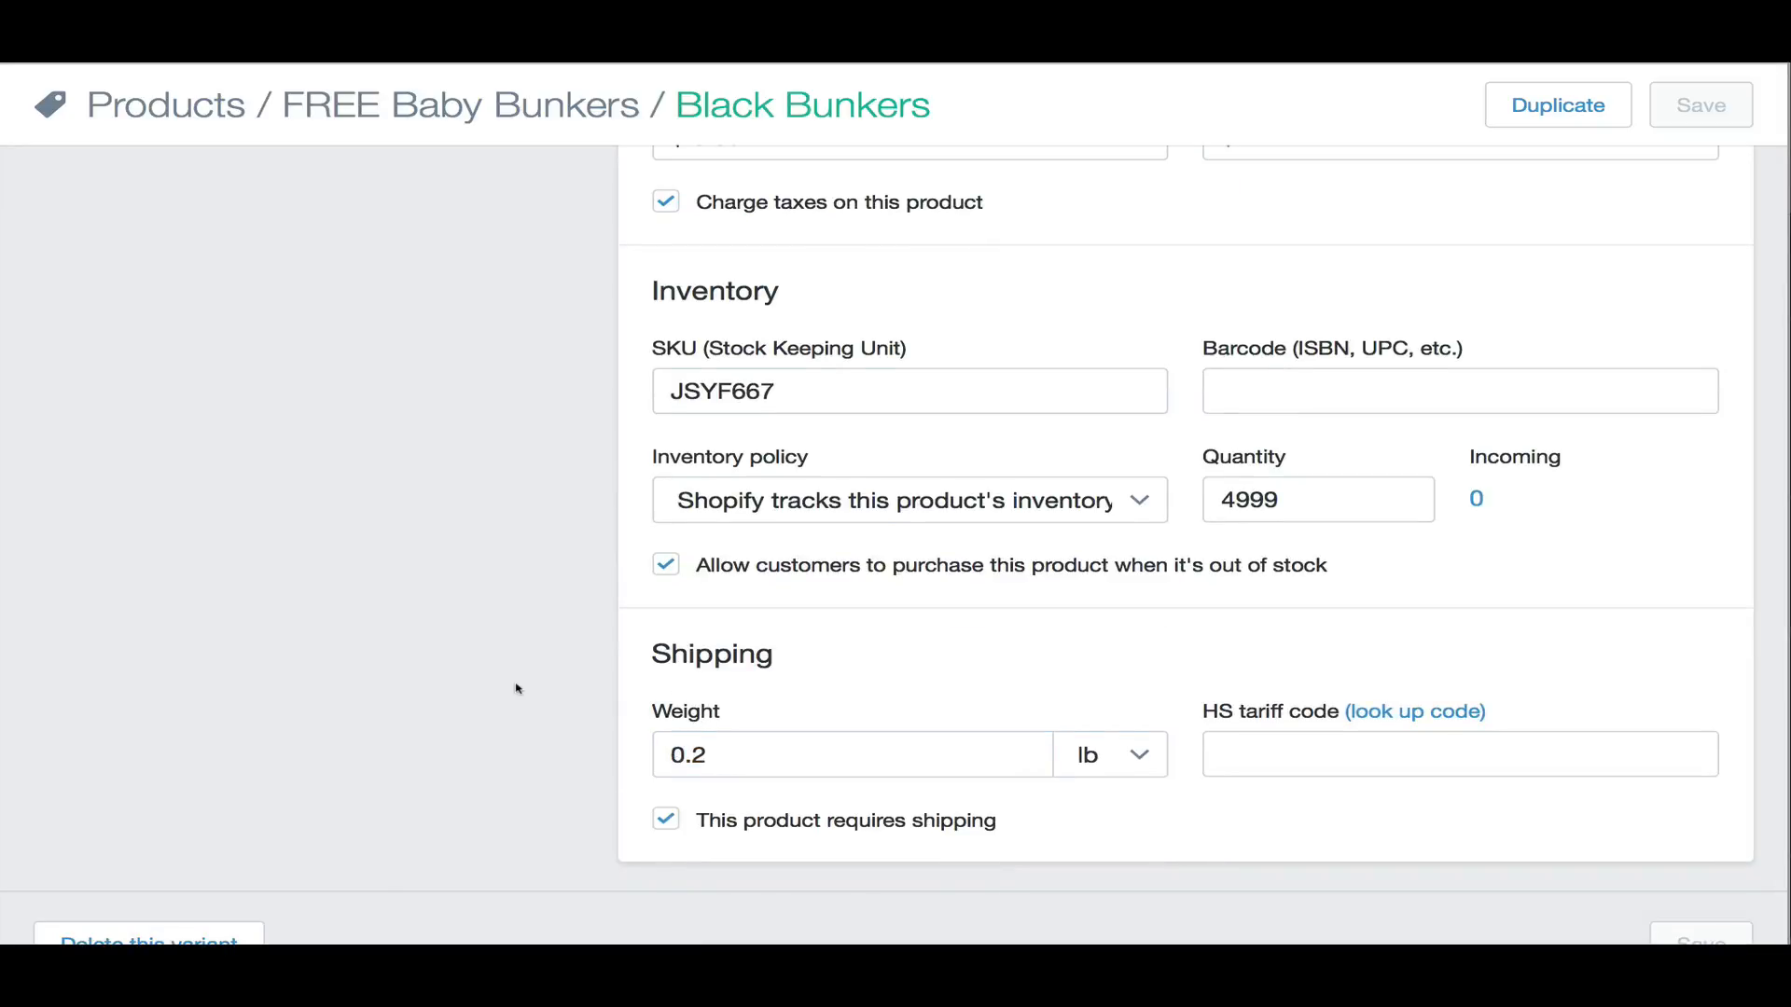
pyautogui.scroll(7, 518, 689)
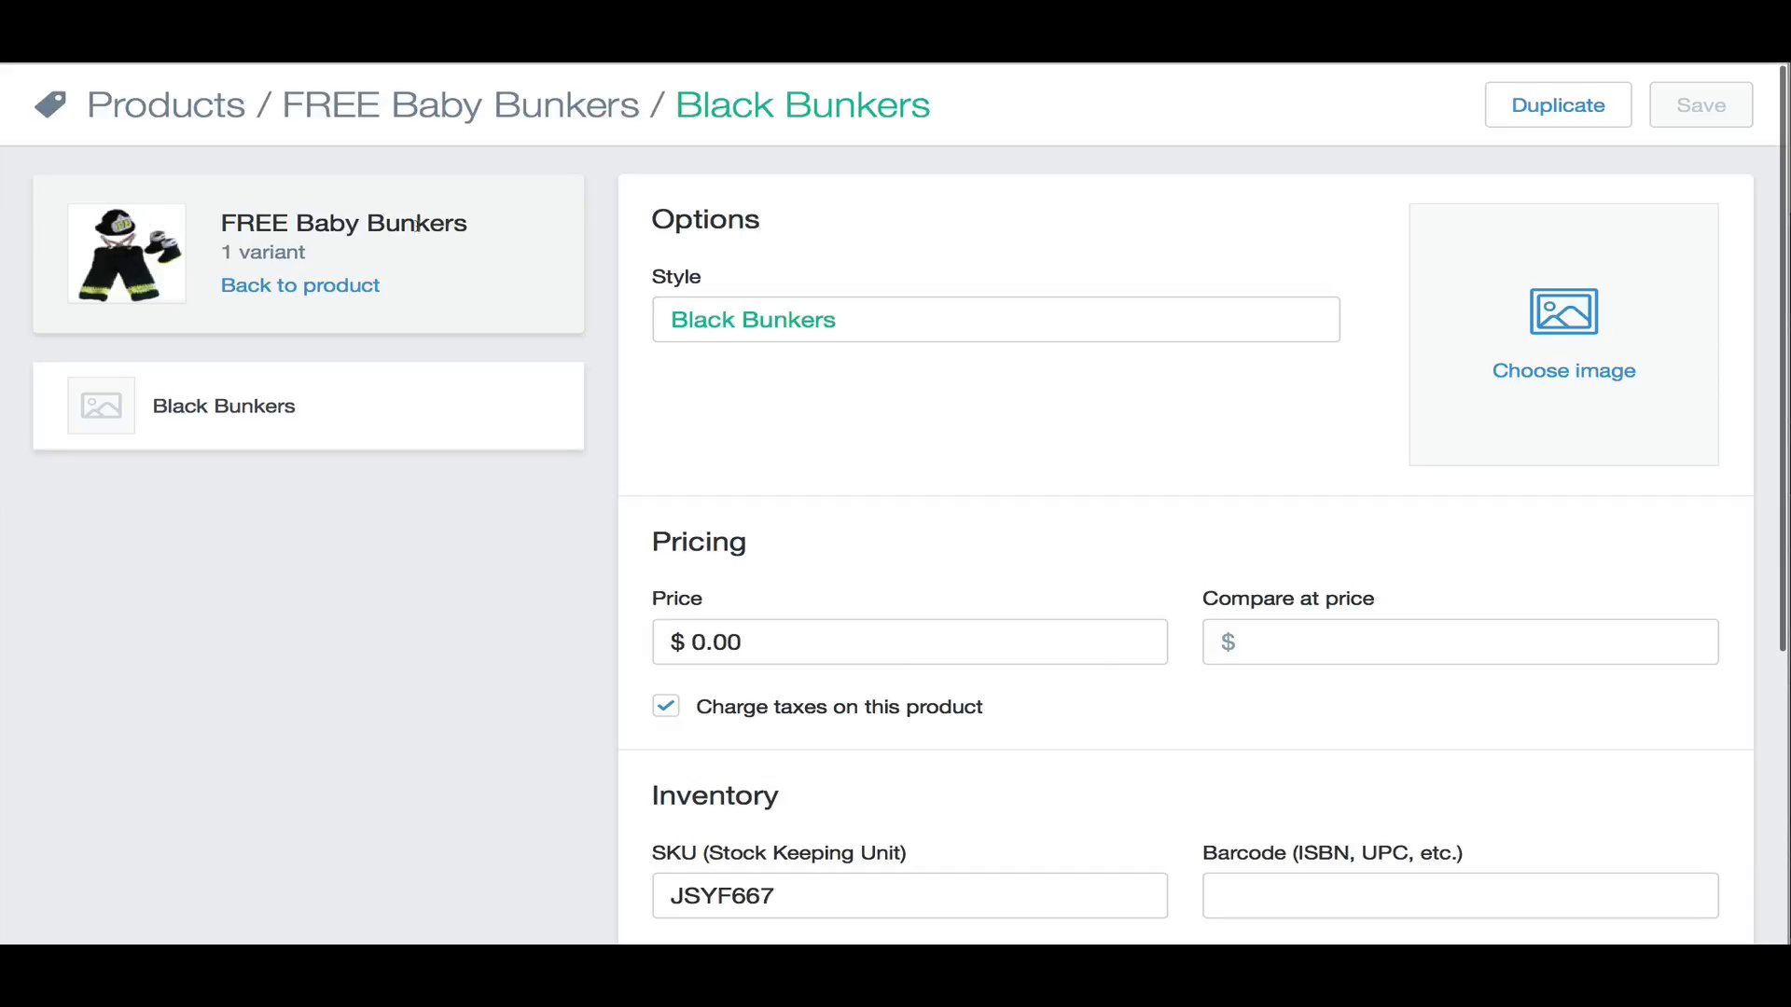
pyautogui.scroll(-5, 544, 395)
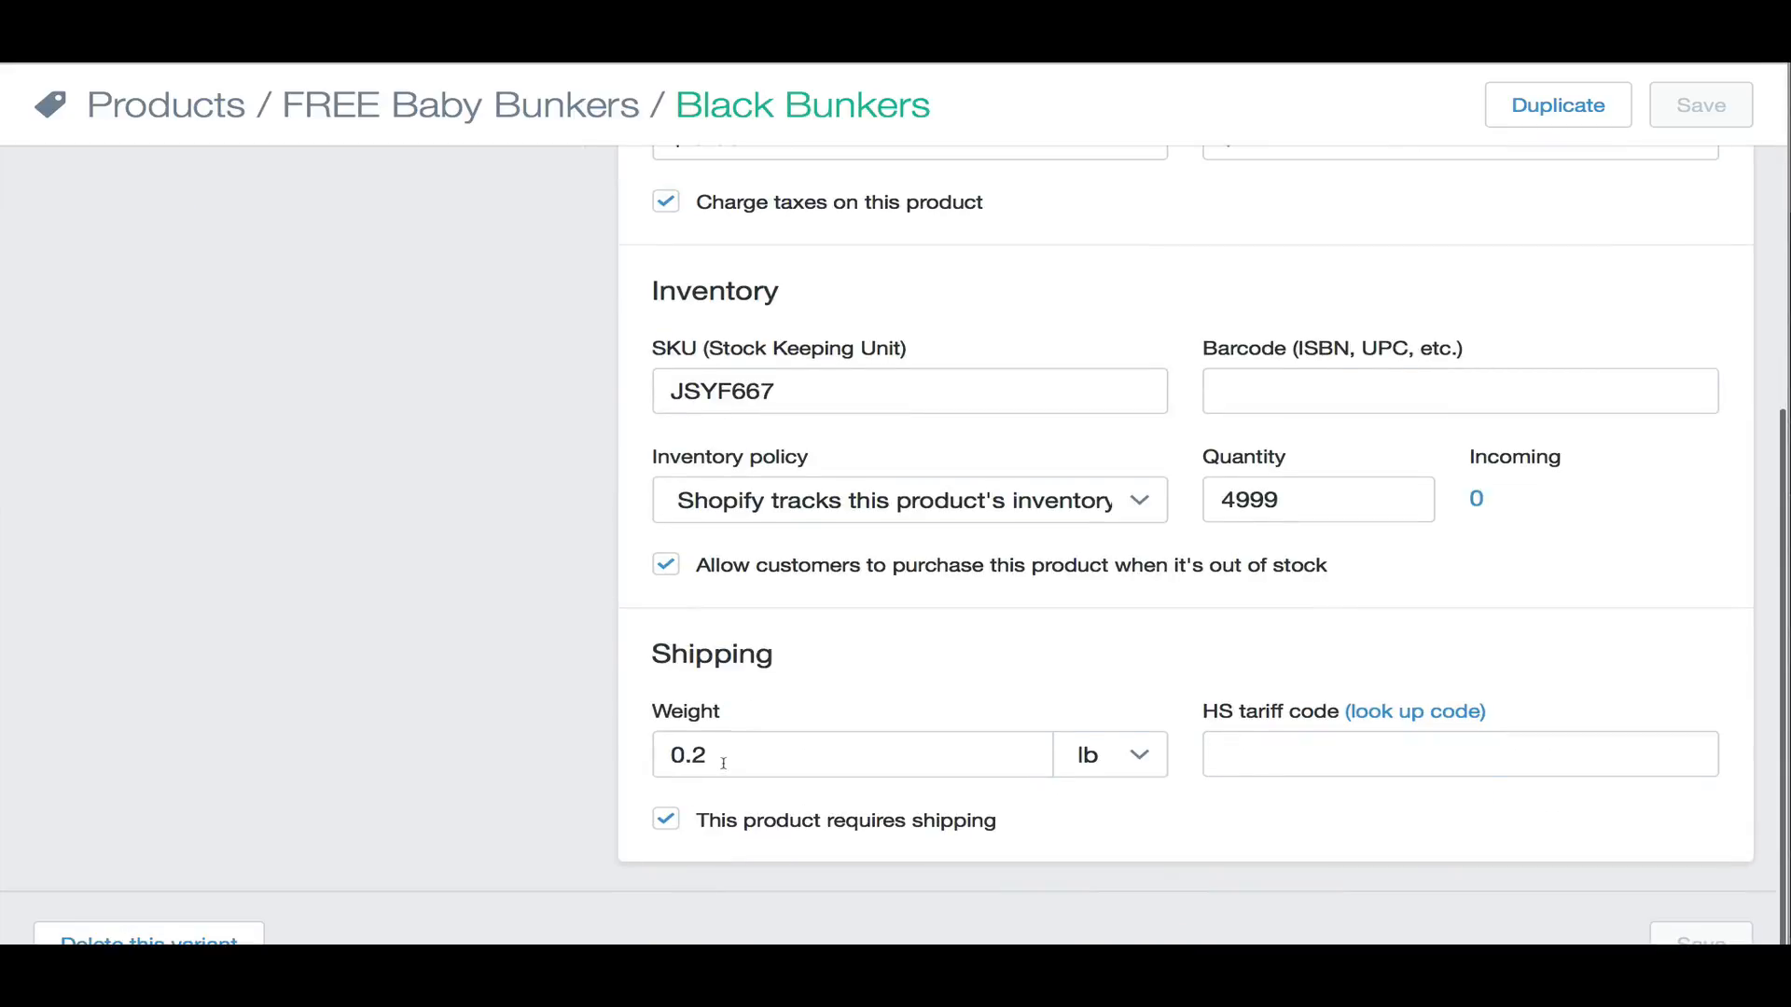
pyautogui.moveTo(724, 763); pyautogui.dragTo(659, 760)
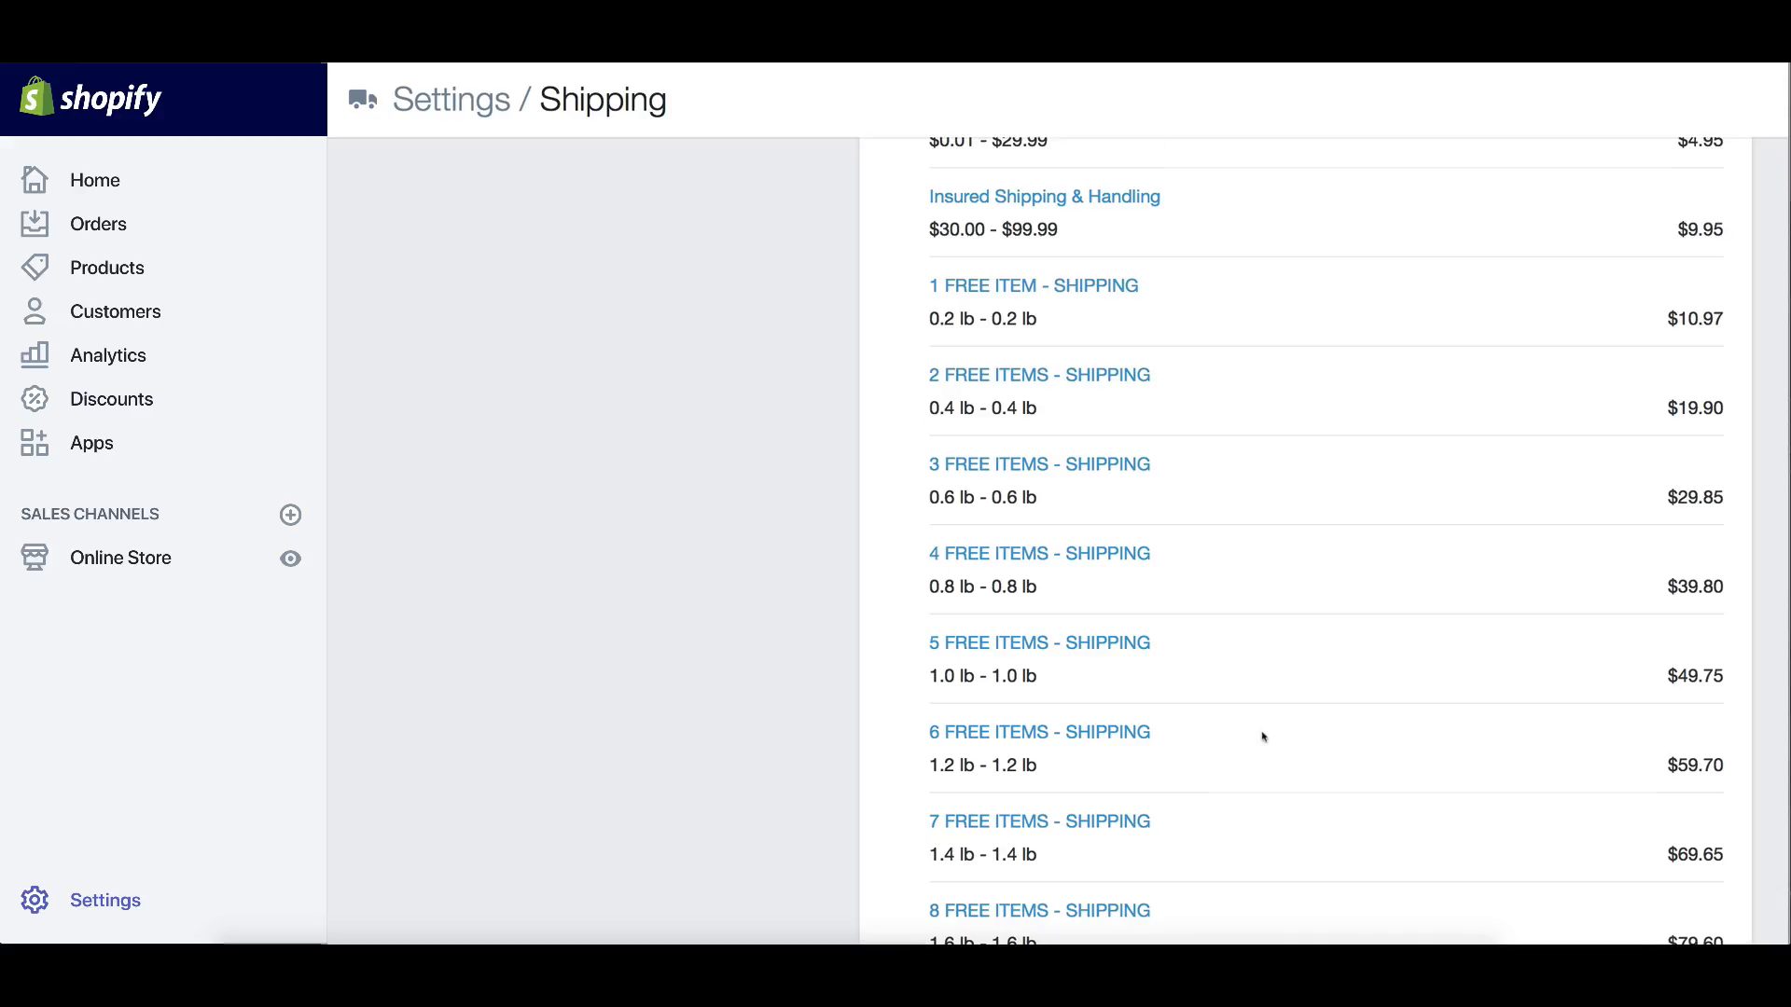
# Look over the free-item U.S. shipping rates and view the Crystal Necklace Offer page in the online store
pyautogui.scroll(-4, 1264, 730)
pyautogui.scroll(2, 1264, 724)
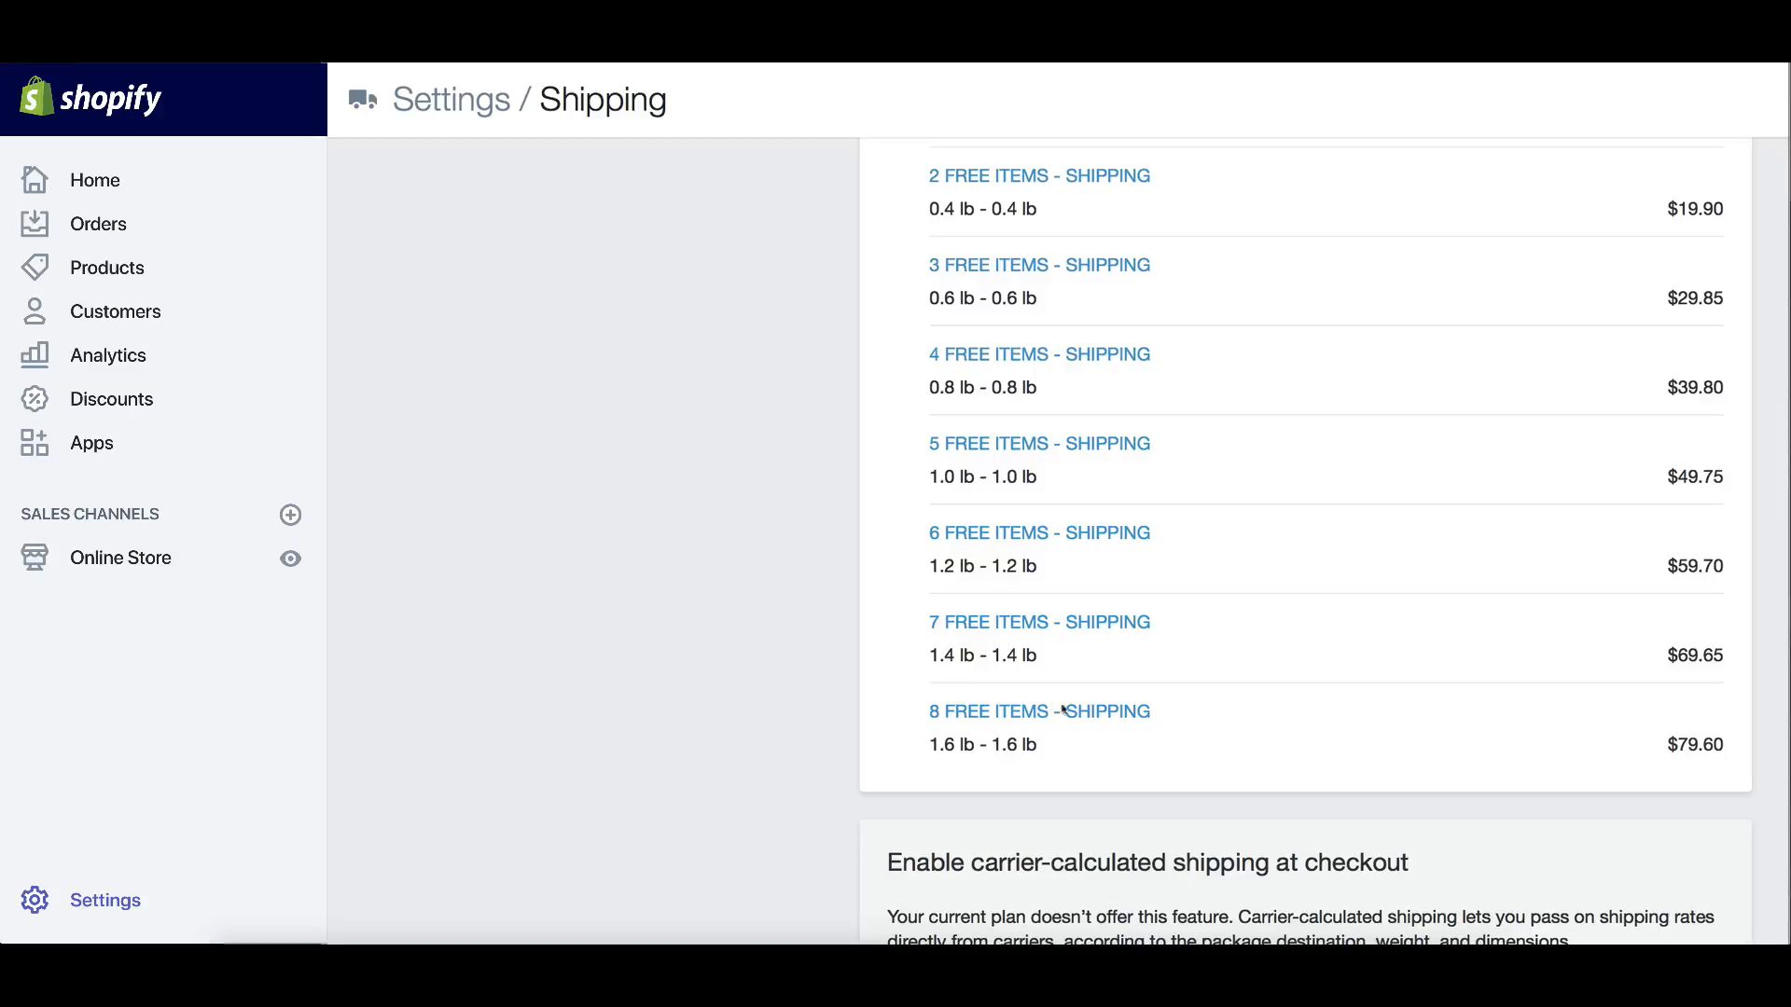
pyautogui.scroll(3, 1079, 504)
pyautogui.scroll(-1, 1083, 503)
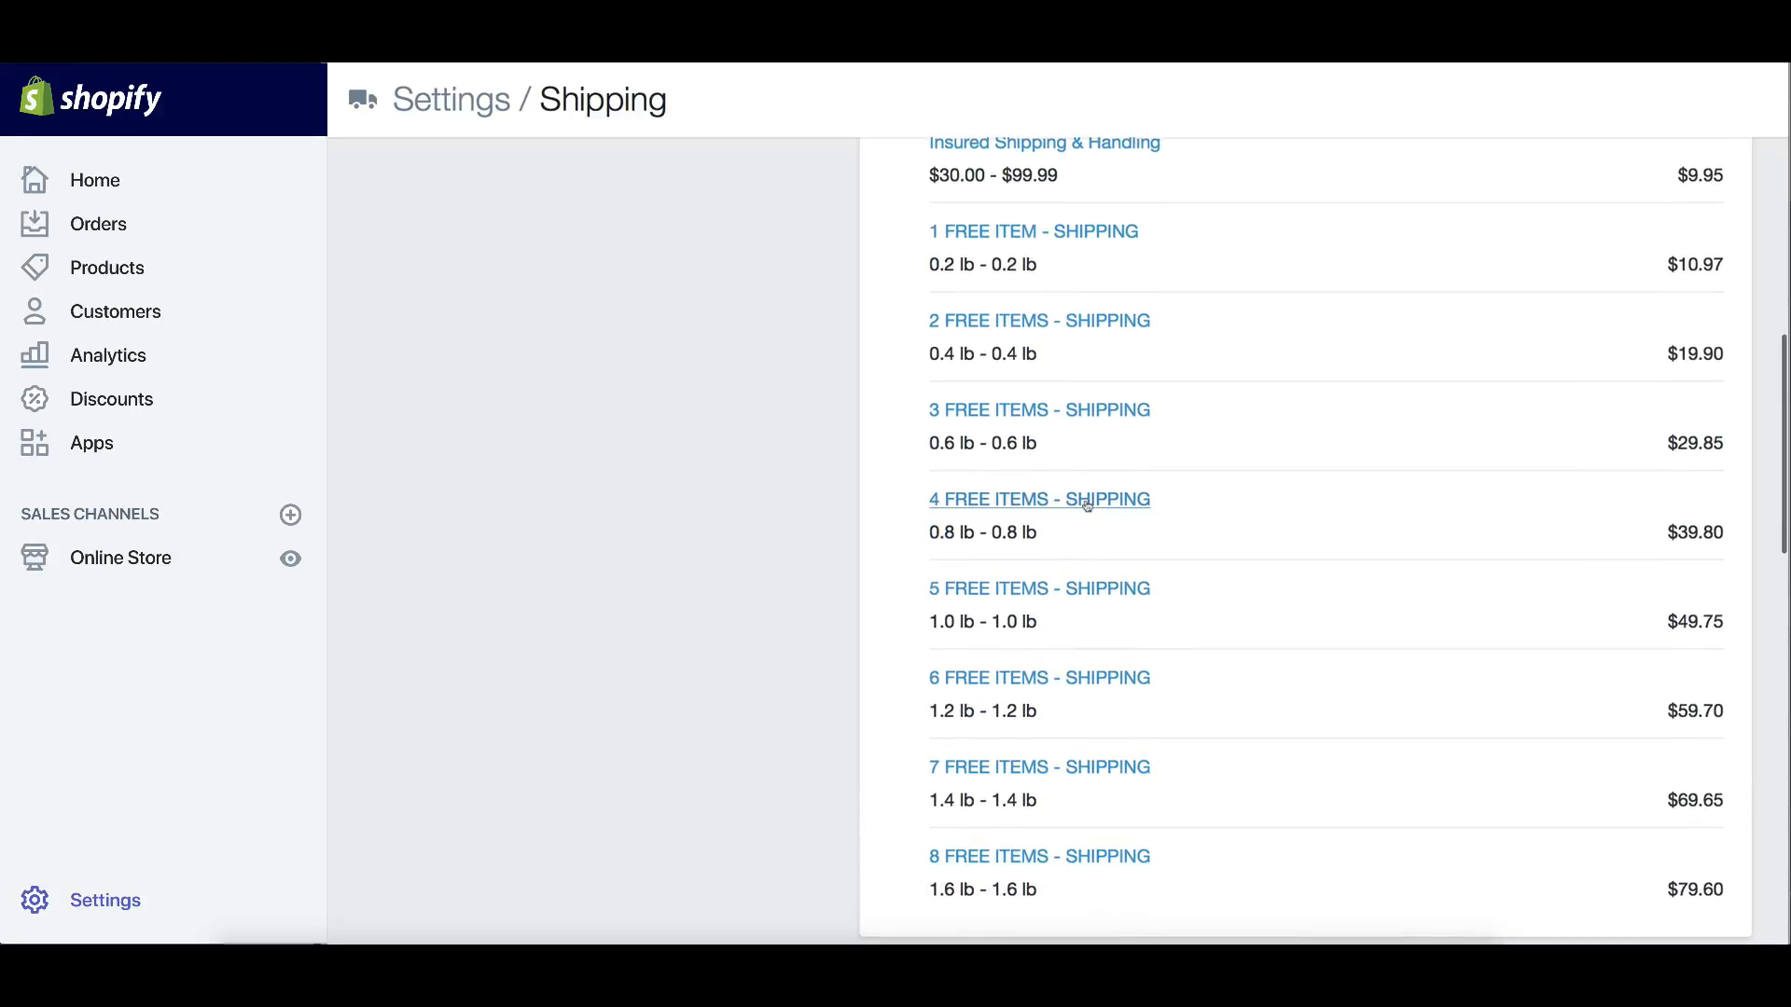
pyautogui.scroll(1, 909, 484)
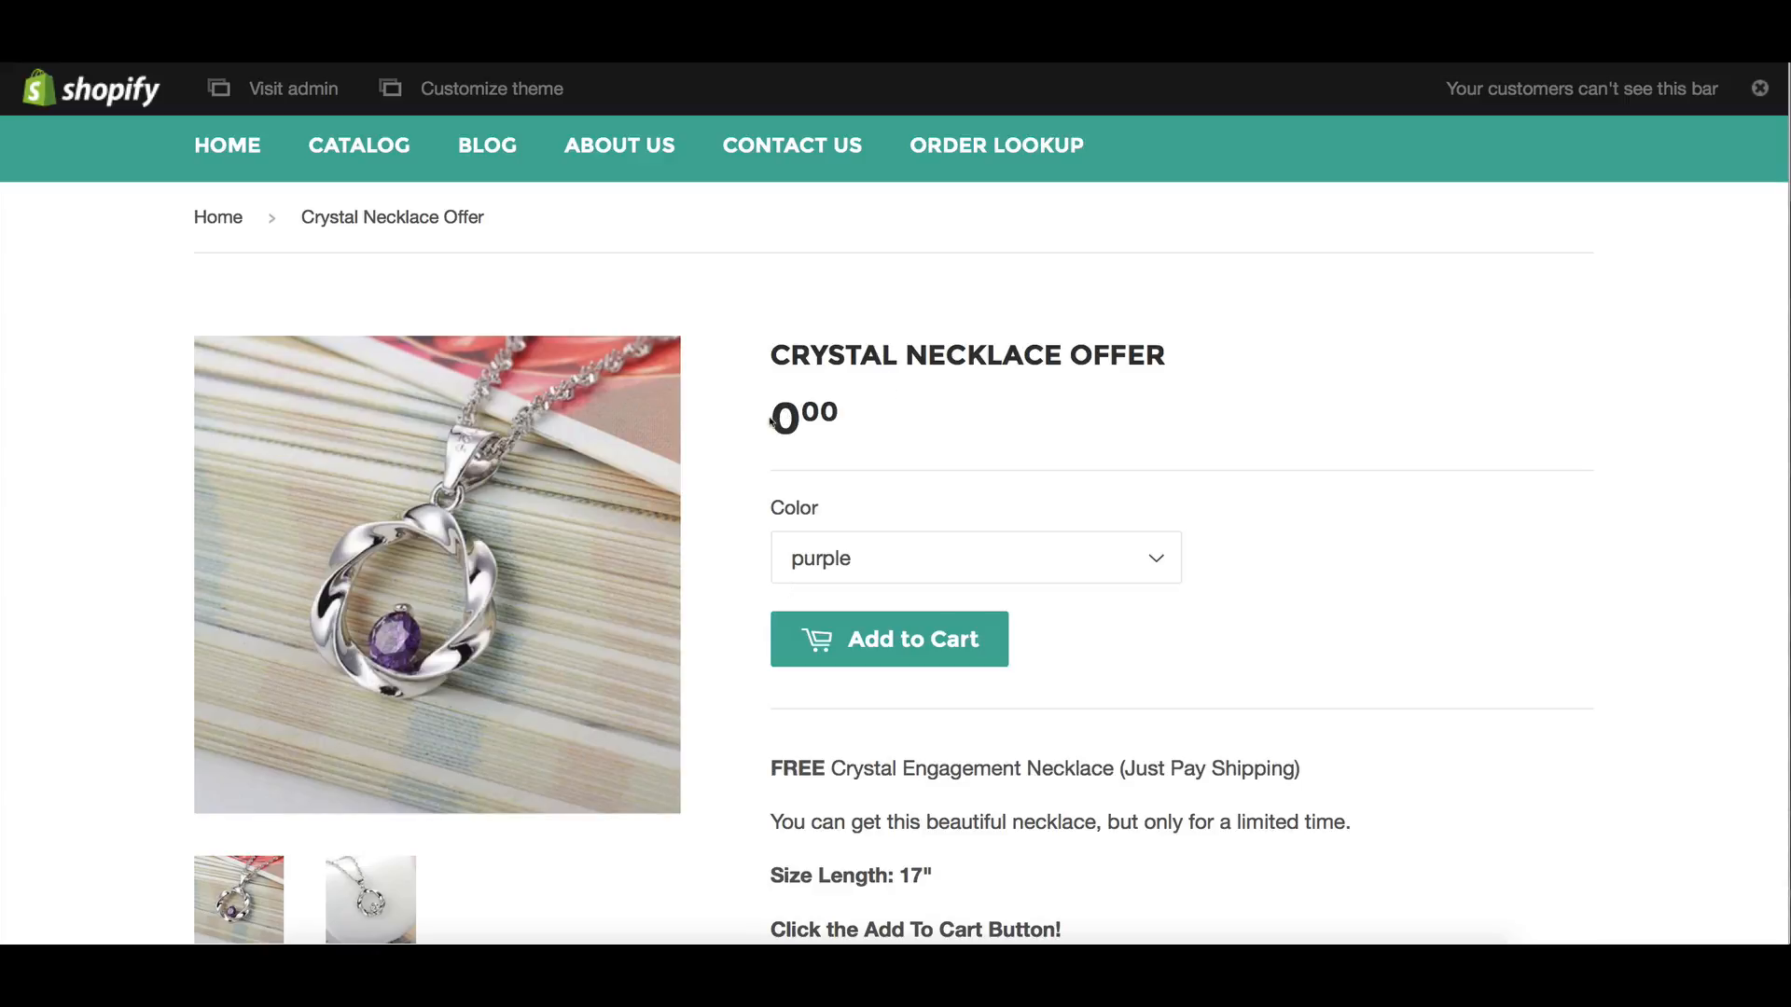
pyautogui.scroll(1, 783, 420)
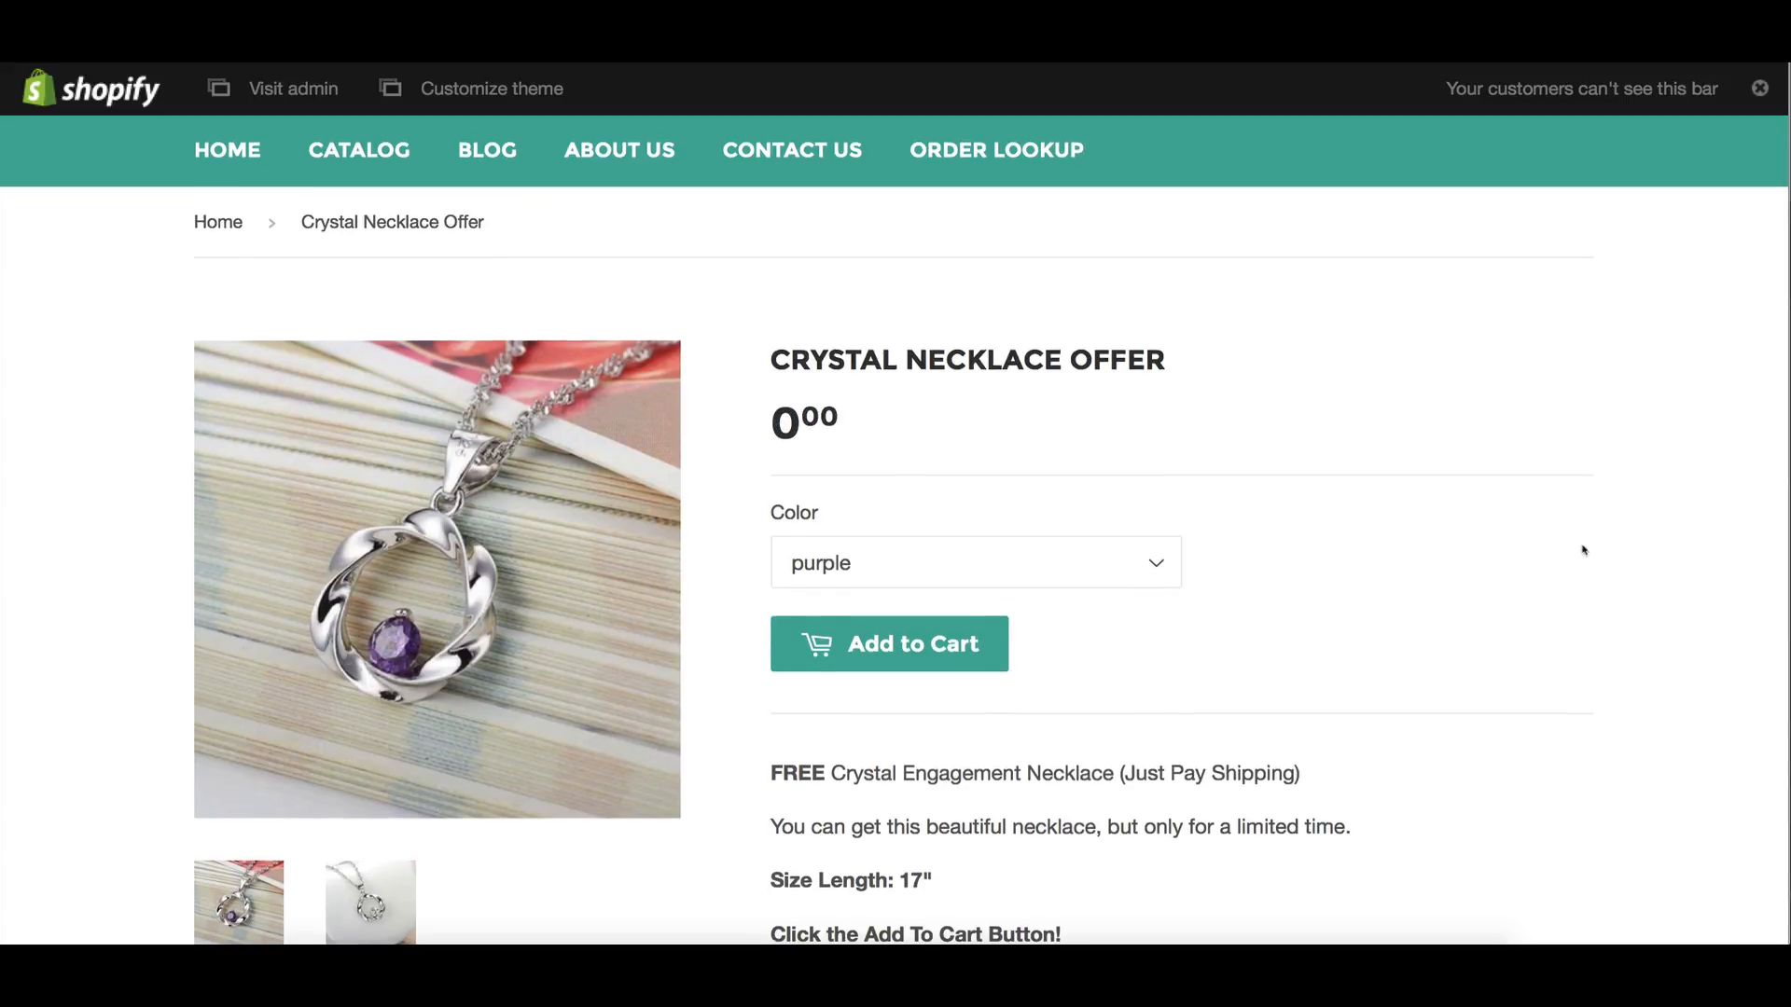
# Look over the Crystal Necklace Offer description and highlight its line "FREE Crystal Engagement Necklace (Just Pay Shipping)"
pyautogui.scroll(-2, 1023, 629)
pyautogui.moveTo(831, 595); pyautogui.dragTo(1112, 597)
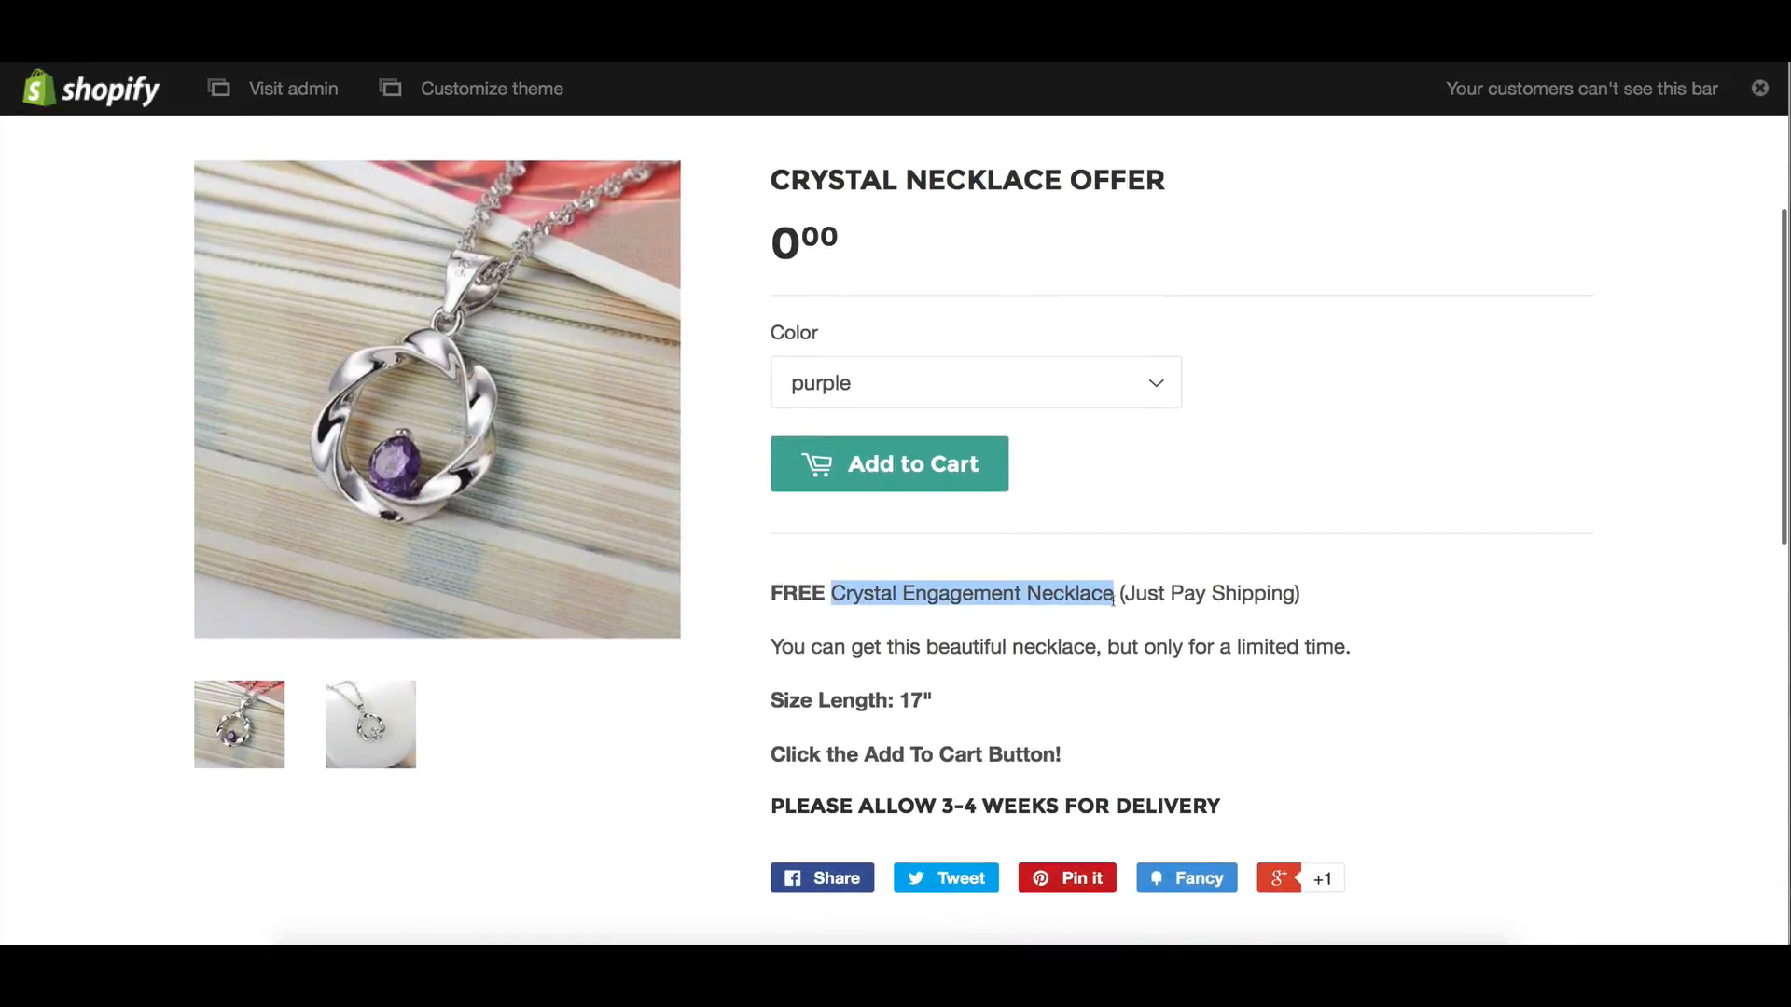
pyautogui.tripleClick(1215, 599)
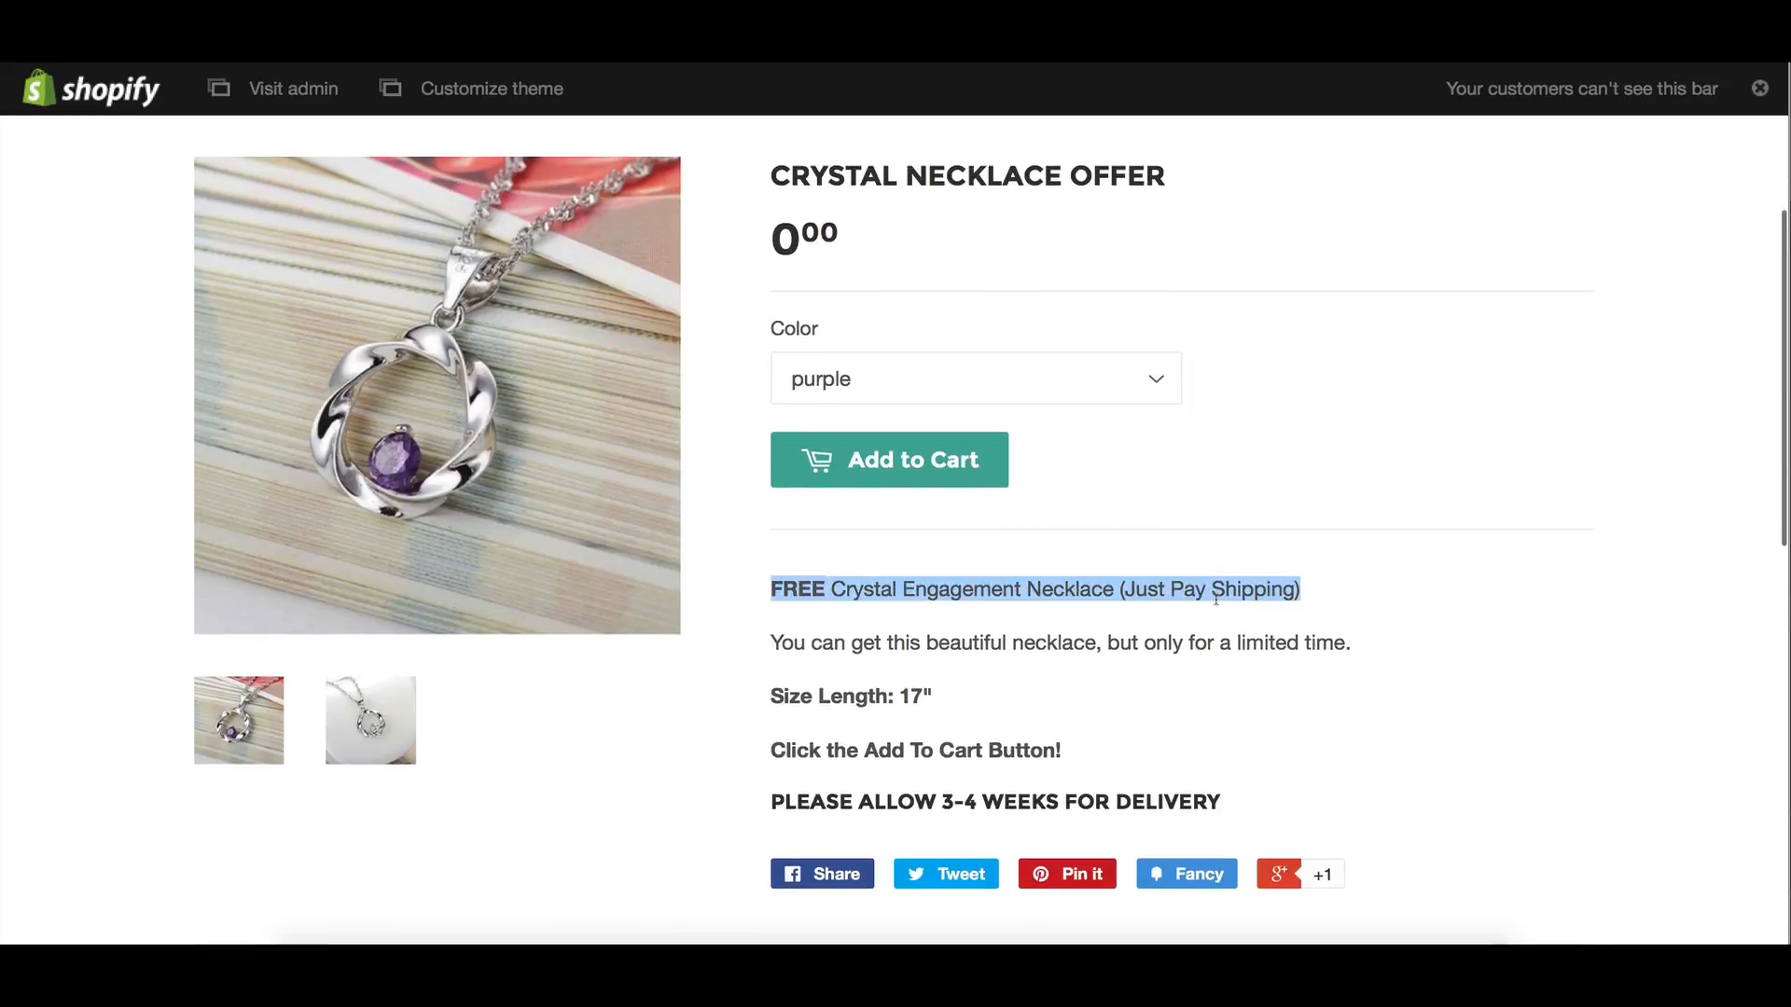
pyautogui.click(1317, 607)
pyautogui.scroll(2, 1319, 261)
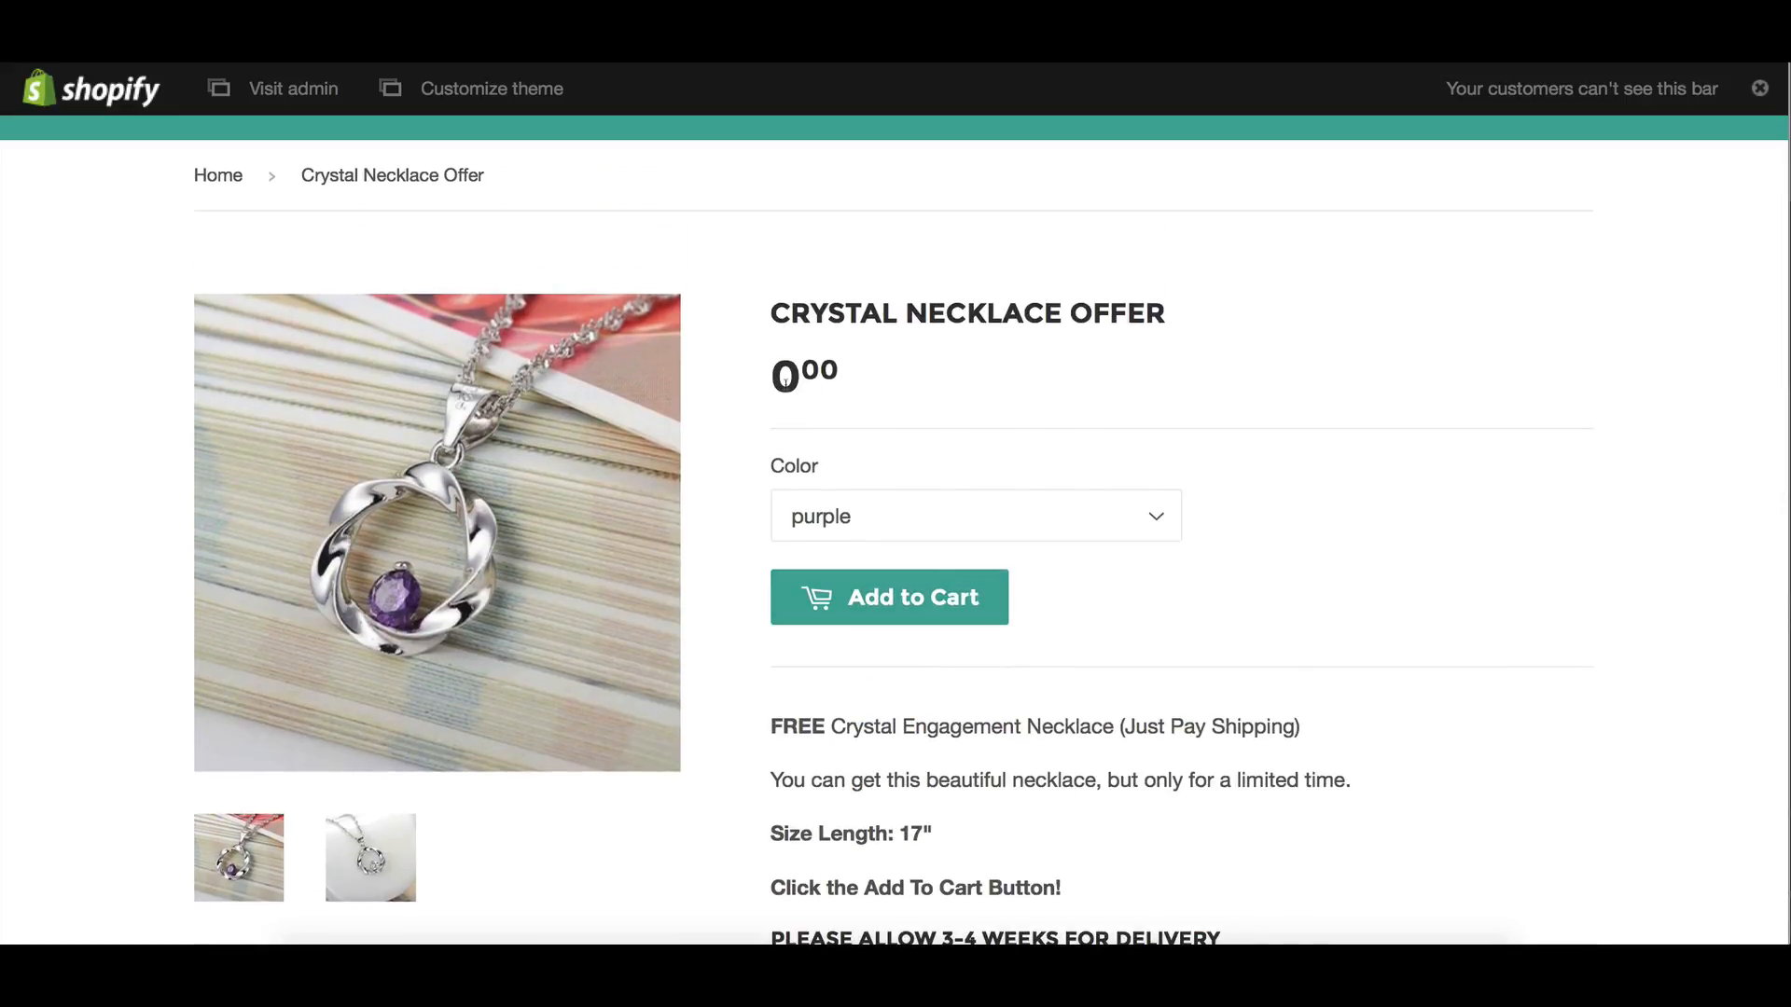
# Check out with one purple Crystal Necklace Offer and highlight the total, subtotal and shipping charge in the order summary
pyautogui.click(842, 608)
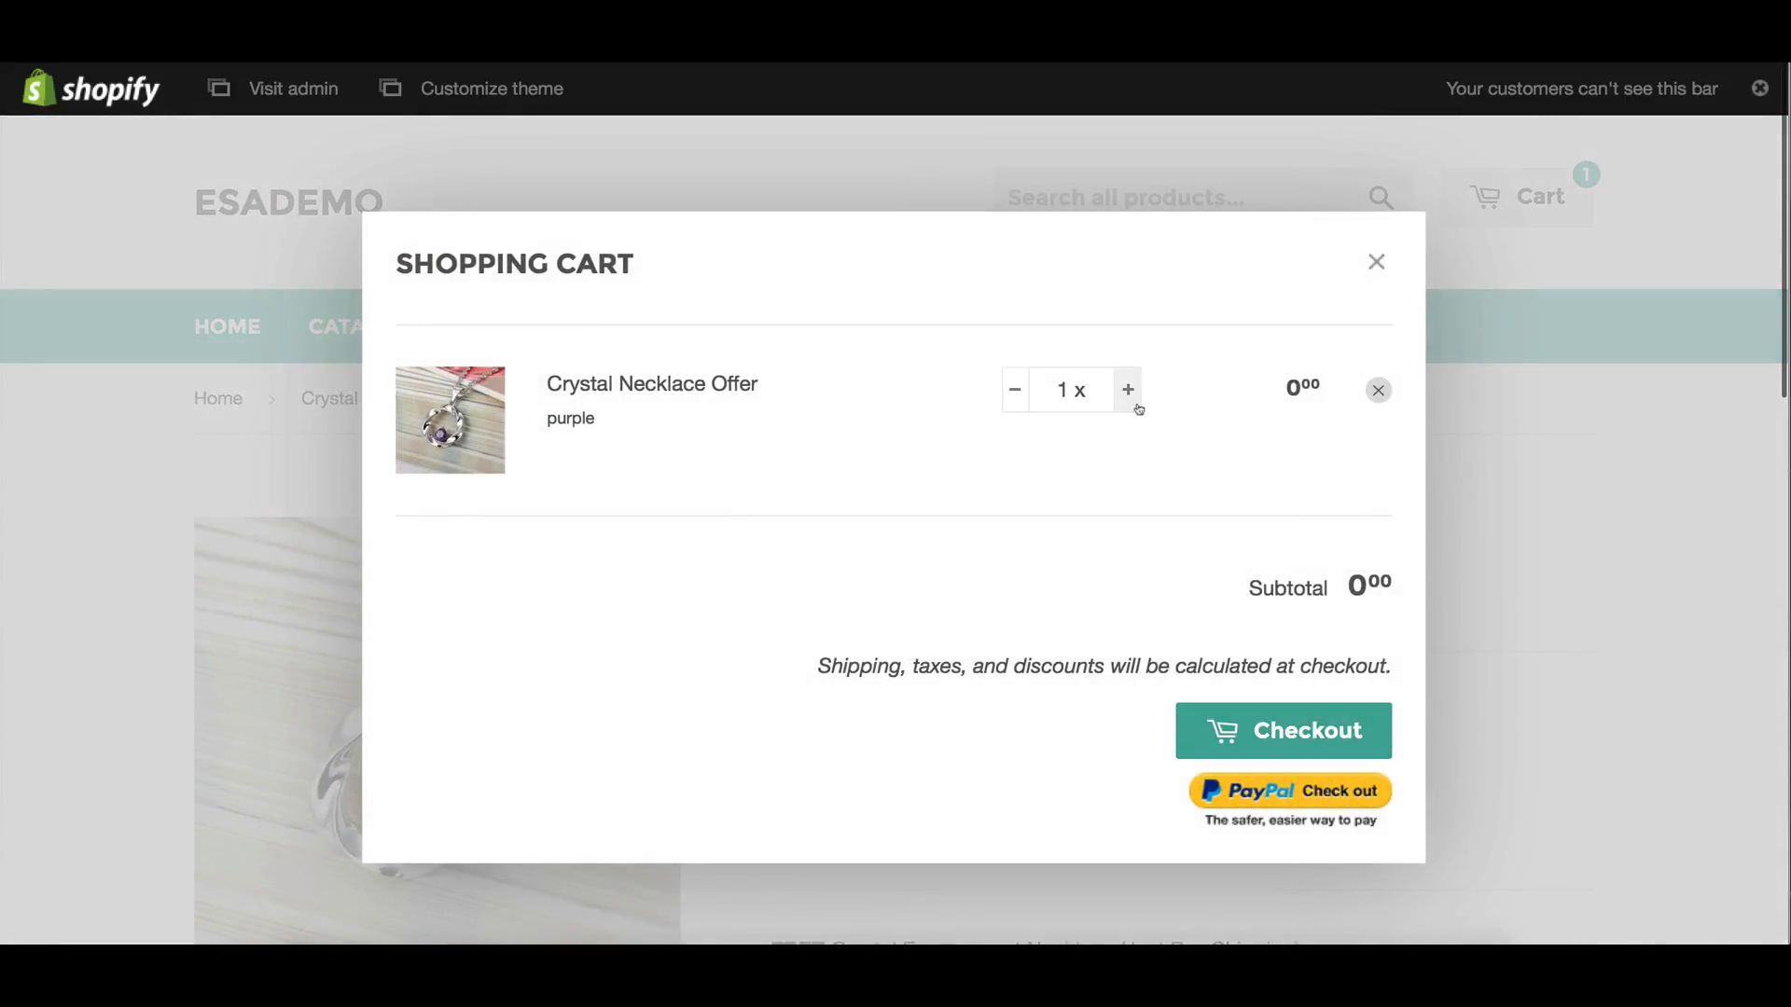
pyautogui.click(1280, 729)
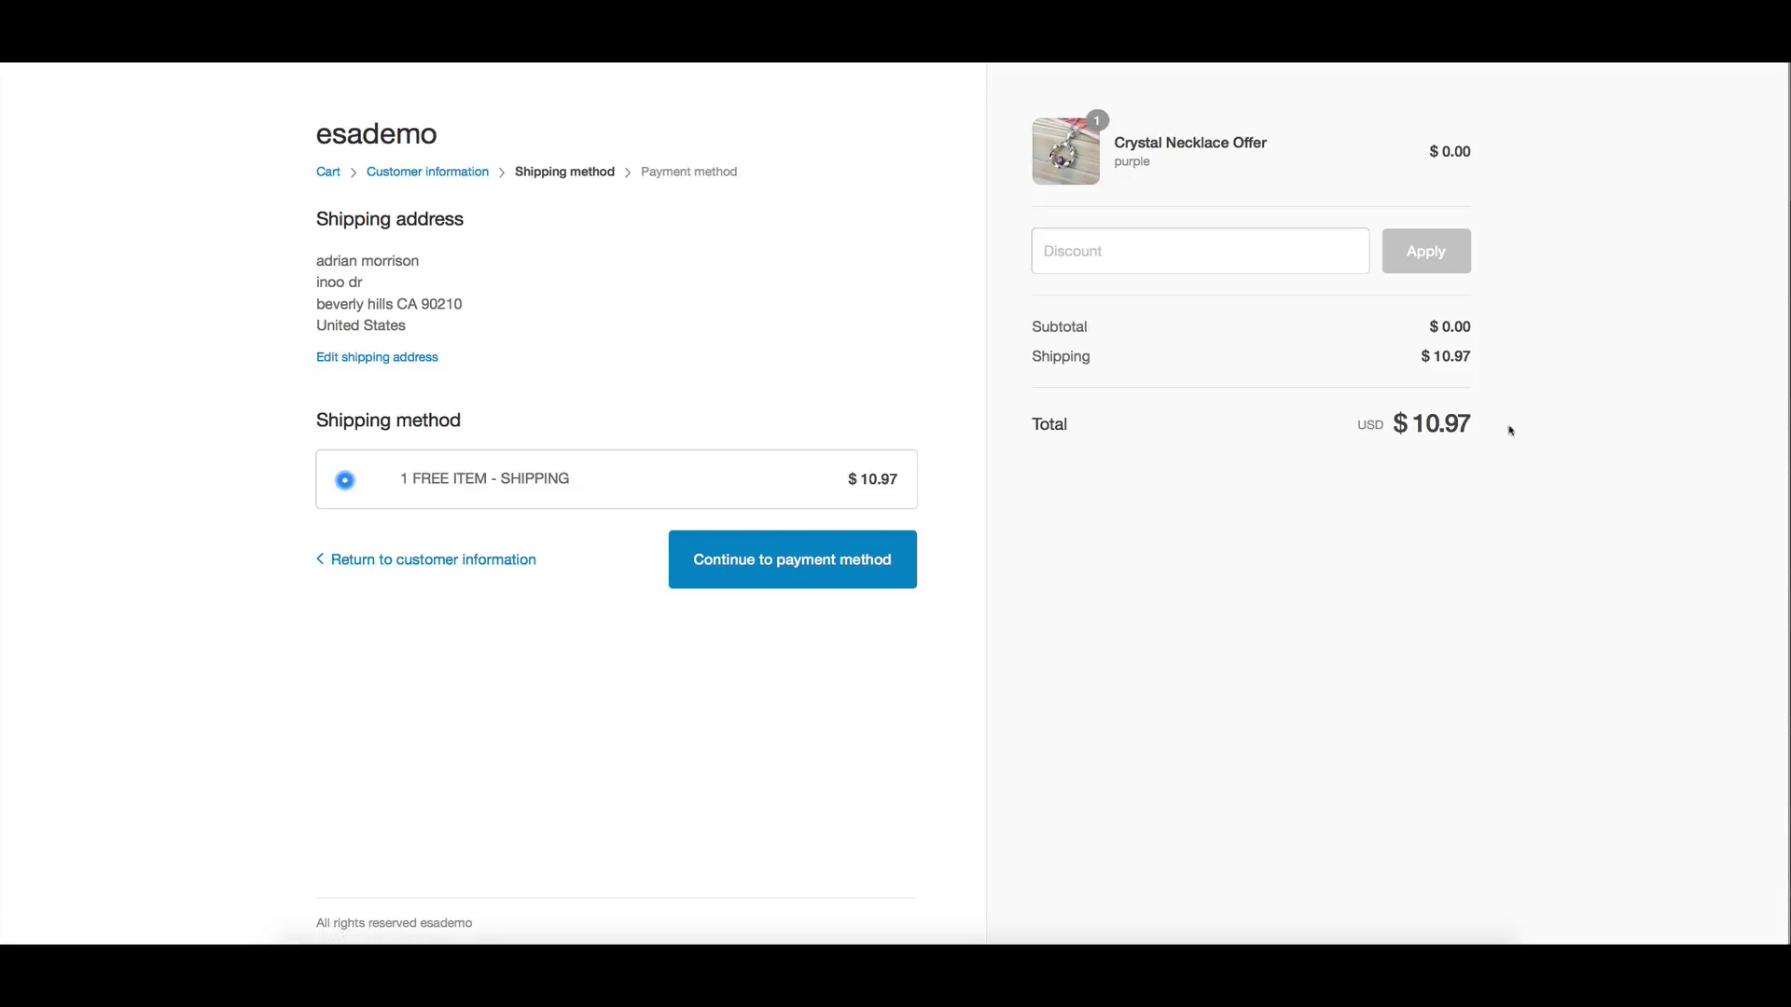
pyautogui.moveTo(1490, 429); pyautogui.dragTo(1408, 427)
pyautogui.click(1360, 364)
pyautogui.moveTo(1412, 331); pyautogui.dragTo(1468, 335)
pyautogui.moveTo(1432, 358); pyautogui.dragTo(1482, 366)
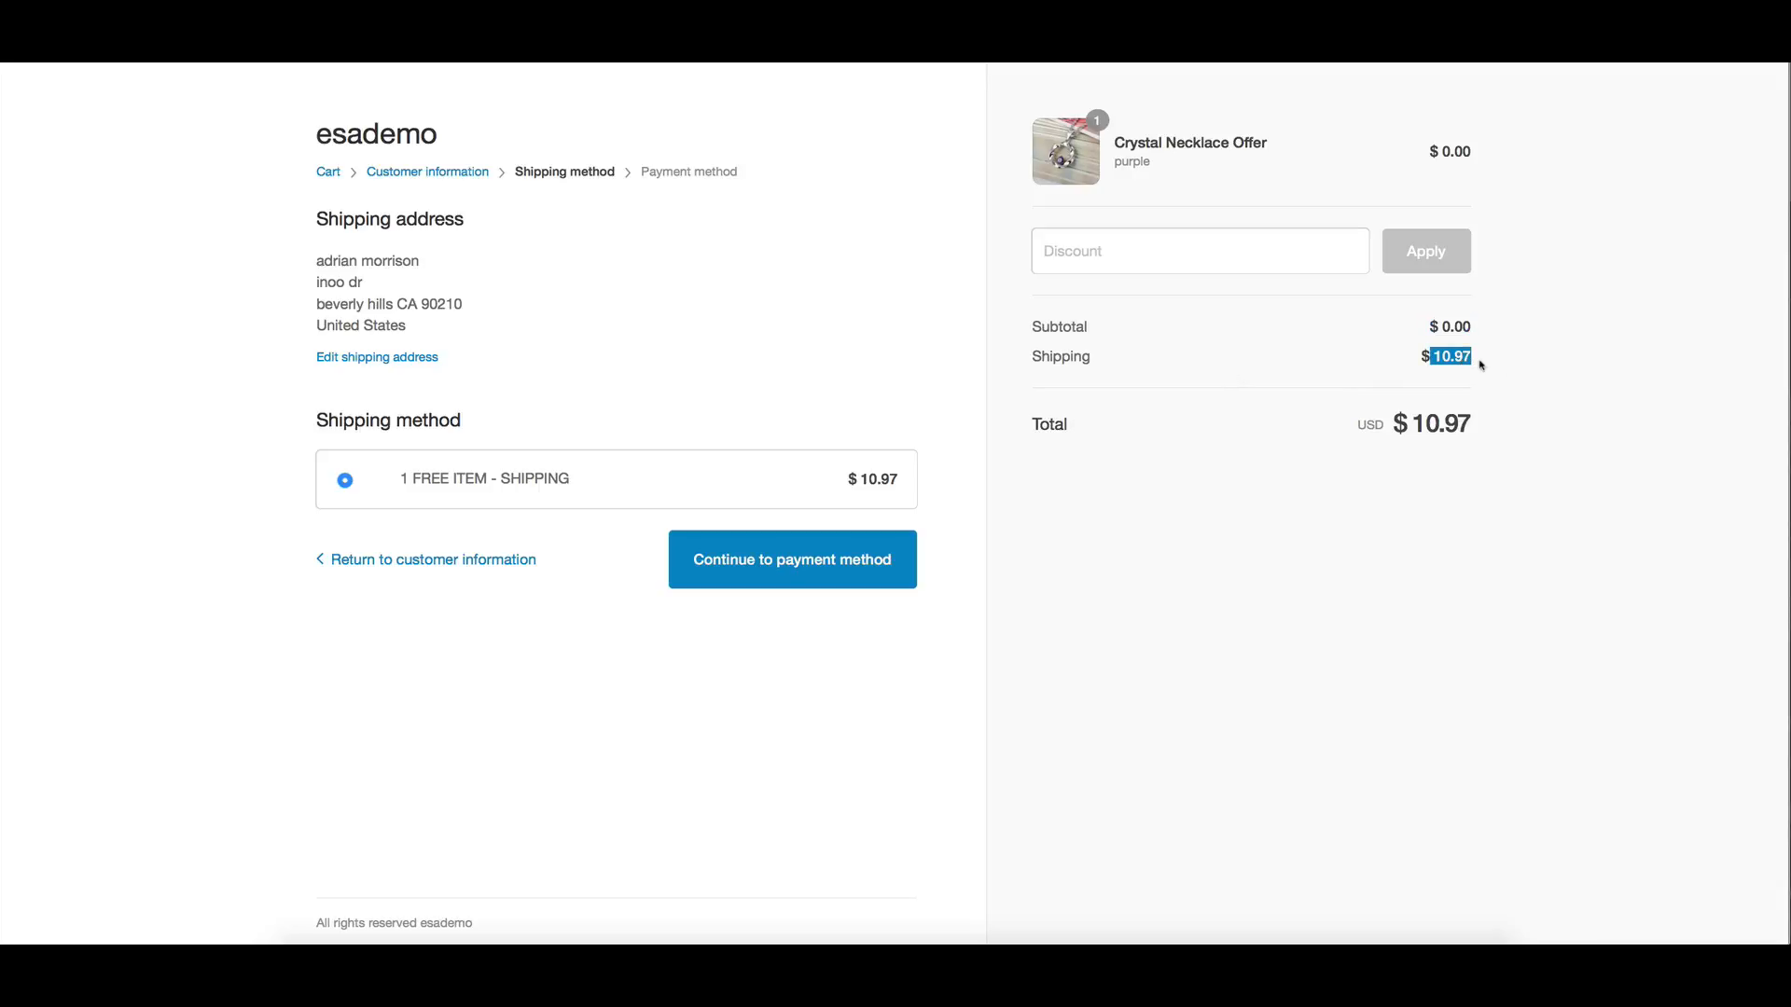
# Set the necklace quantity in the cart to 2 and check out again, highlighting the total and the shipping method name
pyautogui.click(331, 173)
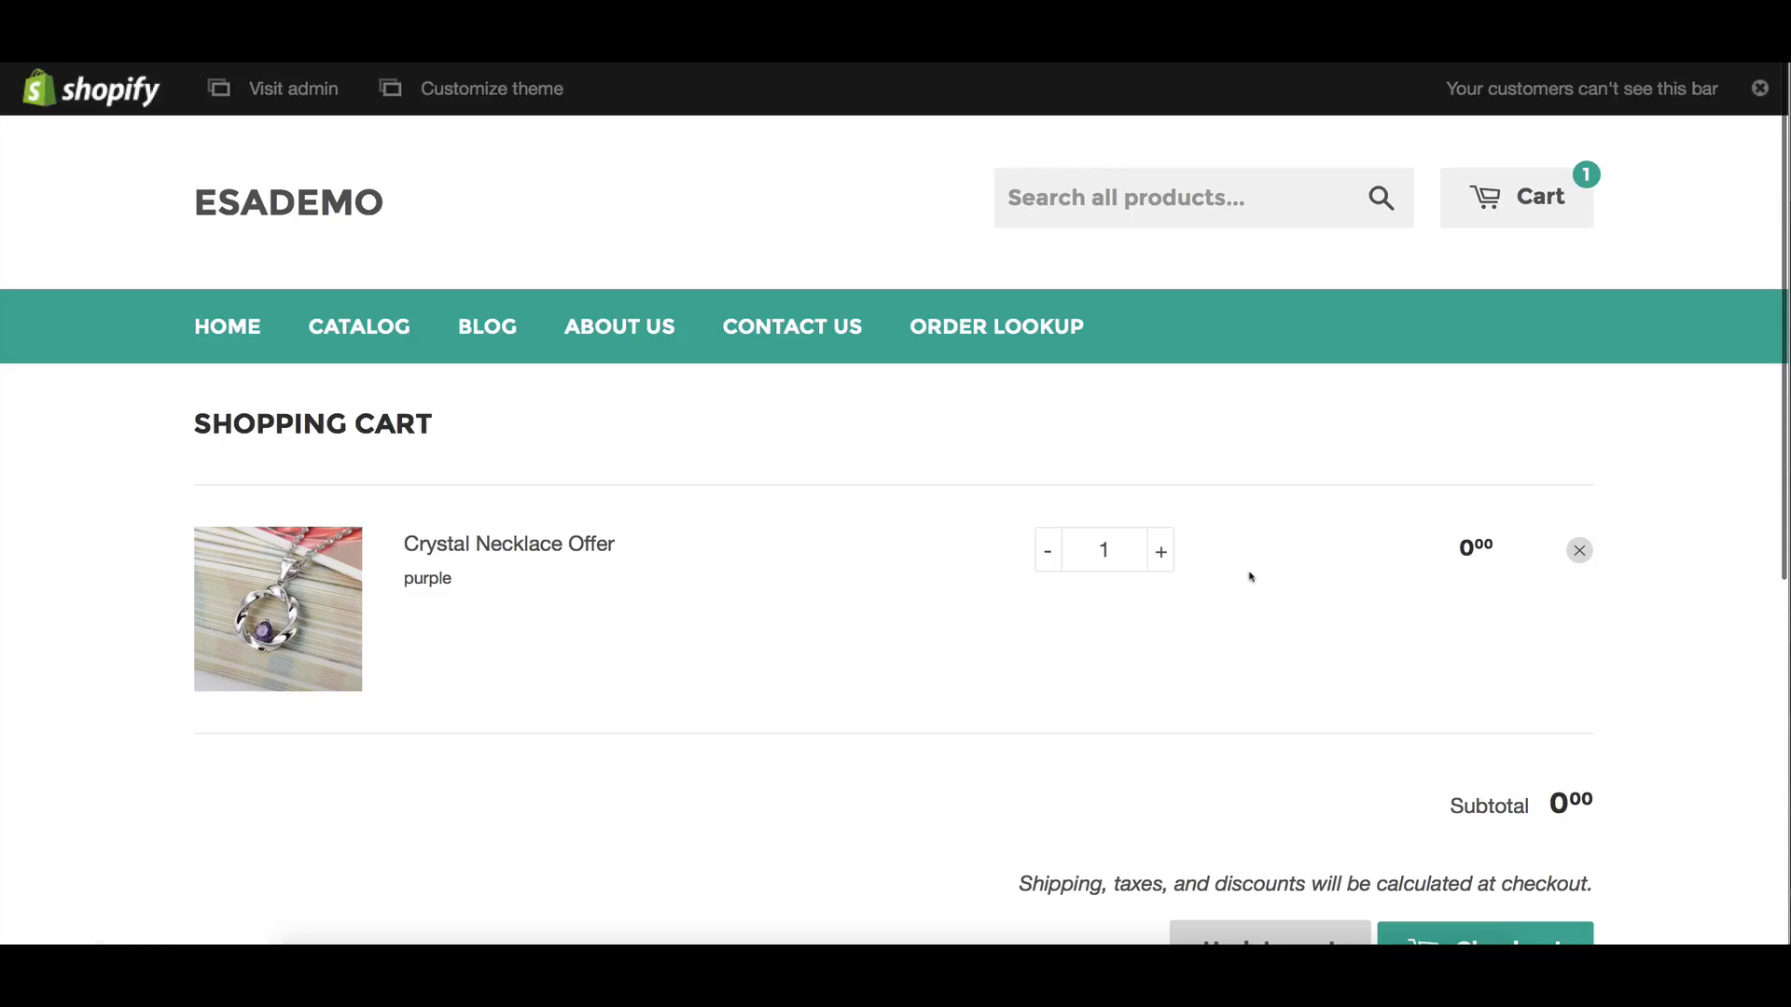
pyautogui.click(1161, 552)
pyautogui.scroll(-2, 1085, 516)
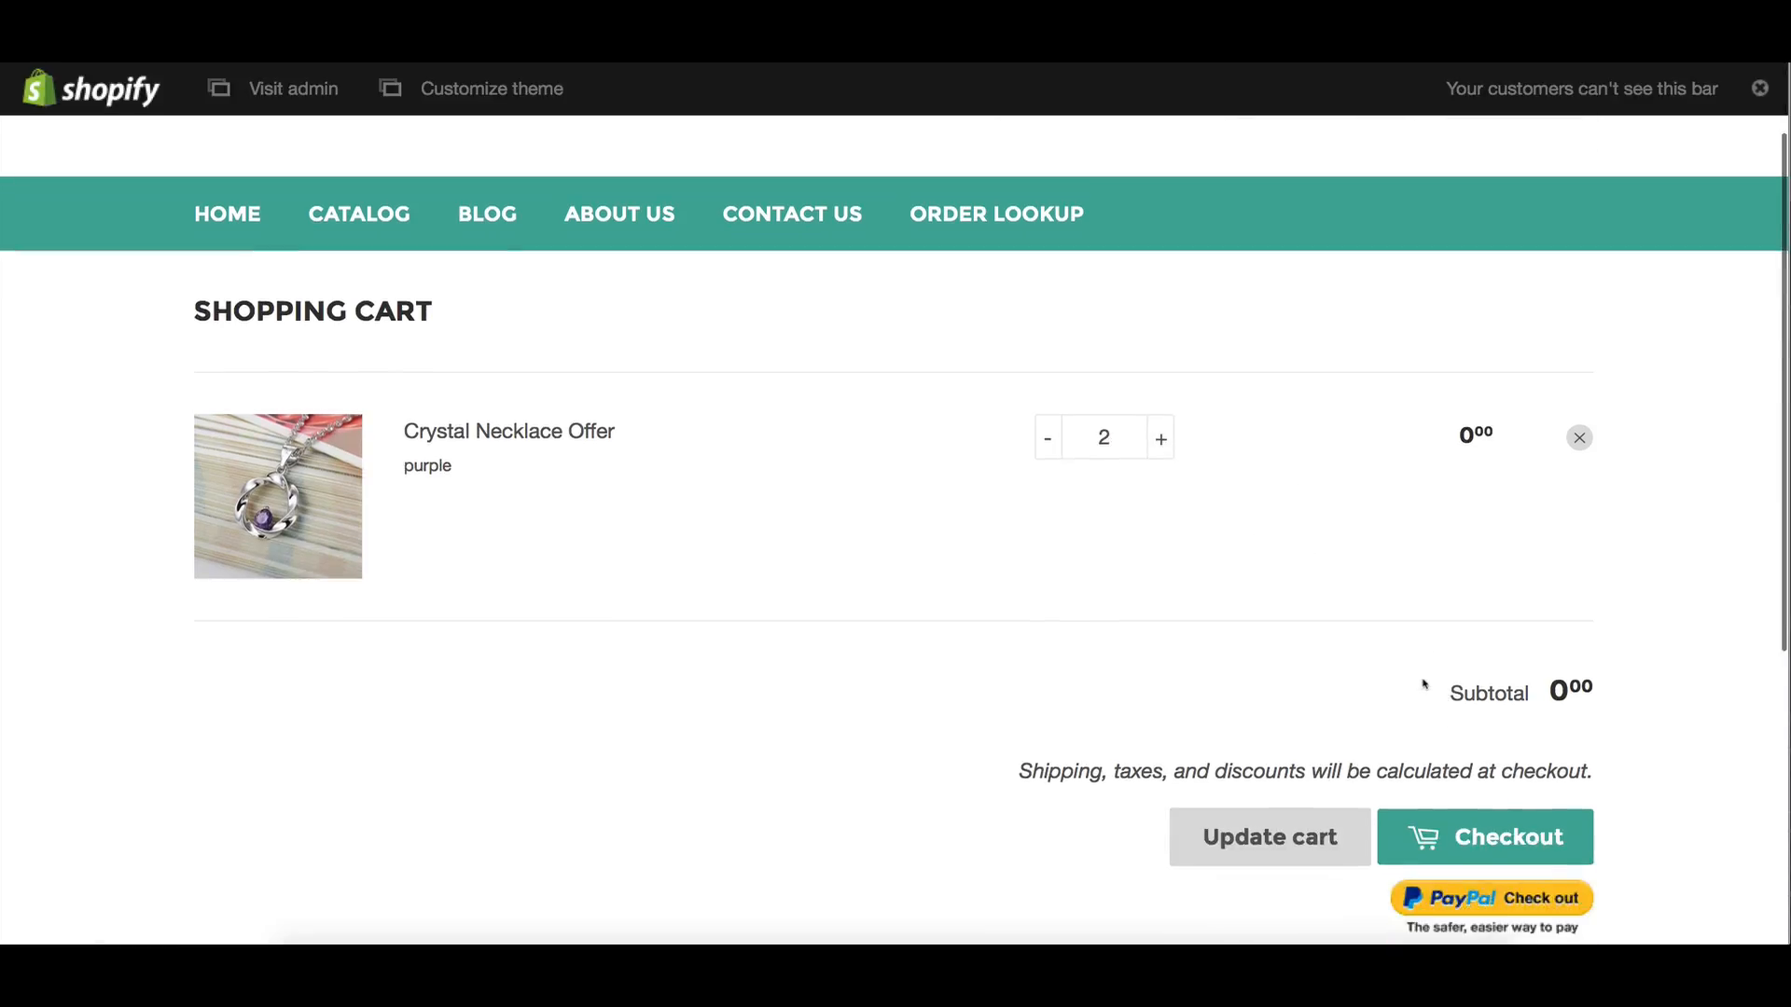
pyautogui.click(1452, 827)
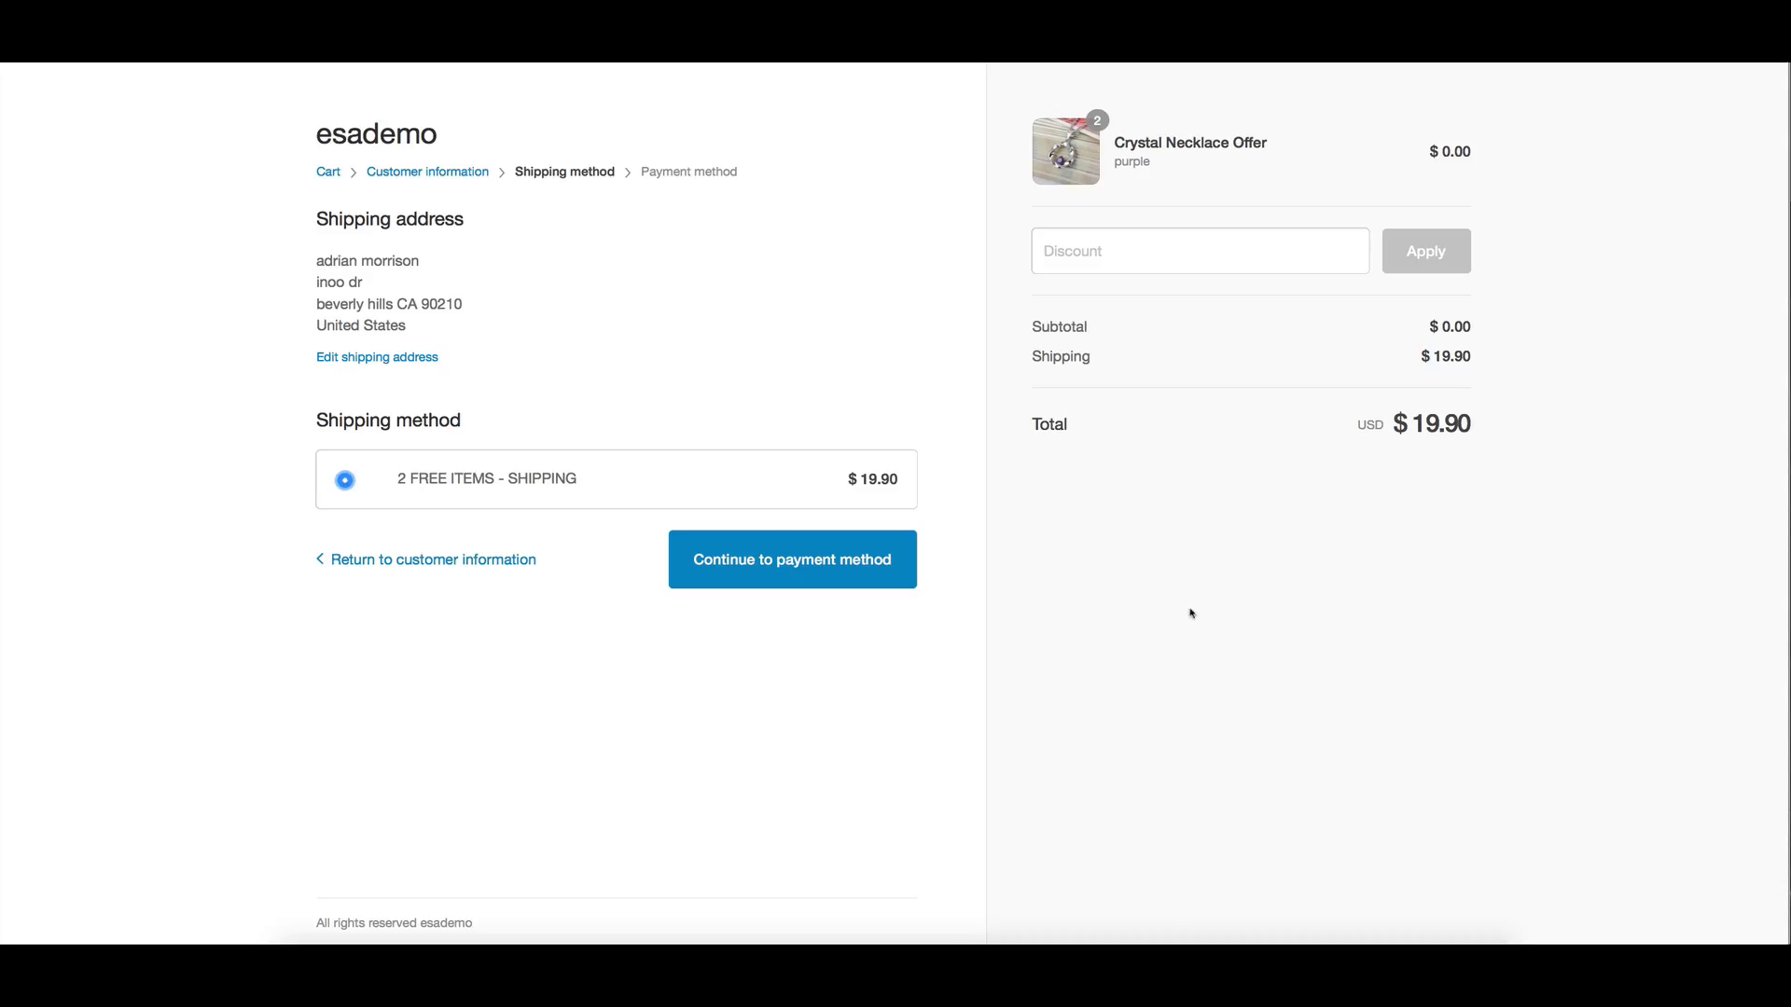
pyautogui.moveTo(1405, 415); pyautogui.dragTo(1475, 425)
pyautogui.moveTo(580, 481); pyautogui.dragTo(395, 483)
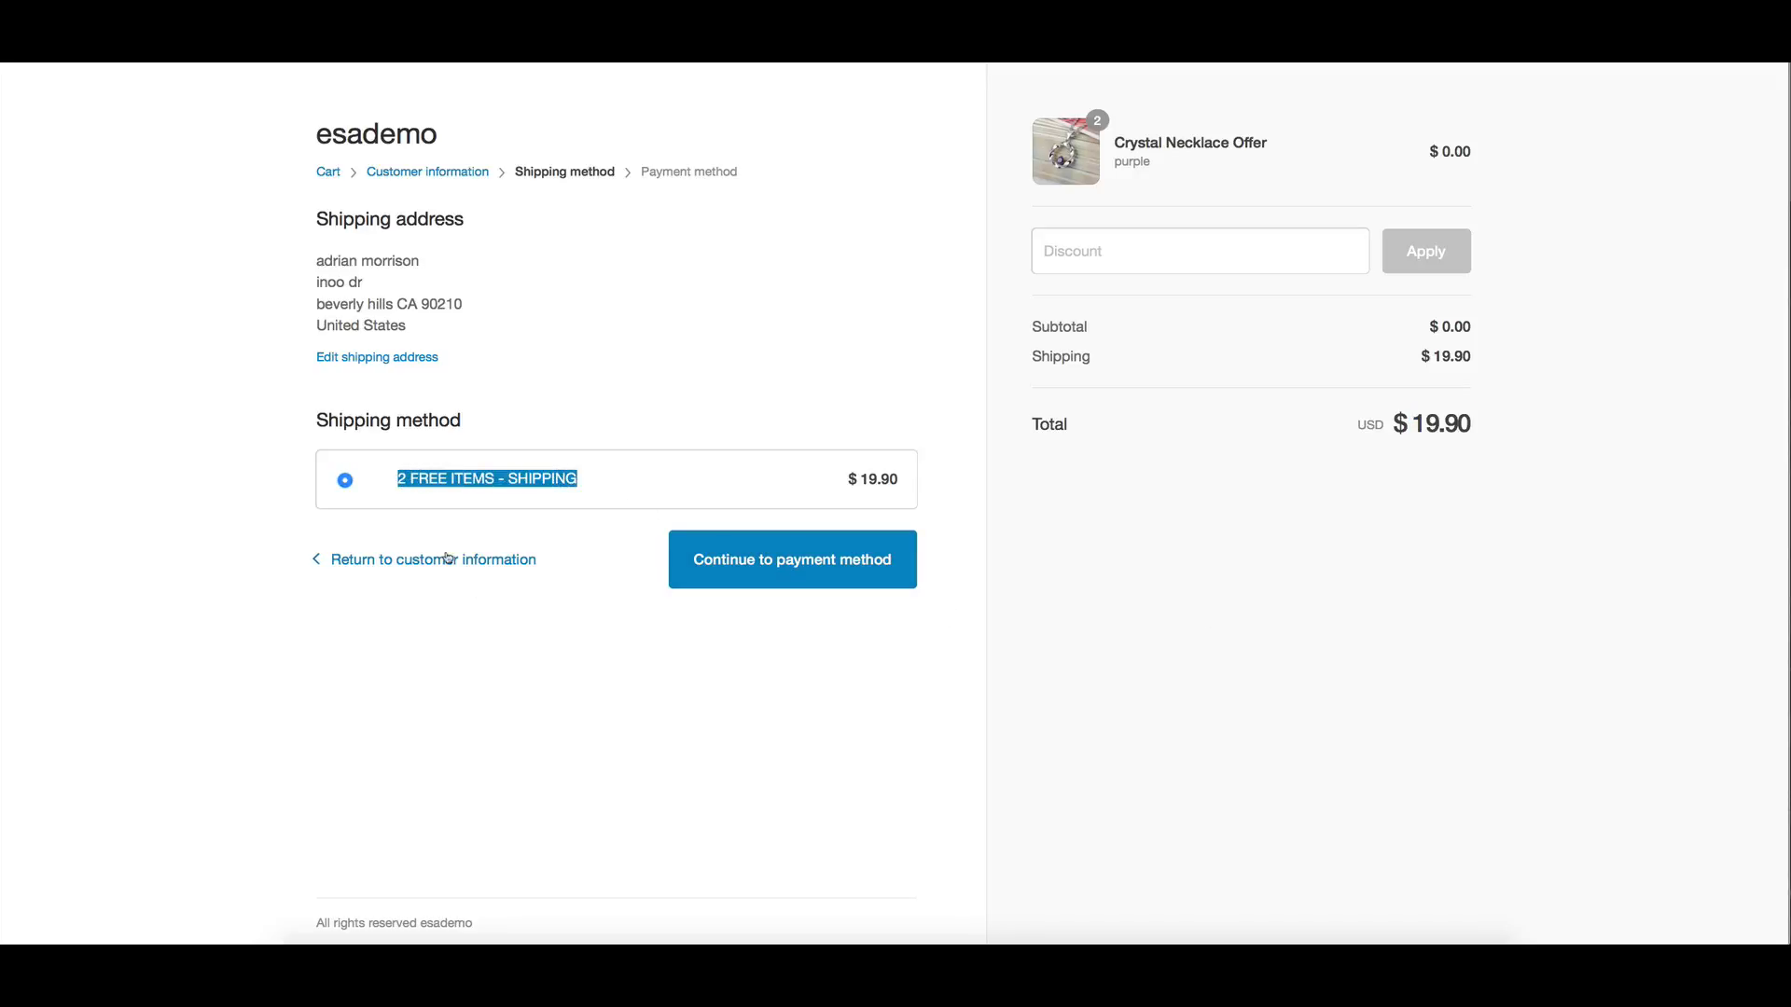
# Raise the cart's necklace quantity to 3 and return to checkout to examine the total and the offered shipping method
pyautogui.click(324, 177)
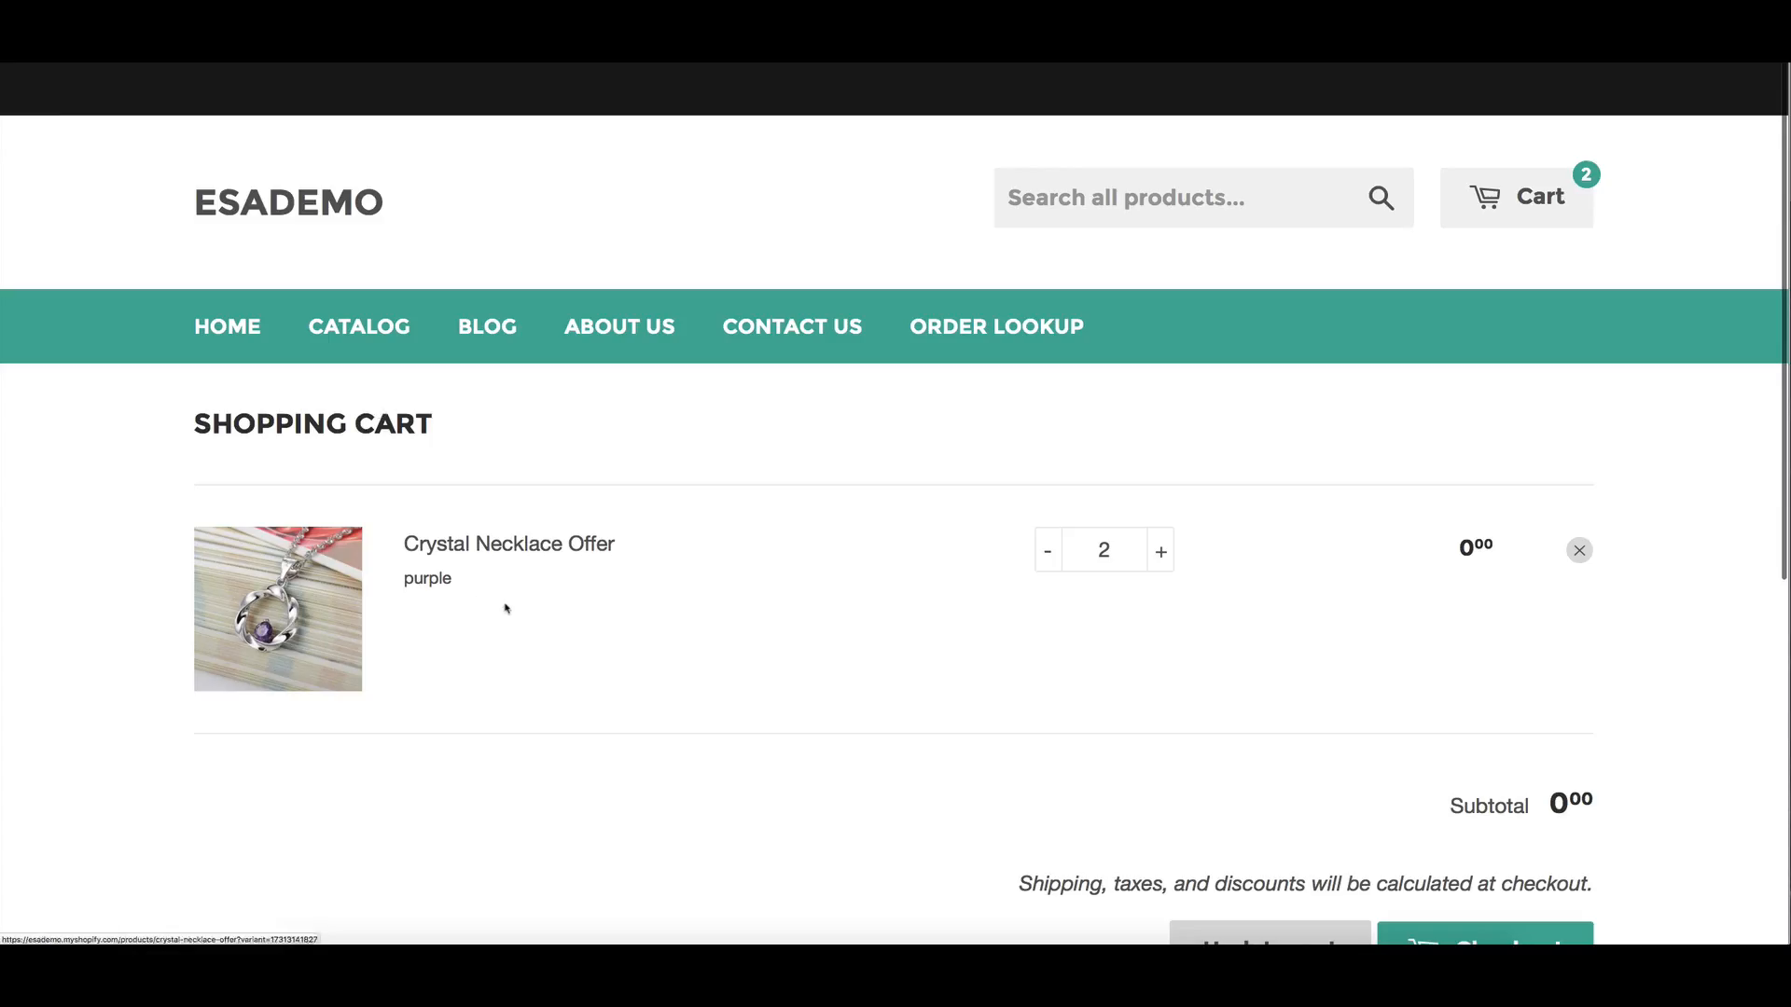
pyautogui.click(1160, 550)
pyautogui.scroll(-2, 1231, 619)
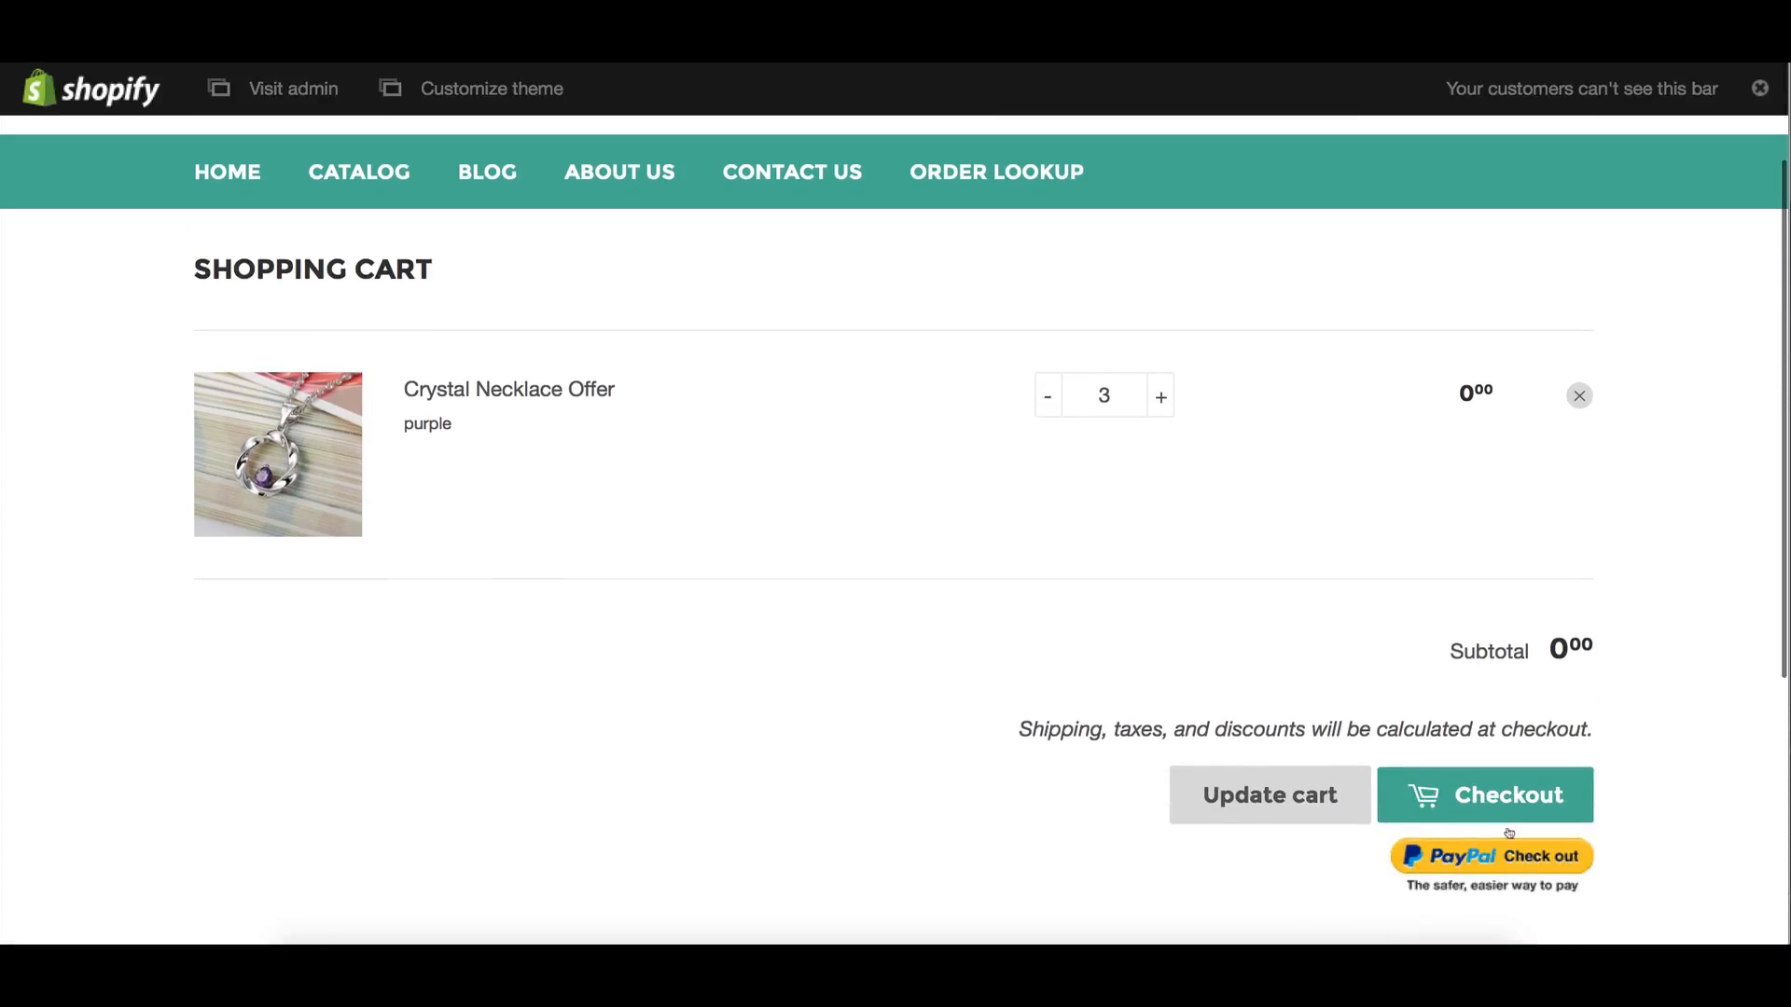
pyautogui.click(1504, 797)
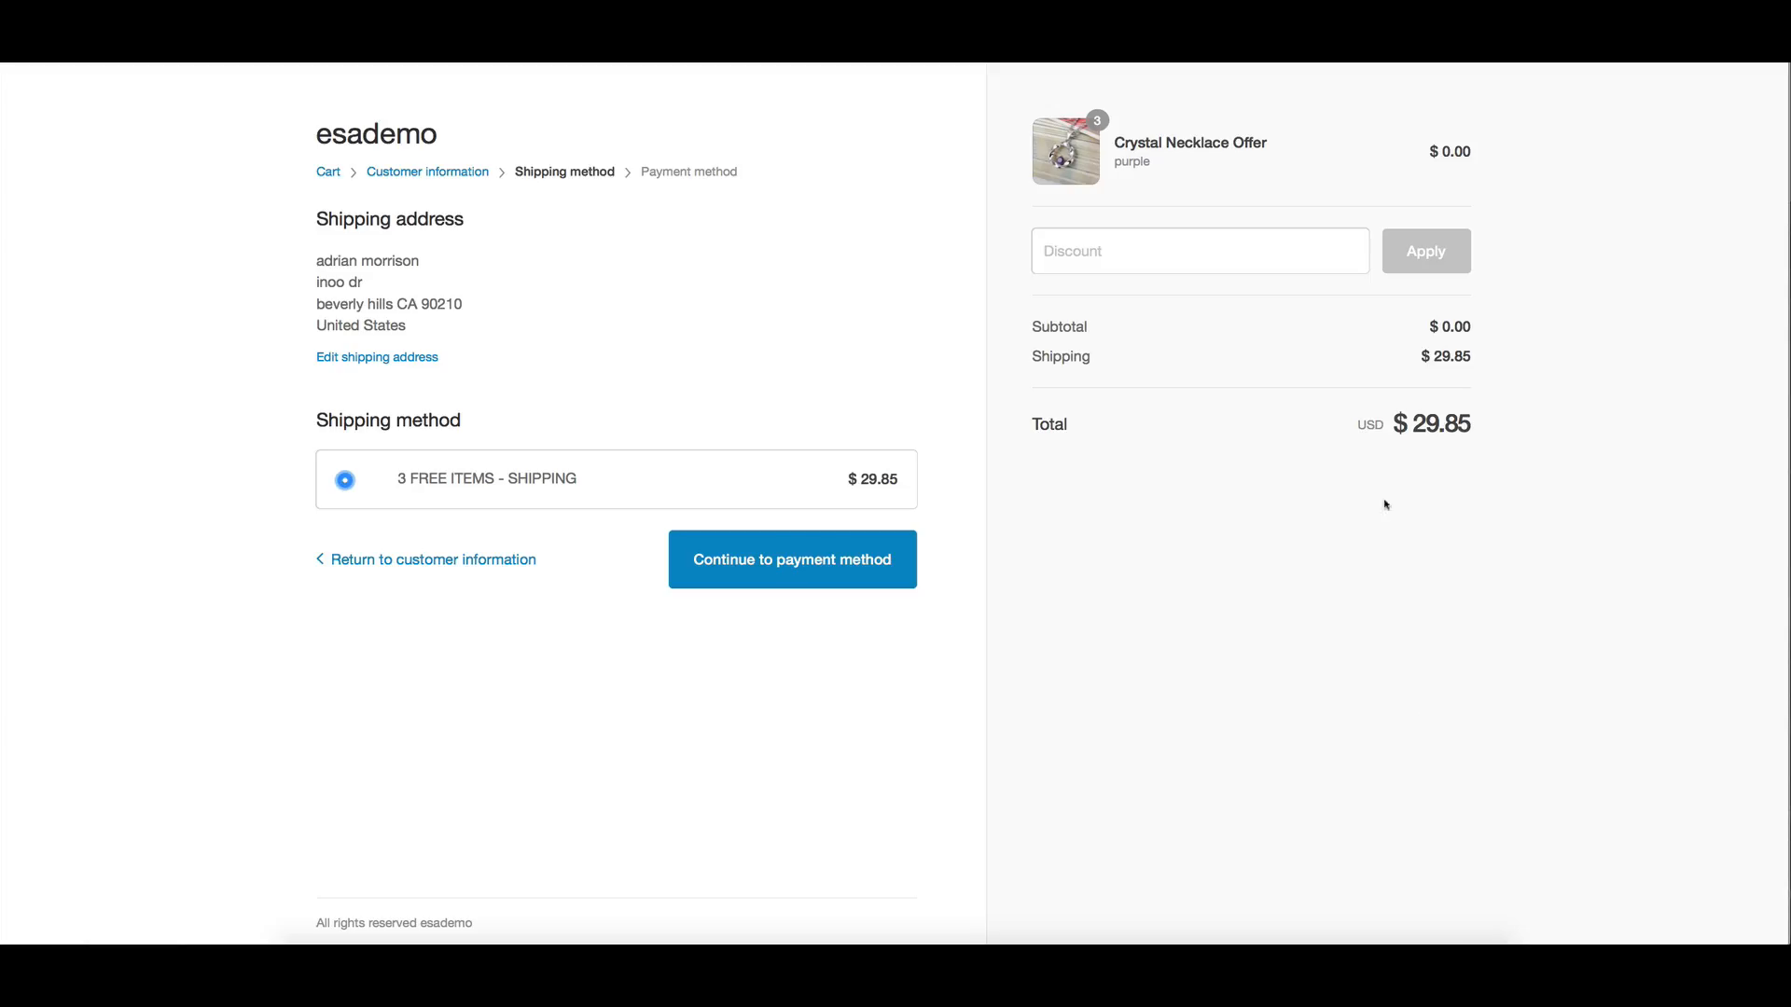
pyautogui.moveTo(1392, 421); pyautogui.dragTo(1486, 430)
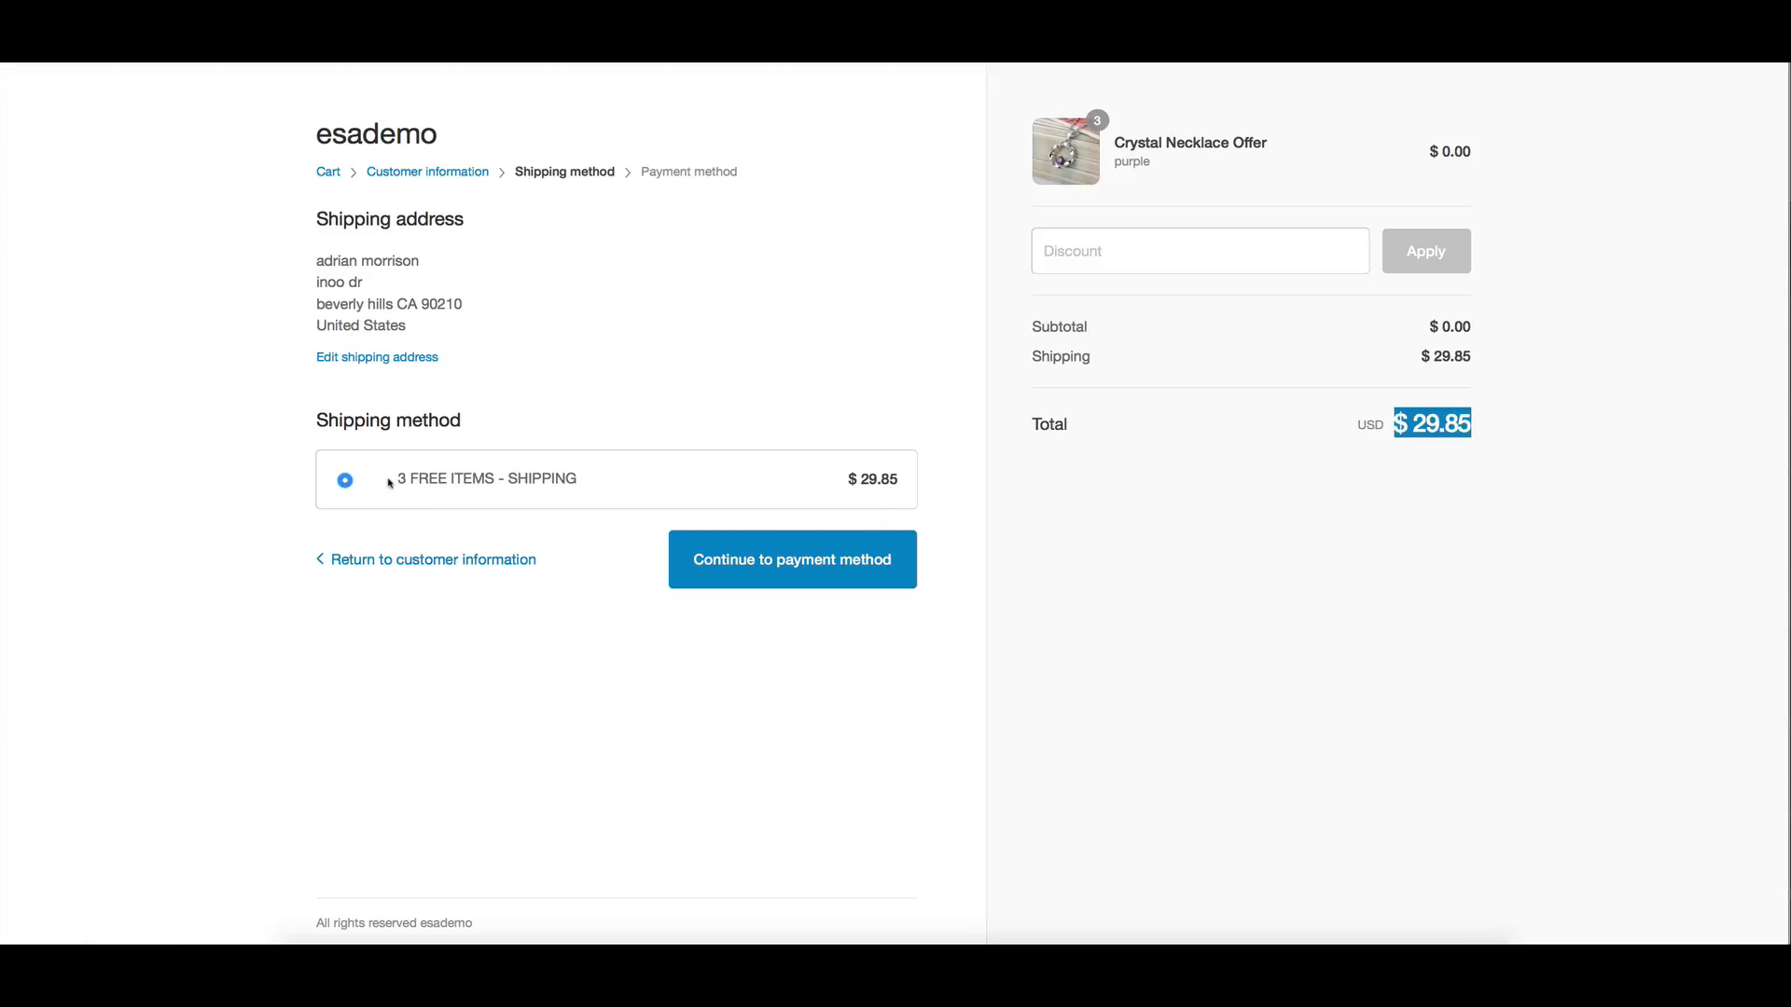
pyautogui.moveTo(396, 480); pyautogui.dragTo(477, 483)
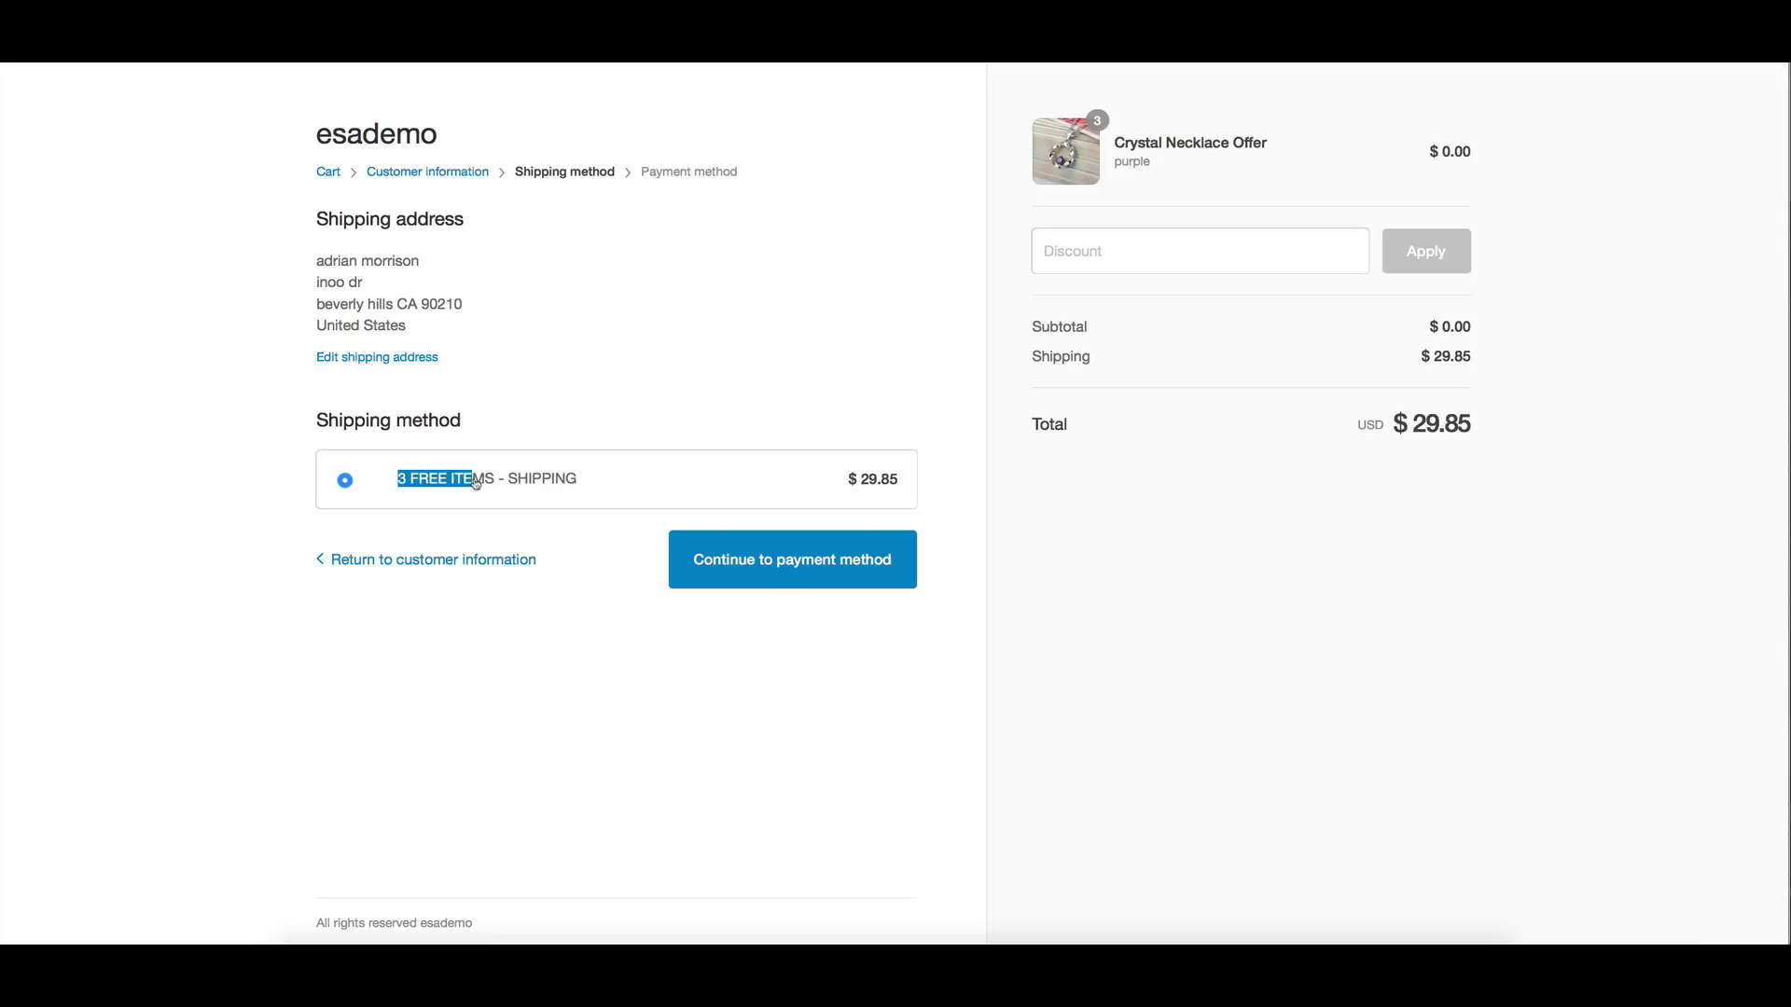
pyautogui.click(408, 621)
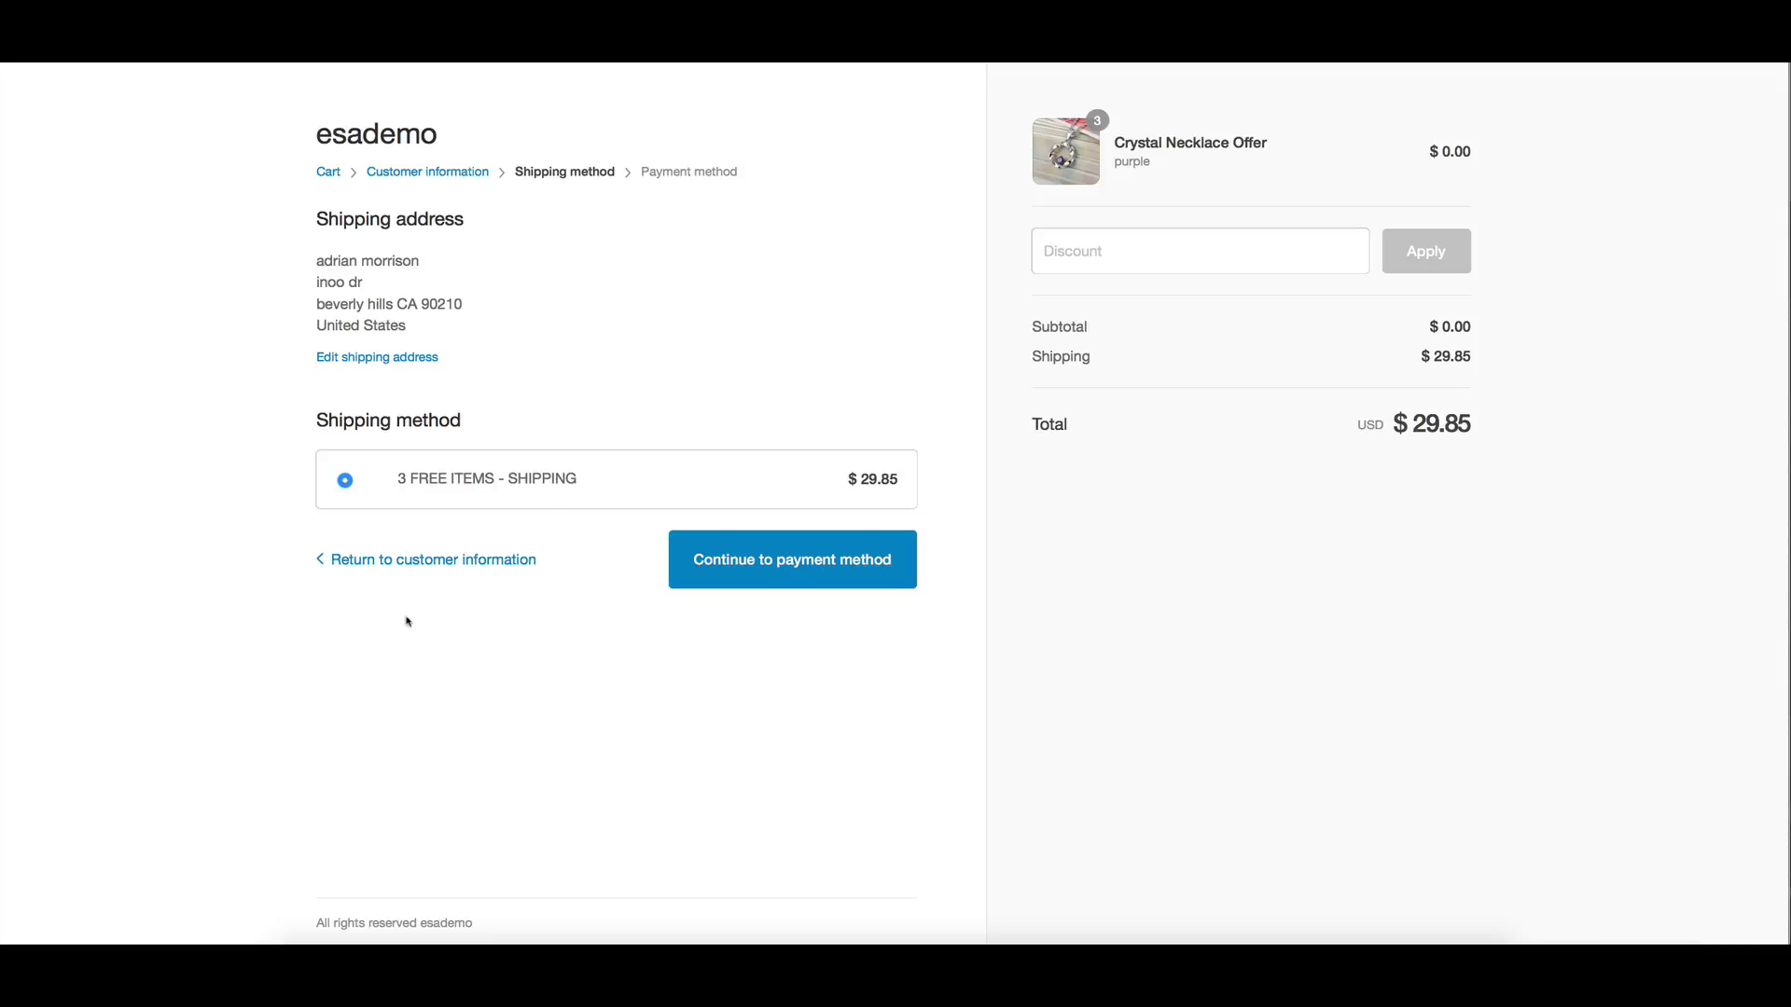
# Increase the Crystal Necklace Offer quantity in the cart to 20 and proceed to checkout
pyautogui.click(334, 173)
pyautogui.tripleClick(1157, 554)
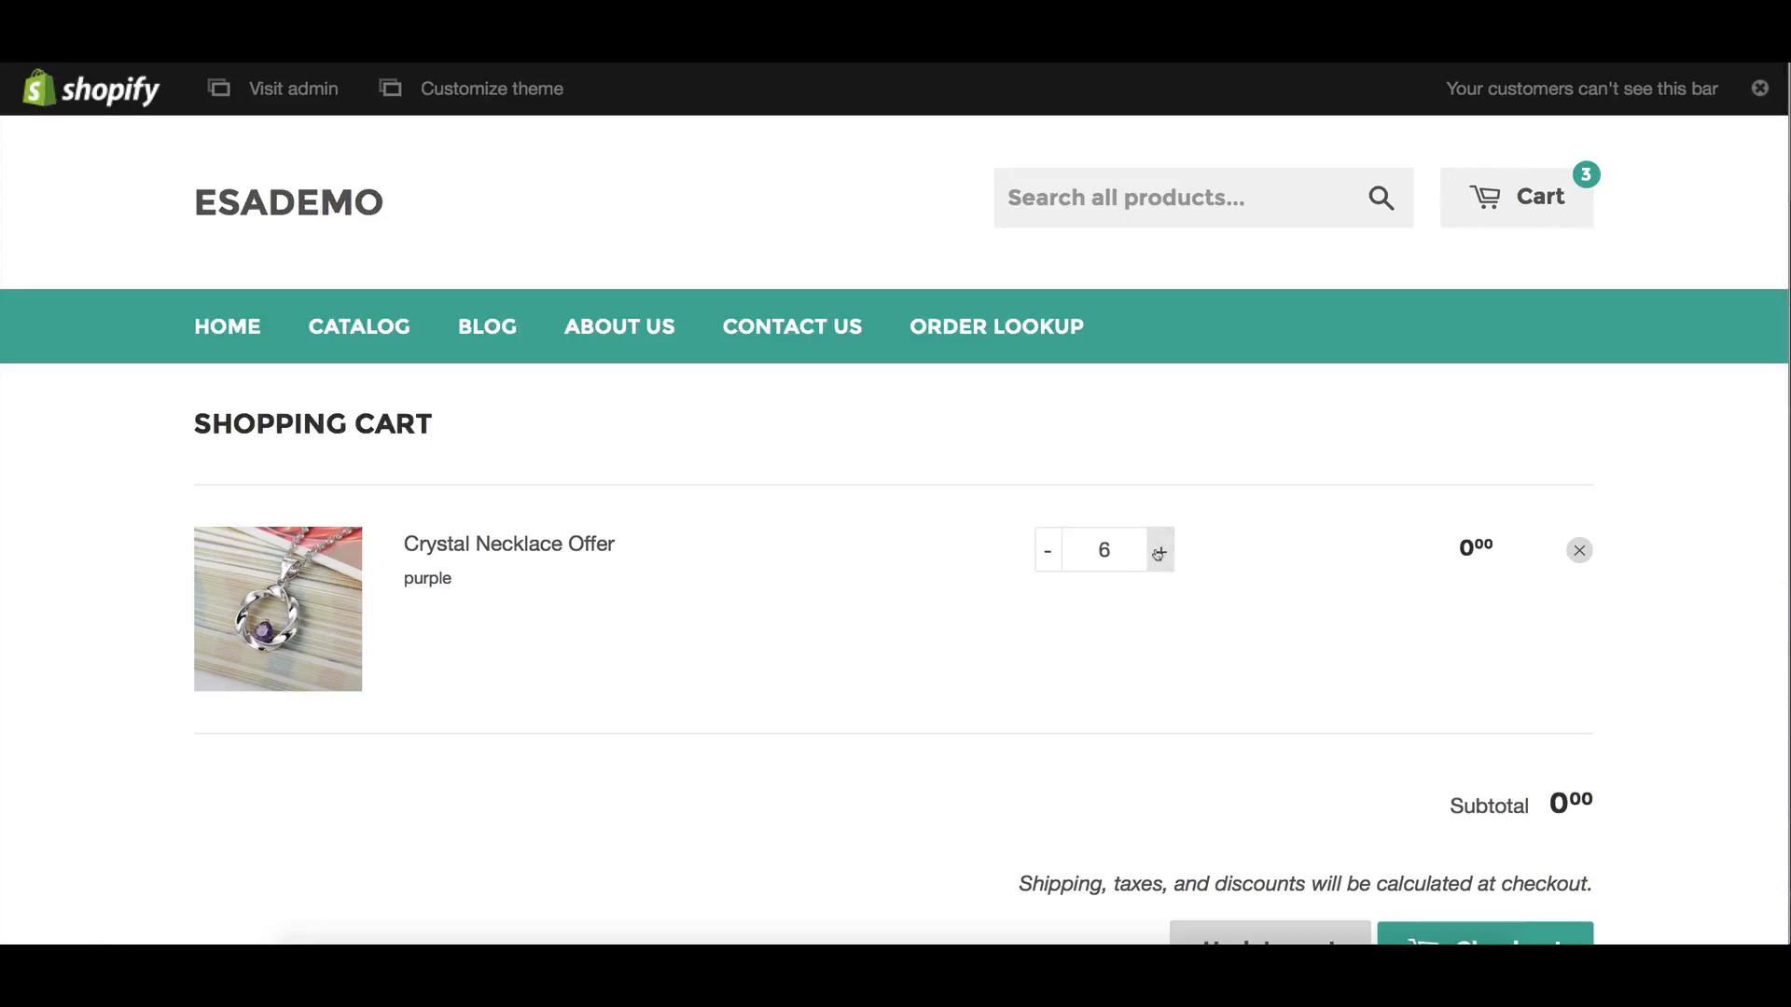
pyautogui.tripleClick(1157, 554)
pyautogui.tripleClick(1158, 554)
pyautogui.tripleClick(1158, 554)
pyautogui.tripleClick(1157, 554)
pyautogui.click(1160, 551)
pyautogui.click(1160, 551)
pyautogui.scroll(-1, 1181, 659)
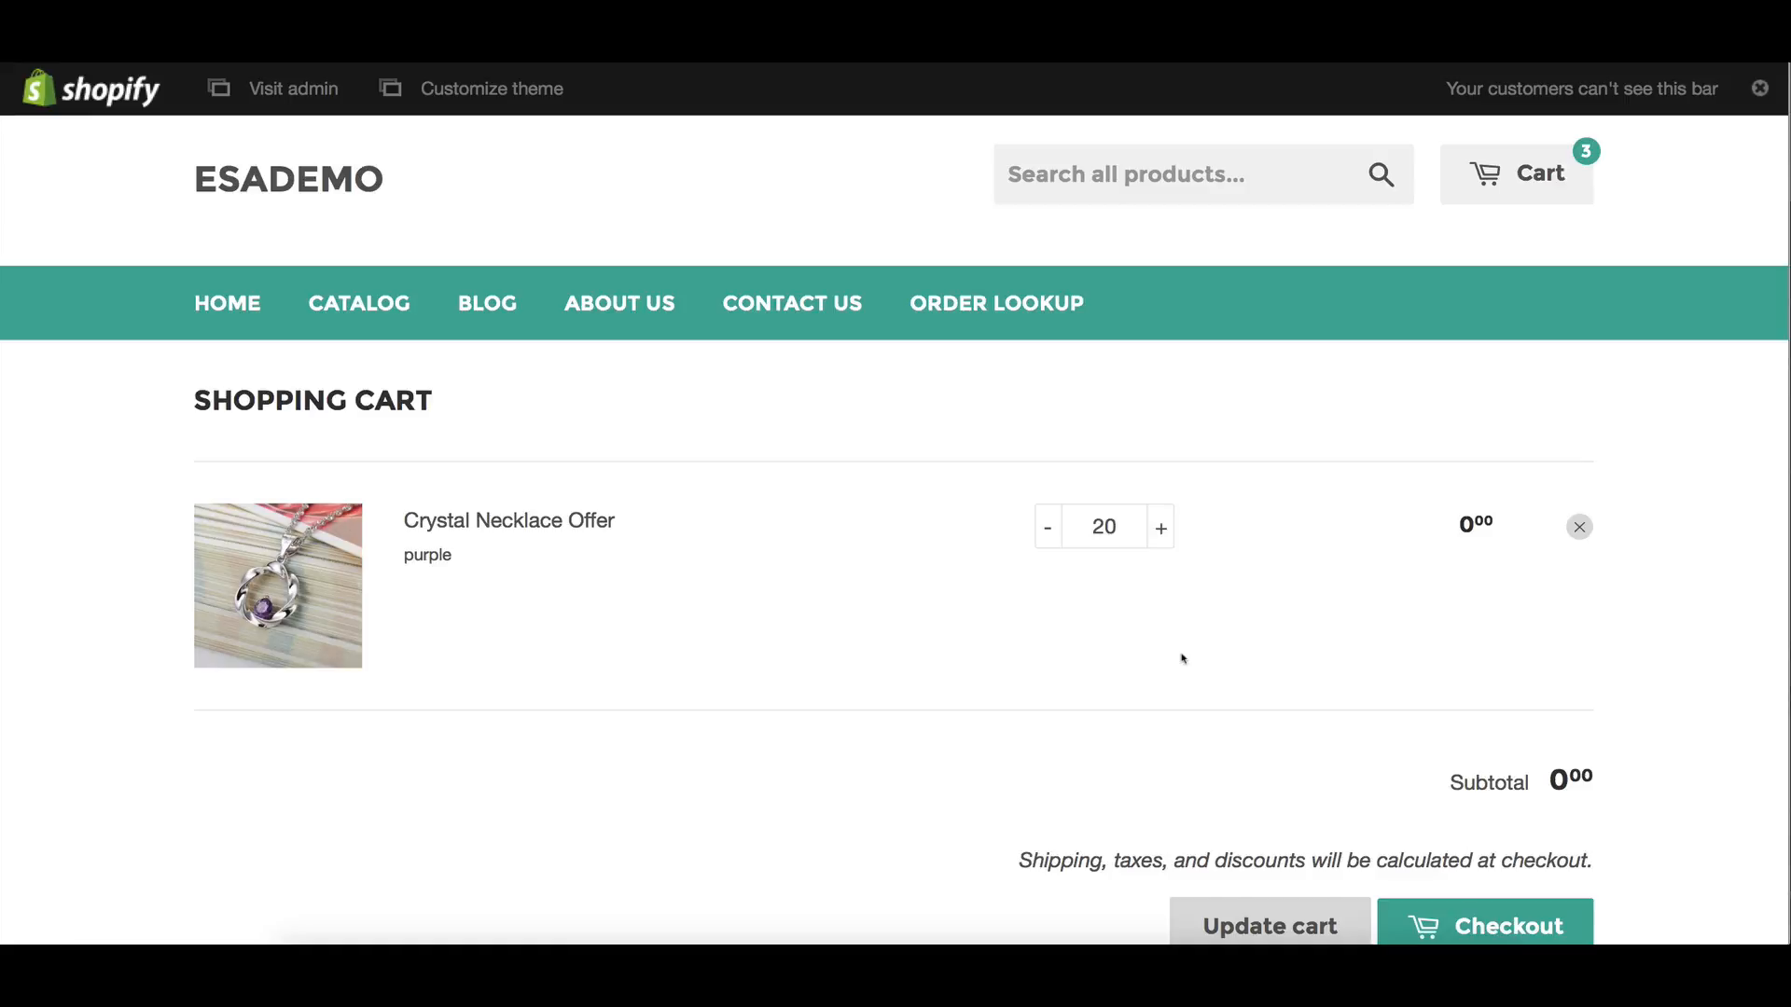
pyautogui.scroll(-2, 1181, 658)
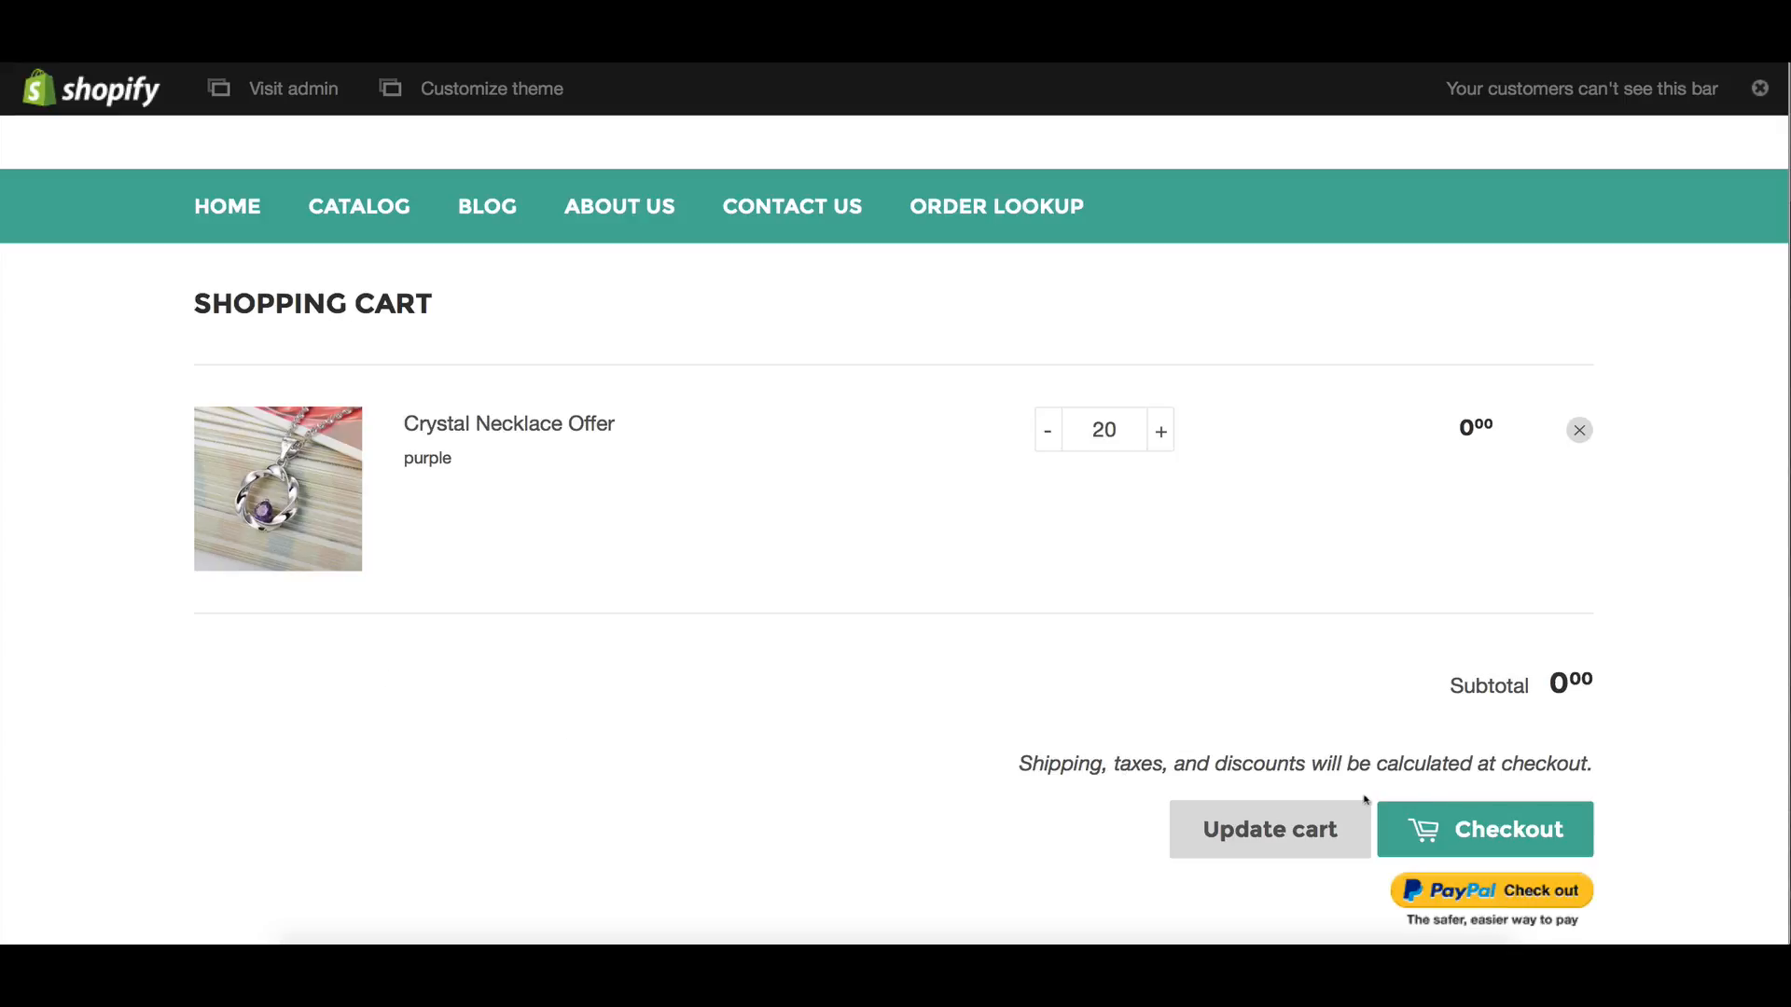
pyautogui.click(1421, 820)
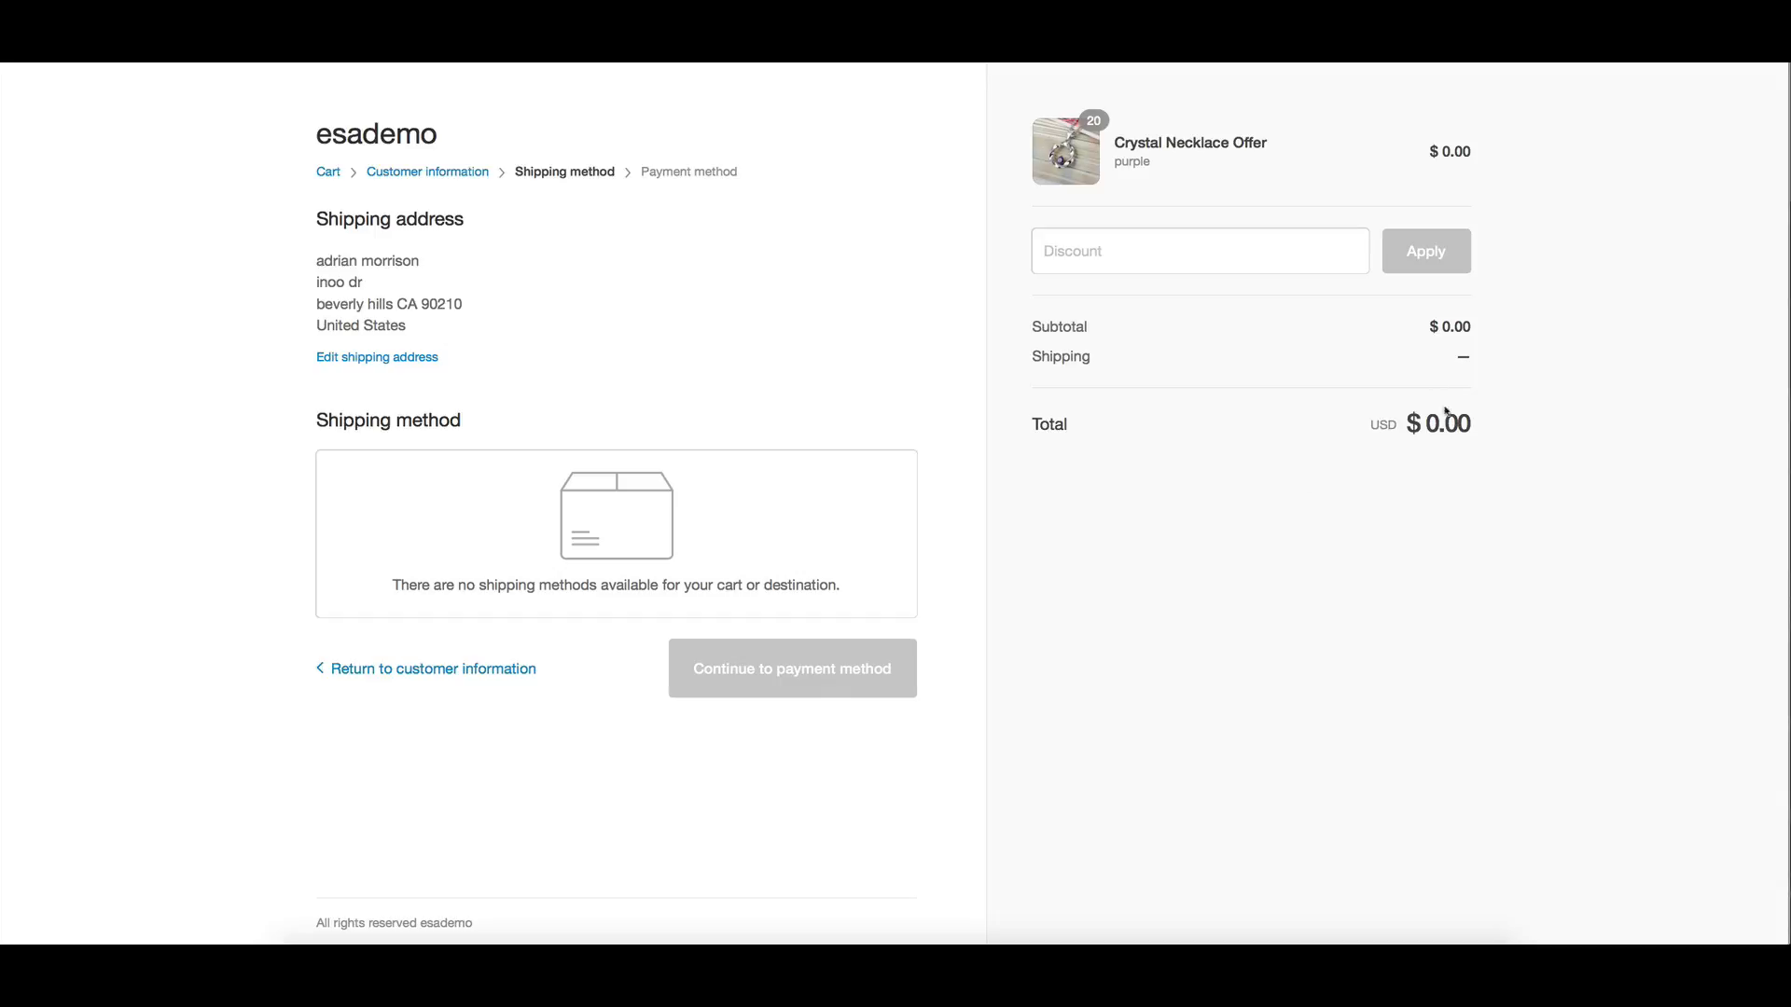
# Highlight the subtotal and shipping lines of the 20-item order, and return to the store's shipping settings
pyautogui.moveTo(1480, 346); pyautogui.dragTo(1516, 329)
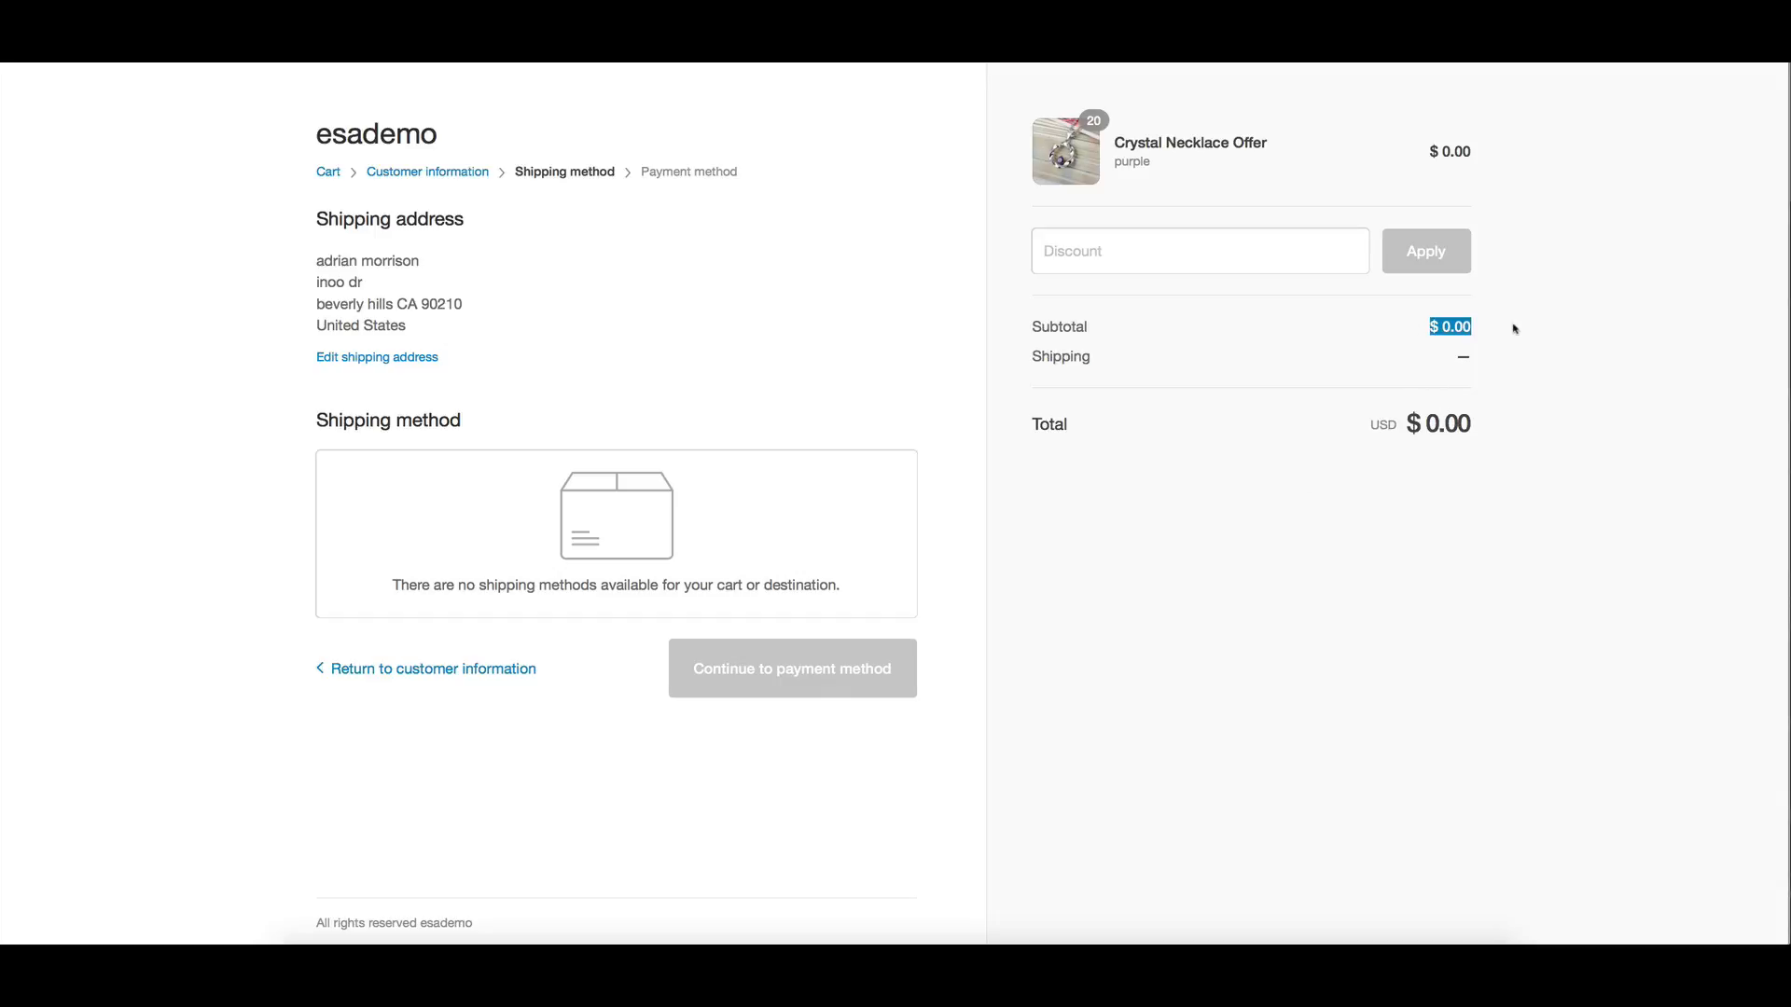
pyautogui.click(1095, 360)
pyautogui.moveTo(1095, 360); pyautogui.dragTo(1062, 358)
pyautogui.click(483, 401)
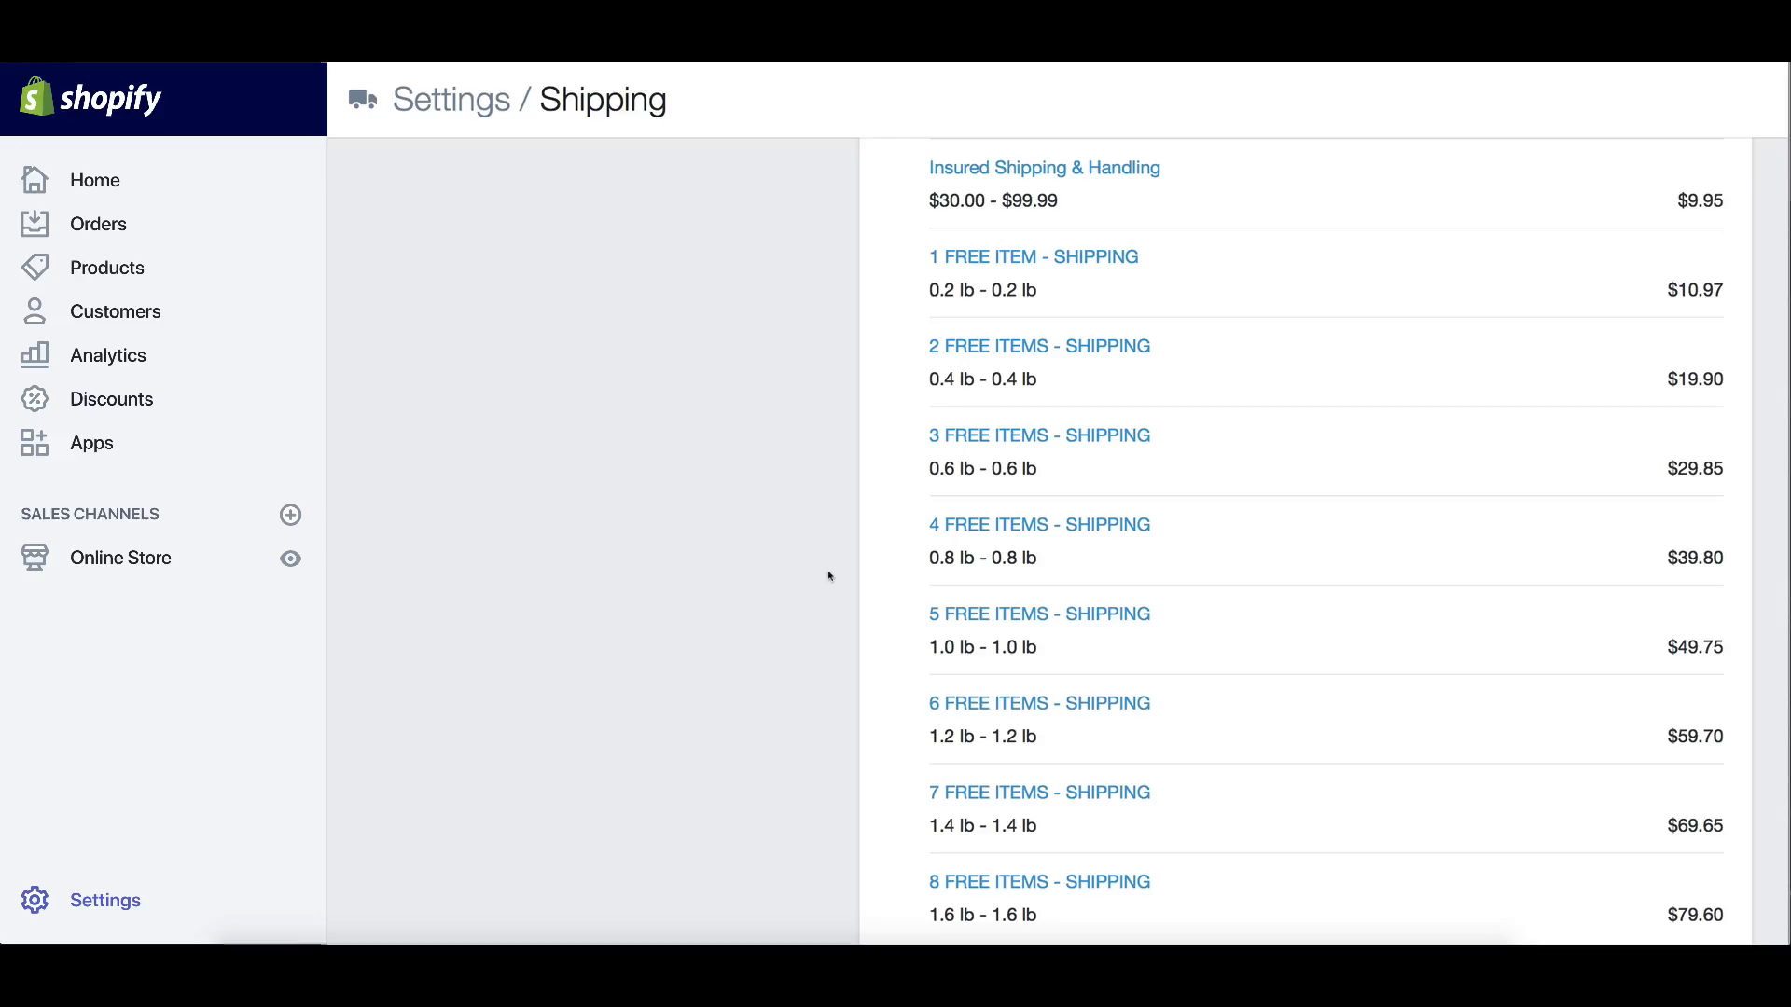
# Review the U.S. zone's shipping rates from the 8-free-item weight rate back up to the price-based rates
pyautogui.scroll(-2, 936, 539)
pyautogui.scroll(1, 935, 539)
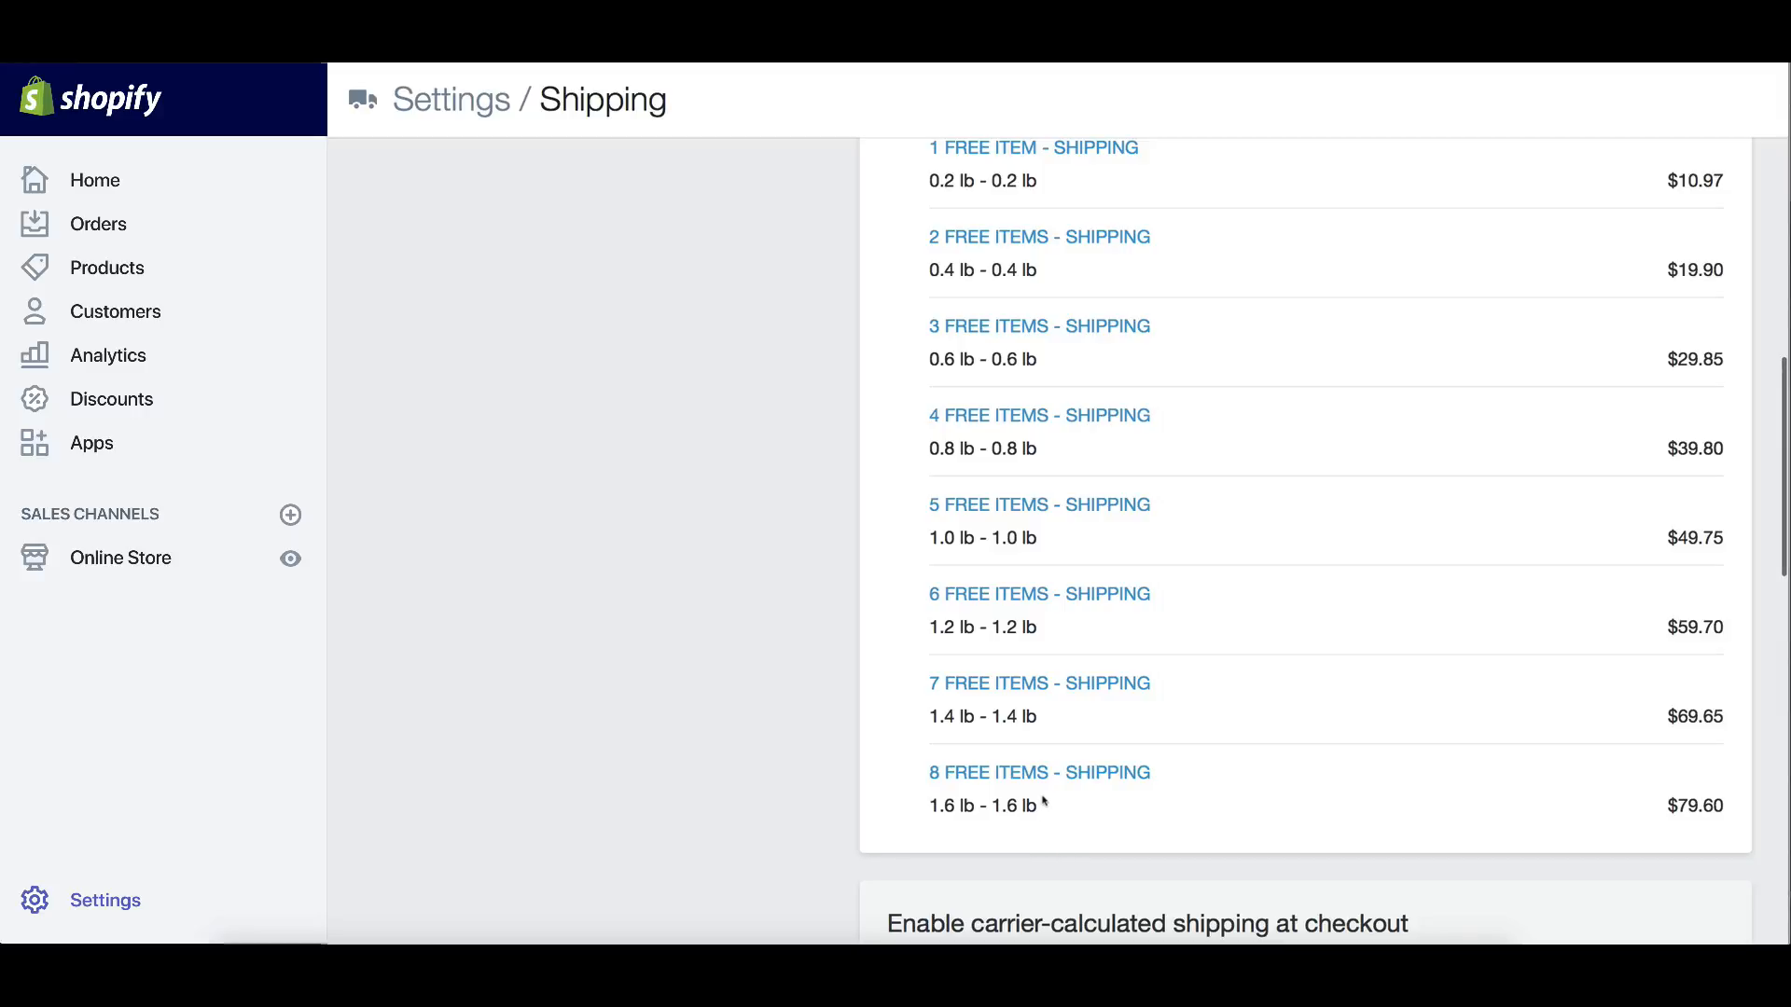
pyautogui.scroll(4, 1068, 774)
pyautogui.scroll(2, 1068, 773)
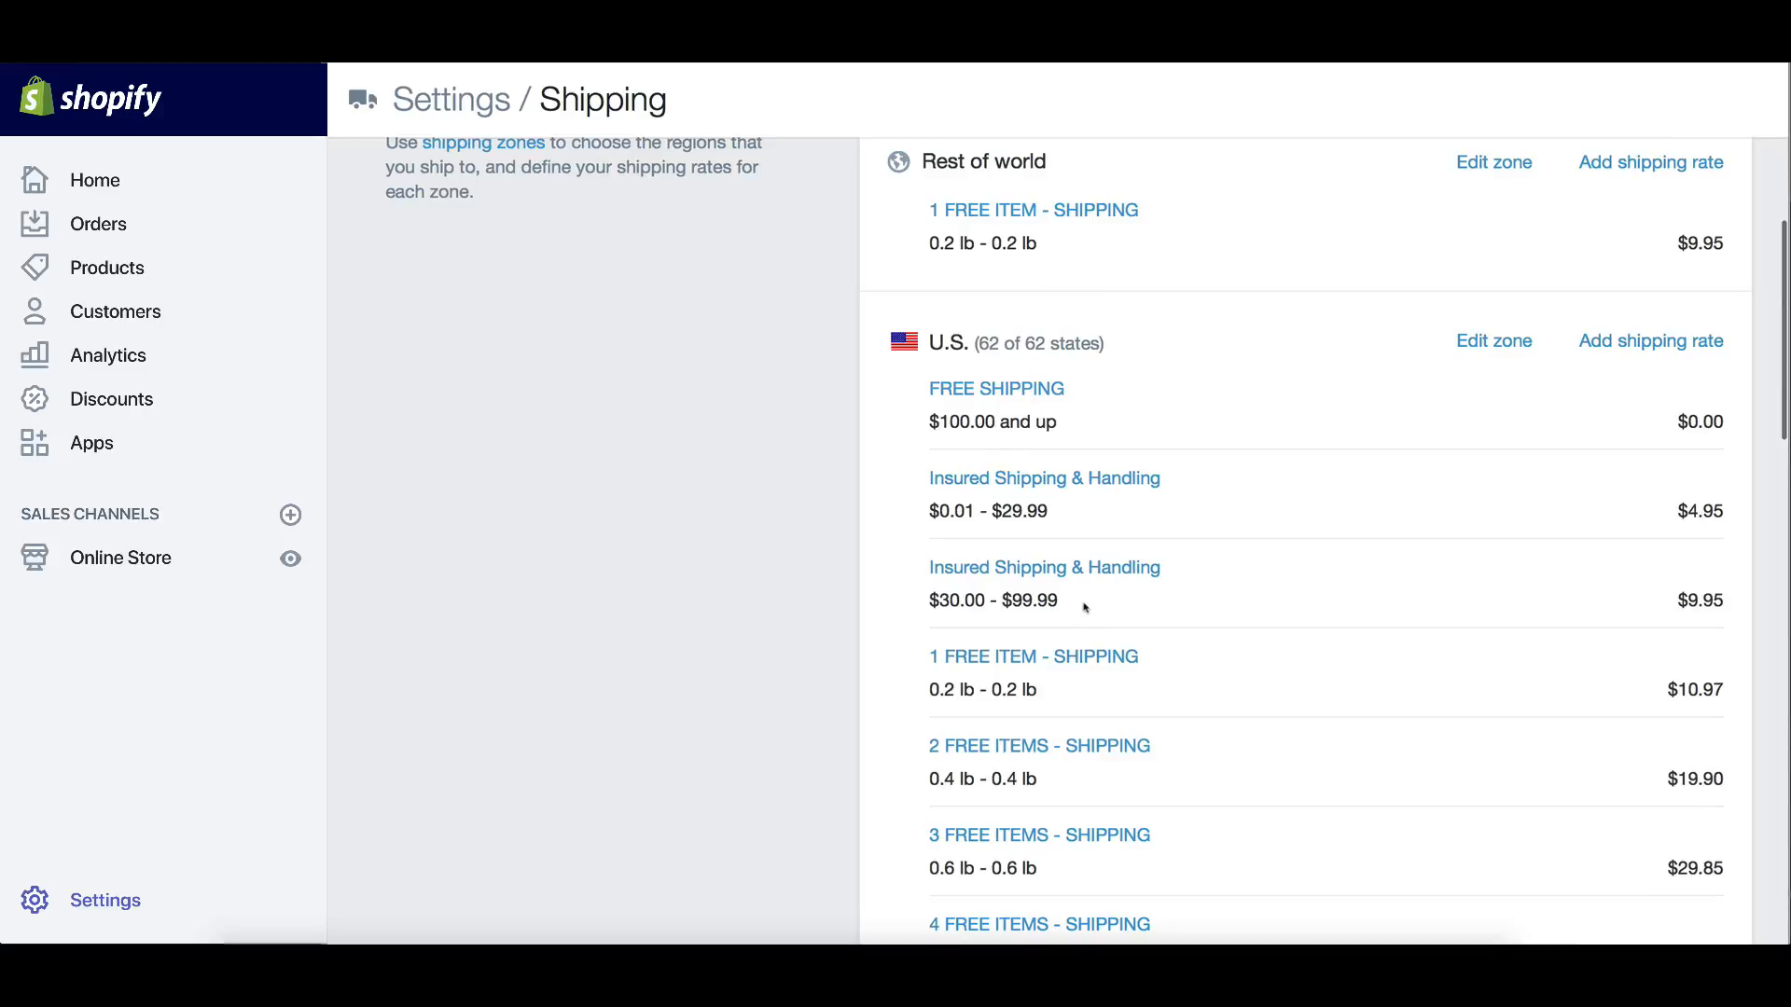
pyautogui.scroll(1, 1085, 608)
pyautogui.scroll(-1, 1084, 608)
pyautogui.scroll(1, 1085, 608)
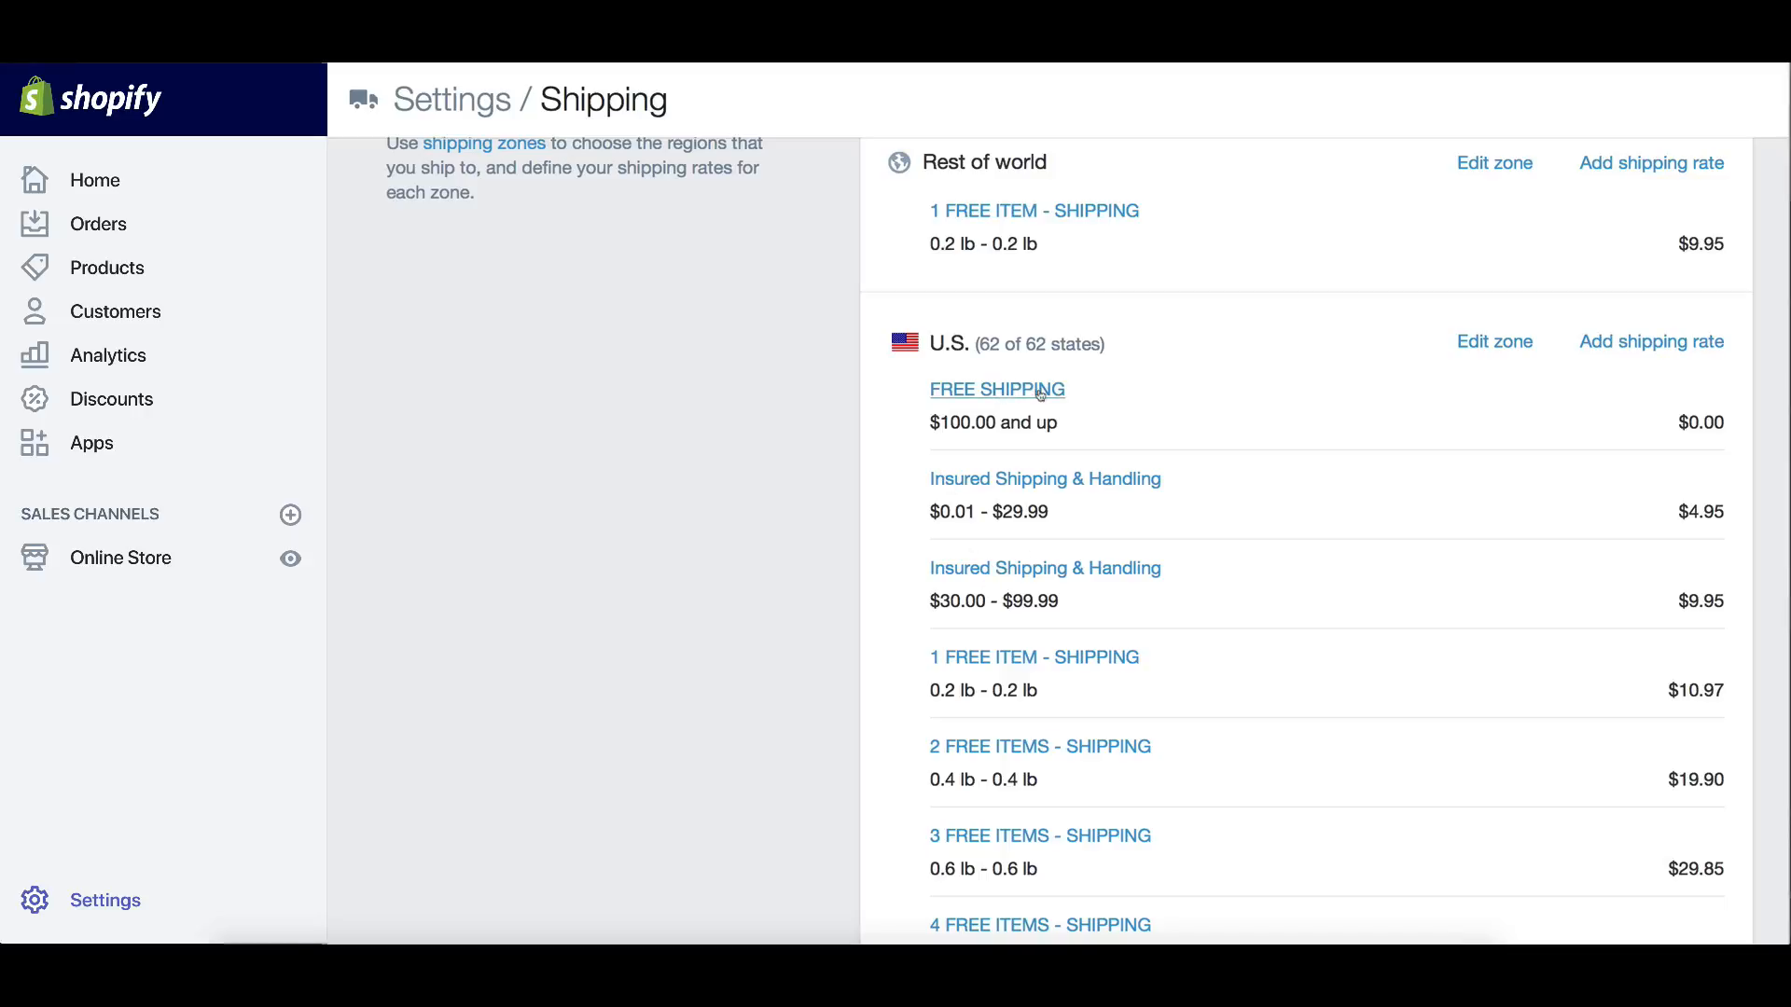
# Highlight the weight-based free-item shipping rates in the U.S. zone and compare them with the price-based rates above
pyautogui.moveTo(891, 401); pyautogui.dragTo(930, 245)
pyautogui.scroll(-4, 847, 536)
pyautogui.click(875, 335)
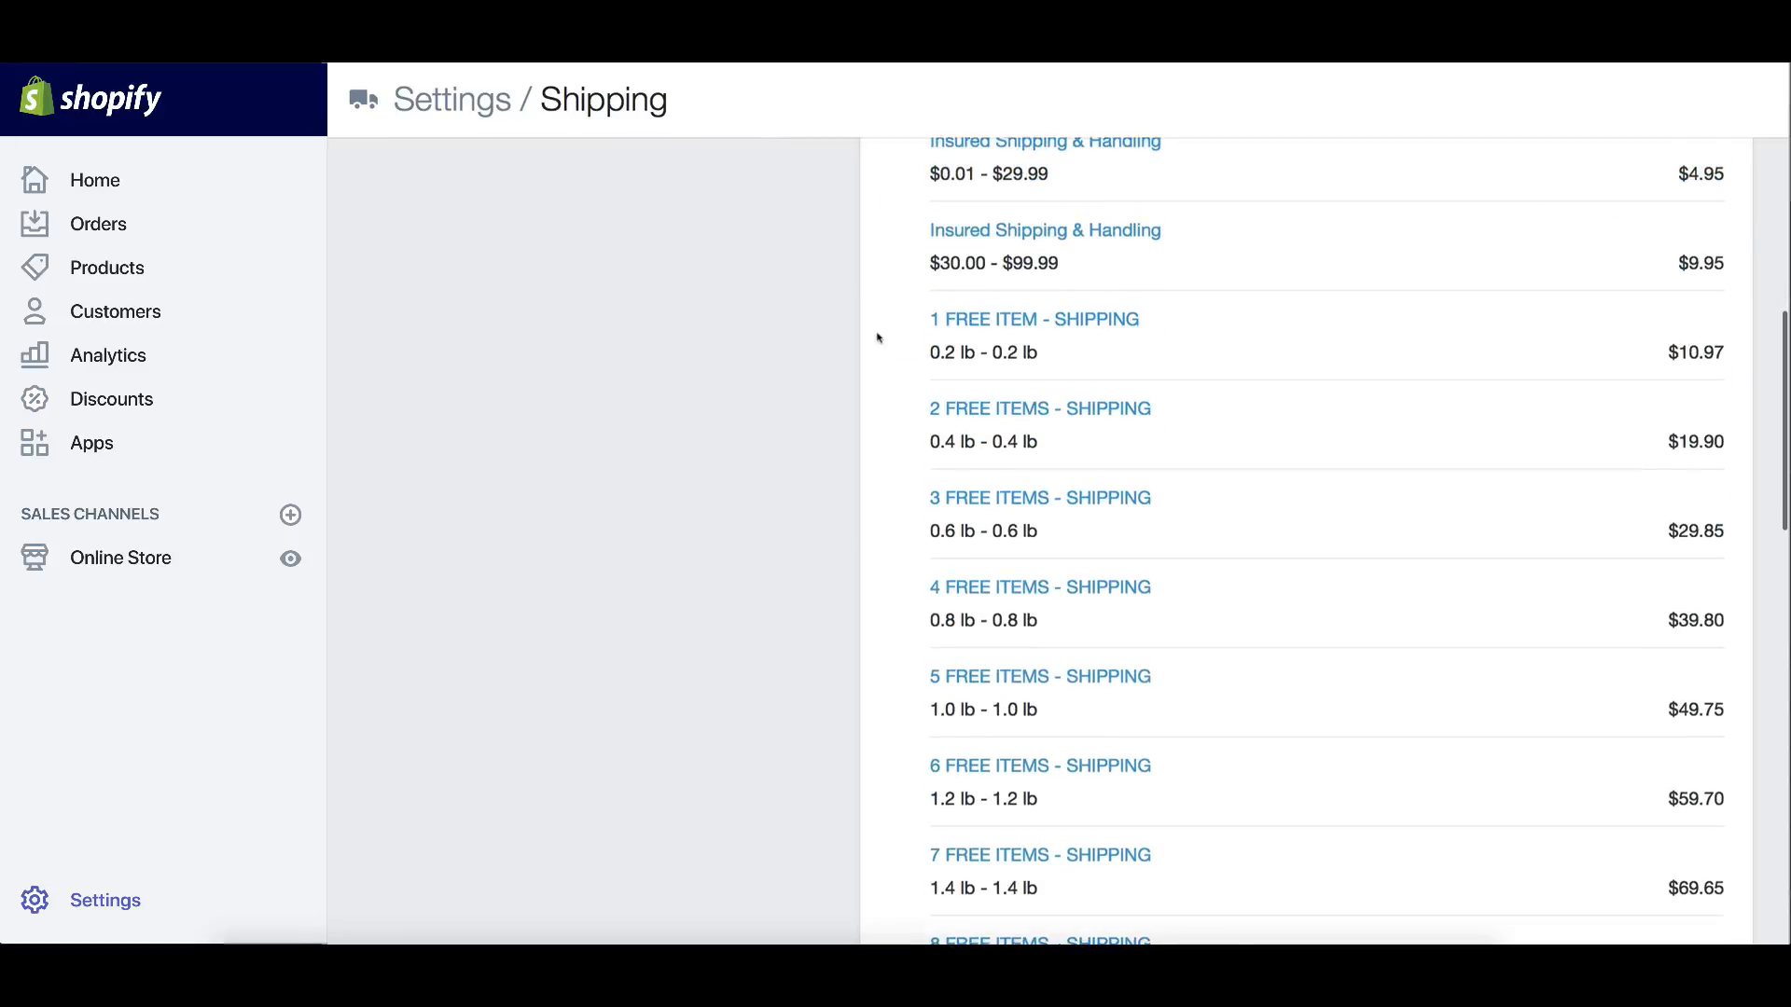
pyautogui.moveTo(899, 320); pyautogui.dragTo(1287, 856)
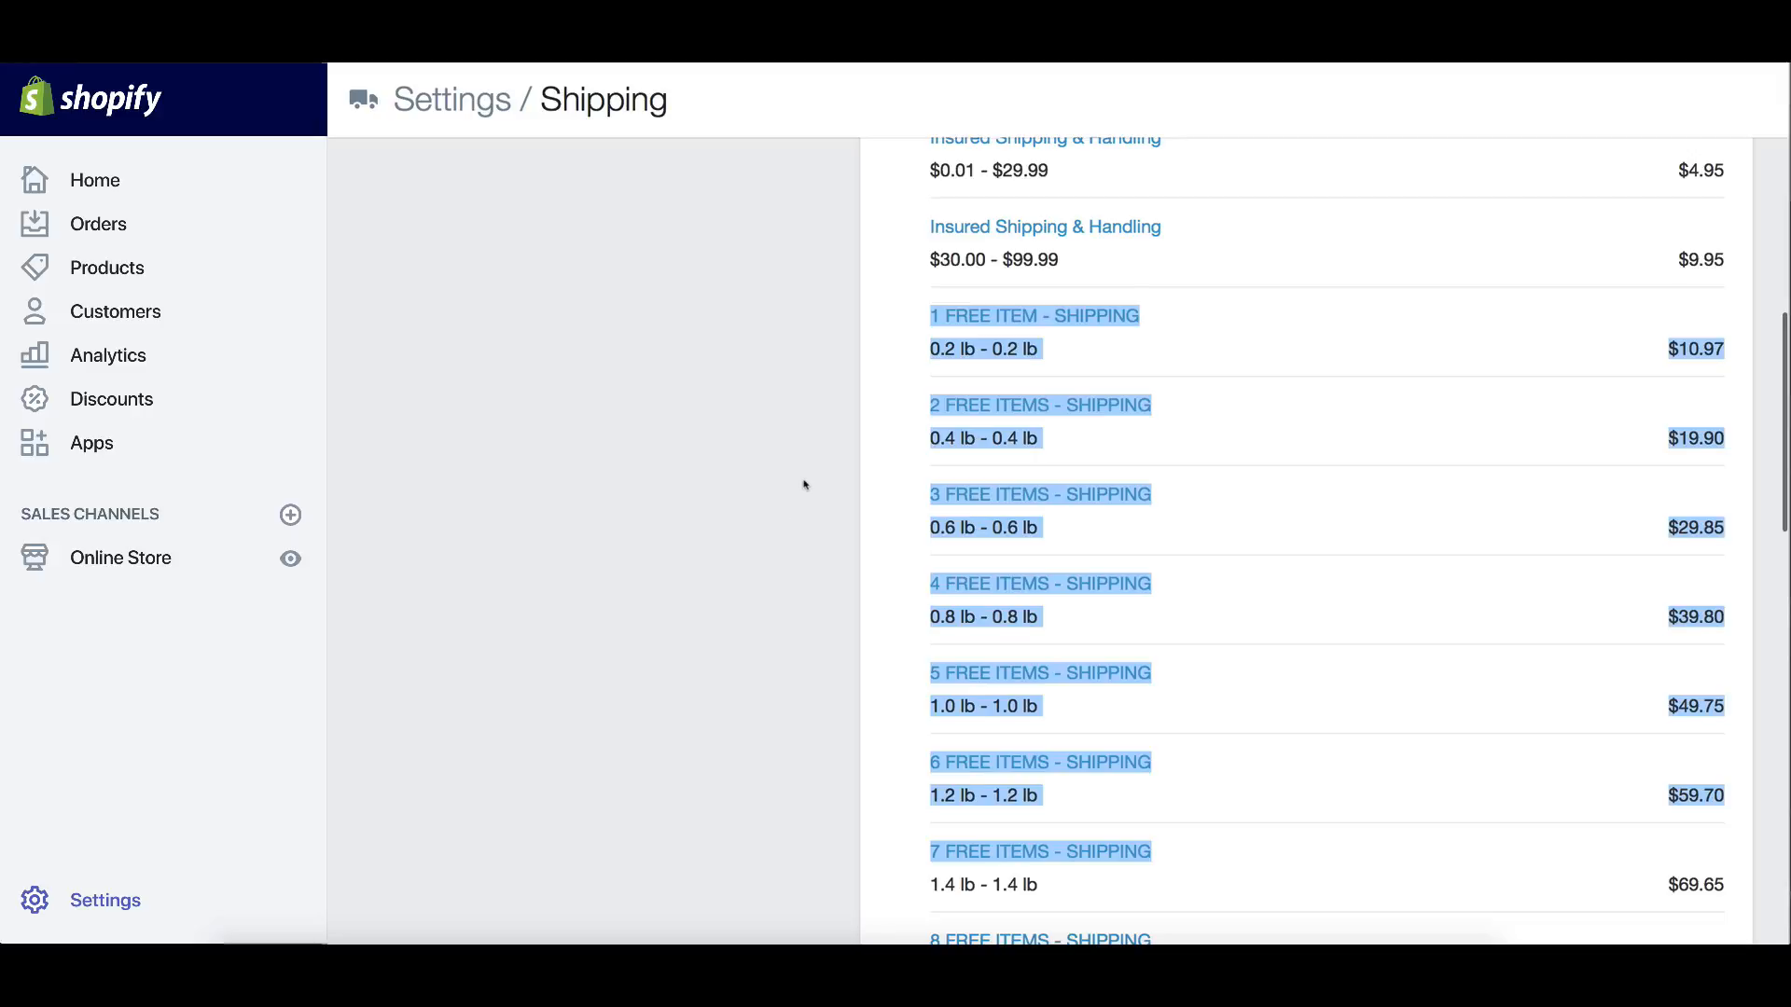
pyautogui.scroll(3, 805, 484)
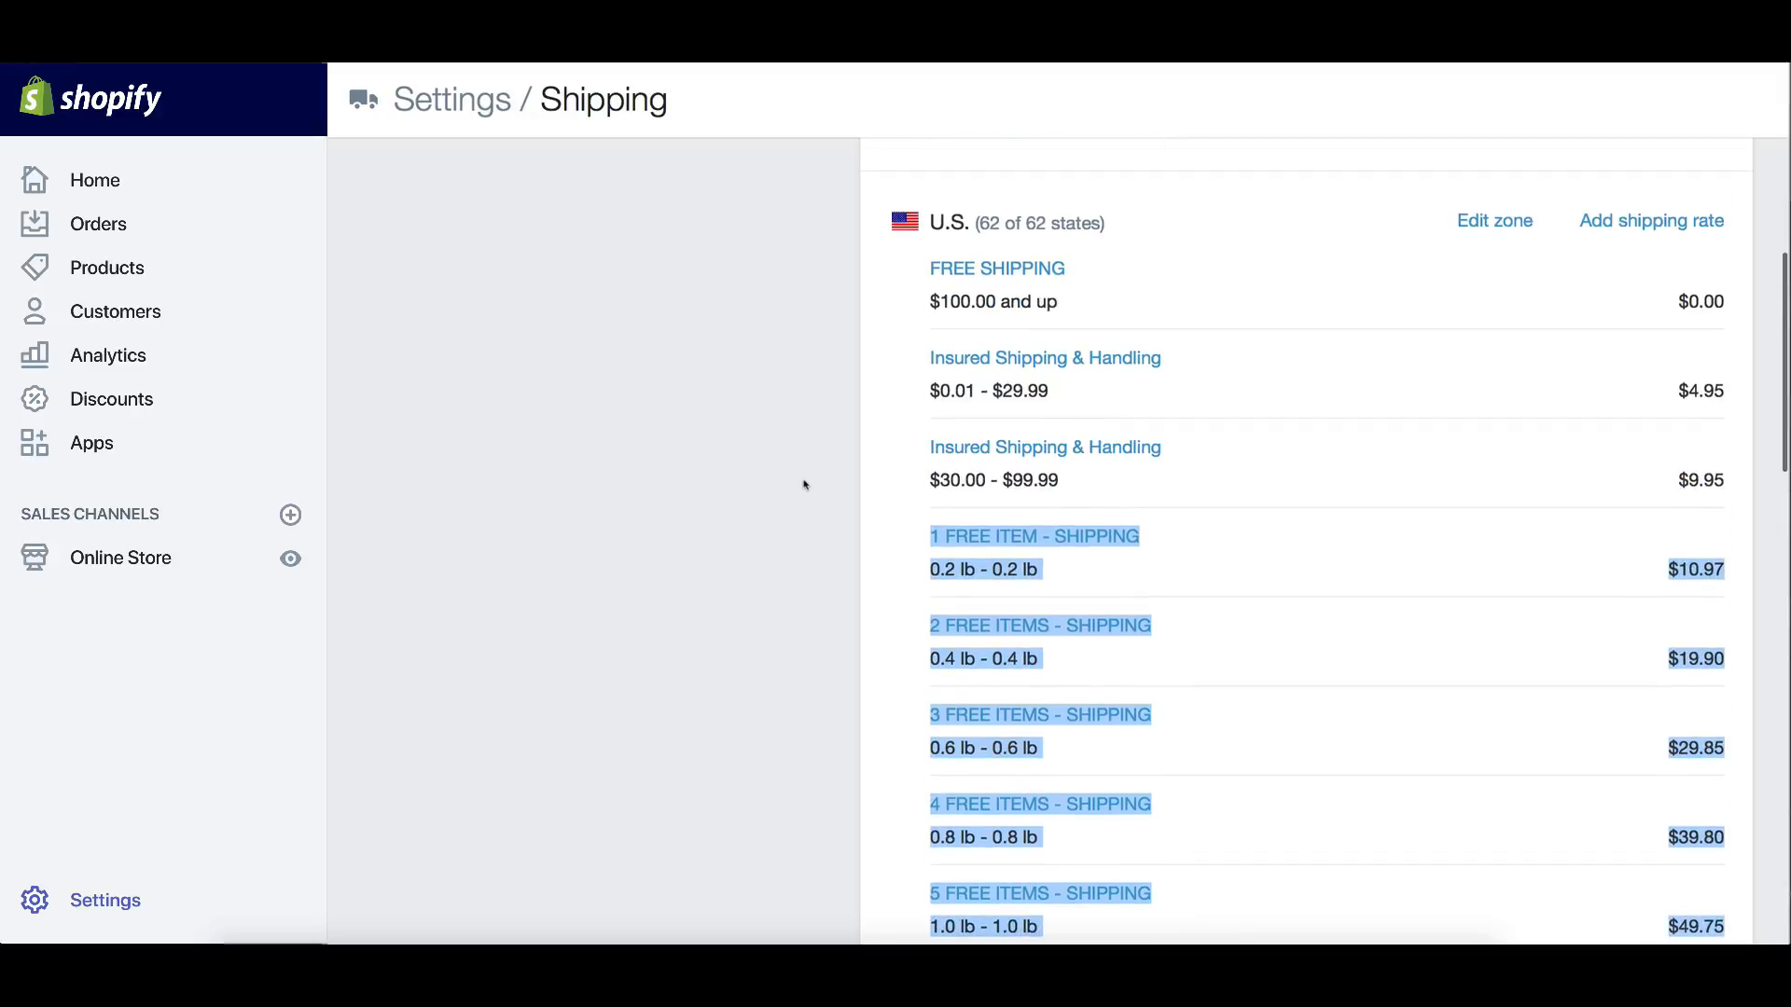